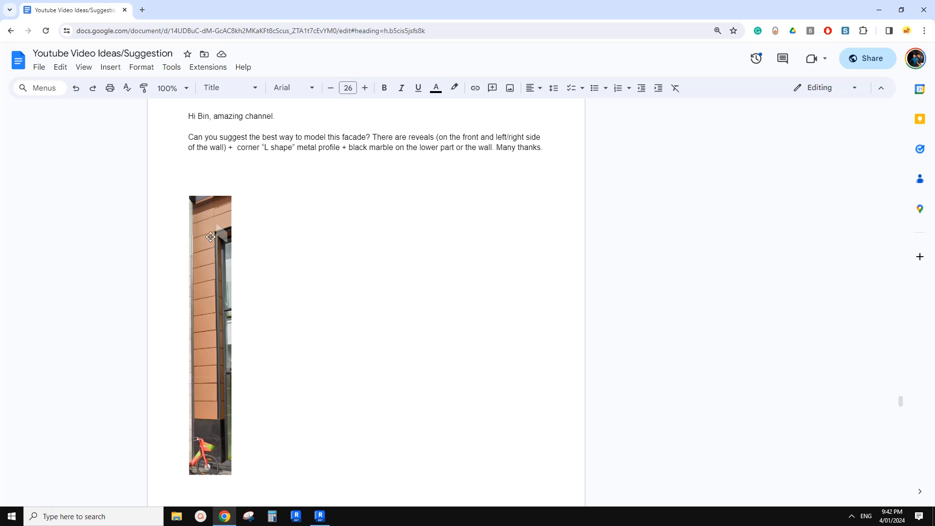
- Switch to Revit and create a new project from the Architectural Template, reviewing the facade reference photo in the browser while it loads
left_click(319, 515)
left_click(77, 144)
left_click(389, 335)
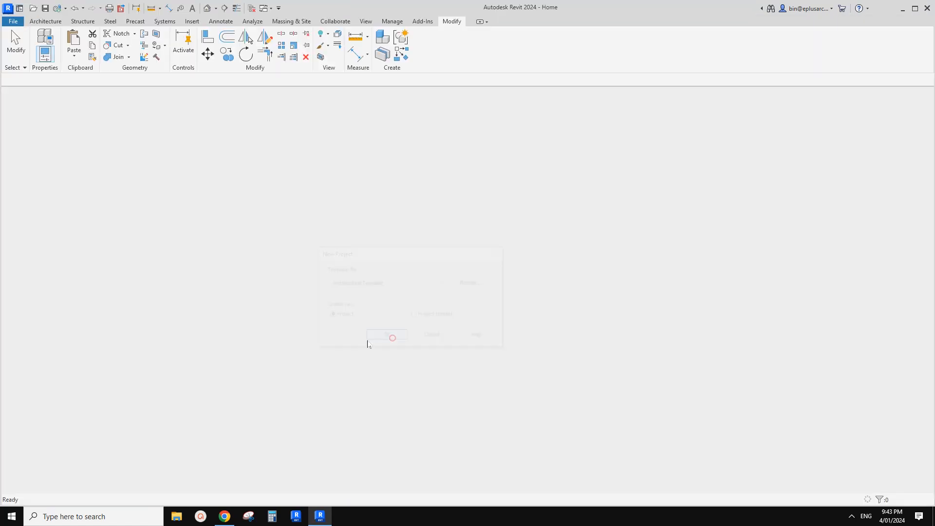
left_click(224, 515)
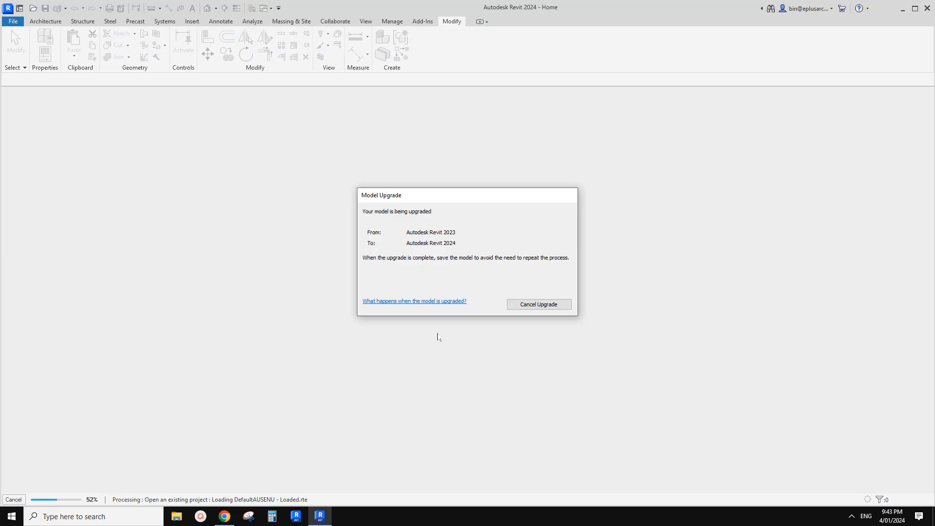
left_click(227, 516)
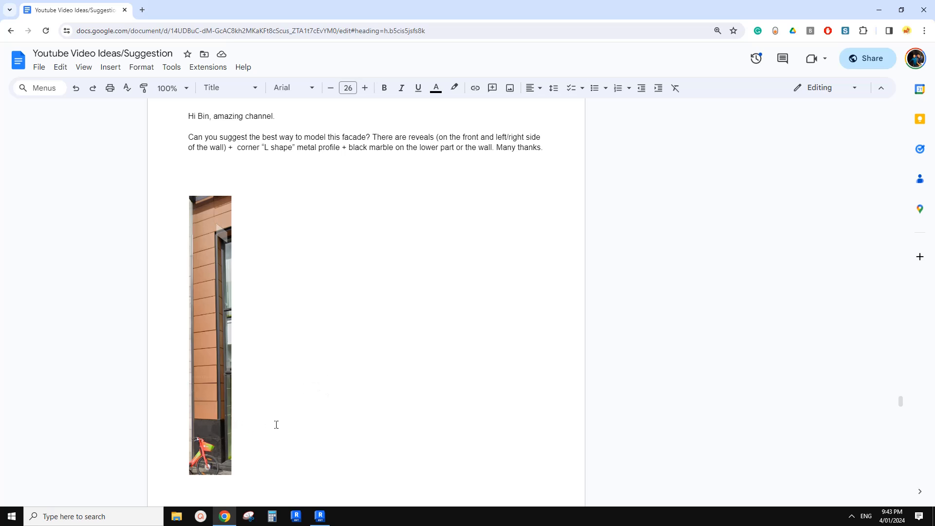
left_click(320, 516)
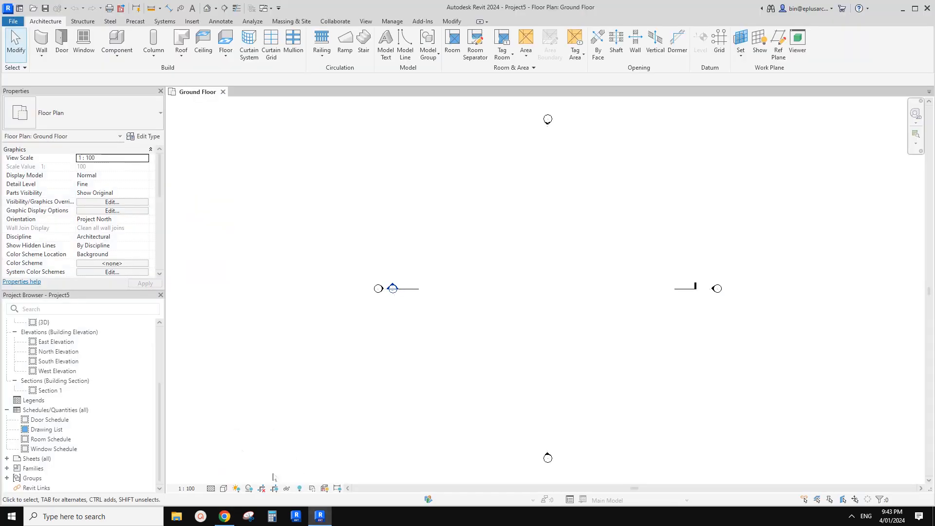
middle_click_drag(444, 336, 423, 338)
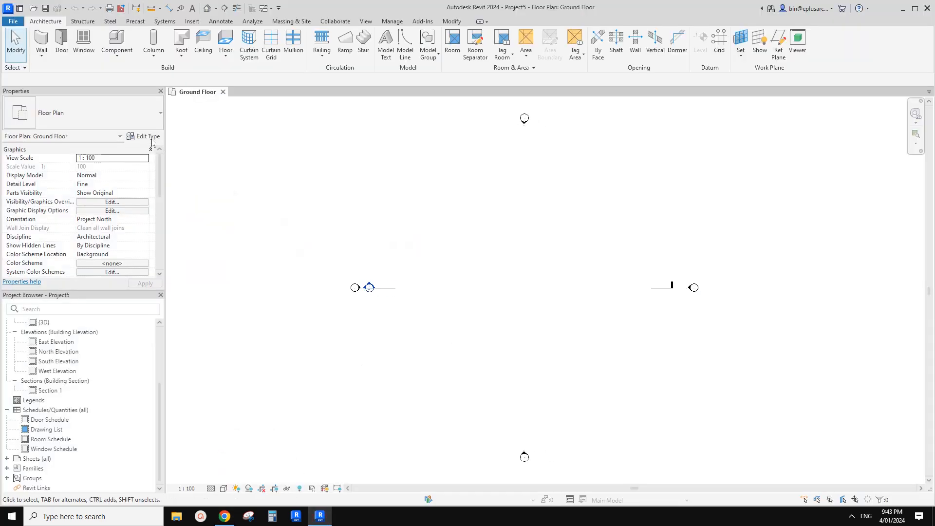
left_click(42, 41)
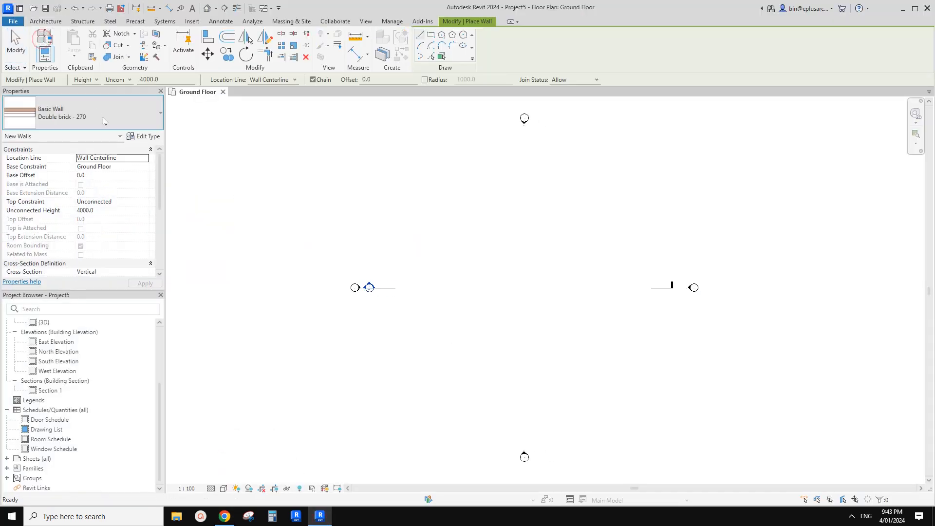
left_click(103, 119)
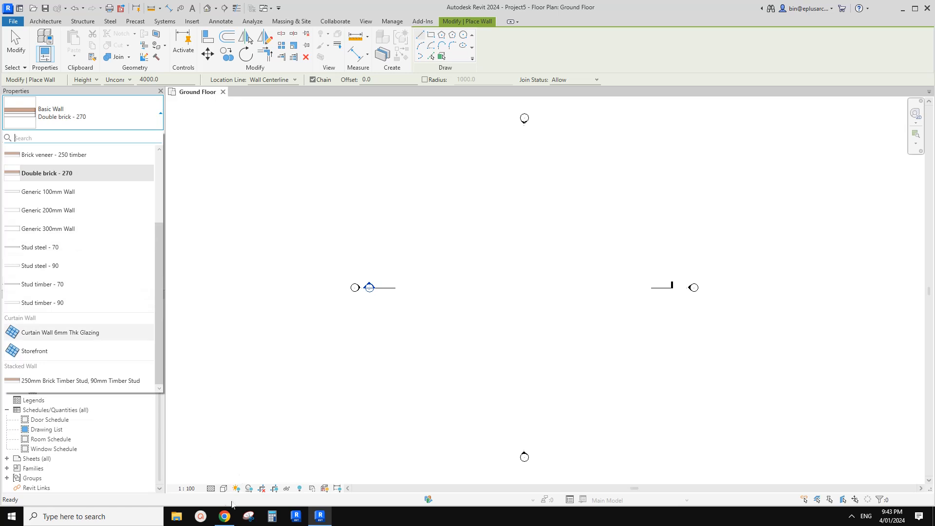
left_click(224, 516)
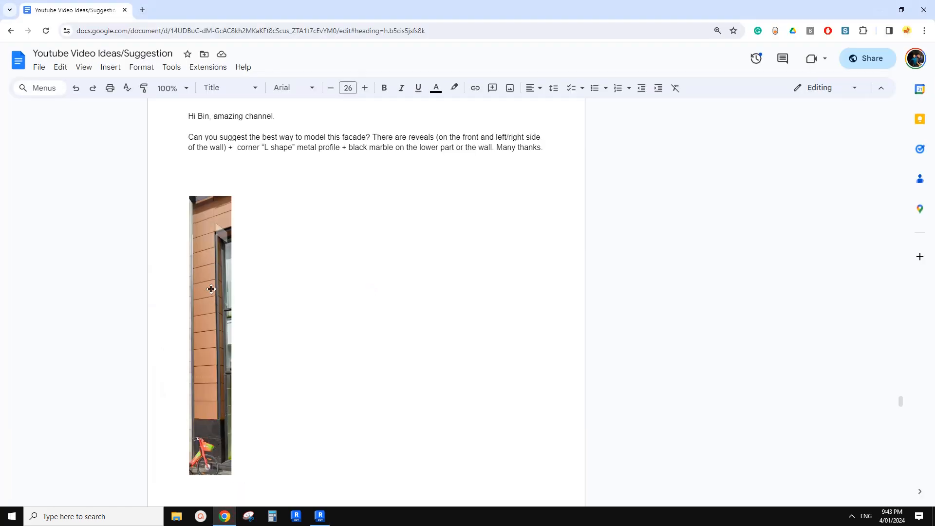
left_click(319, 516)
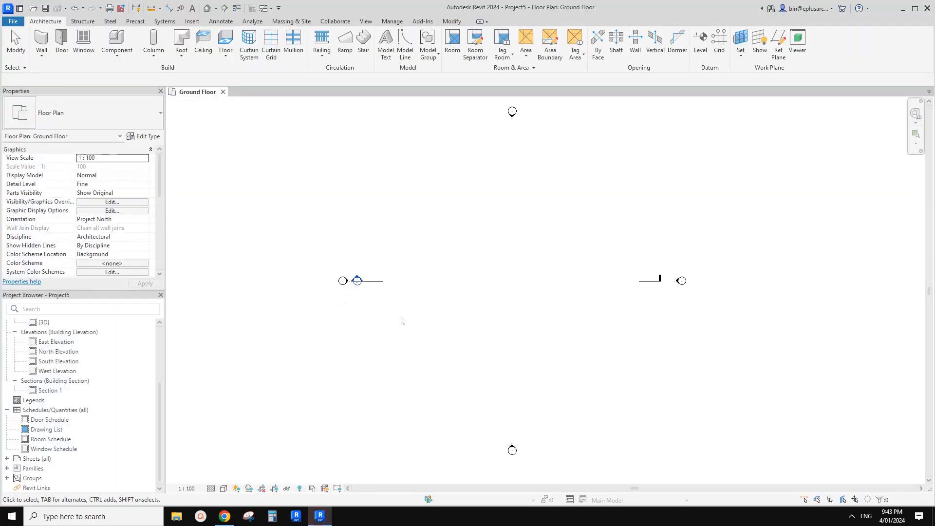
- Start a new wall with the Generic 200mm Wall type and check the facade reference photo in the browser
left_click(43, 40)
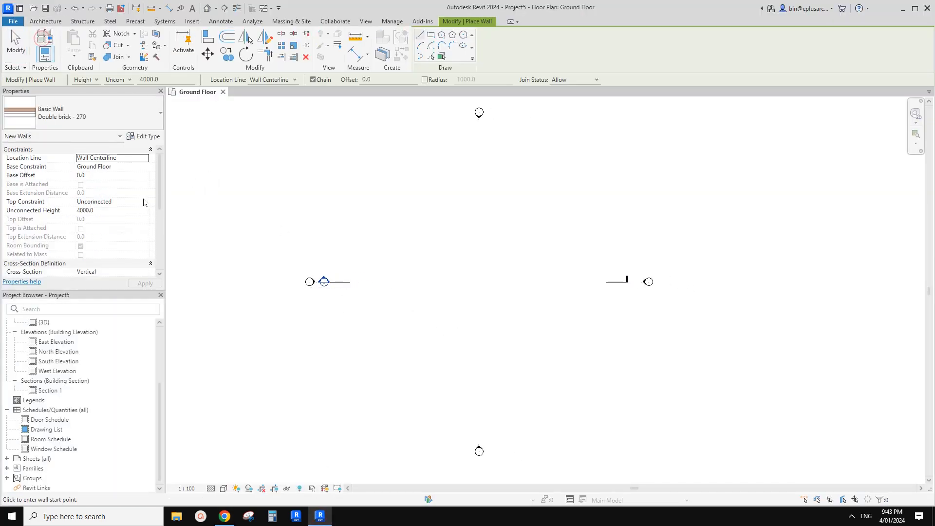
left_click(100, 114)
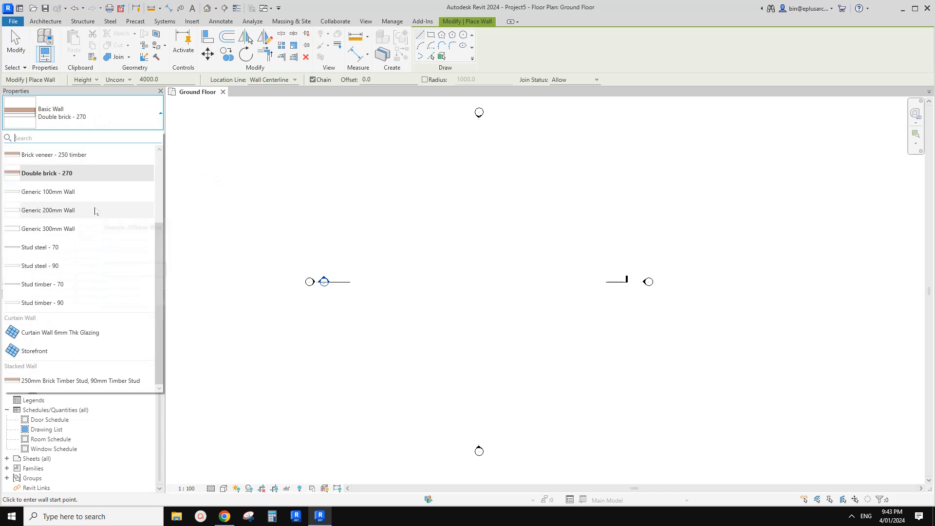
left_click(60, 210)
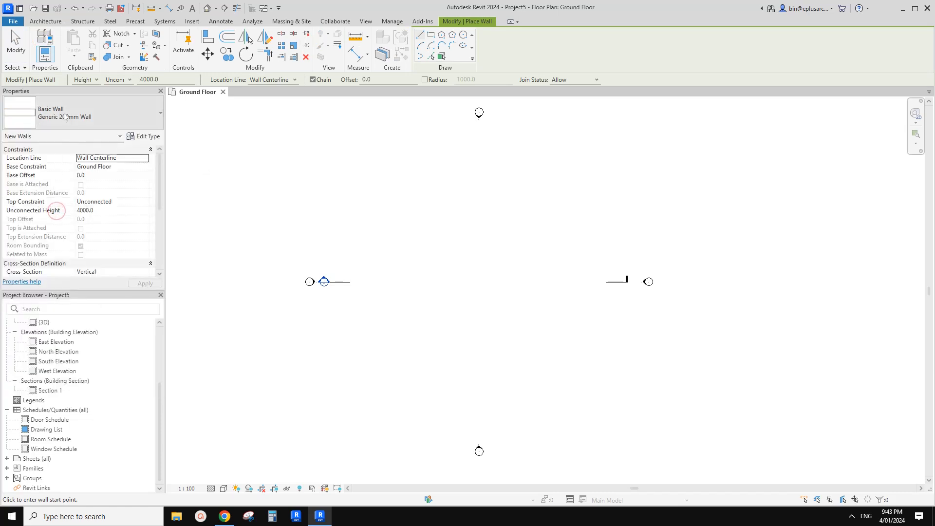
left_click(224, 516)
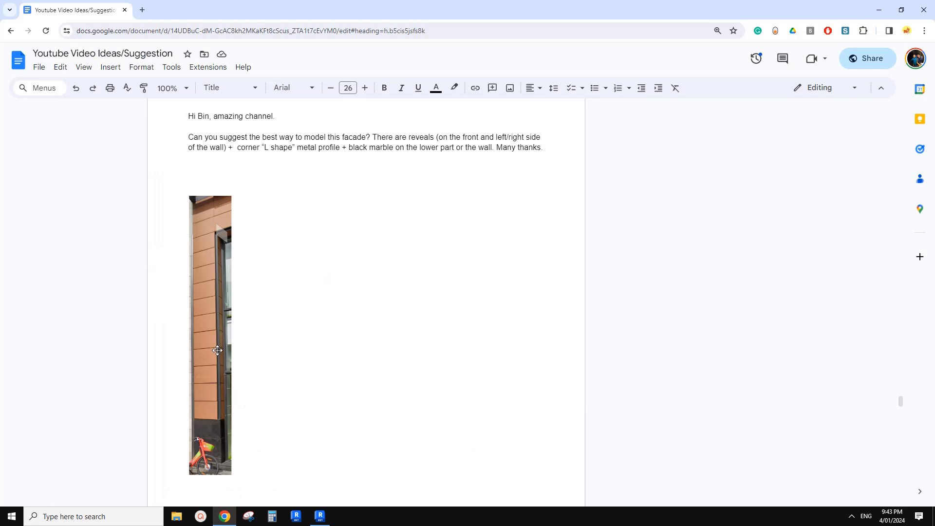
left_click(320, 516)
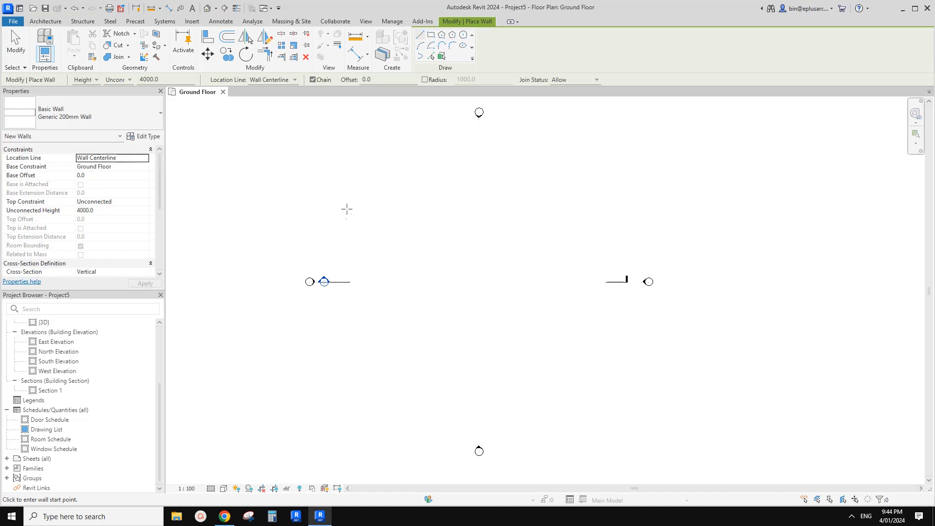
- Duplicate the Generic 200mm Wall type as "new stone" and open its layer structure for editing
middle_click_drag(394, 252, 388, 258)
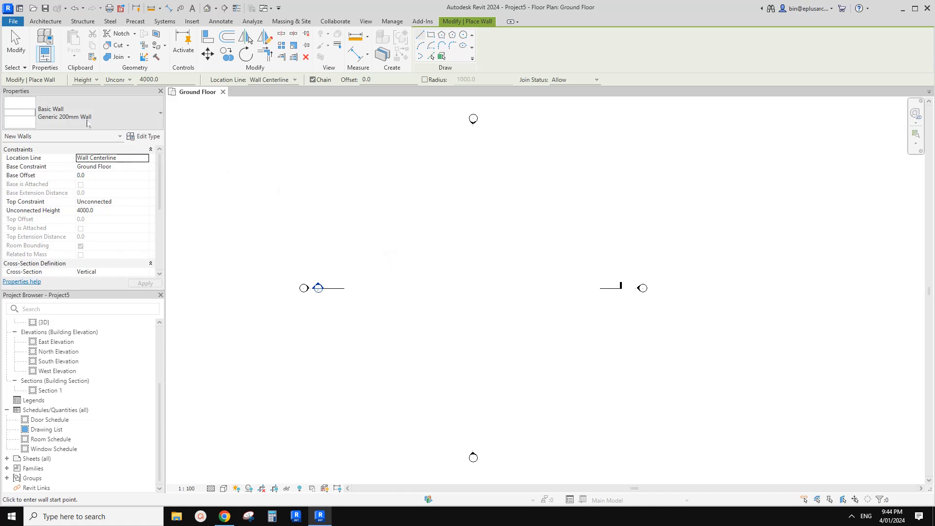
left_click(144, 136)
left_click(535, 108)
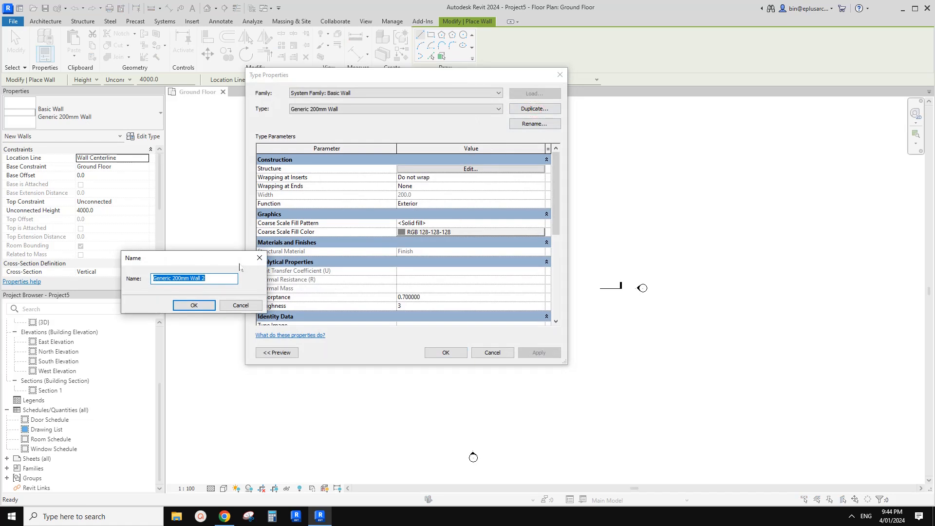
type("new stone")
left_click(194, 305)
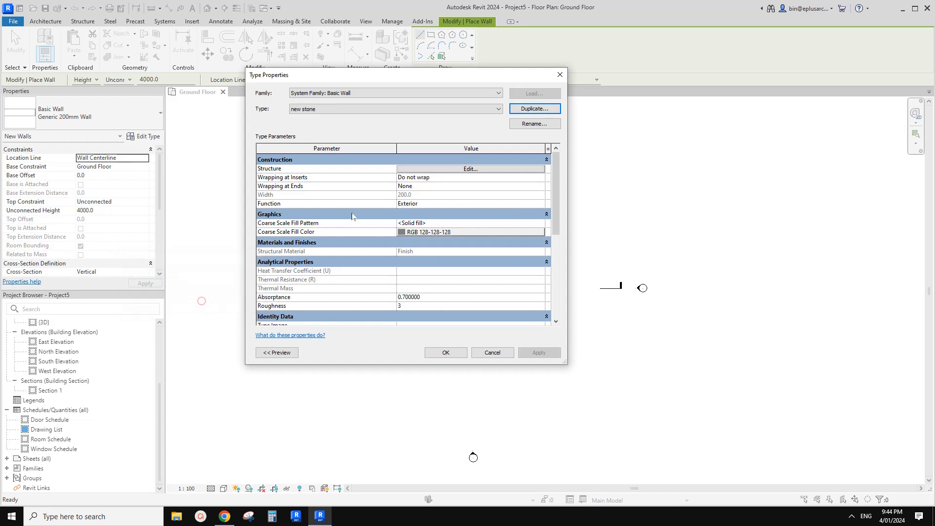
left_click(454, 170)
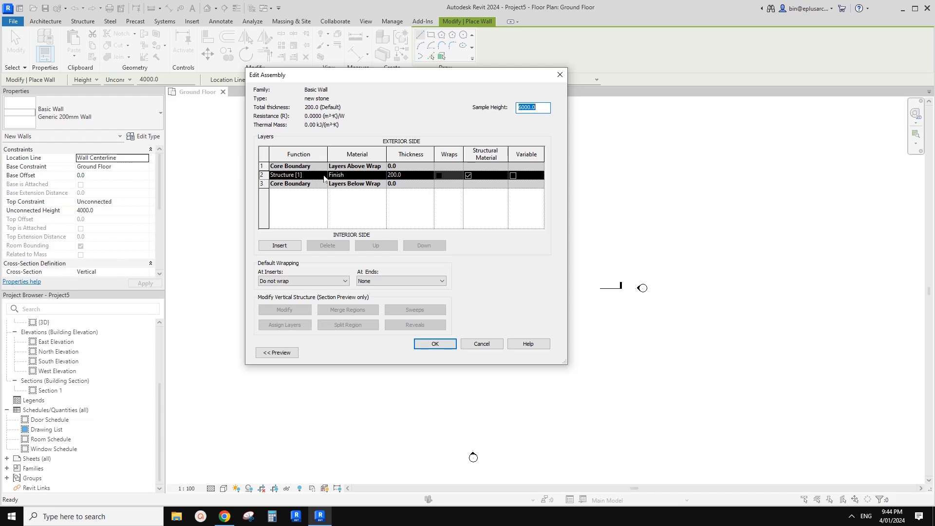
- Try to set the structure layer's material to "default stud"
left_click(355, 175)
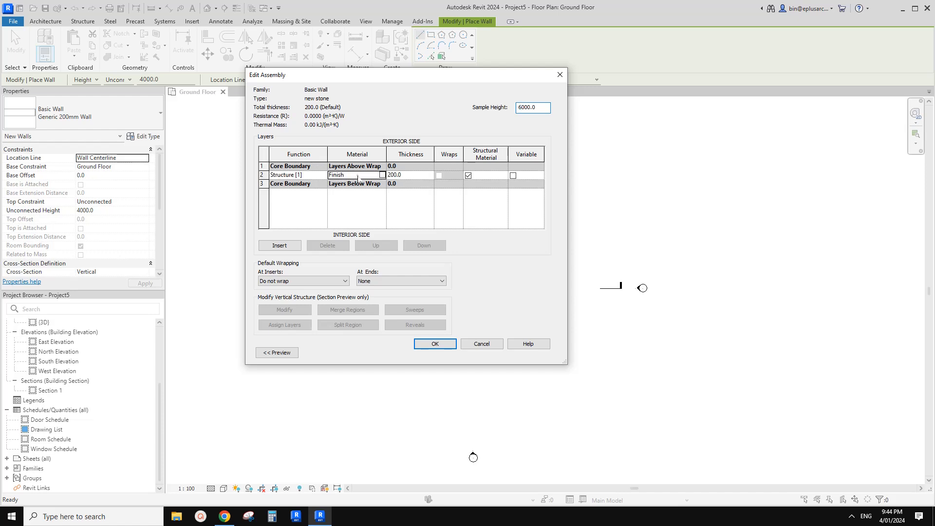
type("default stud")
key("Return")
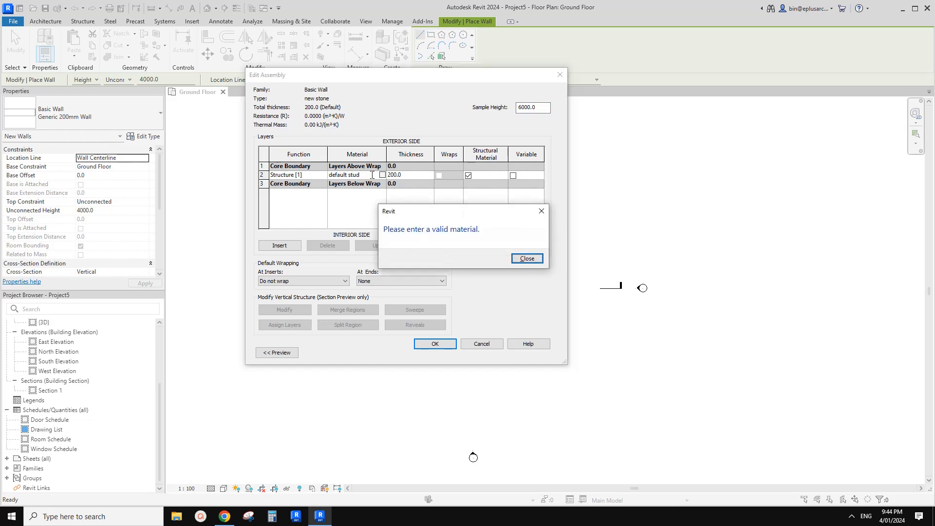
left_click(527, 259)
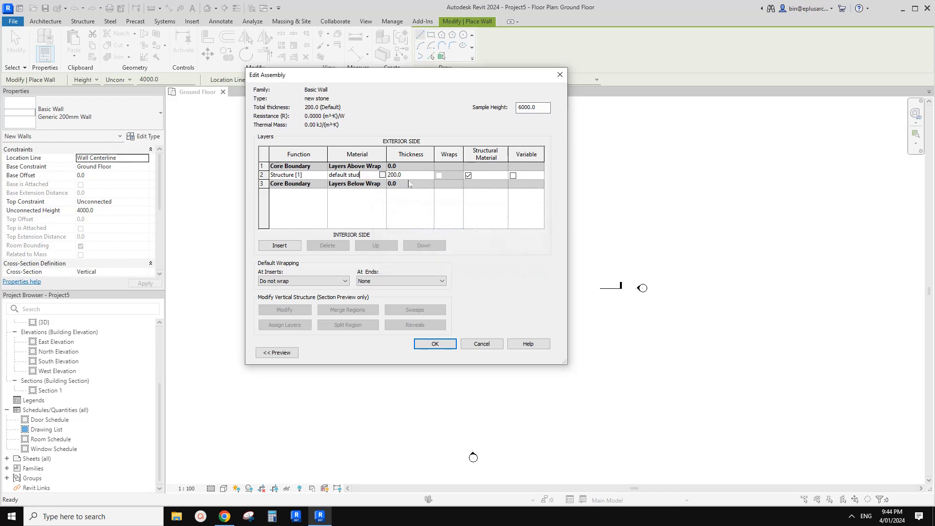
- Find the Metal Stud Layer material by searching for "stud" and assign it to the wall's structure layer
left_click(382, 176)
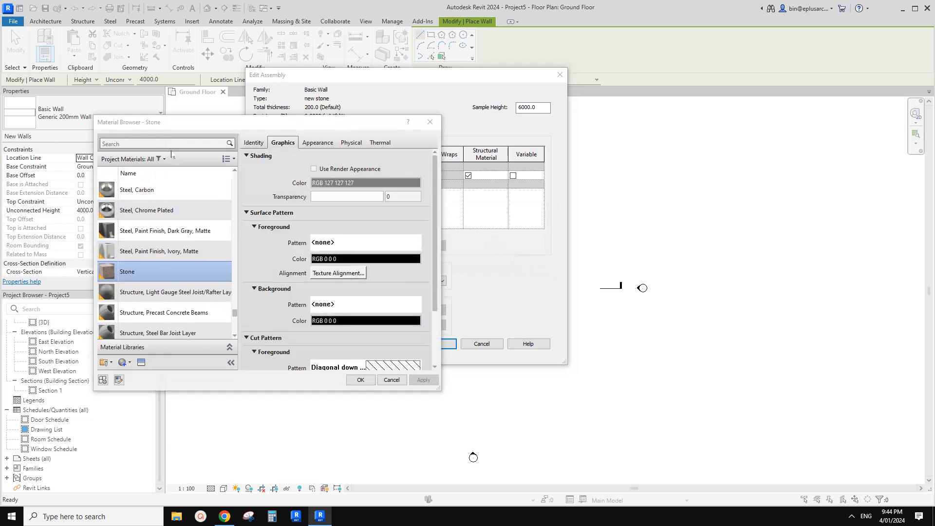
type("stud")
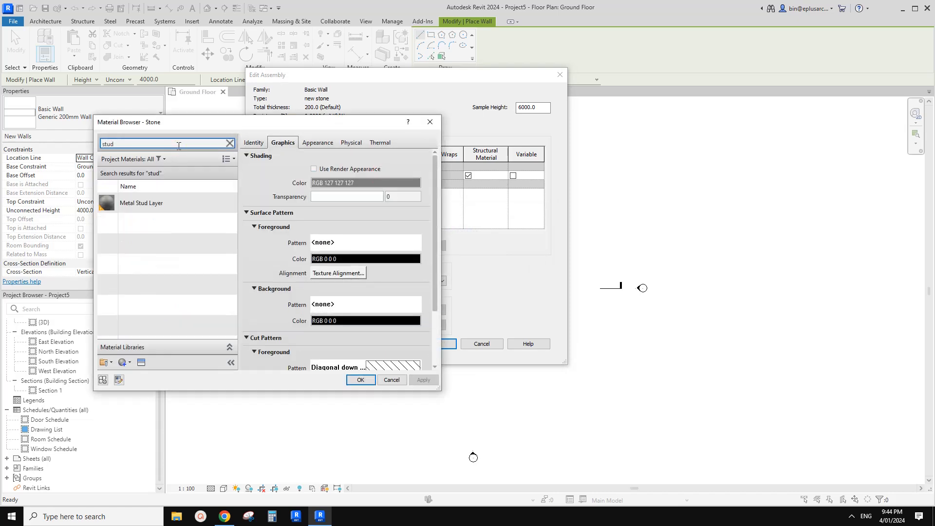
left_click(176, 204)
left_click(363, 379)
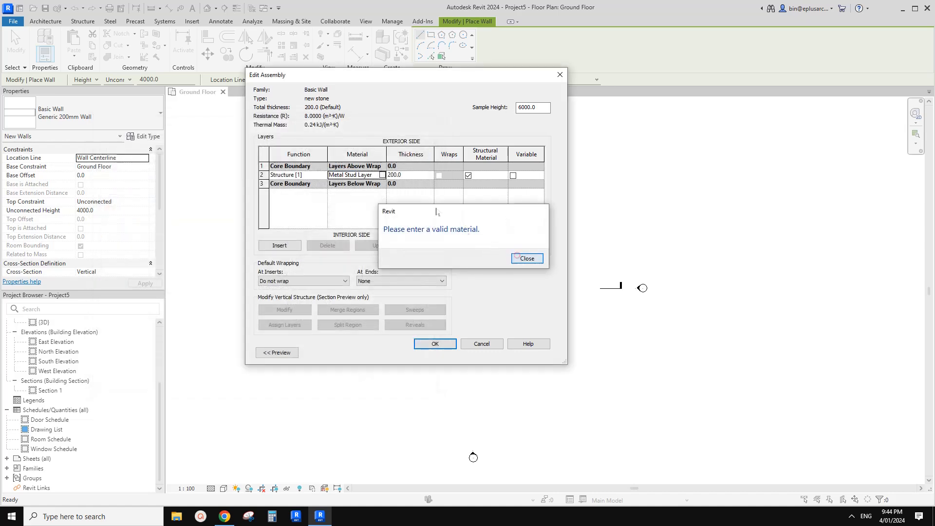
left_click(526, 258)
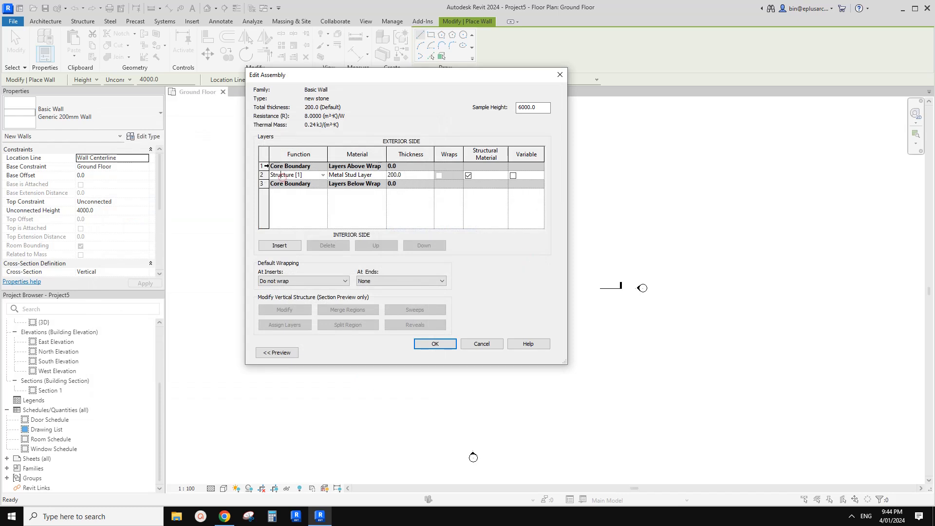
- Insert a new layer on the interior side, below the core boundary, and set its function to Finish 1 [4]
left_click(280, 245)
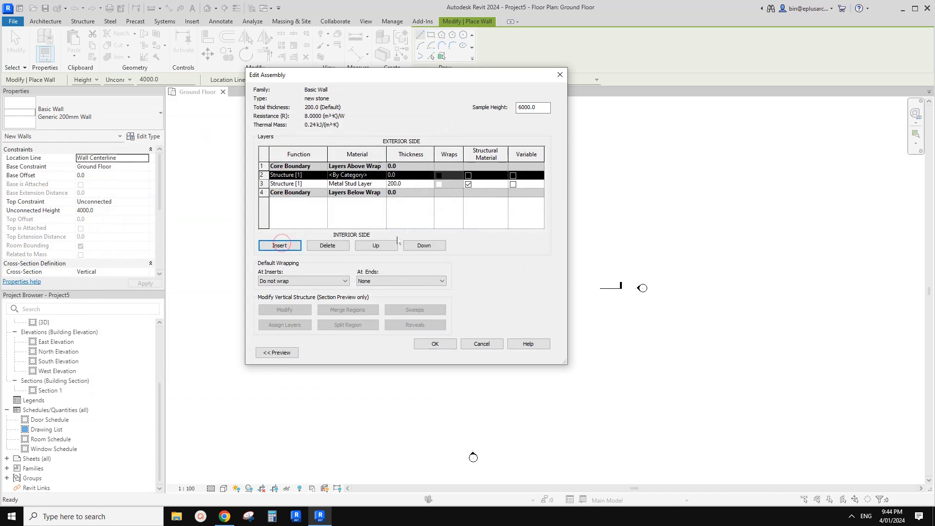
left_click(424, 245)
left_click(424, 245)
left_click(322, 193)
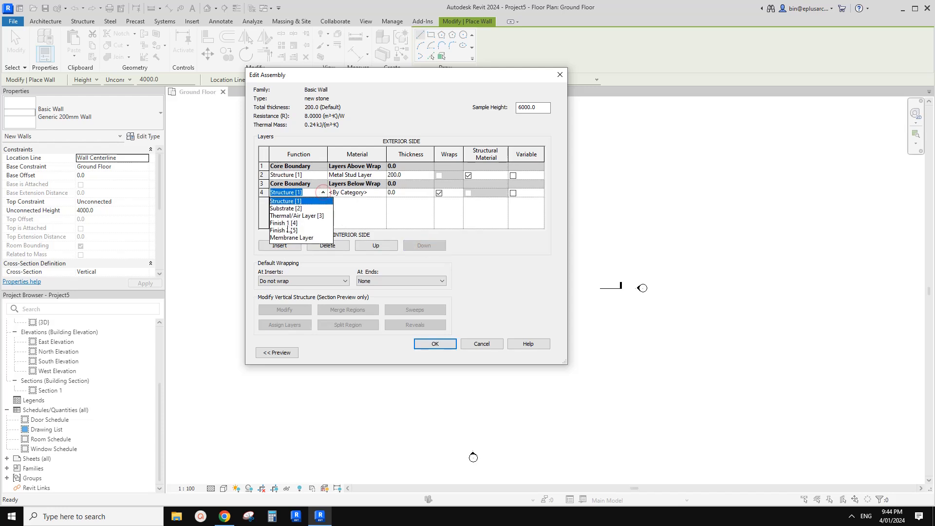
left_click(287, 223)
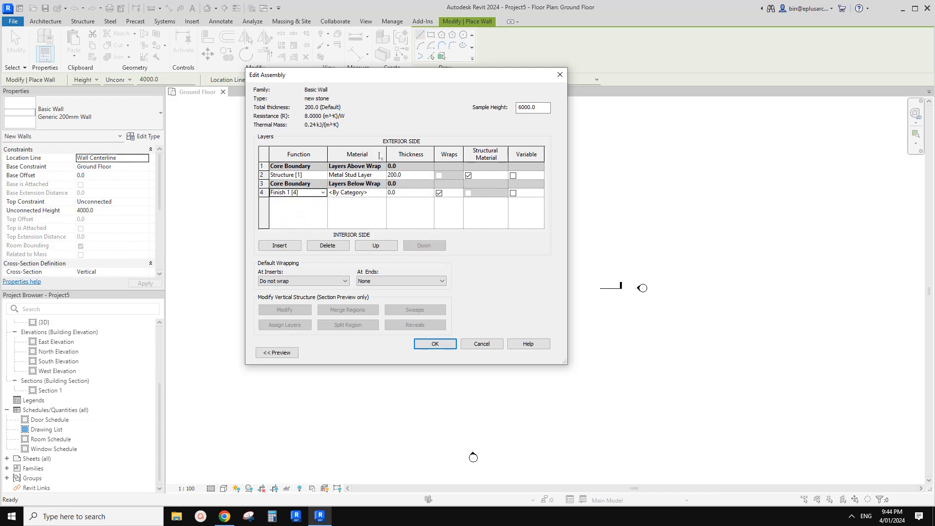
- Give the interior finish layer the Gypsum Wall Board material, found by searching for "plaster", and a thickness of 10 mm
left_click(378, 193)
left_click(383, 192)
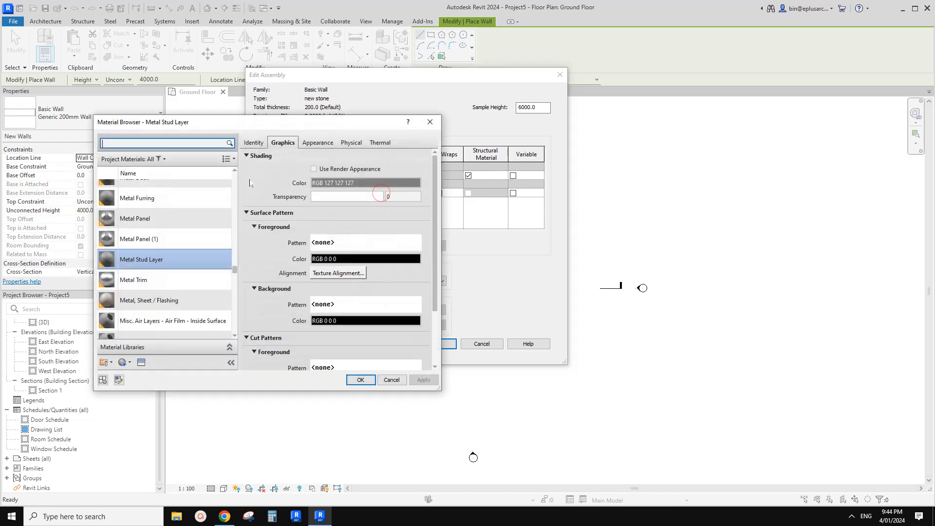
type("plaster")
double_click(151, 202)
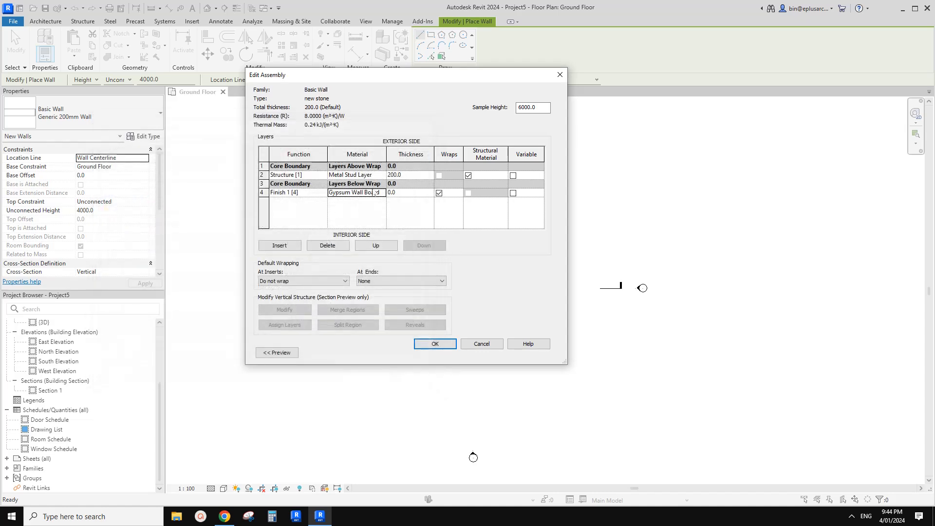
left_click(405, 194)
type("10")
left_click(416, 208)
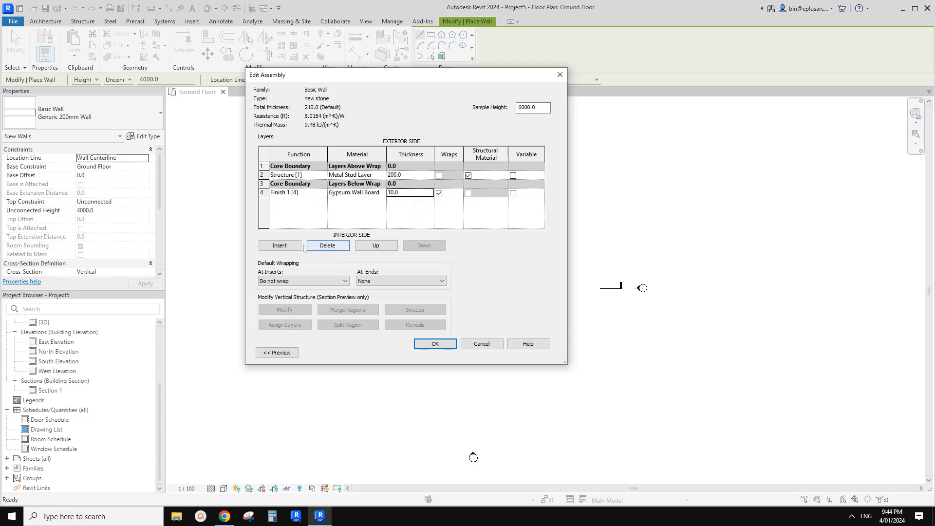
- Insert another layer, move it to the exterior side above the core boundary, and set its function to Substrate [2]
left_click(289, 245)
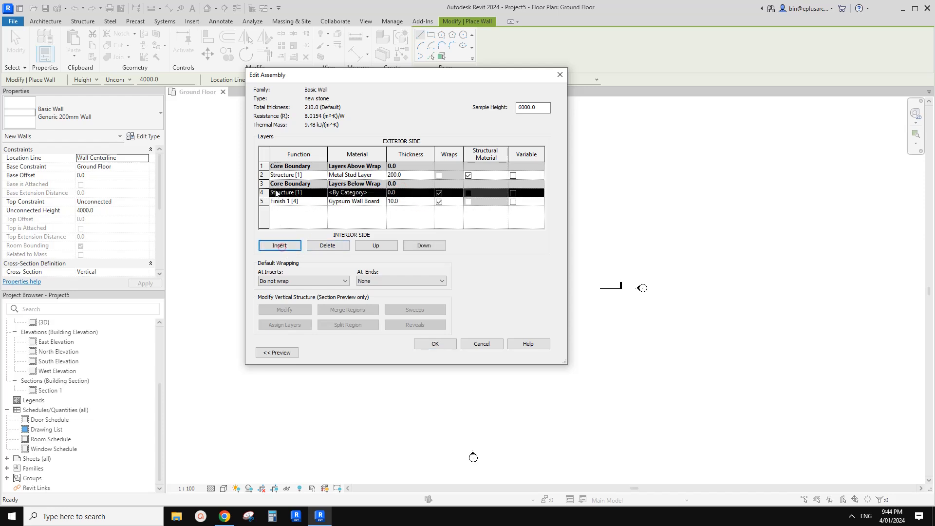
left_click(383, 246)
left_click(383, 246)
left_click(383, 246)
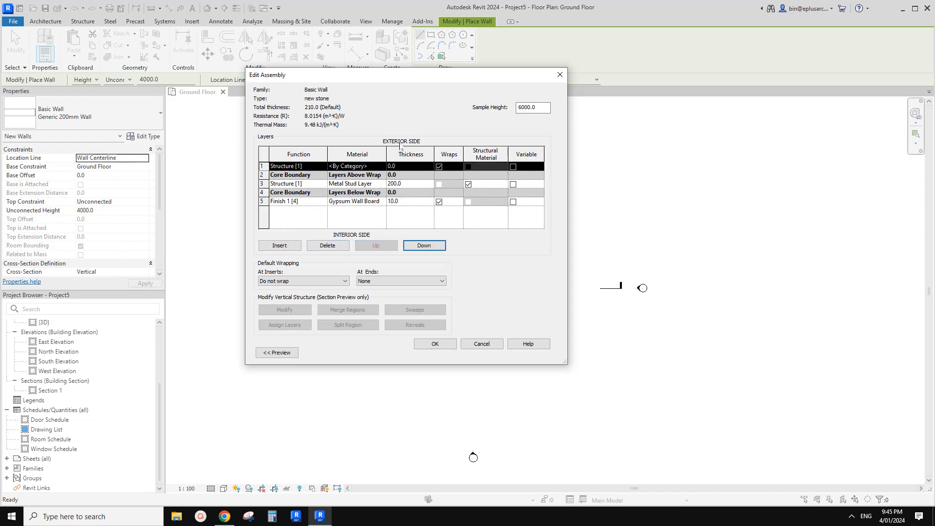
left_click(316, 168)
left_click(323, 166)
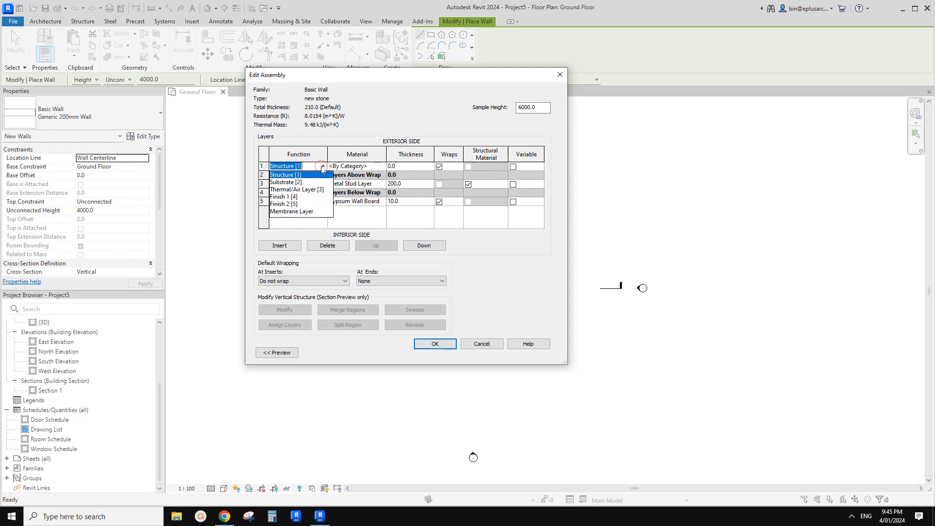
left_click(293, 183)
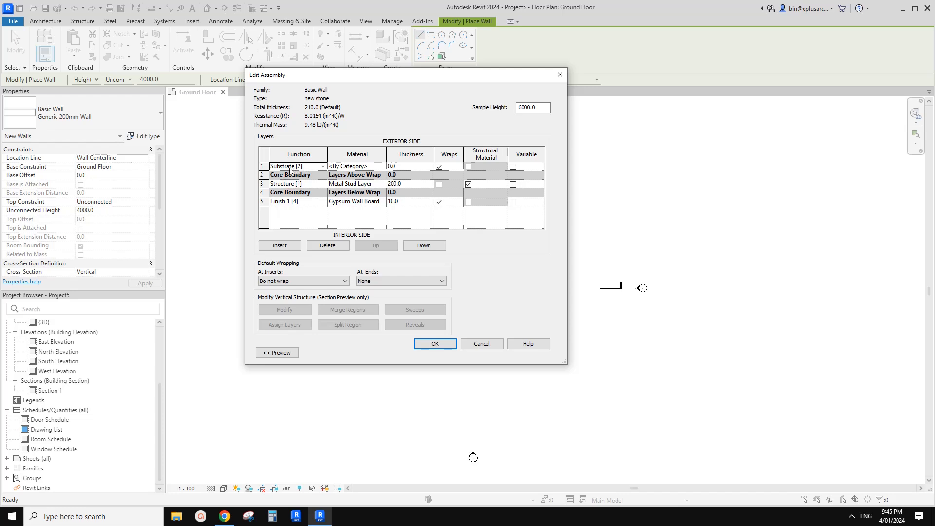
- Set the substrate layer's thickness to 35 mm and insert an outermost exterior layer with the function Finish 1 [4]
left_click(397, 166)
left_click(279, 245)
left_click(323, 166)
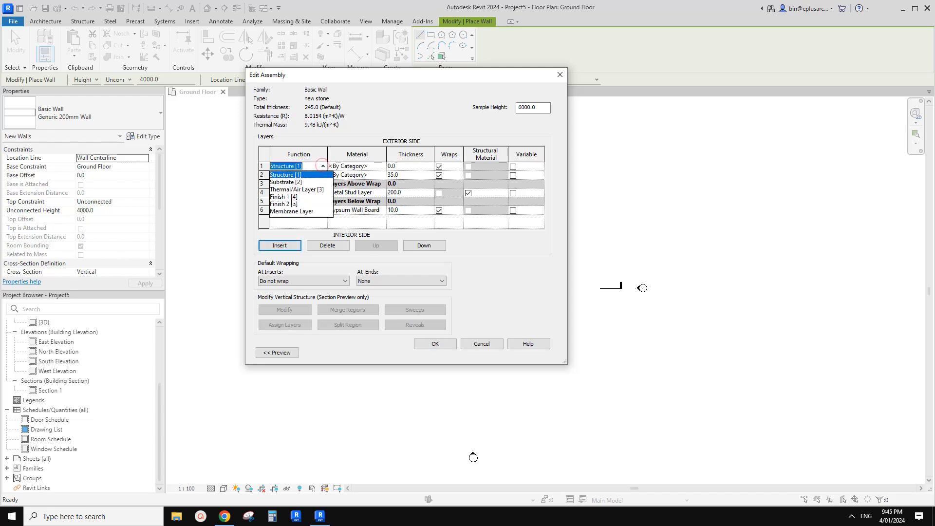
left_click(295, 198)
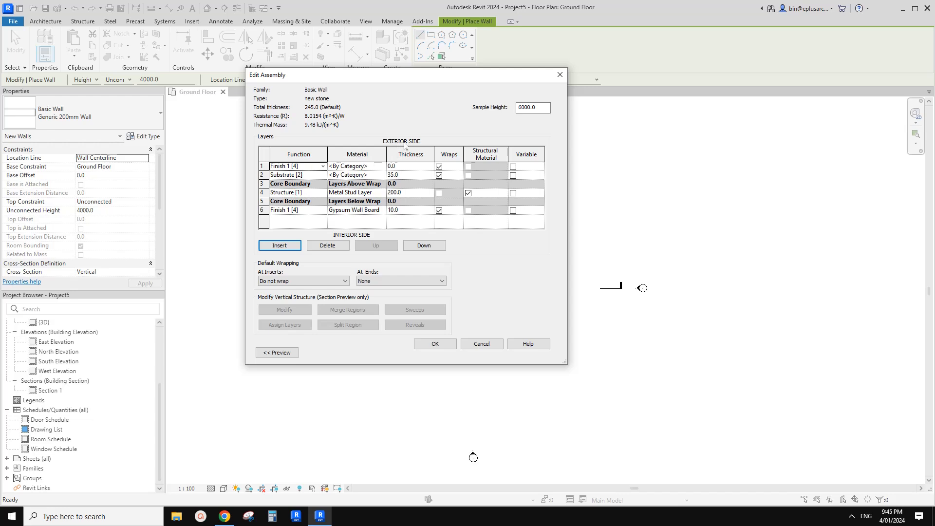
- Choose the Stone material for the exterior finish layer, found by searching for "stone"
left_click(381, 166)
left_click(382, 166)
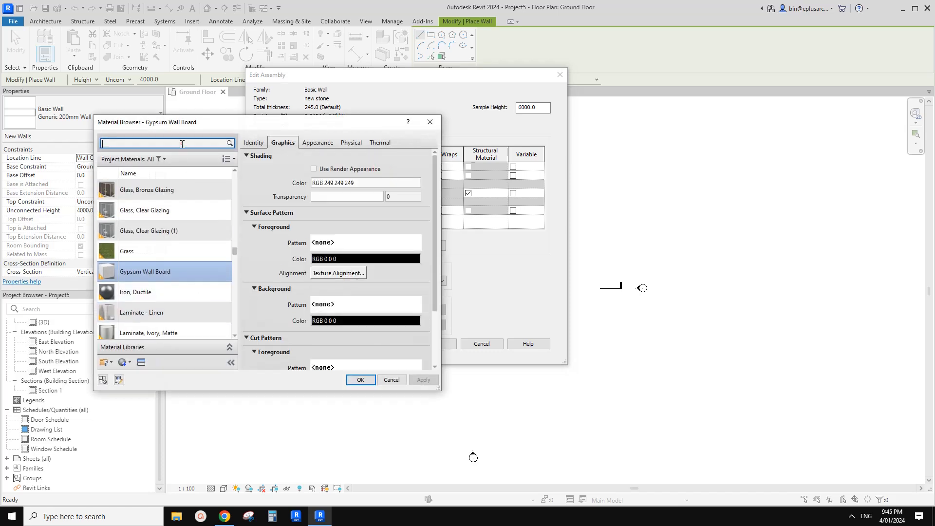
type("stone")
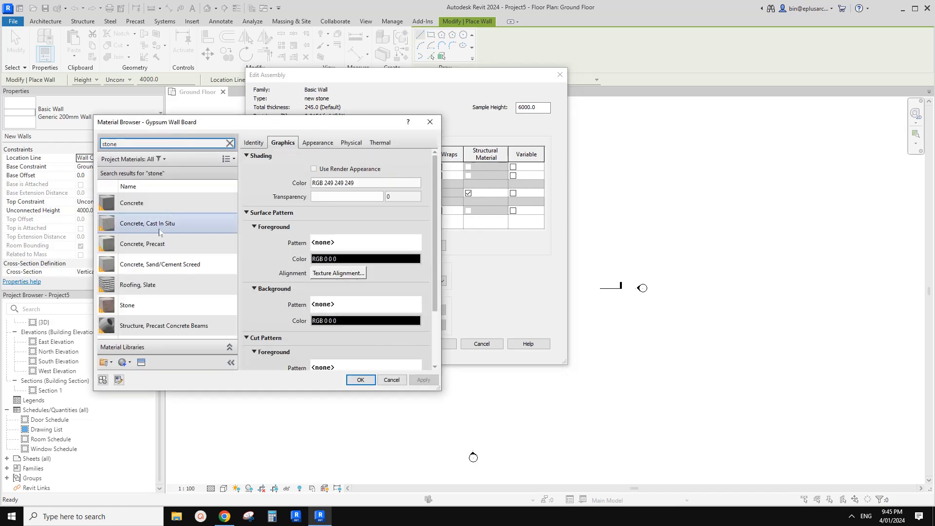
left_click(110, 307)
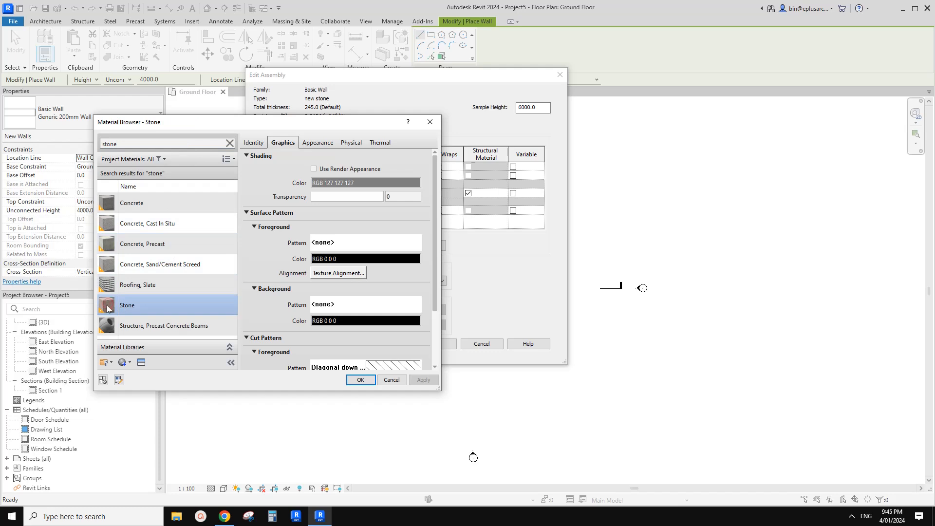
left_click_drag(288, 129, 416, 121)
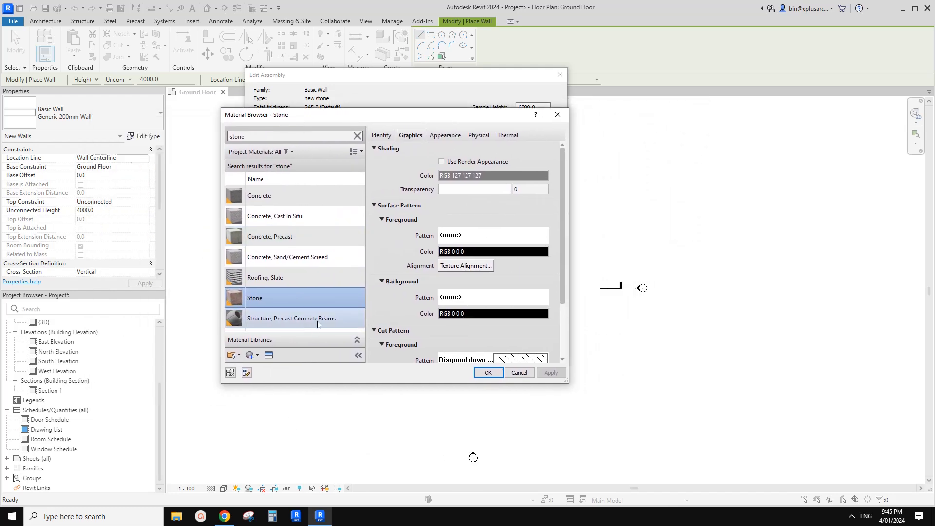
left_click_drag(346, 120, 304, 141)
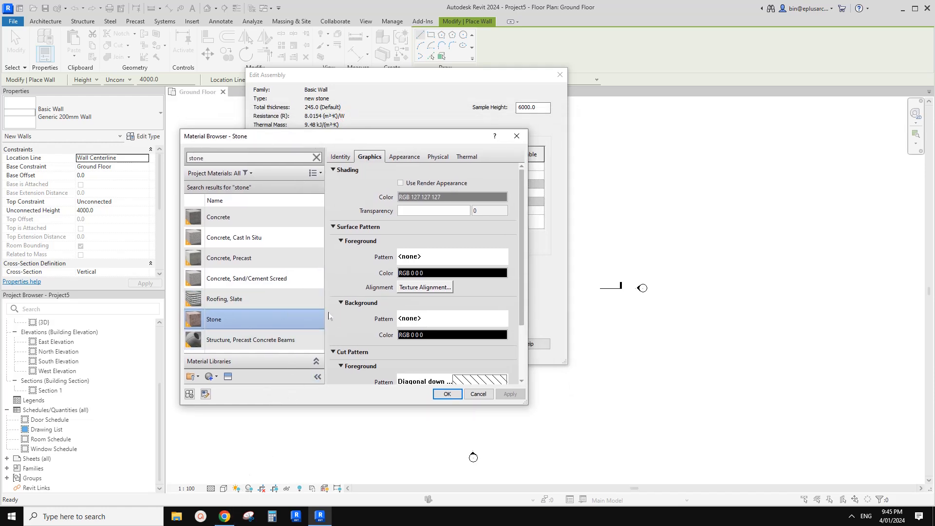
- Check the facade photo in the browser document, and give the Stone material the 600 x 1200mm model pattern as its surface foreground
left_click(231, 515)
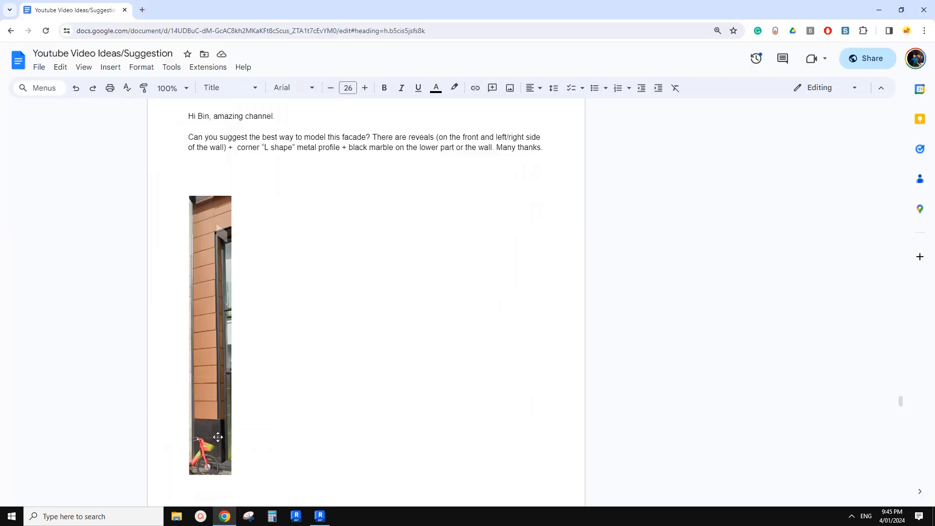
left_click(319, 516)
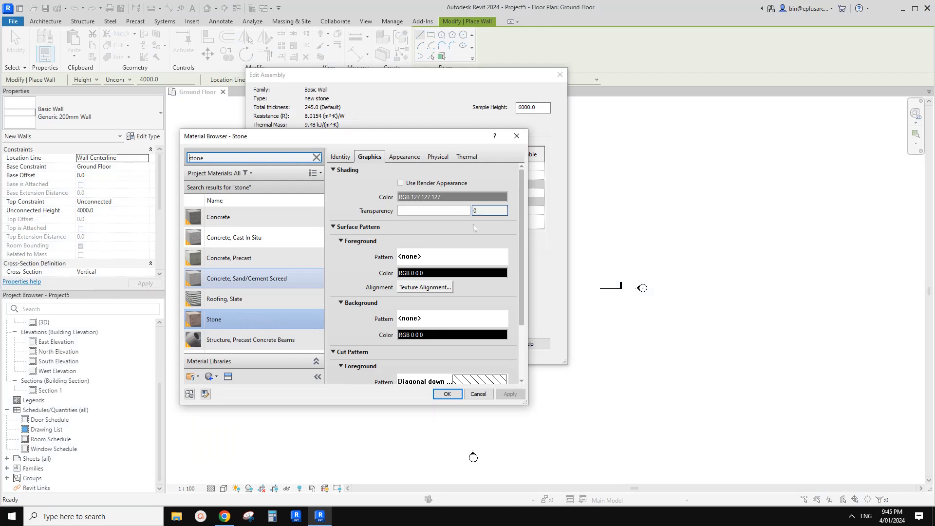
left_click(424, 256)
left_click_drag(618, 132, 584, 145)
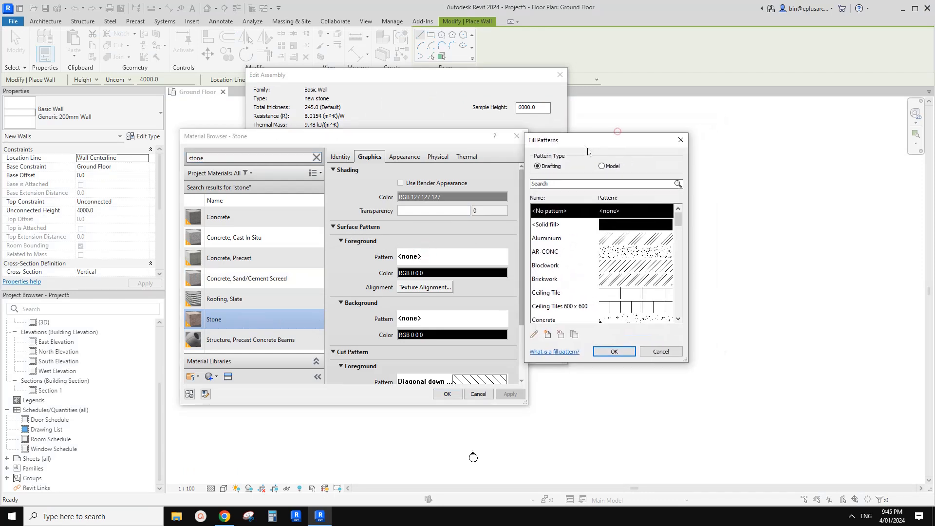
left_click(602, 166)
left_click_drag(679, 221, 681, 246)
left_click(590, 237)
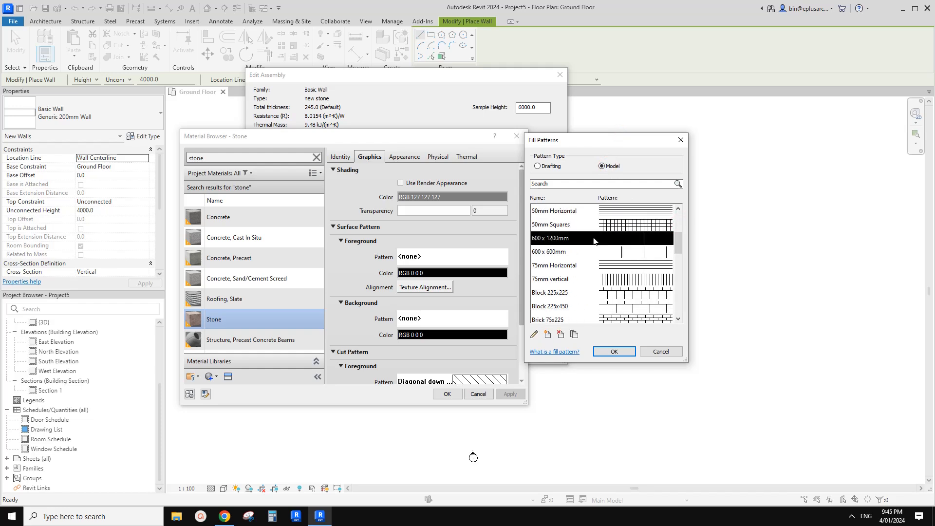
left_click(597, 351)
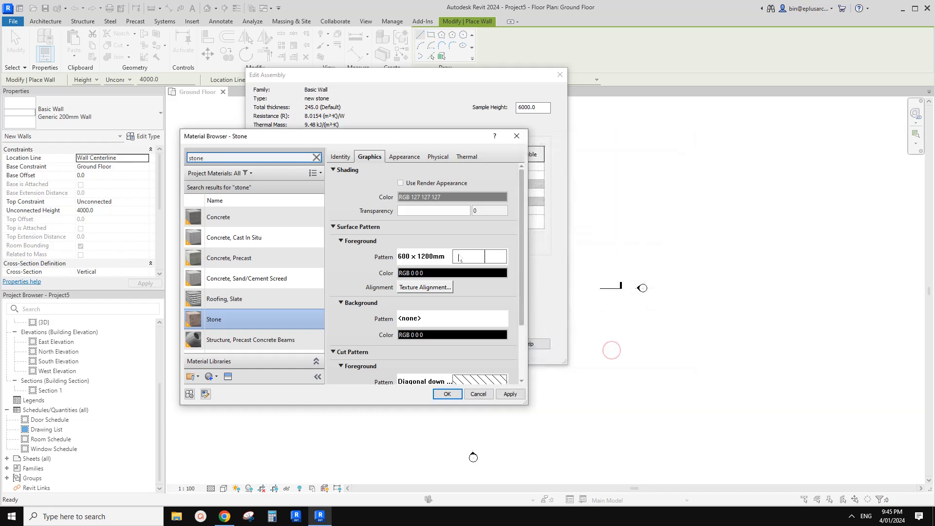
- Set the Stone surface foreground pattern colour to RGB 128 128 128 and assign the material to the exterior finish layer
left_click(458, 271)
left_click(290, 253)
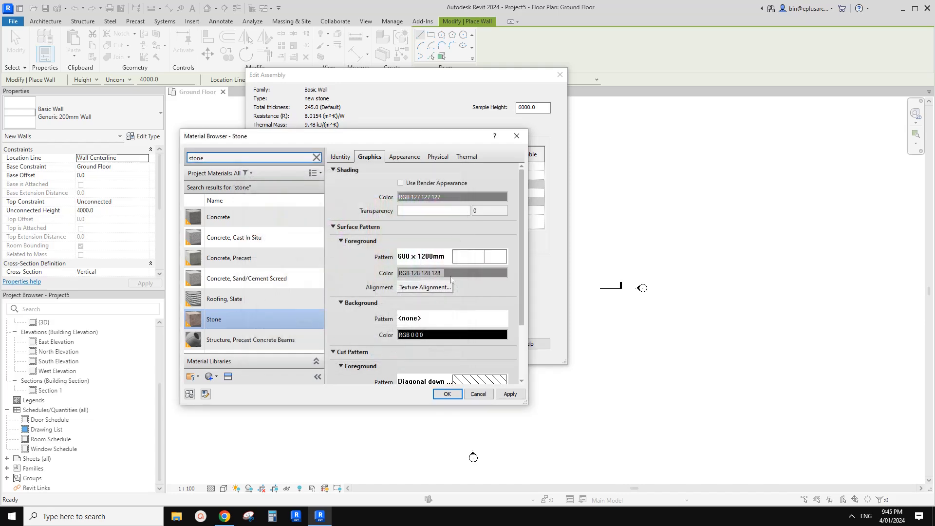
left_click(446, 393)
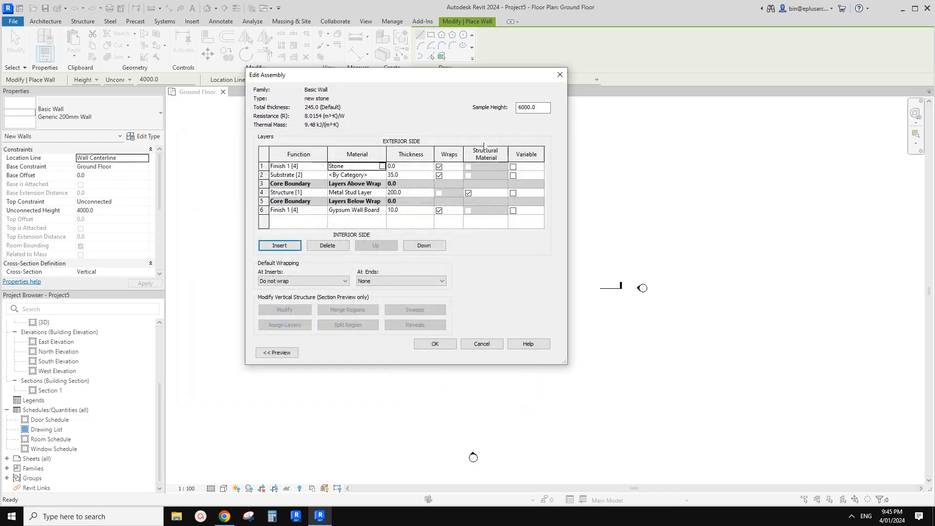
- Set the Stone layer's thickness to 20 mm and apply the layered structure to the new stone wall type
left_click(412, 166)
left_click(412, 175)
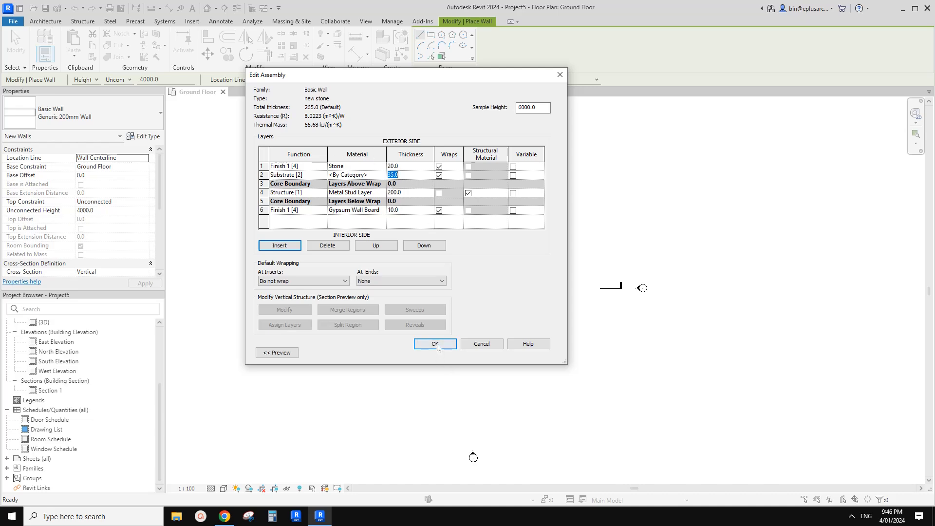
left_click(435, 343)
left_click(436, 351)
- Draw one straight horizontal new stone wall just above the section line in the Ground Floor plan
scroll(506, 297, "up", 2)
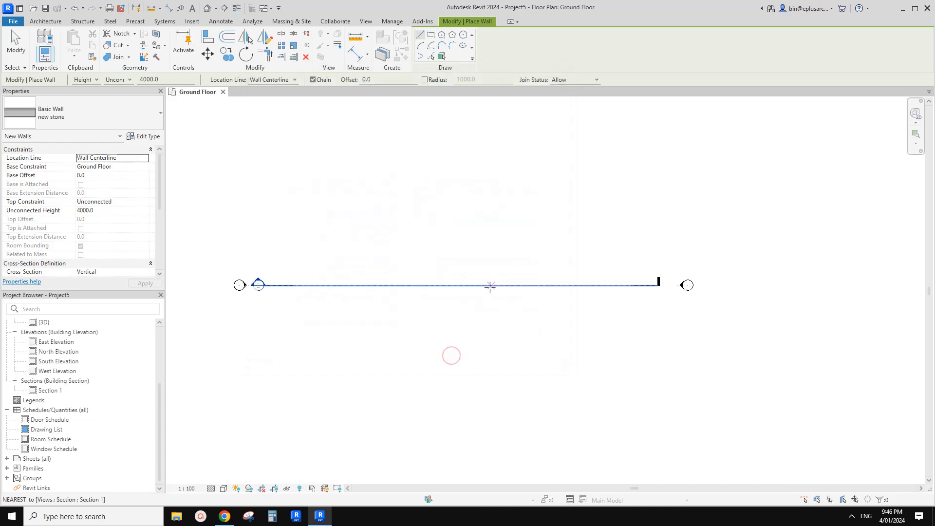
left_click(409, 267)
left_click(490, 268)
key("Escape")
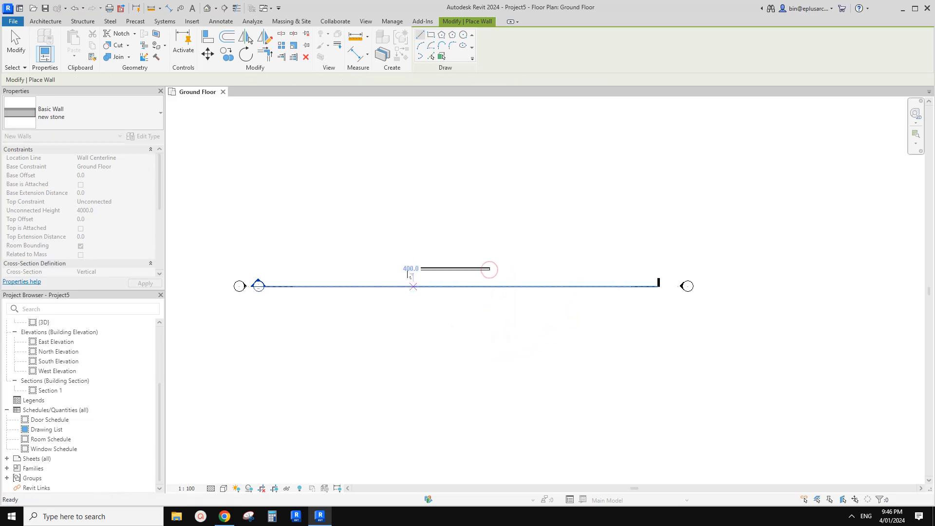
key("Escape")
- Open the 3D view and examine the new stone wall up close
left_click(207, 8)
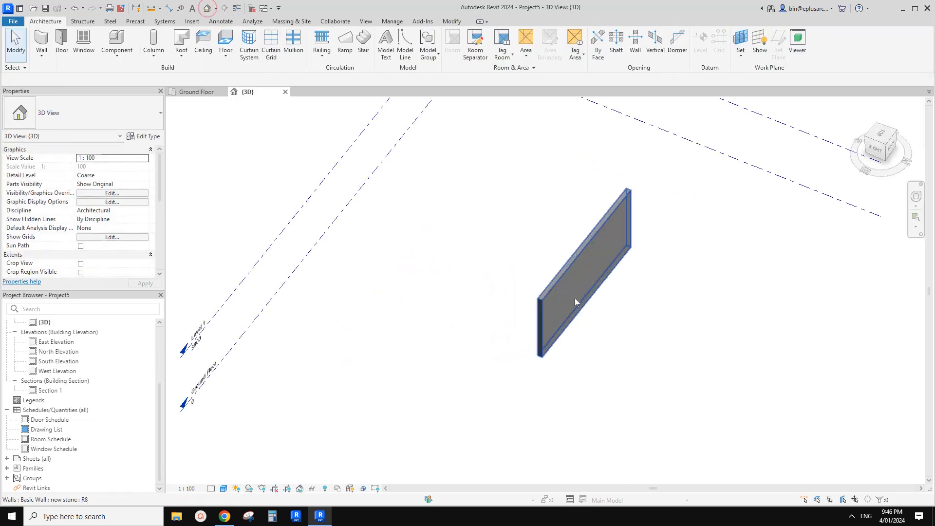
scroll(570, 300, "up", 4)
left_click(585, 272)
scroll(565, 258, "up", 2)
key("Escape")
middle_click_drag(593, 301, 534, 259)
- Create a similar wall from the existing stone wall and duplicate its type under the name "new timber"
left_click(481, 255)
scroll(523, 294, "down", 2)
middle_click_drag(523, 294, 401, 277)
key("c")
key("s")
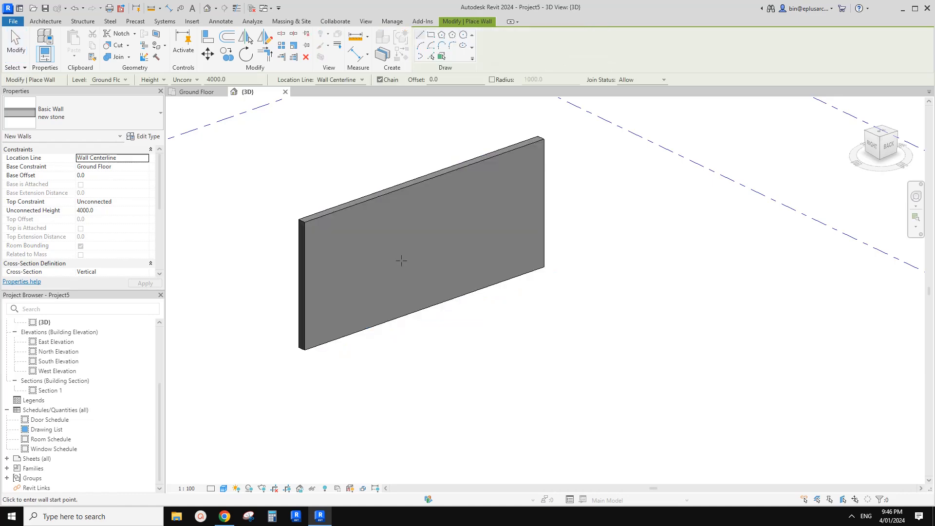
left_click(143, 137)
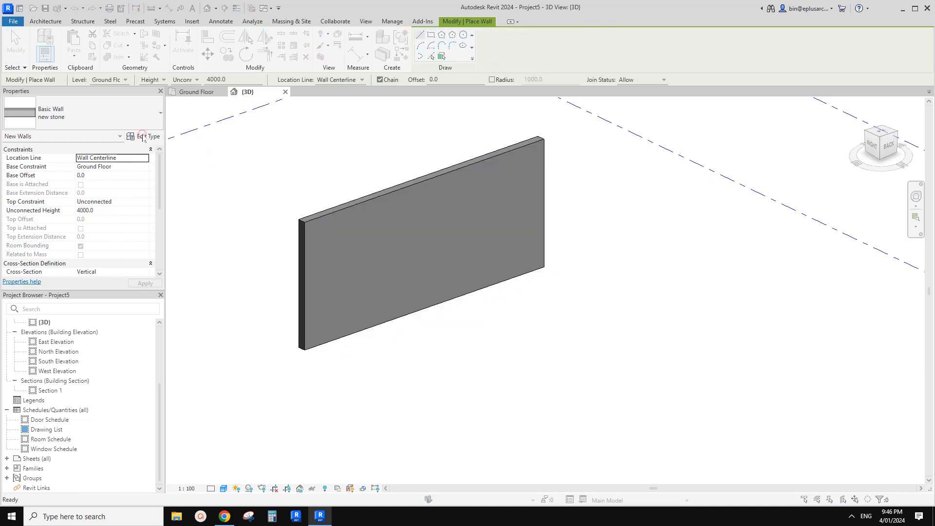
left_click(535, 109)
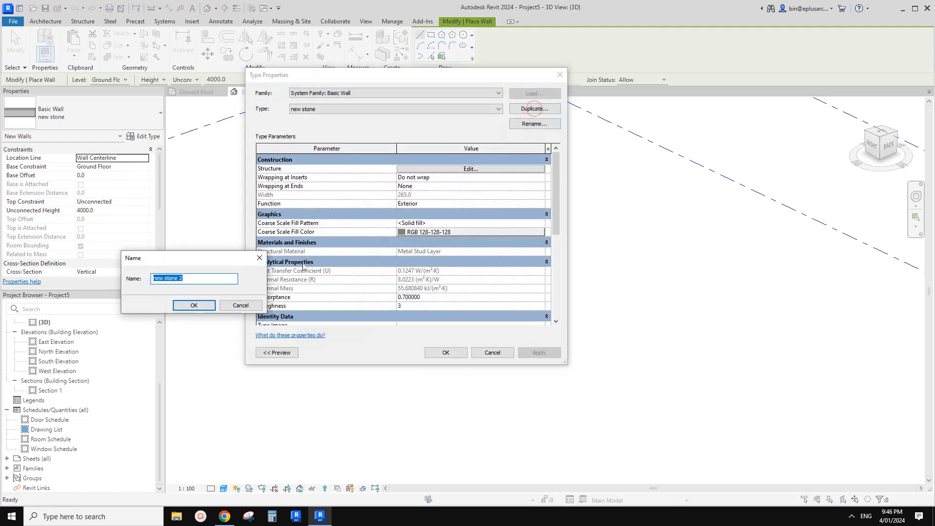
left_click(200, 278)
left_click_drag(164, 278, 310, 285)
type("timber")
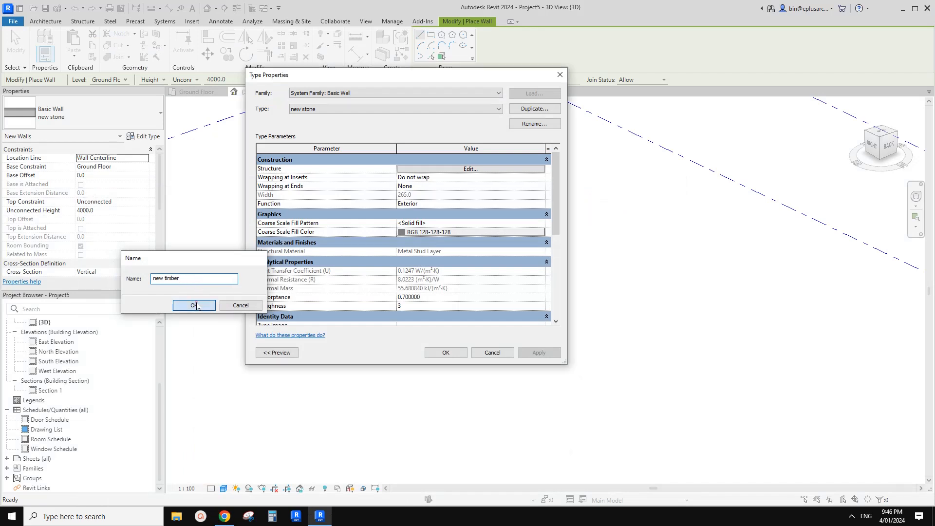
left_click(193, 305)
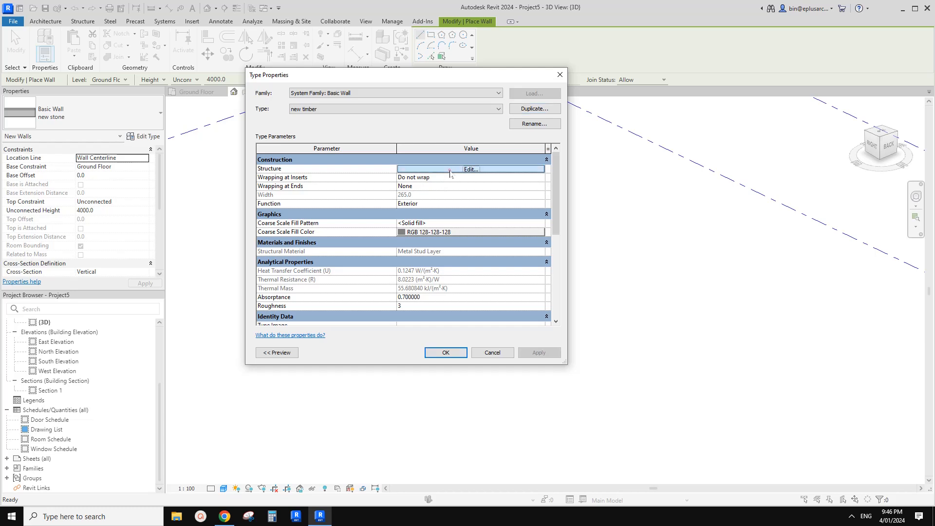
- Select the Timber material for the new timber type's exterior finish layer, found by searching for "timber"
left_click(448, 169)
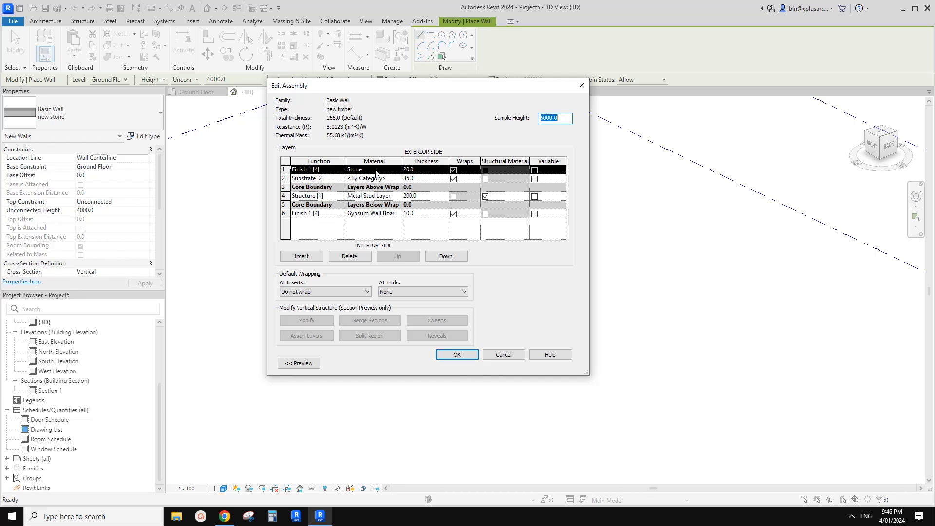
left_click(375, 170)
left_click(399, 171)
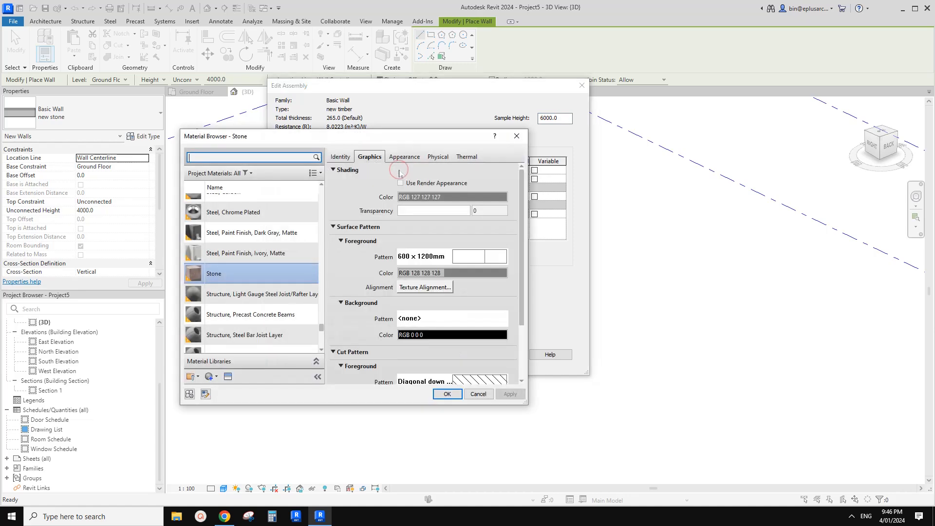
type("timber")
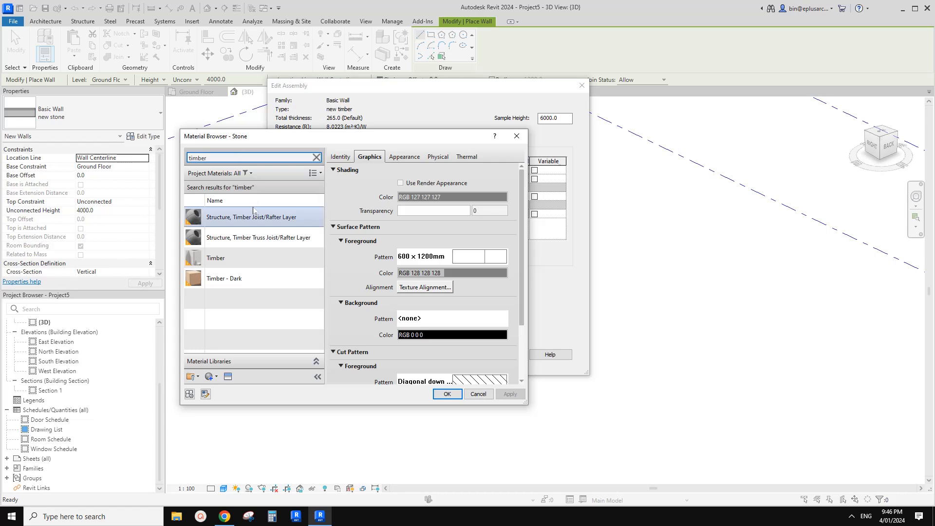
left_click(241, 260)
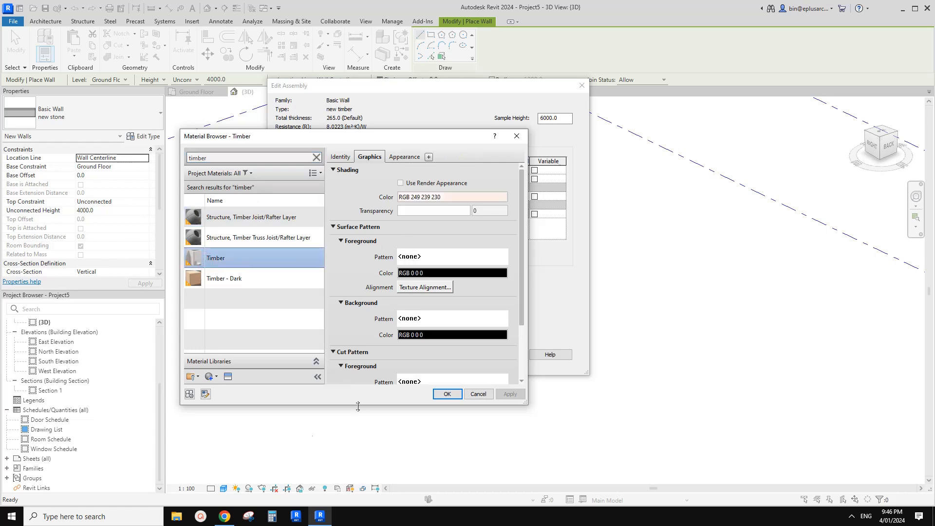
- Check the facade photo in the browser, and browse the model fill patterns for the Timber material's surface foreground
left_click(224, 516)
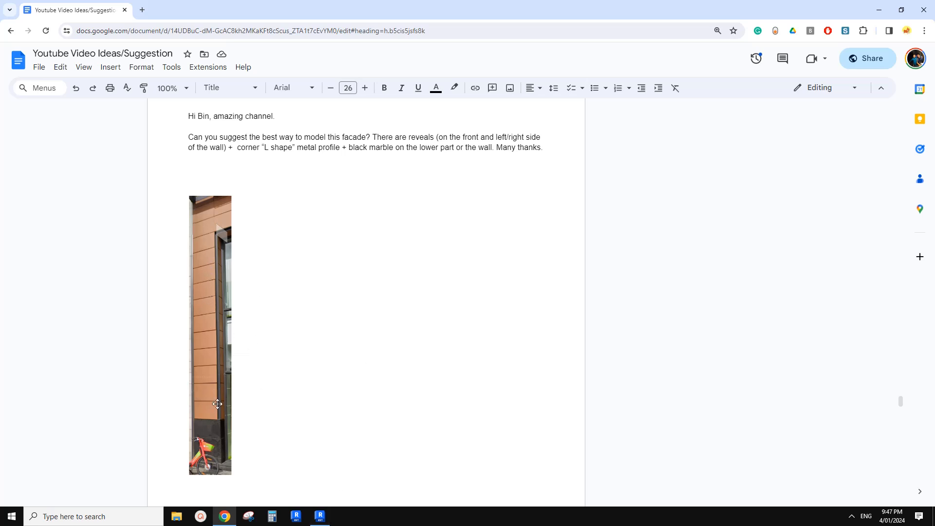
left_click(319, 516)
left_click(438, 256)
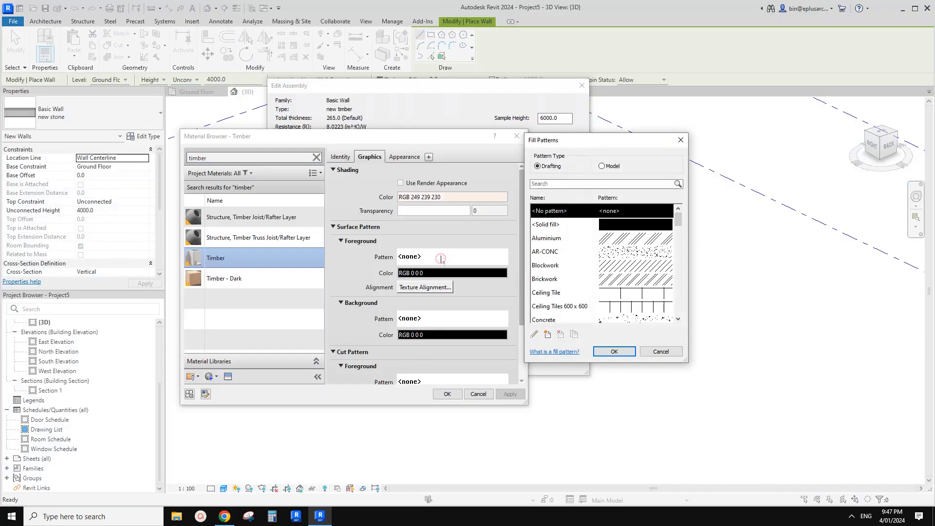
left_click_drag(597, 146, 603, 158)
left_click(606, 177)
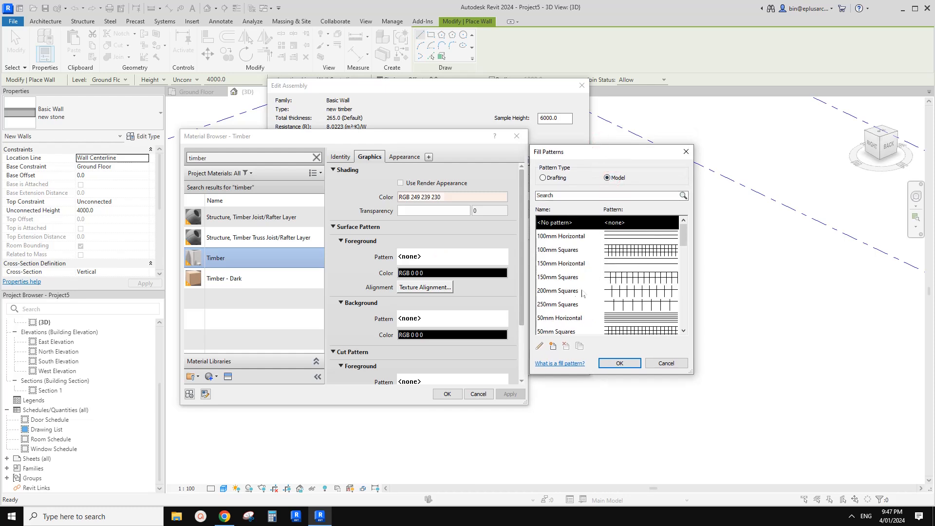
scroll(577, 293, "down", 2)
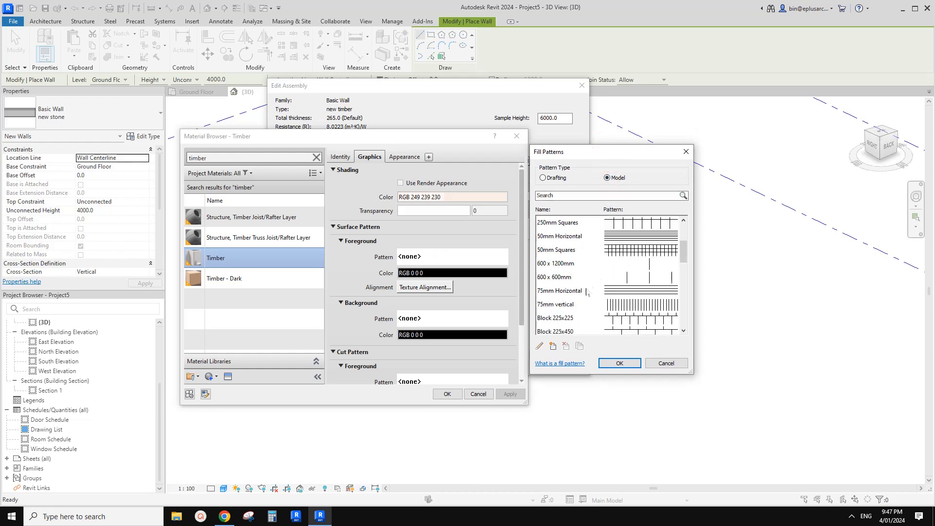
scroll(578, 297, "up", 1)
scroll(580, 276, "up", 1)
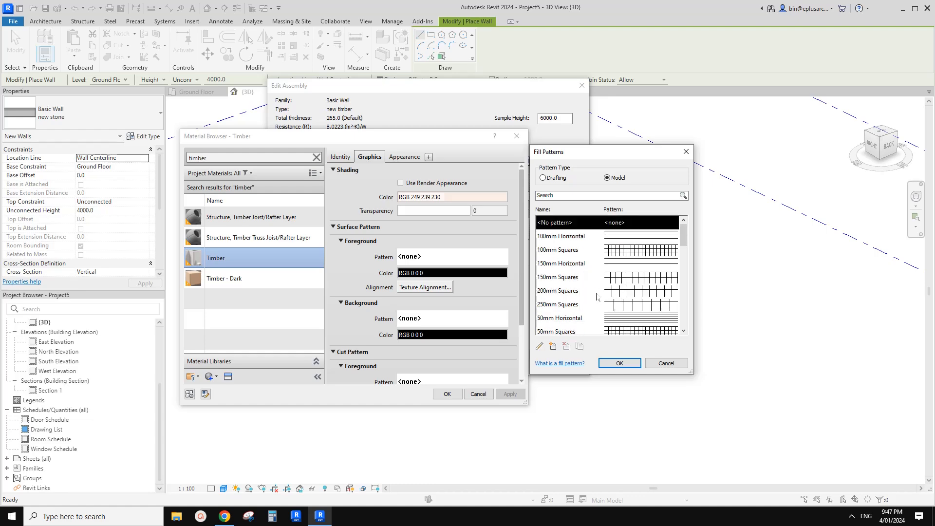
- Create and assign a parallel-line model surface pattern named "600 horizontal" with line angle 0 and 600 mm line spacing for the Timber material
left_click(225, 516)
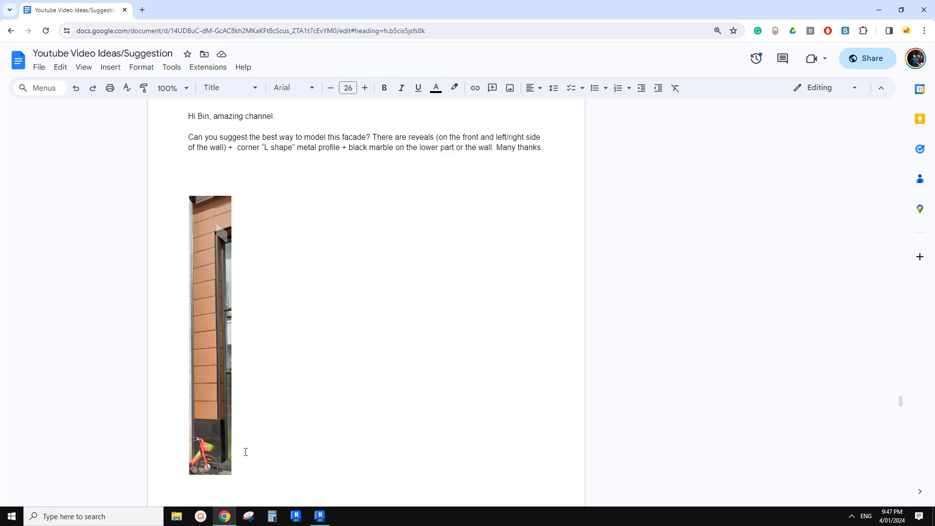
key("alt+Tab")
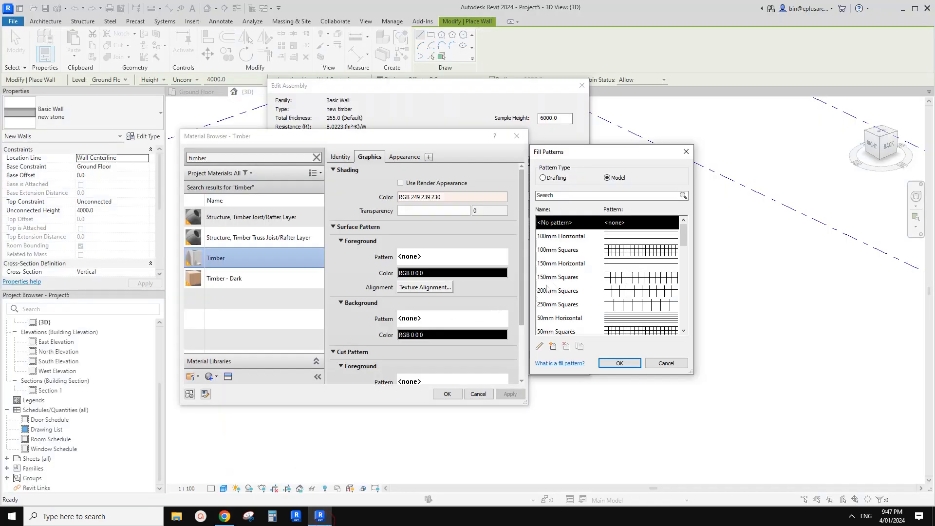
left_click_drag(683, 246, 685, 215)
left_click(553, 346)
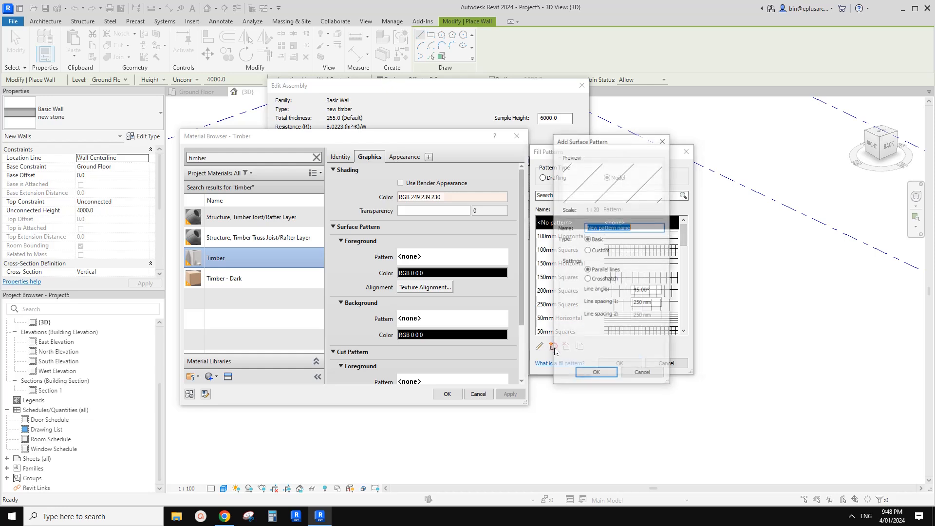
type("600 horizontal")
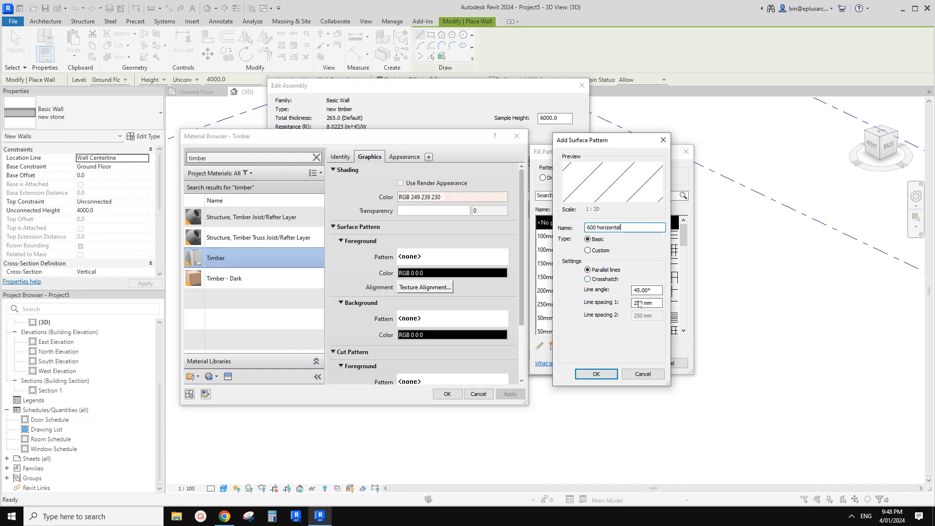
double_click(648, 290)
type("0")
double_click(654, 302)
type("600")
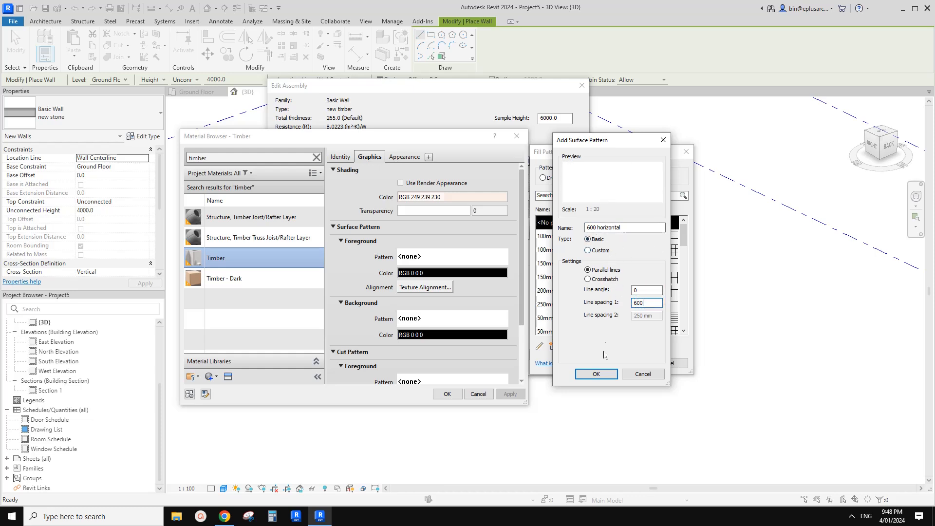
left_click(596, 373)
left_click(626, 364)
- Set the Timber material's foreground surface pattern colour to RGB 128-128-128 and accept the new timber wall type
left_click(452, 273)
left_click(290, 254)
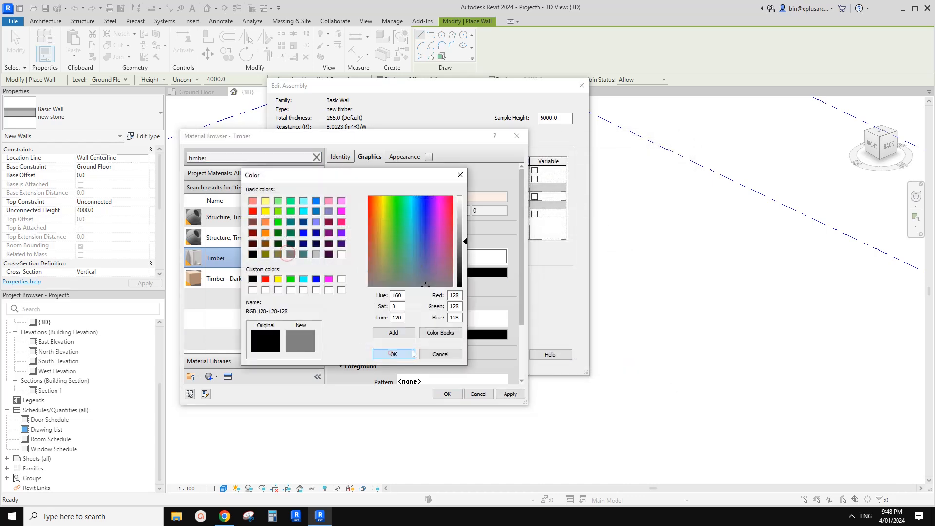
left_click(393, 354)
left_click(447, 394)
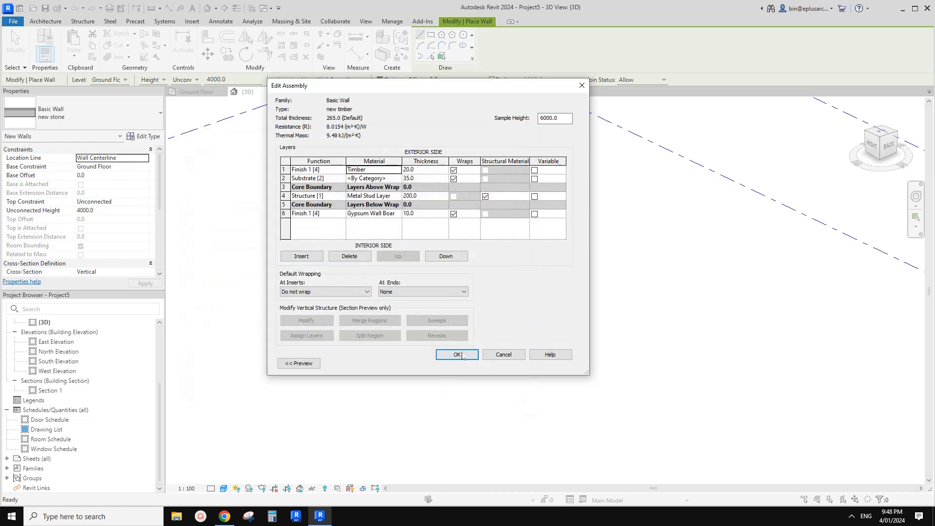
left_click(457, 354)
left_click(471, 362)
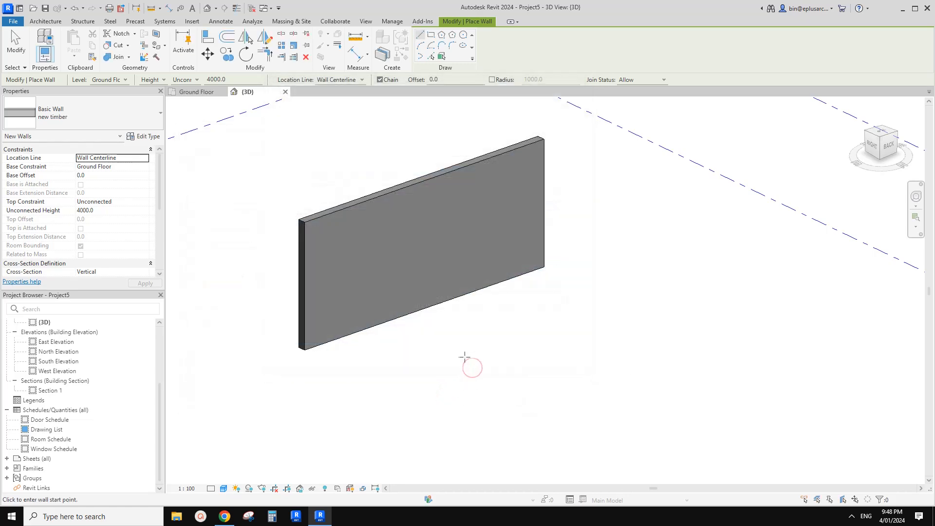
- Draw a new timber wall about 9500 mm long in front of and parallel to the stone wall
left_click(343, 413)
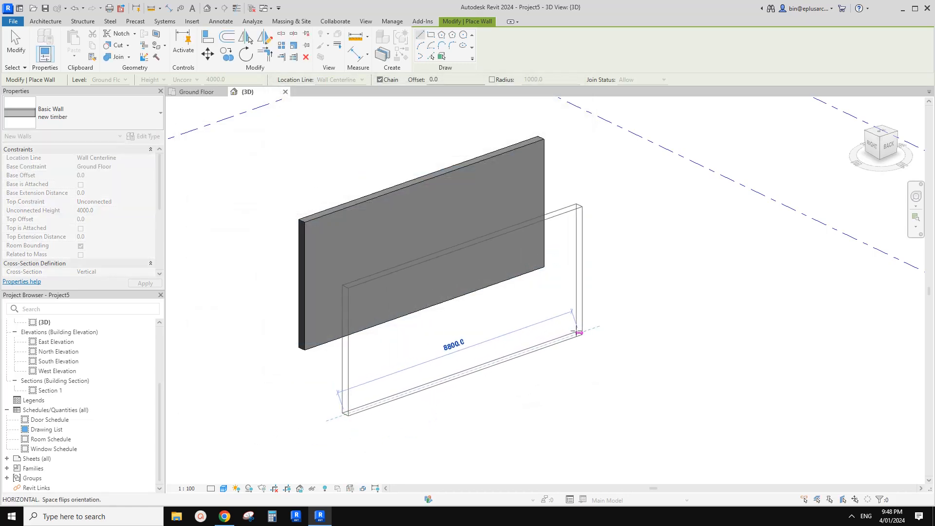
left_click(597, 326)
key("Escape")
key("Escape")
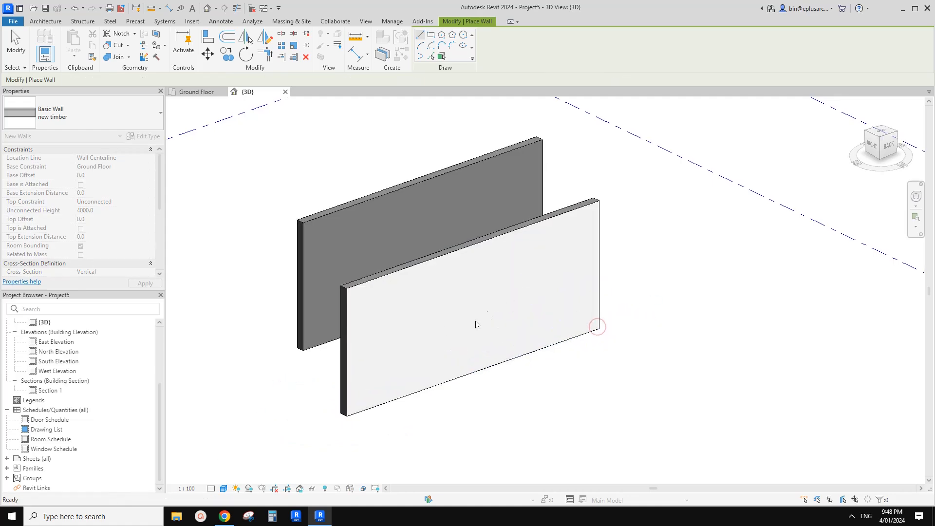
- Examine the surface patterns of the timber and stone walls from different angles
left_click(428, 323)
key("Escape")
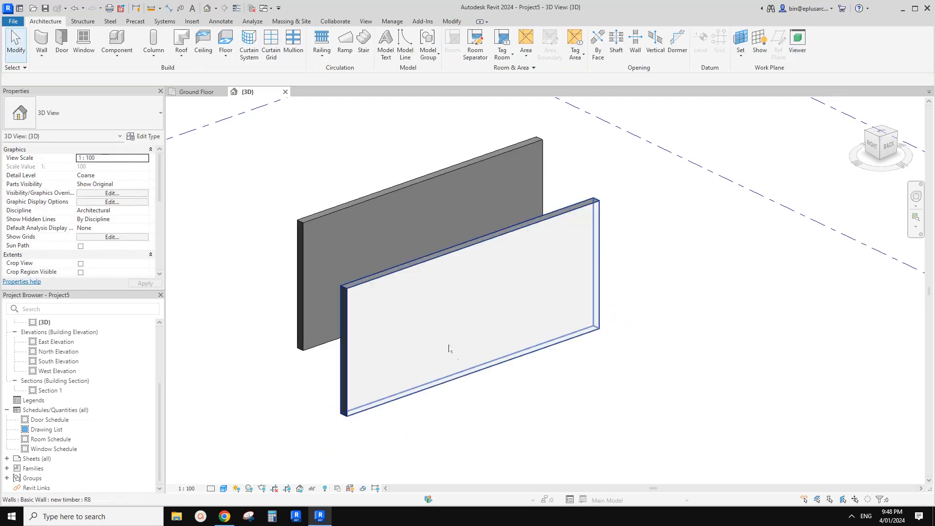
left_click(459, 358)
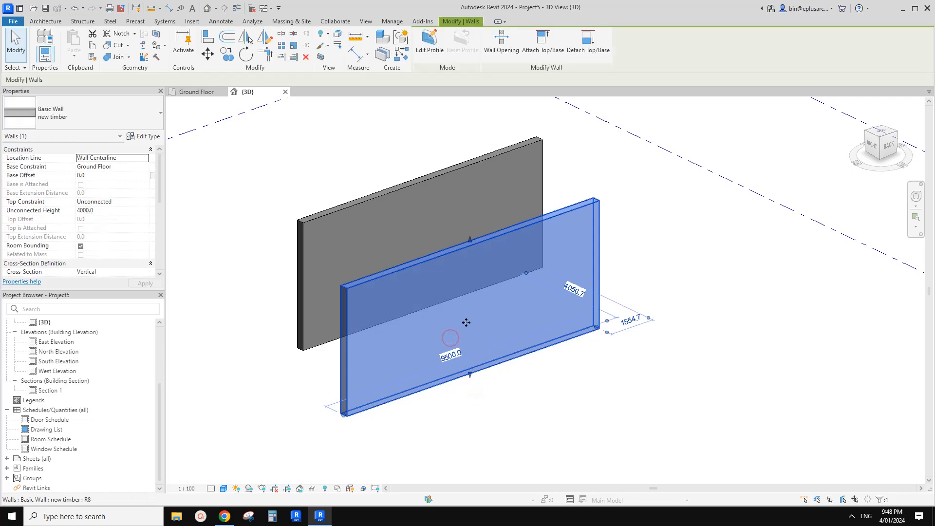
key("Escape")
middle_click_drag(476, 352, 439, 318, "shift")
left_click(439, 318)
left_click(383, 257)
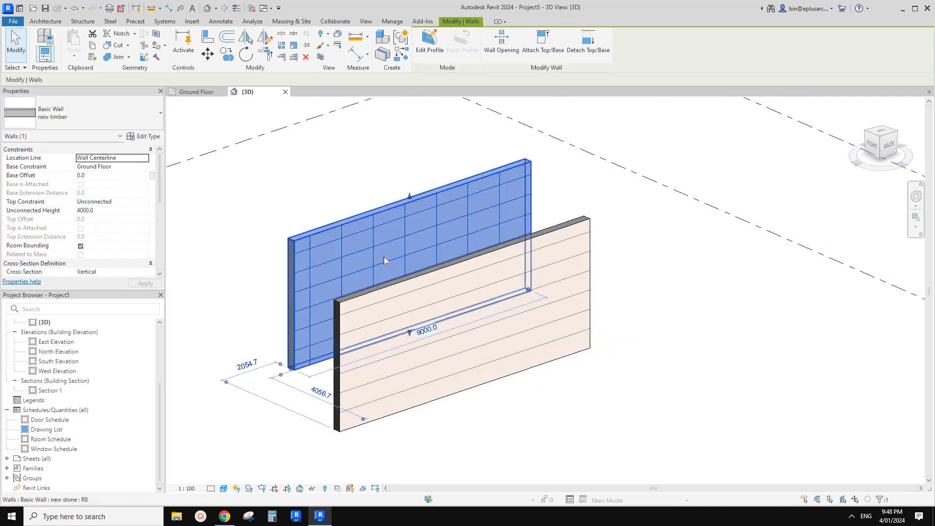
key("Escape")
left_click(453, 226)
left_click(217, 304)
middle_click_drag(222, 310, 341, 423, "shift")
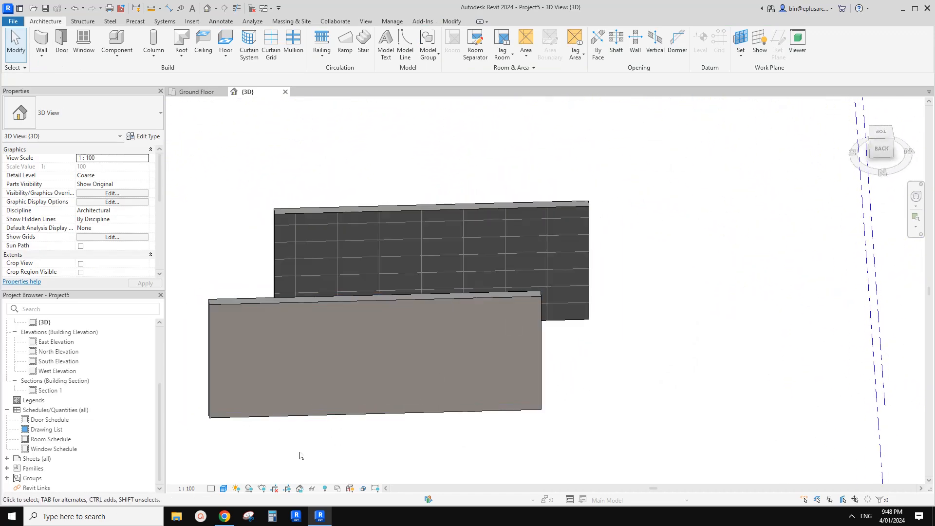
- Look over the 3D view's visual styles and check the lighting settings in its Graphic Display Options
left_click(224, 489)
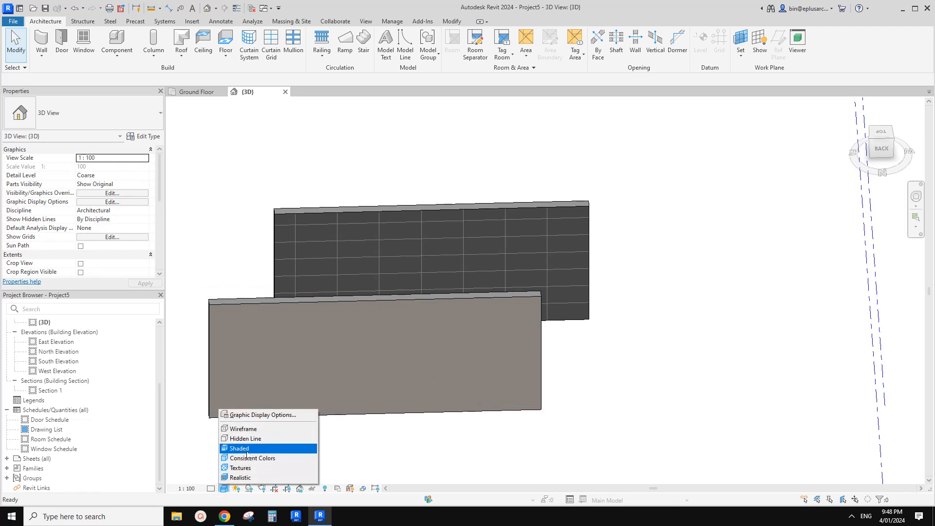
left_click(665, 370)
middle_click_drag(665, 370, 611, 351, "shift")
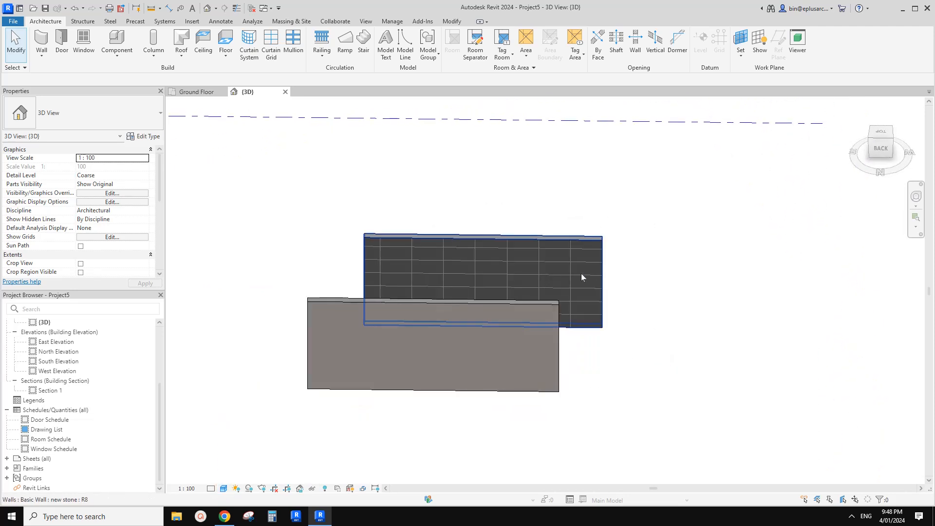
middle_click_drag(597, 275, 626, 340, "shift")
mouse_move(603, 309)
middle_mouse_down("shift")
mouse_move(518, 313)
mouse_move(568, 311)
mouse_move(574, 289)
mouse_move(609, 302)
middle_mouse_up("shift")
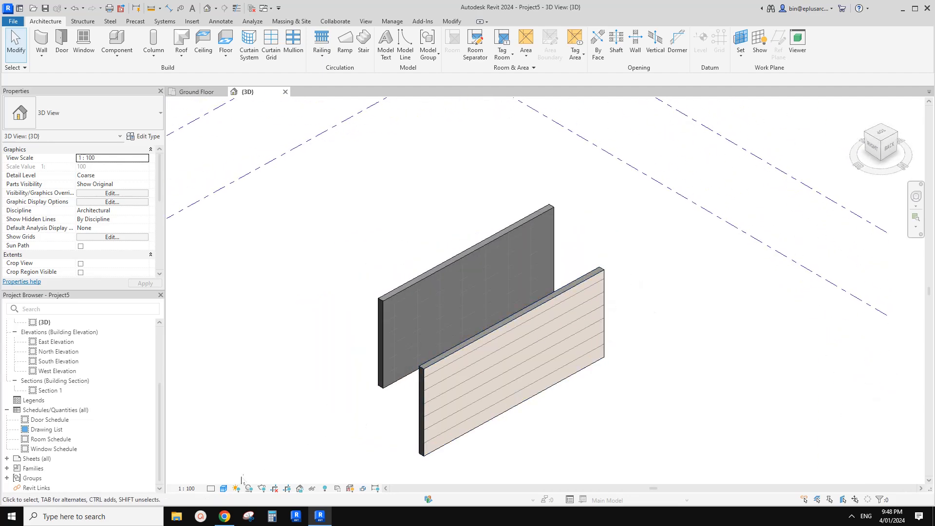
key("g")
key("d")
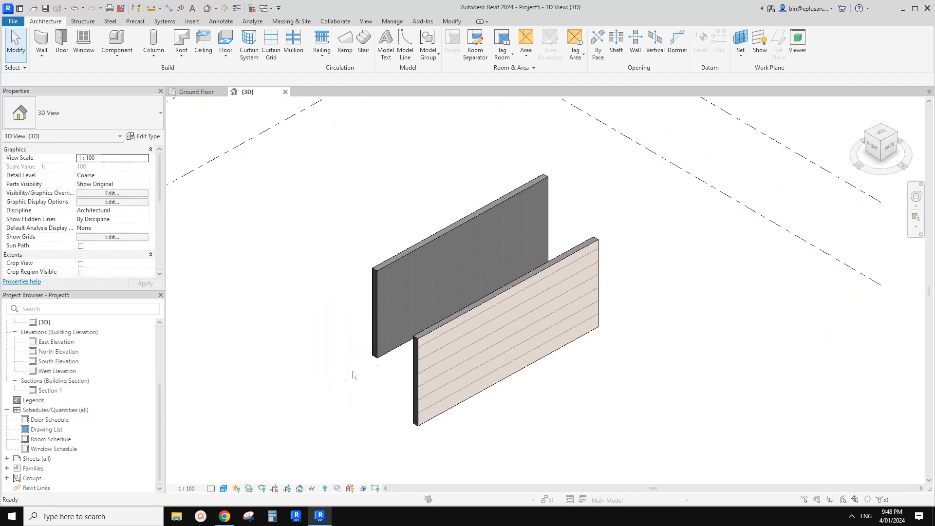
left_click(560, 250)
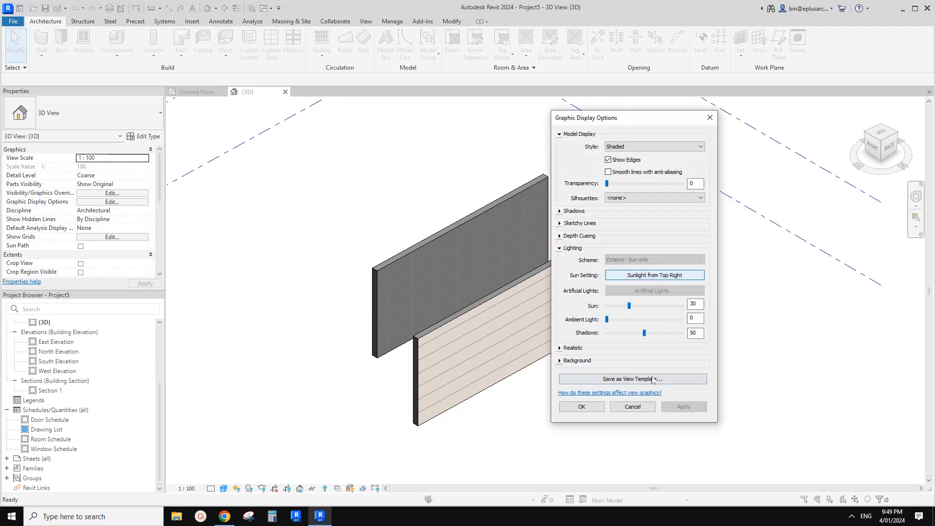
left_click(638, 406)
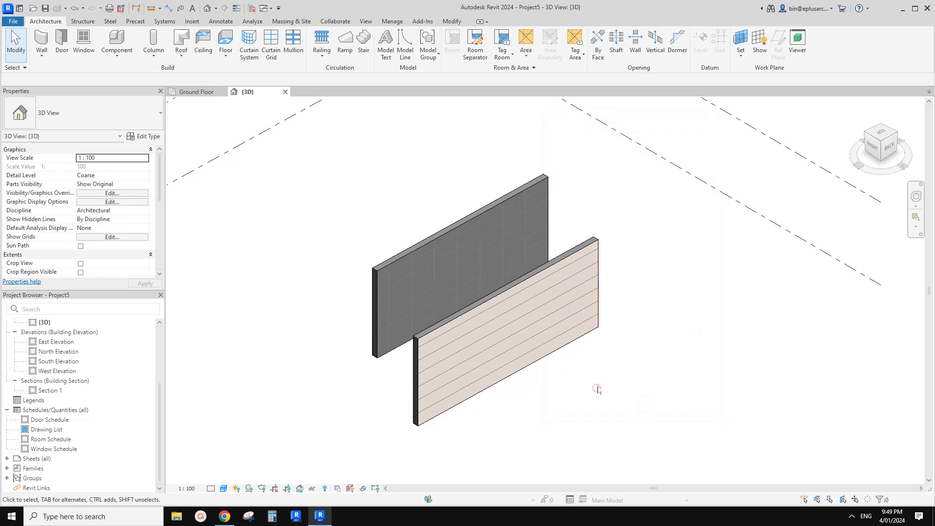
- Switch the 3D view's visual style to Consistent Colors
middle_click_drag(598, 389, 478, 375, "shift")
middle_click_drag(501, 329, 457, 263, "shift")
middle_click_drag(476, 304, 486, 215, "shift")
middle_click_drag(520, 265, 423, 305, "shift")
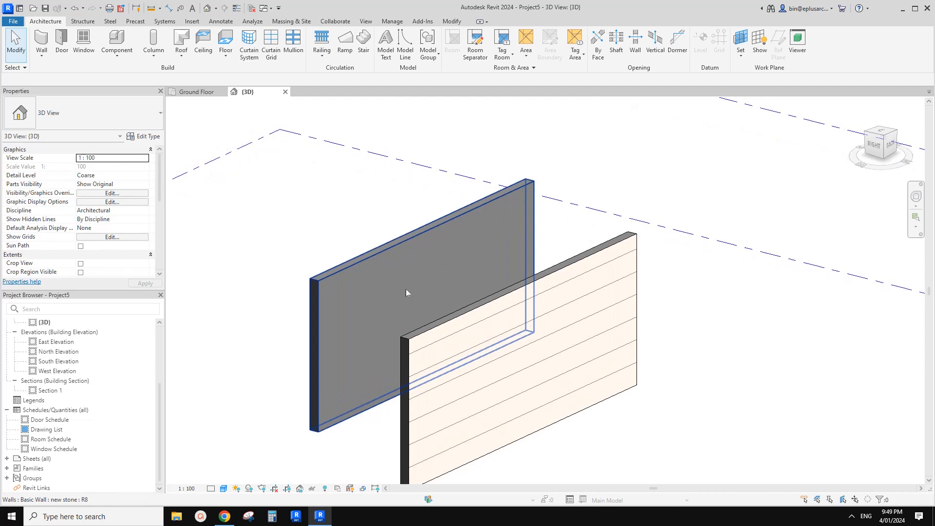
middle_click_drag(507, 328, 548, 314, "shift")
left_click(223, 488)
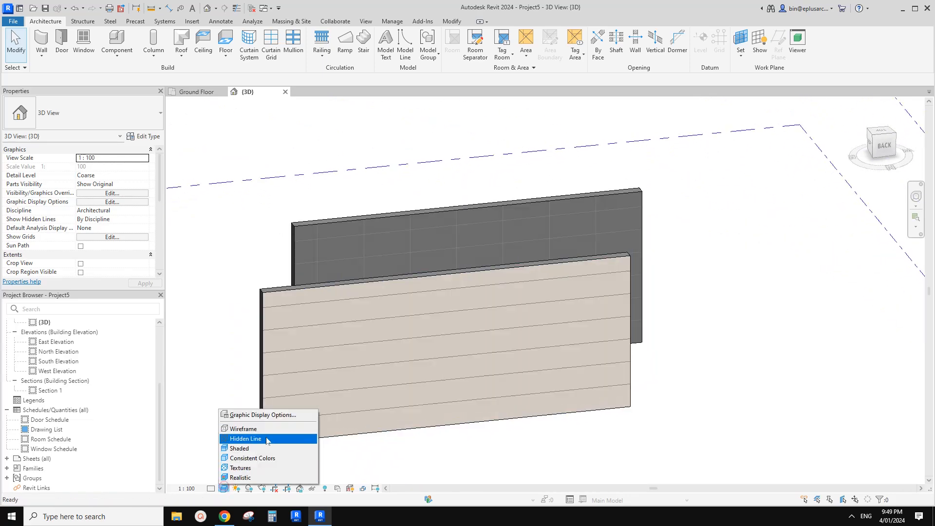
left_click(249, 458)
- Check how clearly the stone wall's pattern shows, comparing the wall selected and unselected
middle_click_drag(578, 407, 461, 265, "shift")
left_click(439, 263)
left_click(371, 203)
middle_click_drag(371, 203, 409, 259, "shift")
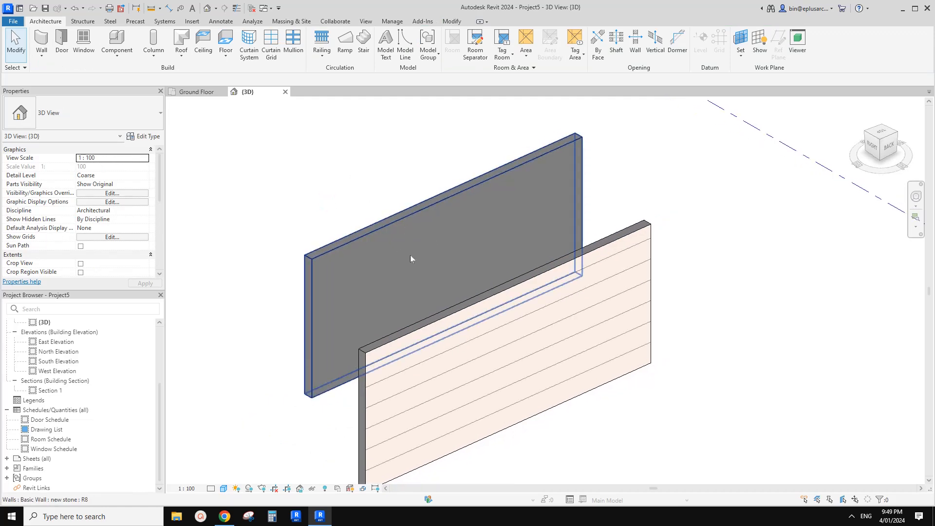
left_click(410, 258)
left_click(337, 192)
left_click(423, 240)
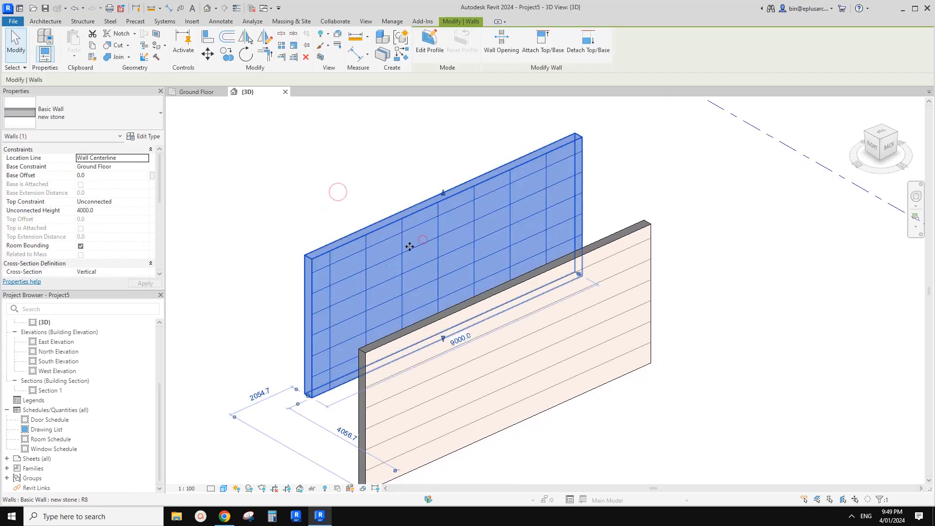
left_click(313, 188)
- Set the Stone material's foreground surface pattern colour to RGB 192-192-192 in the new stone wall type's exterior finish layer
left_click(439, 239)
left_click(151, 138)
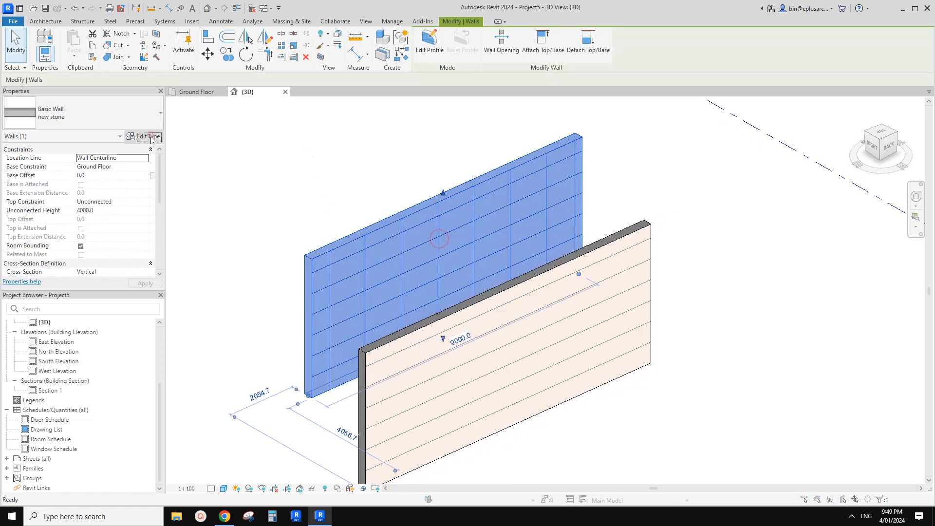
left_click(465, 181)
left_click(387, 168)
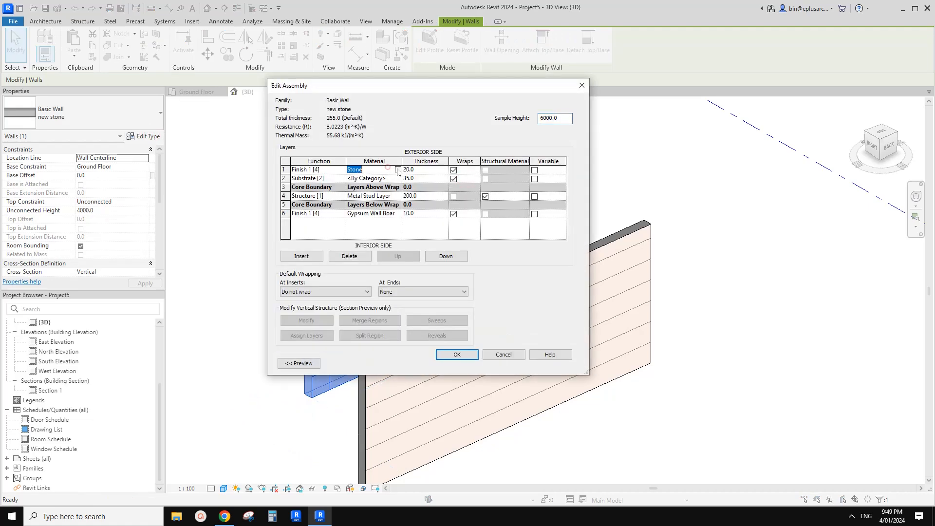
left_click(398, 170)
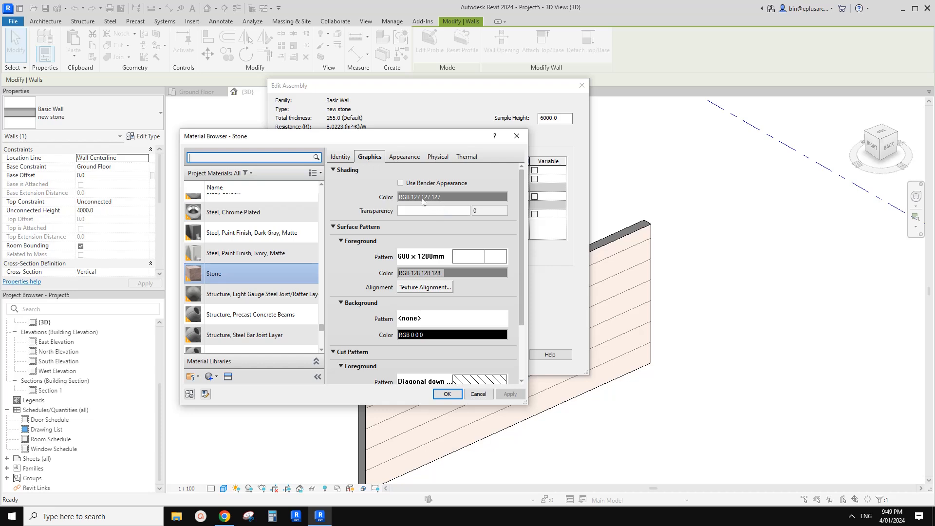
left_click(432, 275)
left_click(316, 254)
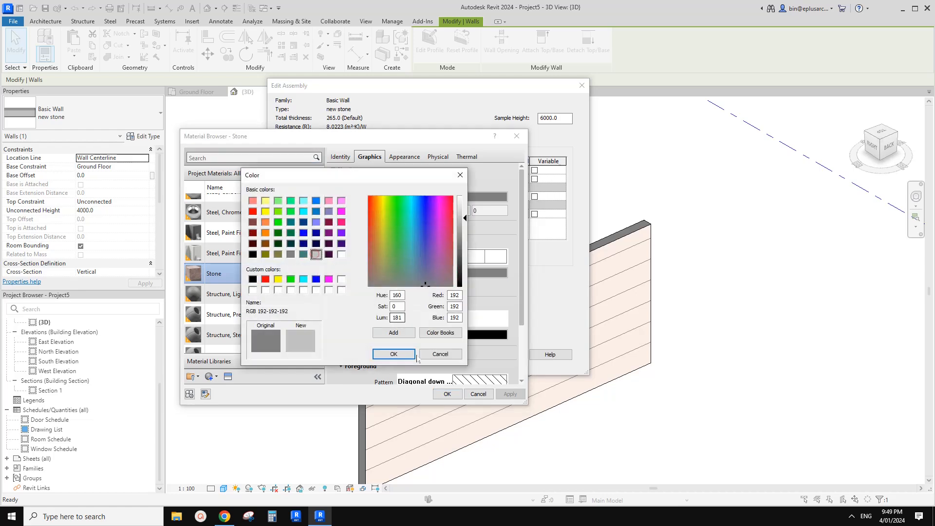
left_click(404, 354)
left_click(447, 393)
left_click(455, 357)
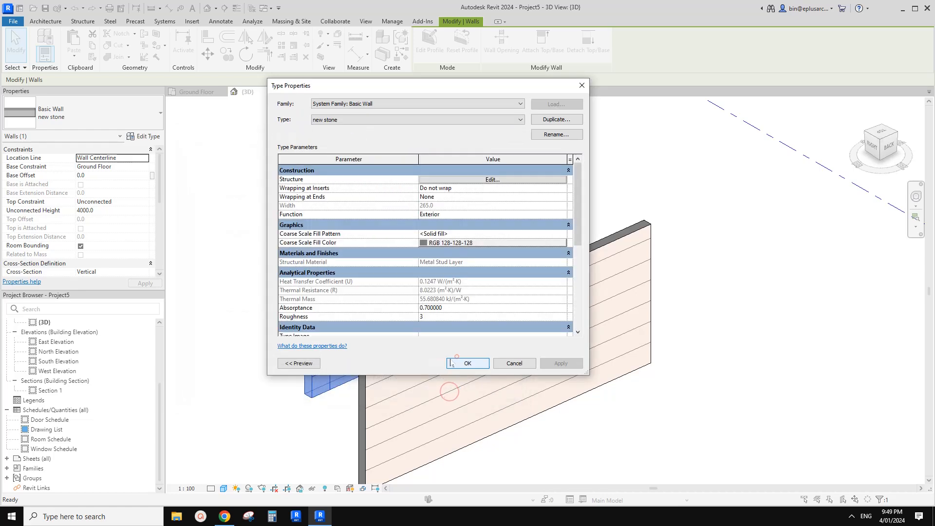
left_click(453, 364)
key("Escape")
- Start a new wall and duplicate the 250mm Brick Timber Stud, 90mm Timber Stud stacked wall type as "new stacked wall"
middle_click_drag(417, 275, 306, 243, "shift")
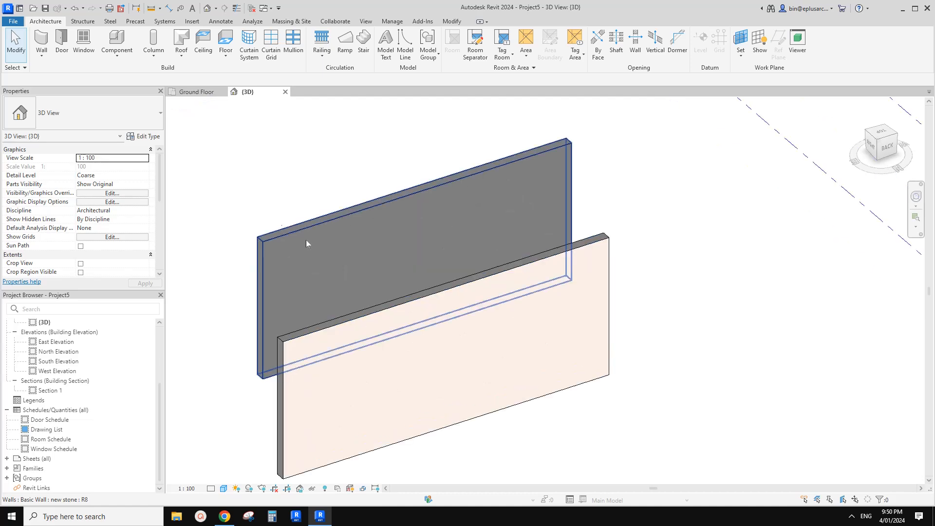
scroll(285, 229, "down", 2)
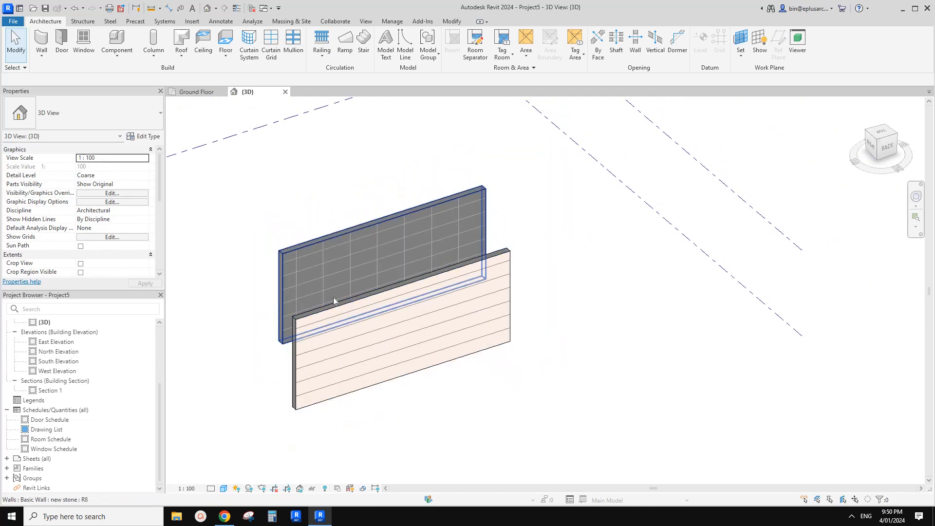
middle_click_drag(499, 368, 518, 353)
key("w")
key("a")
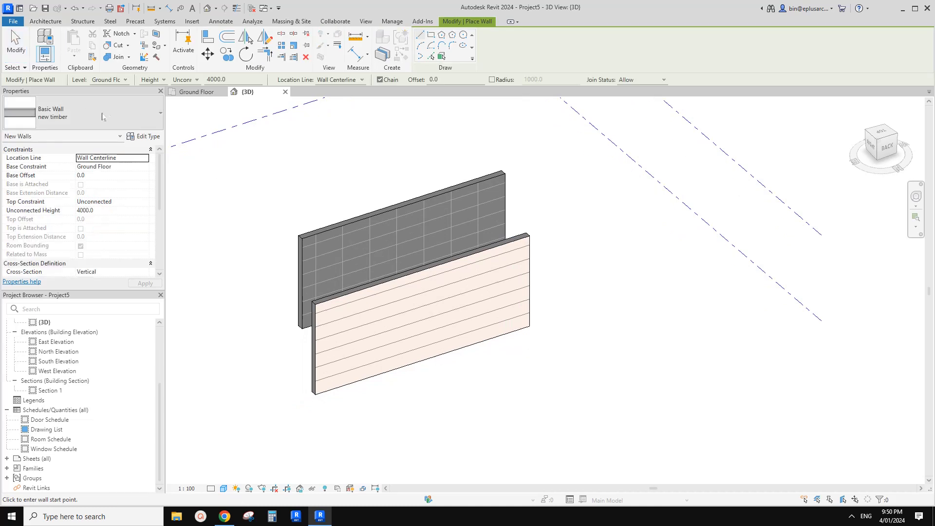
left_click(117, 116)
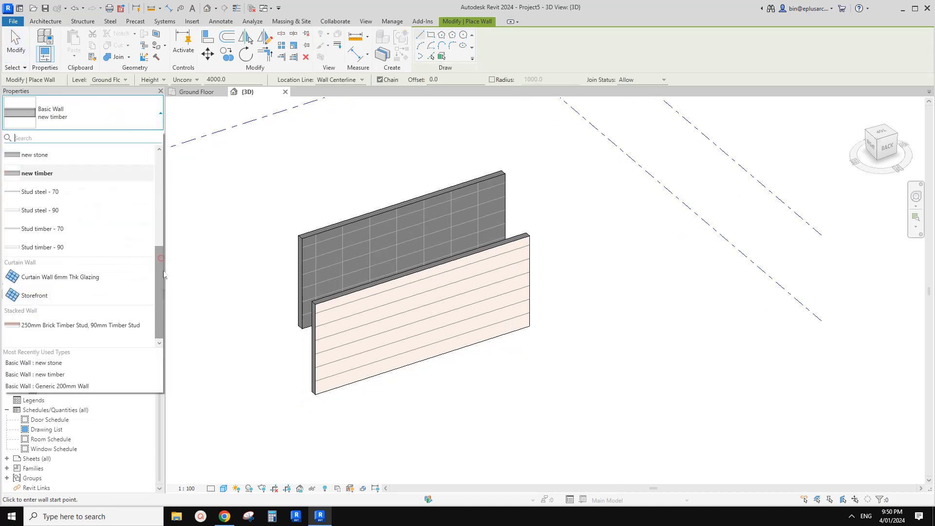
left_click(65, 326)
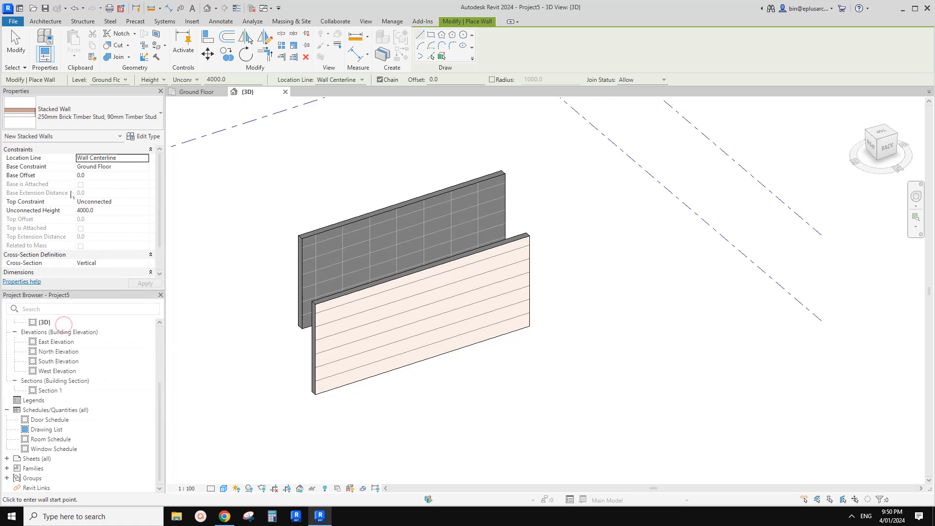
left_click(142, 138)
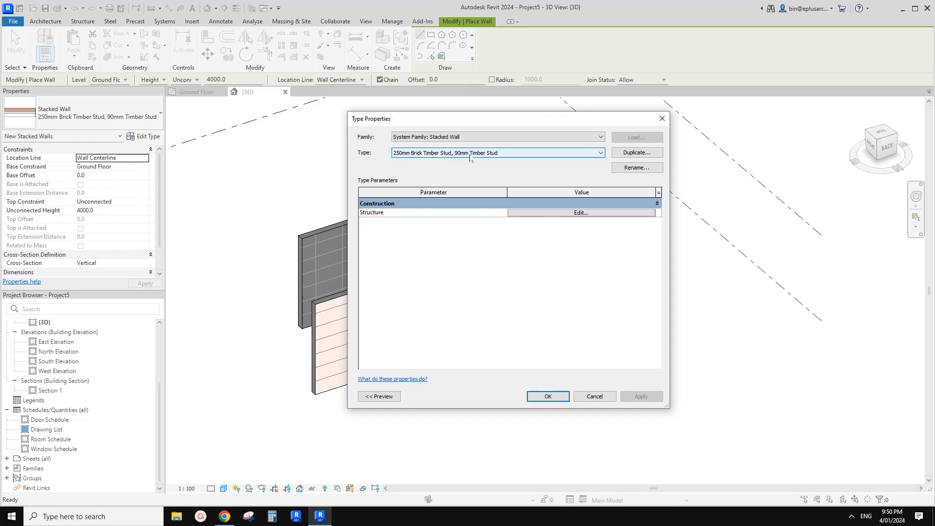
left_click(633, 152)
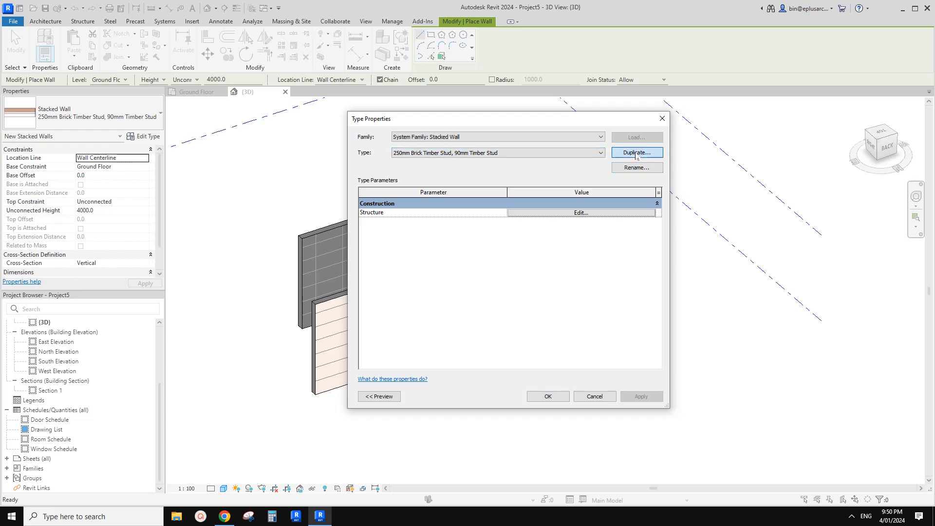
type("new stacked wall")
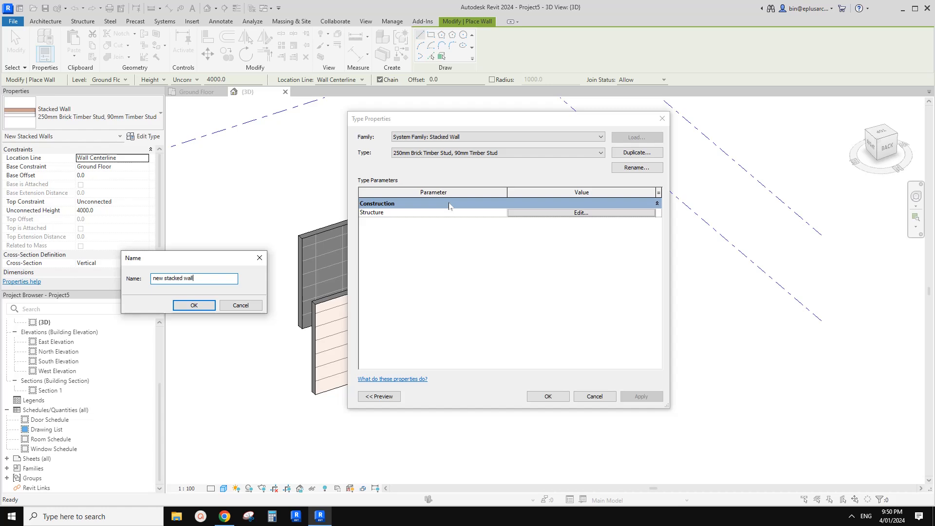
left_click(205, 305)
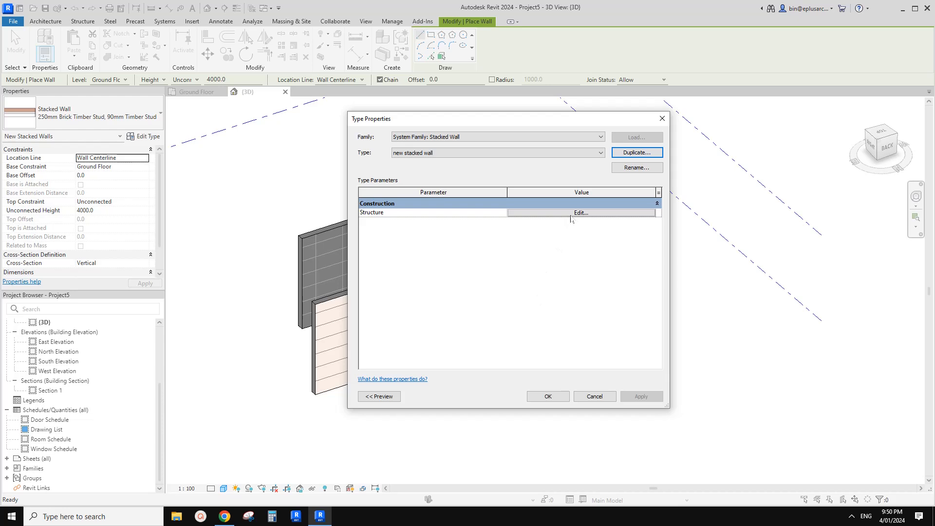
- In the stacked wall's assembly, assign new timber as the upper wall type and new stone as the lower one
left_click(570, 215)
left_click_drag(491, 123, 532, 132)
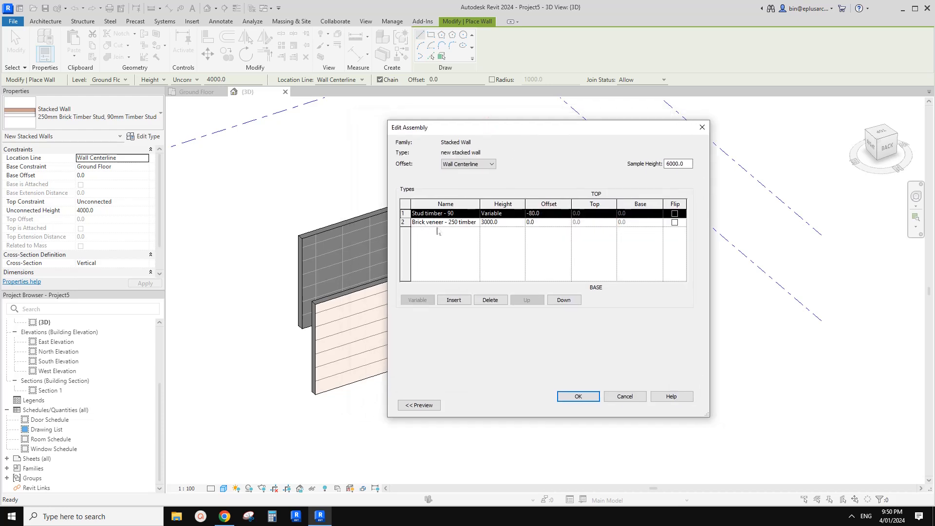
left_click(460, 215)
left_click(475, 214)
left_click(454, 214)
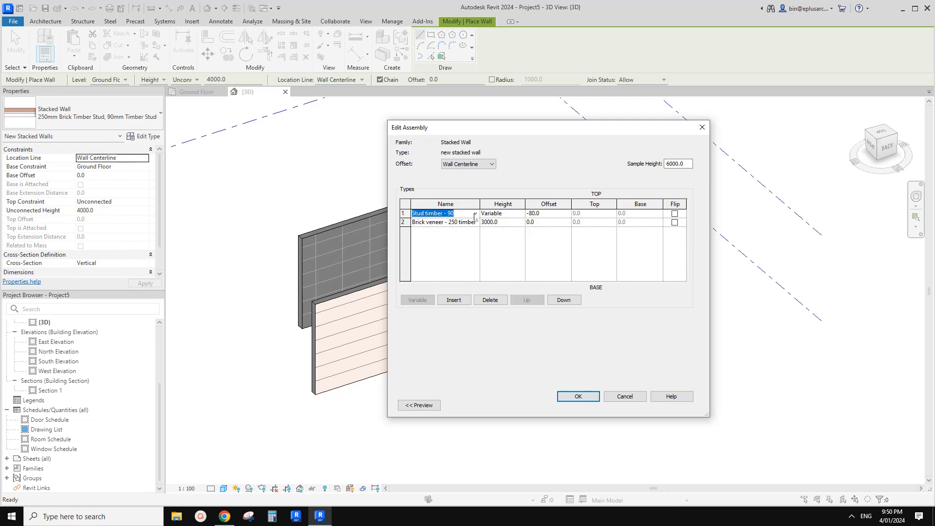
left_click(476, 214)
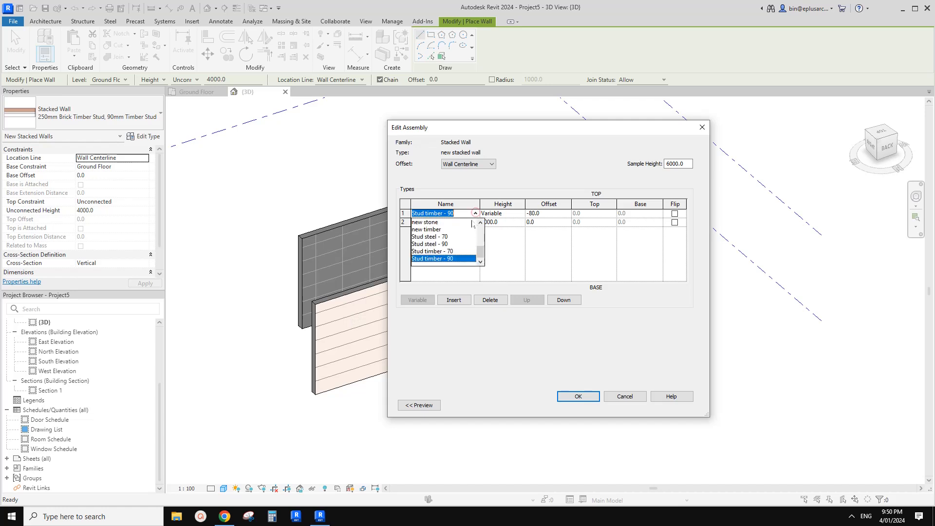
left_click(481, 251)
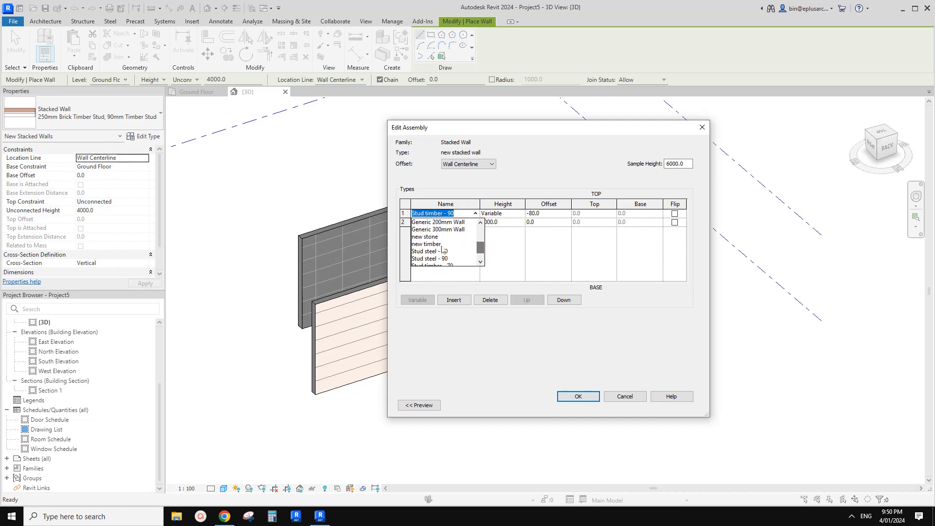
left_click(431, 243)
left_click(475, 223)
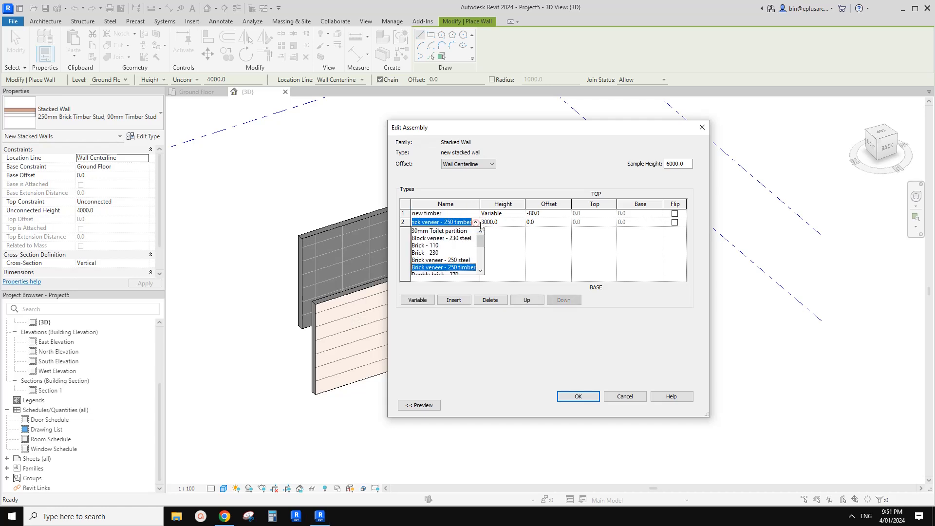
left_click_drag(481, 246, 481, 257)
left_click(428, 255)
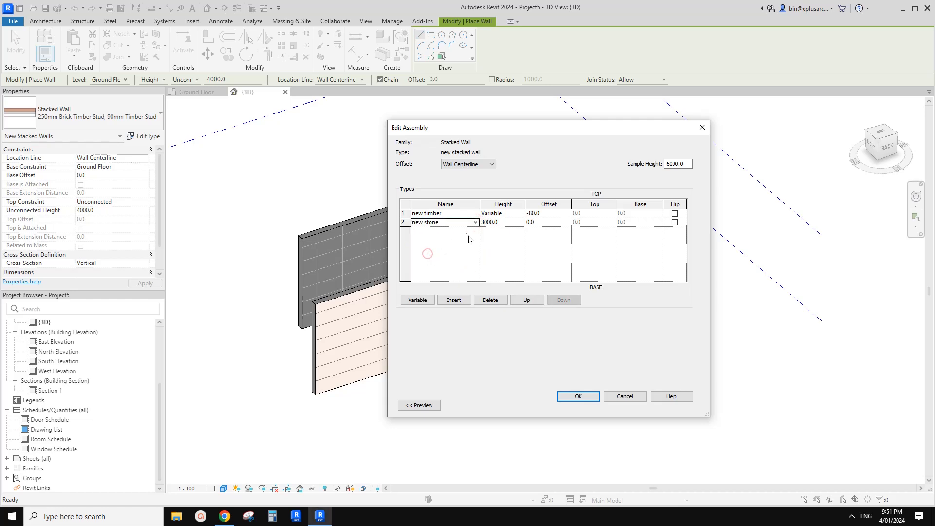
- Set the new stone wall's height in the assembly to 1200
left_click(499, 223)
double_click(499, 224)
type("1200")
key("Return")
- Align the assembly's offset to Core Centerline, set the new timber offset to 0, and accept the stacked wall type
left_click(550, 215)
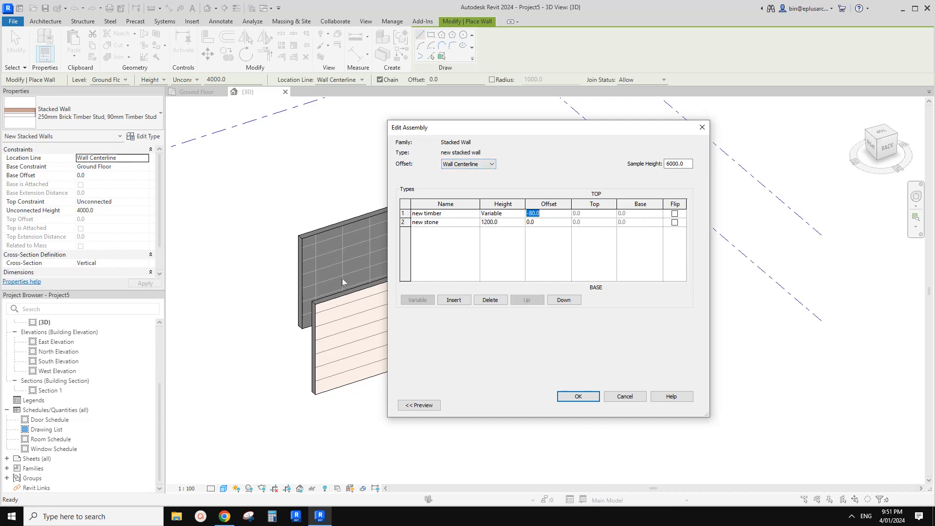
left_click(471, 164)
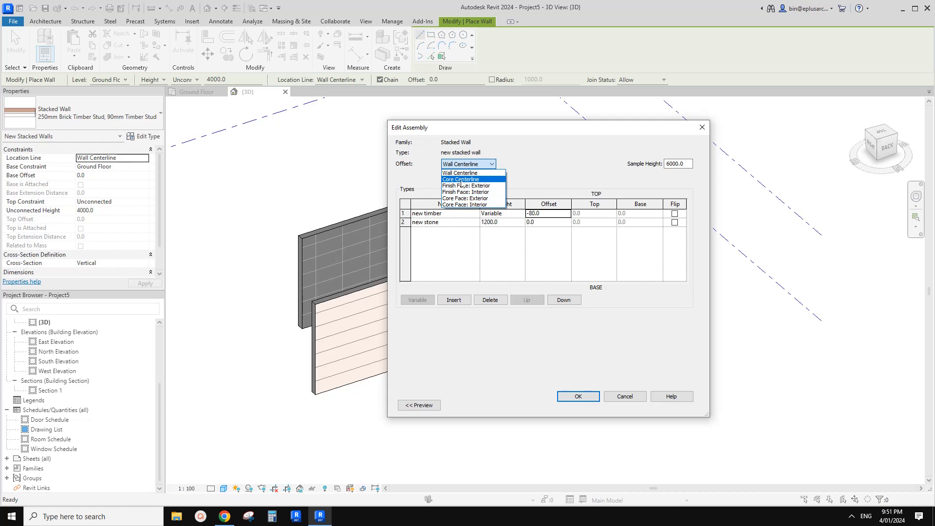
left_click(459, 180)
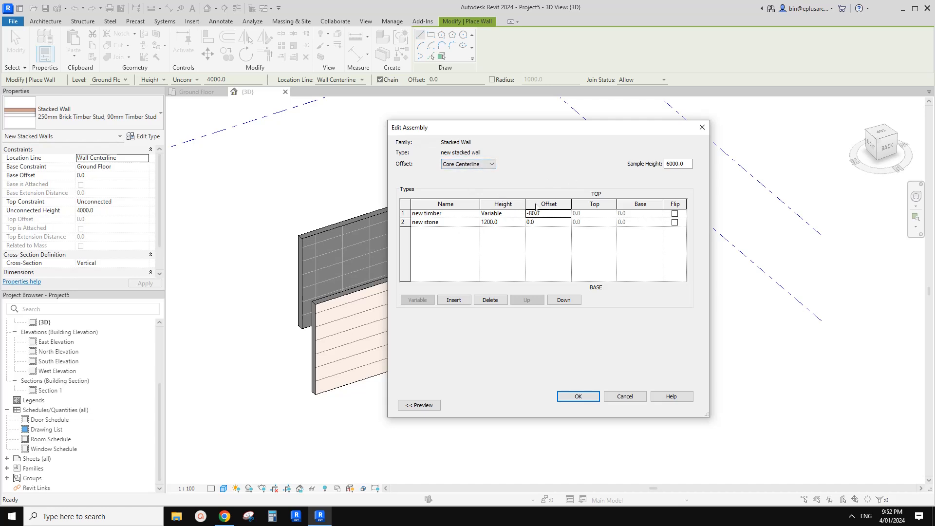
double_click(533, 214)
type("0")
left_click(547, 222)
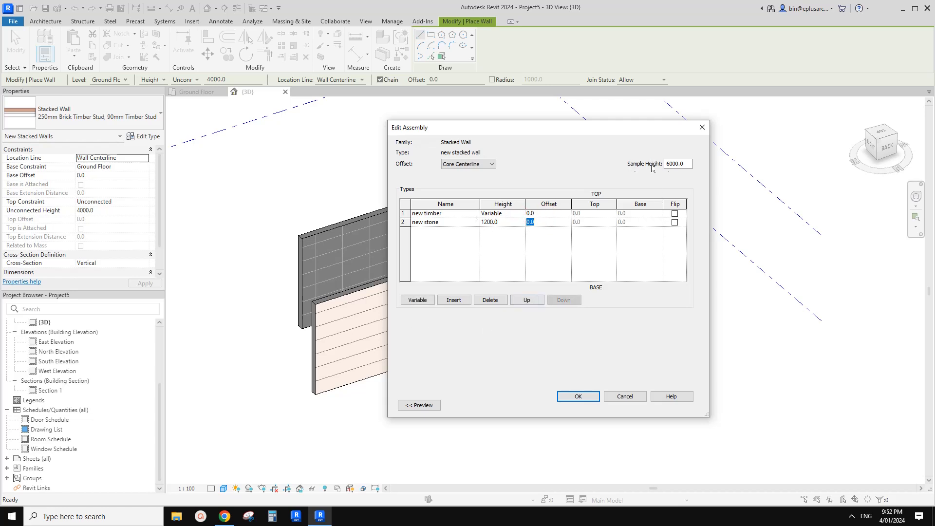
left_click(577, 394)
left_click(588, 405)
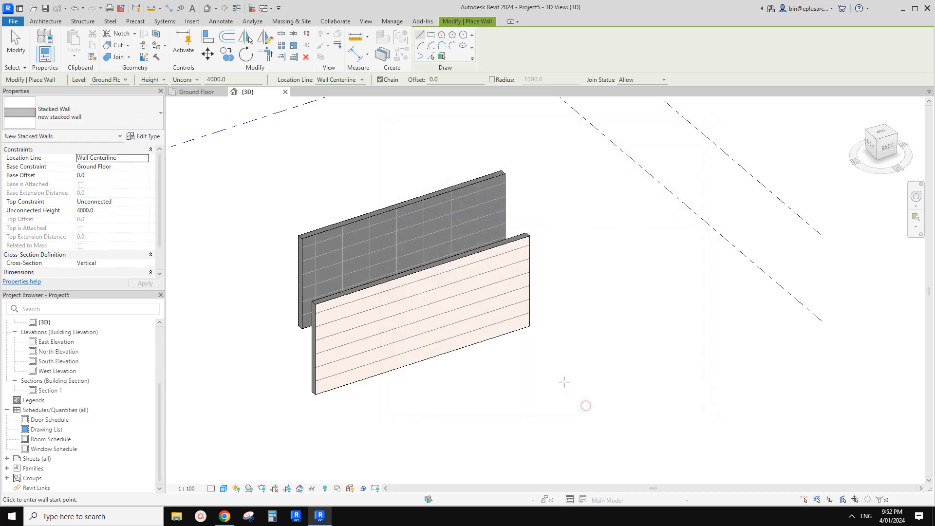
- Draw a 9000 mm long stacked wall in front of the timber wall, parallel to it
scroll(463, 317, "up", 3)
left_click(382, 364)
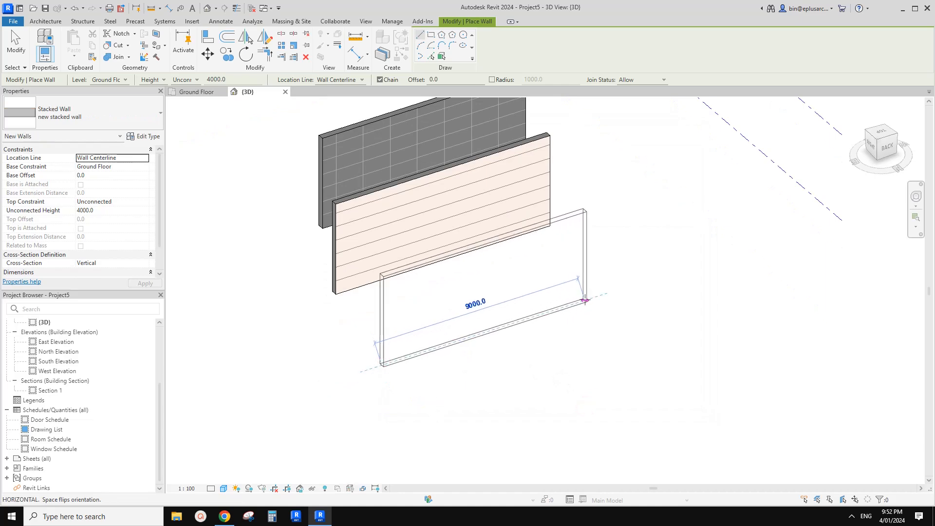
left_click(588, 298)
key("Escape")
left_click(474, 318)
left_click(563, 349)
- Cut through the stacked wall's near end with a section box and set the 3D view's detail level to Medium
scroll(473, 341, "up", 2)
middle_click_drag(432, 264, 560, 292, "shift")
left_click(545, 254)
middle_click_drag(544, 254, 475, 325, "shift")
left_click(320, 56)
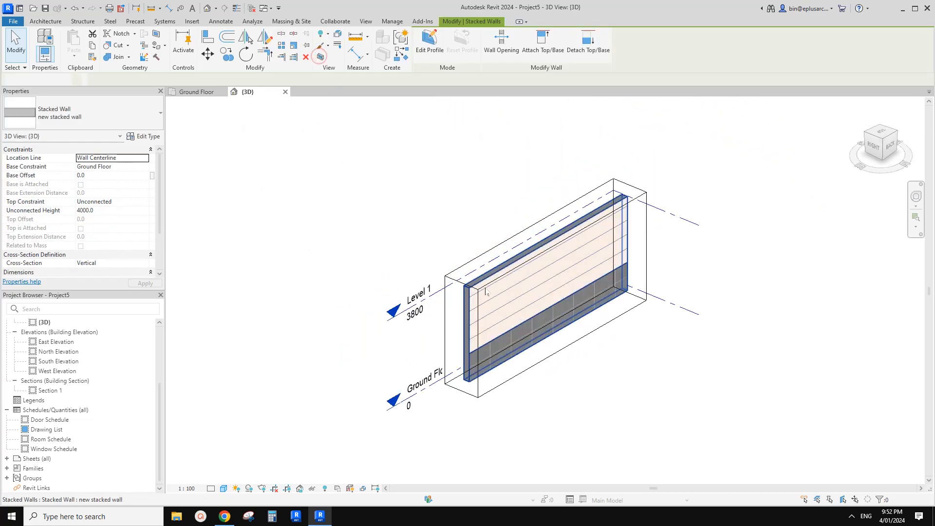
left_click(457, 346)
left_click_drag(457, 343, 498, 321)
left_click(576, 401)
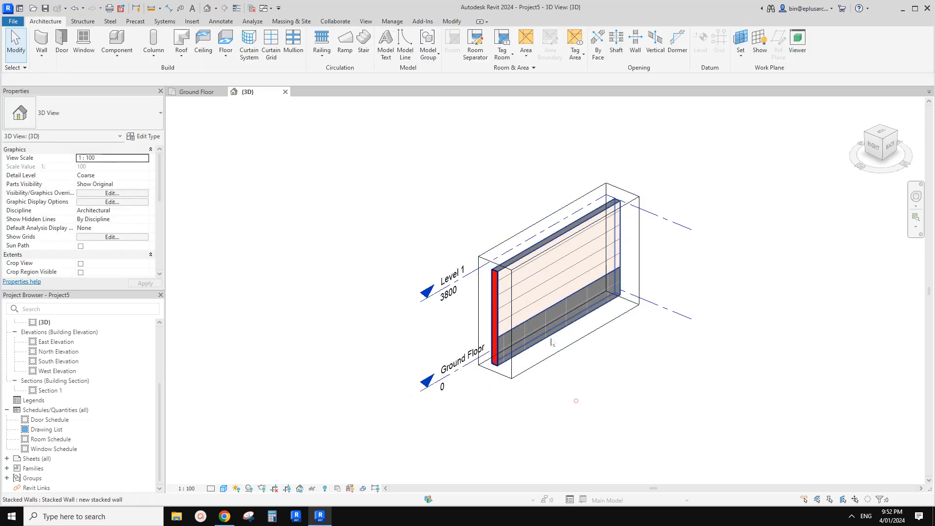
scroll(550, 338, "up", 2)
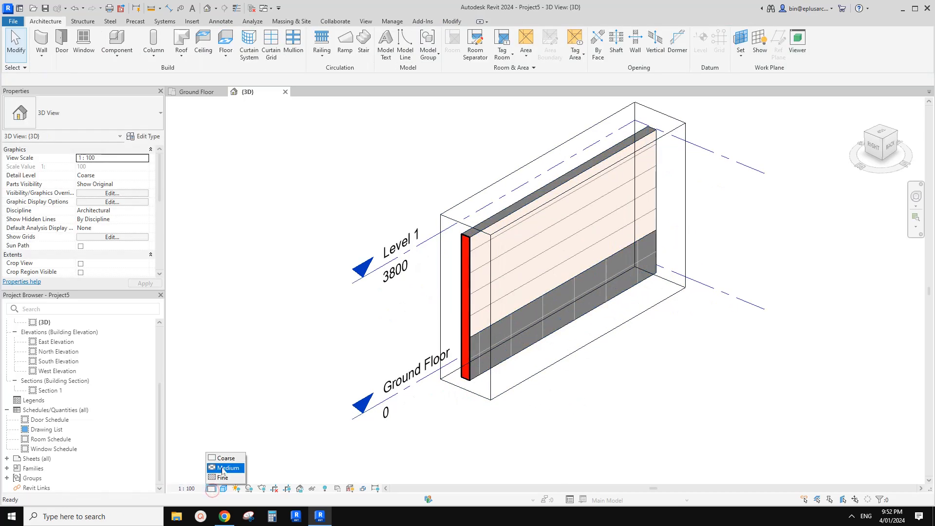
left_click(225, 468)
- Examine how the stone and timber layers line up at the stacked wall's cut end
scroll(458, 316, "up", 5)
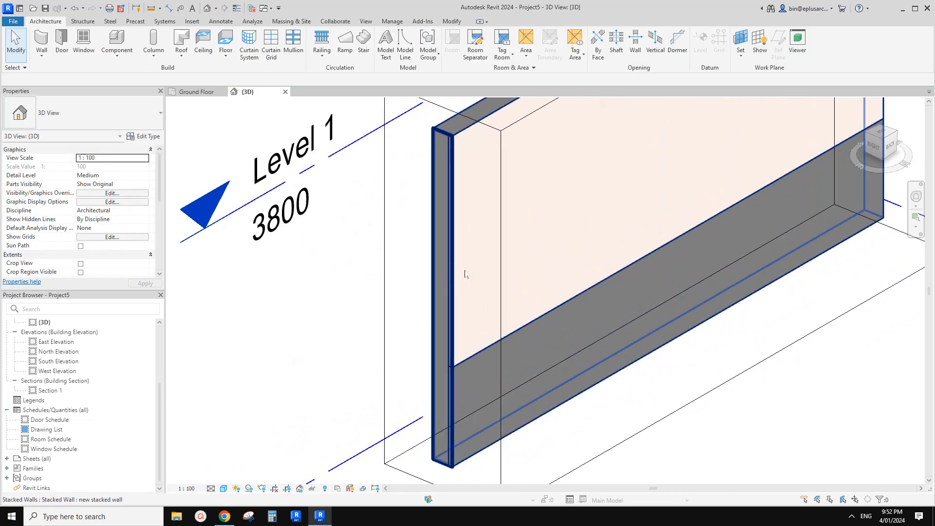
scroll(441, 382, "up", 1)
middle_click_drag(440, 383, 422, 378)
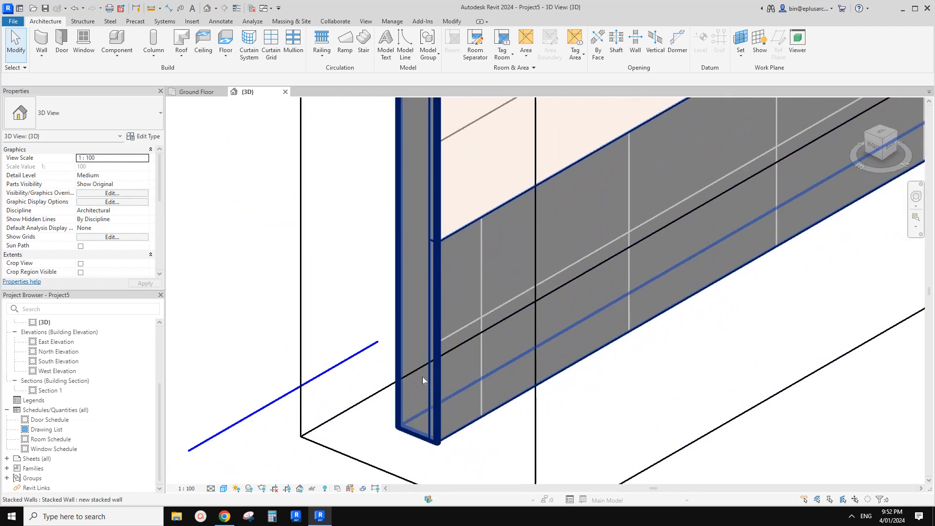
scroll(423, 376, "up", 3)
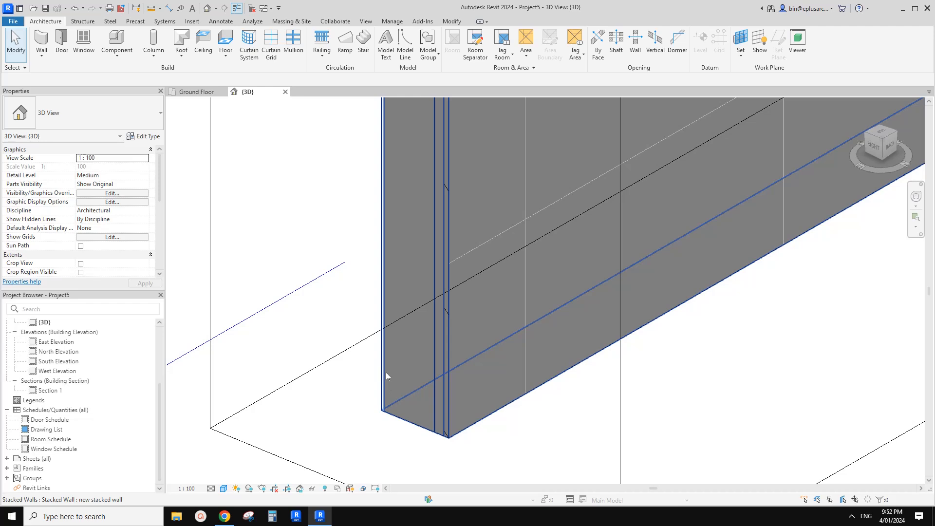
middle_click_drag(450, 386, 446, 384)
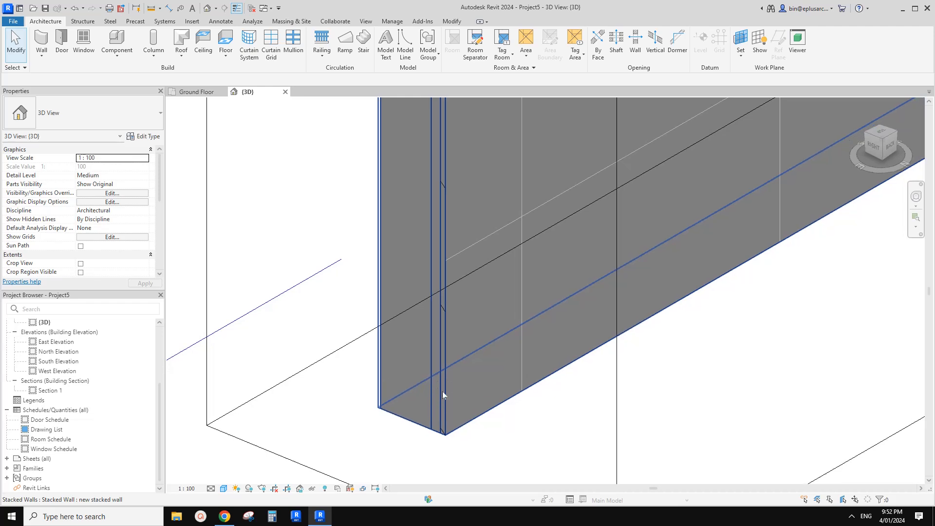
scroll(447, 390, "down", 2)
middle_click_drag(449, 297, 434, 412)
scroll(498, 234, "down", 2)
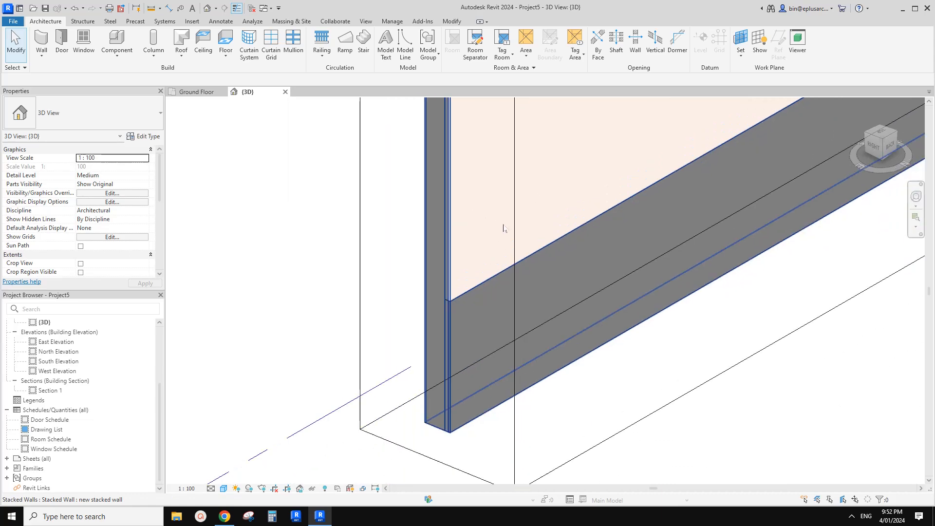
middle_click_drag(498, 234, 407, 338)
scroll(468, 343, "down", 3)
middle_click_drag(480, 353, 451, 329, "shift")
- Turn off the 3D view's section box and check the facade reference photo in the Google Docs document
scroll(108, 264, "down", 3)
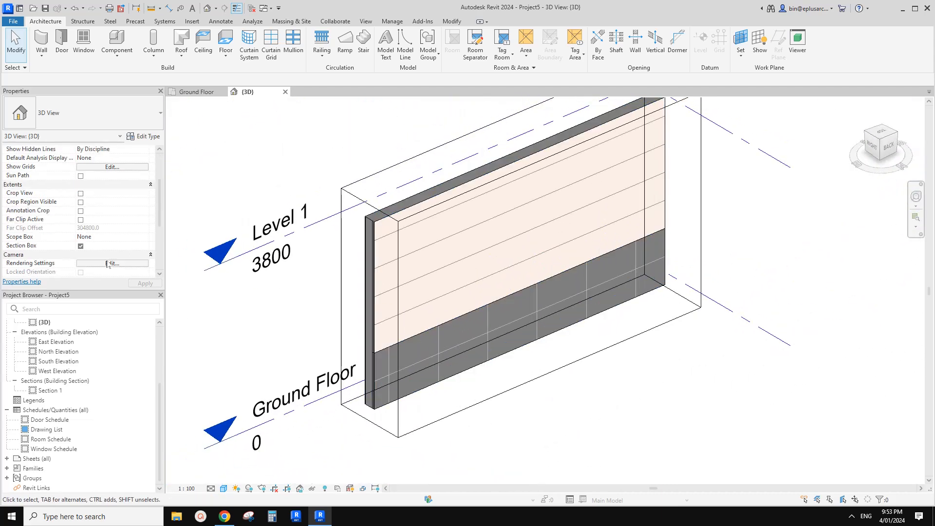
left_click(81, 246)
scroll(376, 209, "down", 3)
middle_click_drag(389, 211, 433, 271, "shift")
left_click(224, 515)
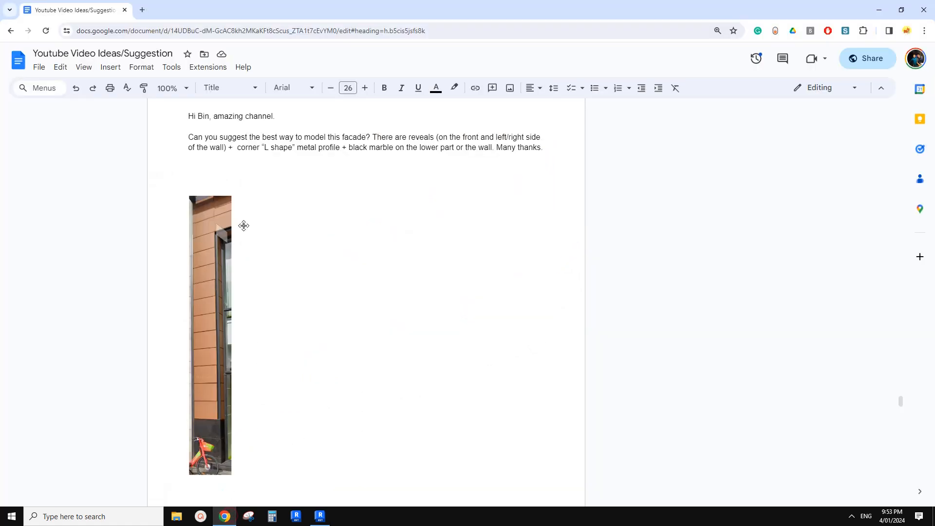
- Switch back to Revit and draw a Storefront curtain wall along the middle stretch of the stacked wall
left_click(319, 507)
key("w")
key("a")
scroll(455, 266, "up", 1)
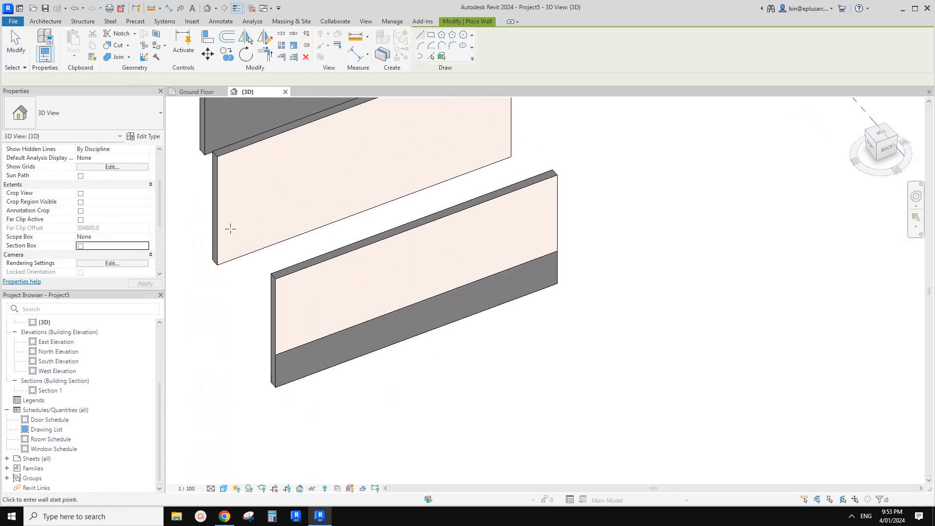
left_click(128, 108)
left_click(39, 258)
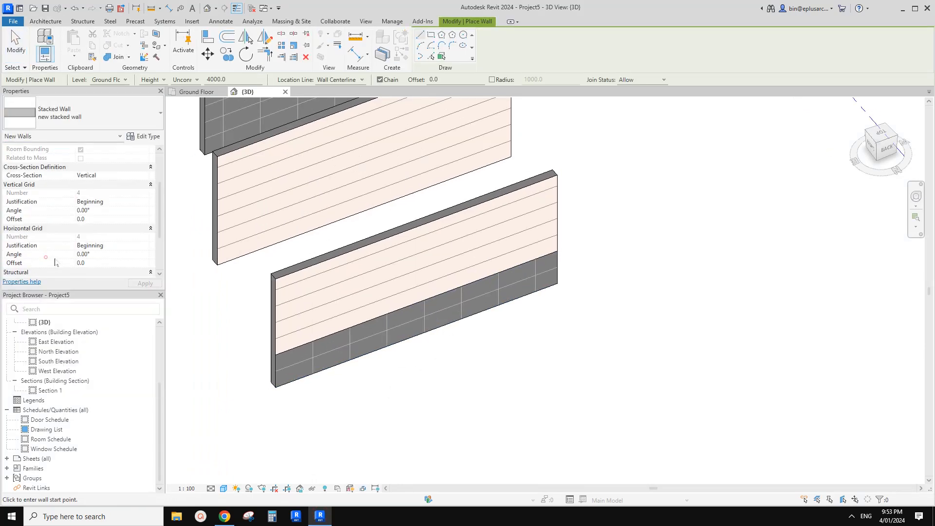
scroll(429, 334, "up", 3)
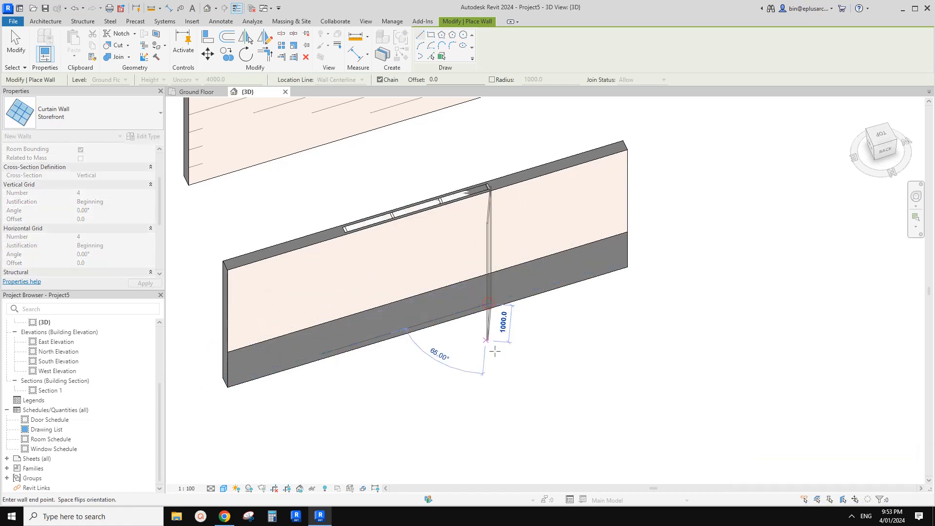
left_click(499, 313)
key("Escape")
key("Escape")
scroll(430, 232, "up", 1)
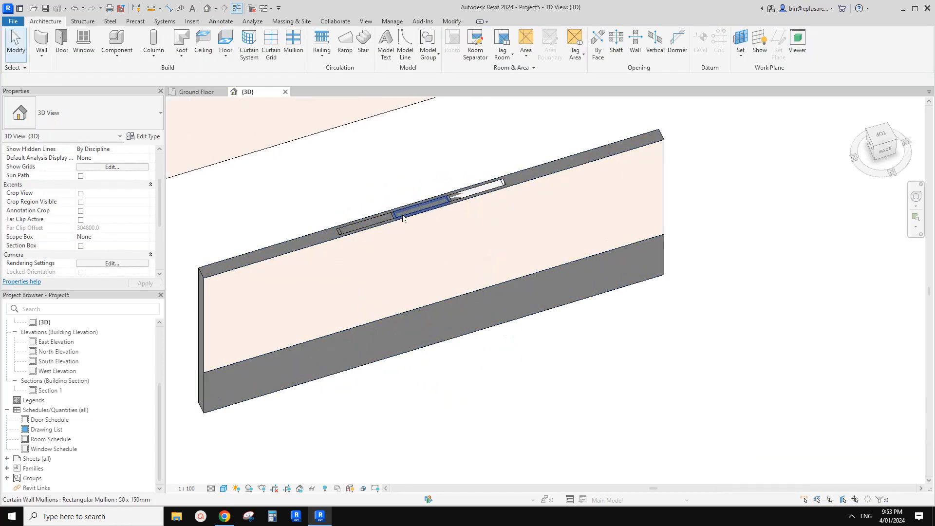
- Turn on Automatically Embed in the Storefront curtain wall type so it cuts into the stacked wall
left_click(405, 211)
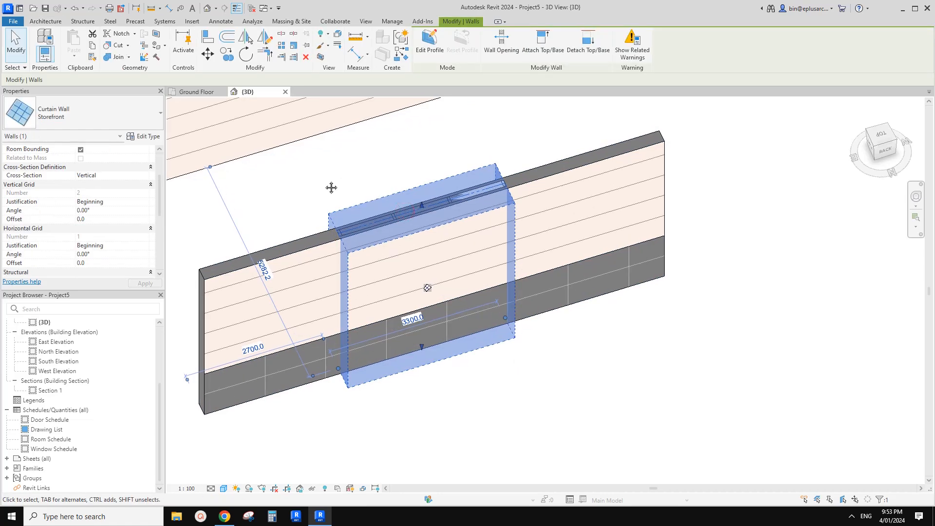
left_click(146, 136)
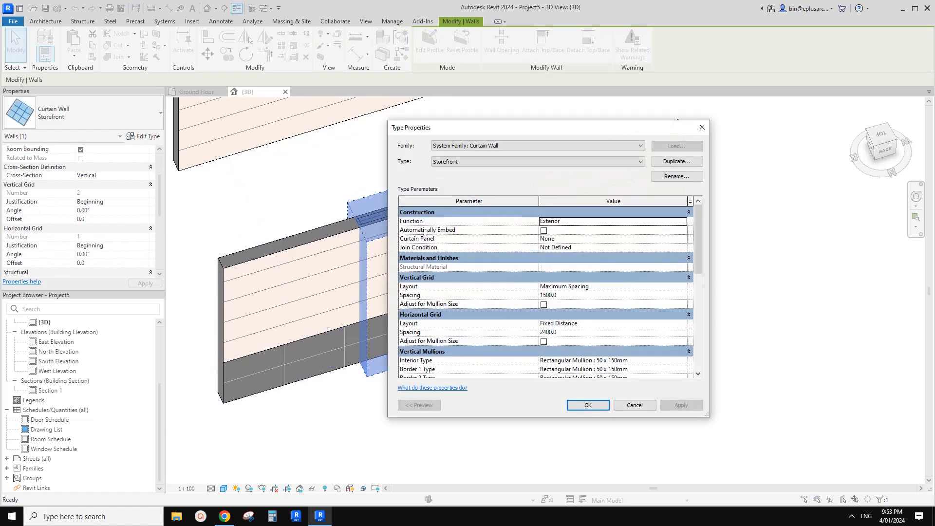
mouse_move(447, 234)
left_click(543, 230)
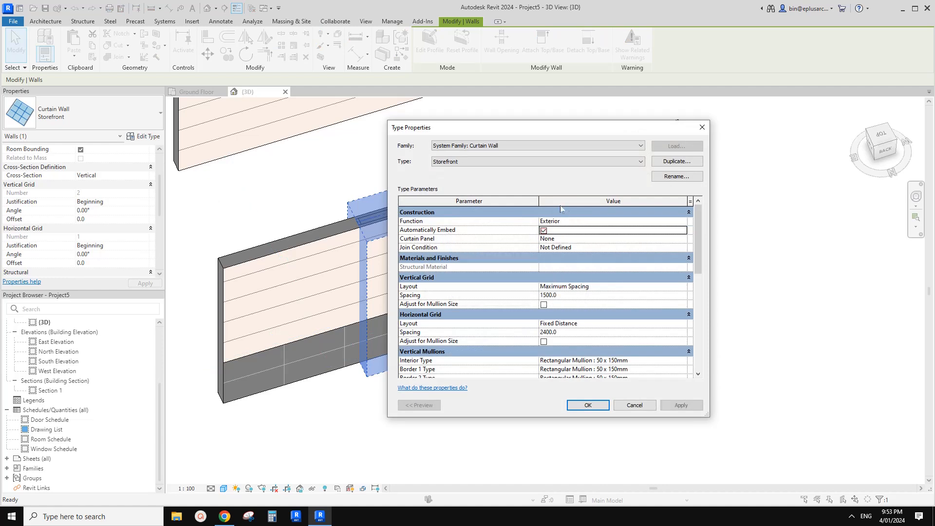
left_click(587, 405)
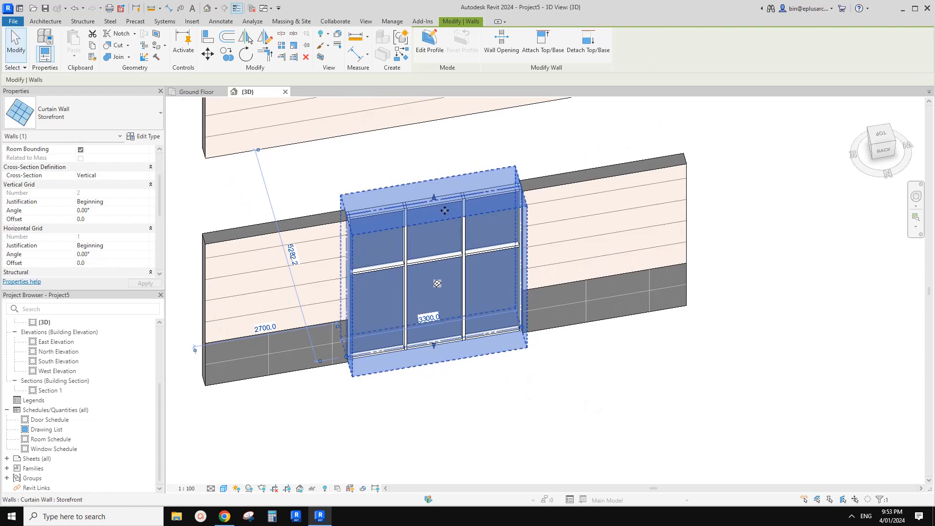
left_click(655, 403)
- Examine the embedded storefront and the exposed wall edges around its opening from the other side
middle_click_drag(655, 403, 388, 334, "shift")
scroll(381, 303, "up", 2)
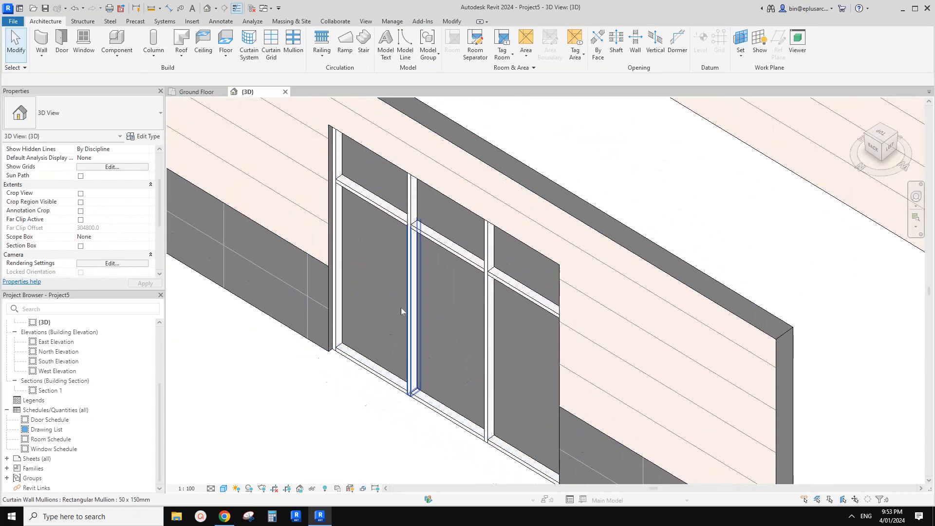
left_click(392, 290)
scroll(390, 297, "down", 1)
middle_click_drag(388, 303, 388, 287, "shift")
key("Escape")
scroll(317, 217, "down", 2)
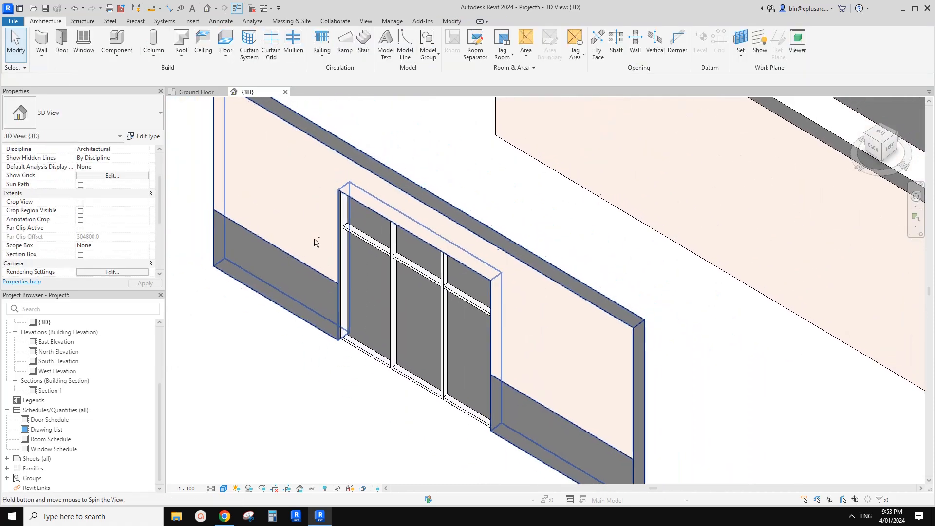
scroll(314, 246, "up", 1)
middle_click_drag(314, 246, 356, 244, "shift")
mouse_move(356, 244)
middle_mouse_down("shift")
mouse_move(363, 248)
mouse_move(347, 259)
middle_mouse_up("shift")
scroll(338, 248, "up", 1)
- Check the facade reference photo in the Google Docs document, then compare it with the stacked wall and storefront in Revit
left_click(226, 517)
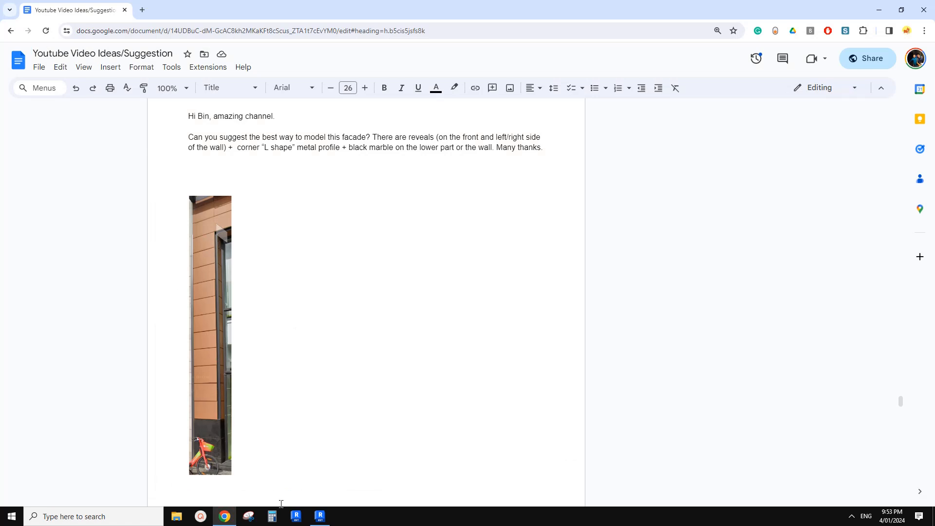
left_click(320, 516)
left_click(294, 279)
scroll(299, 242, "up", 2)
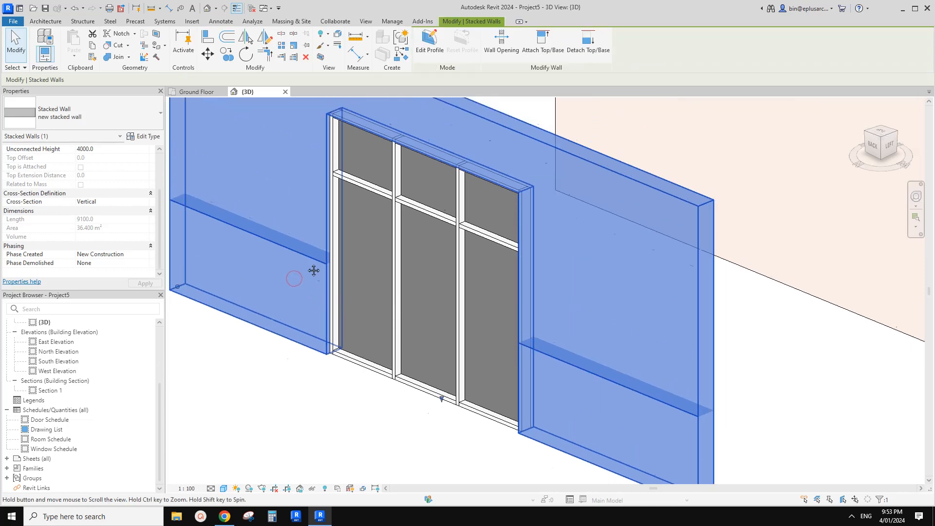
scroll(299, 242, "down", 3)
key("Escape")
scroll(314, 309, "up", 1)
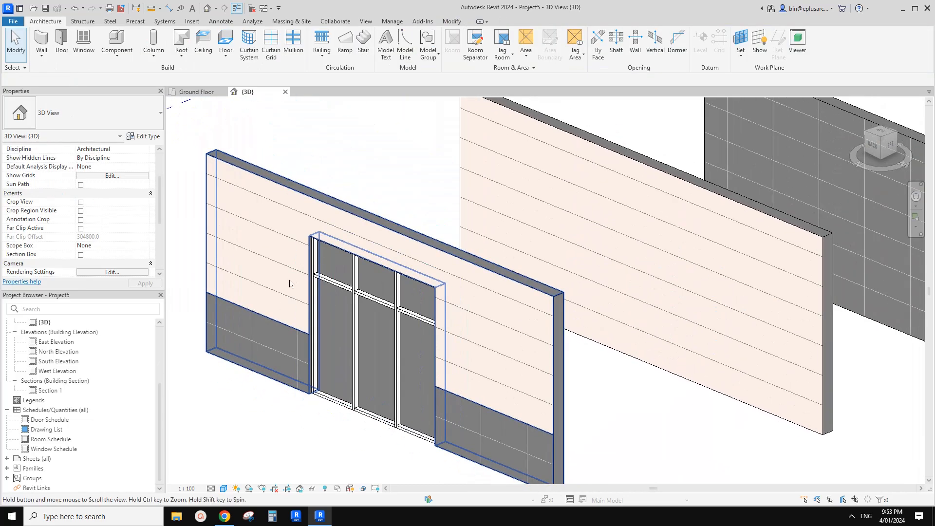
scroll(292, 281, "down", 2)
scroll(507, 262, "up", 2)
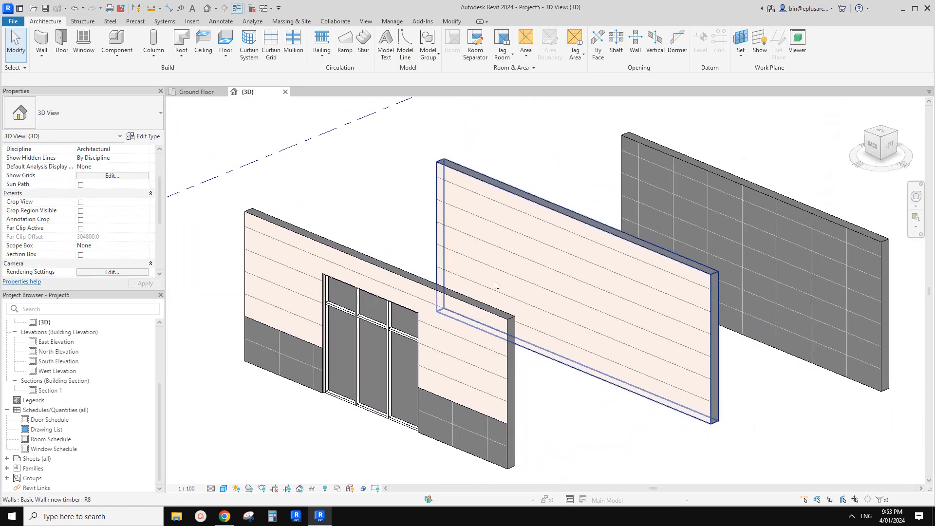
- Set Wrapping at Ends to Exterior in the new timber wall type
left_click(553, 265)
left_click(685, 220)
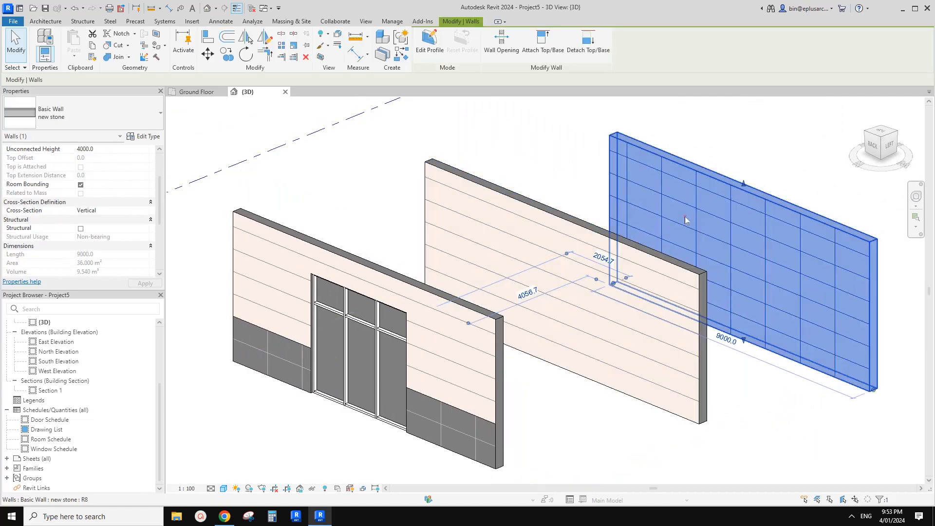
middle_click_drag(566, 291, 536, 296)
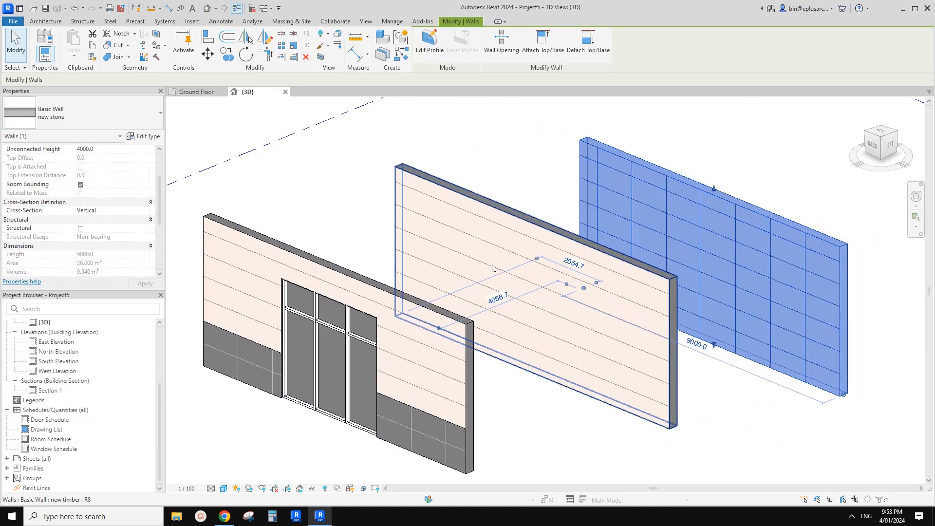
left_click(471, 225)
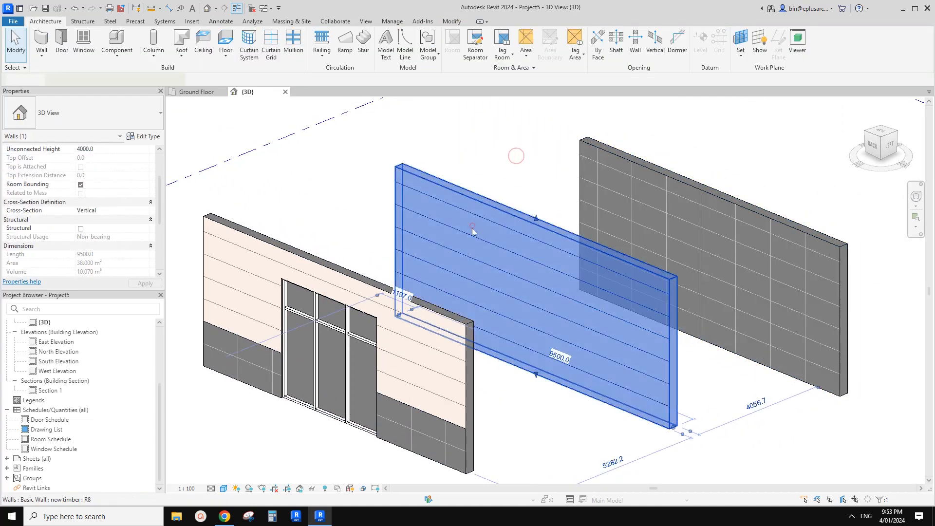
left_click(143, 137)
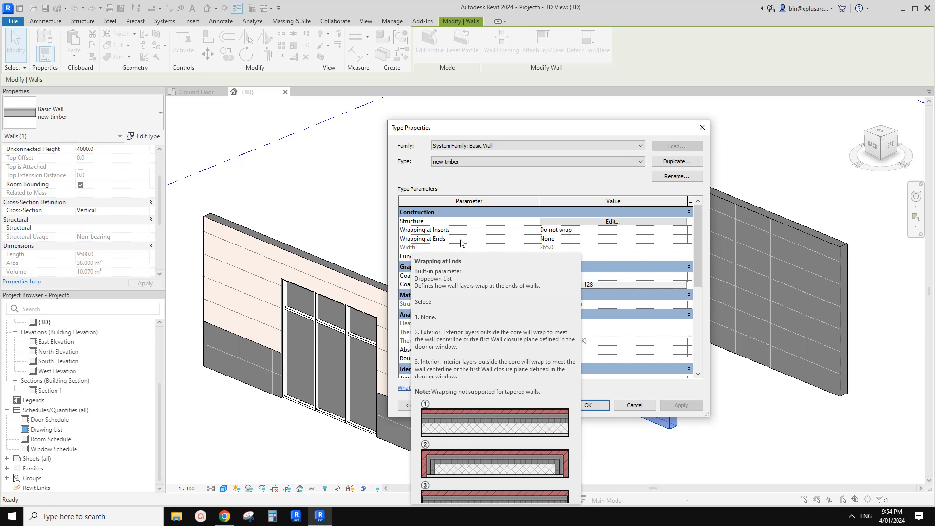
left_click(682, 238)
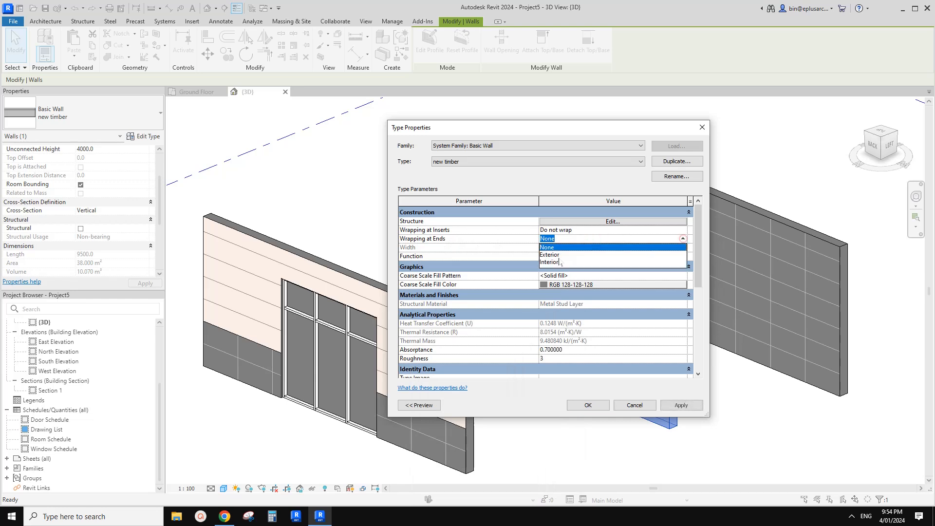
left_click(559, 255)
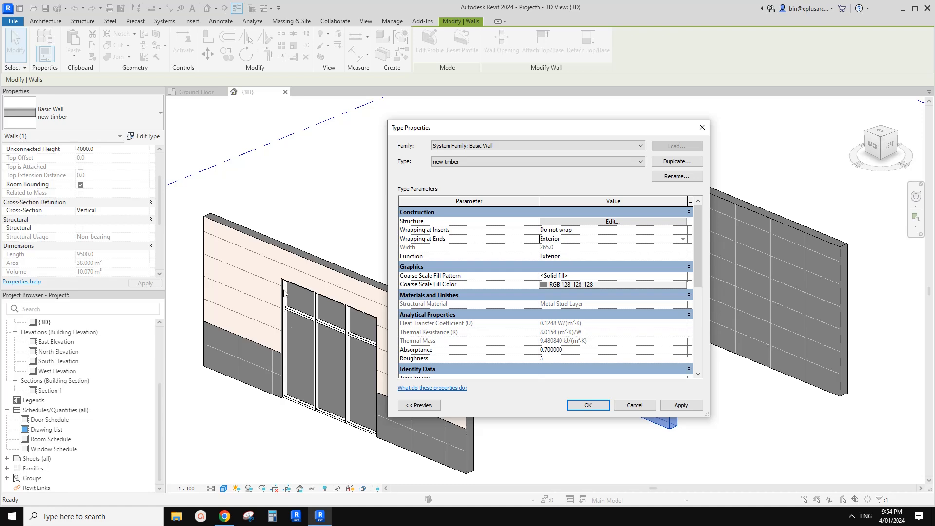
left_click(601, 409)
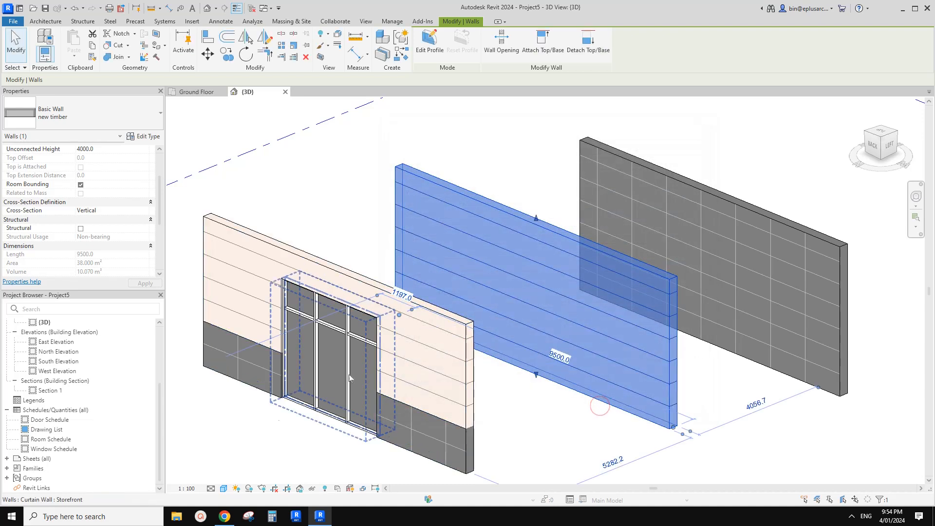
- Examine how the timber layer wraps at the wall end and at the side reveal of the storefront opening
scroll(398, 337, "up", 3)
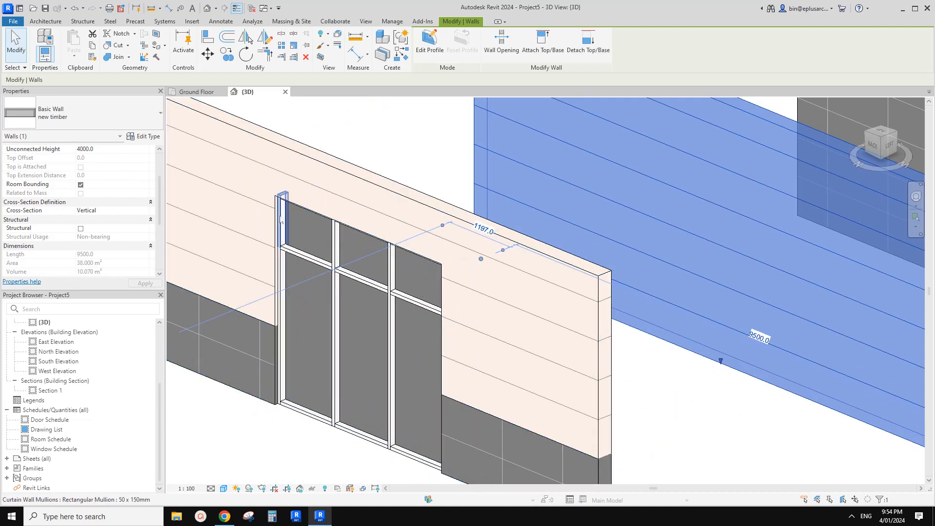
scroll(284, 231, "down", 2)
scroll(292, 224, "up", 5)
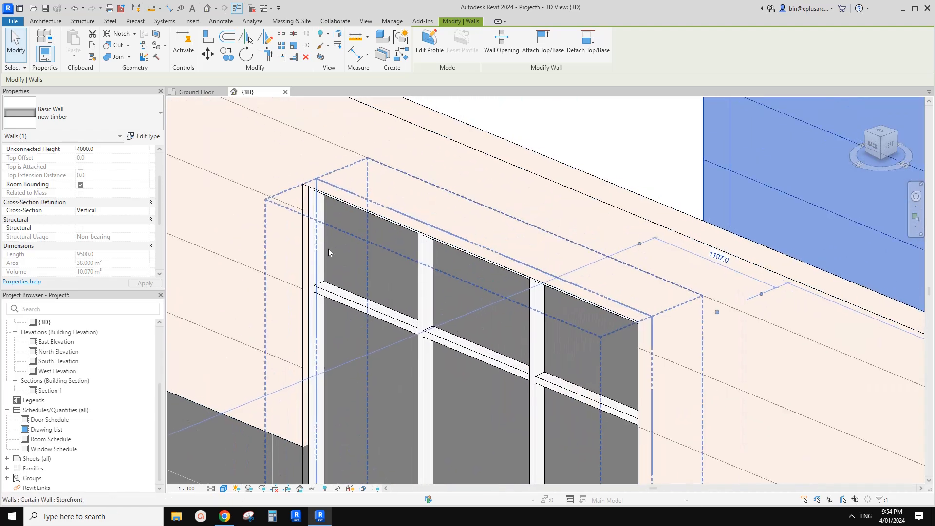
scroll(328, 251, "down", 2)
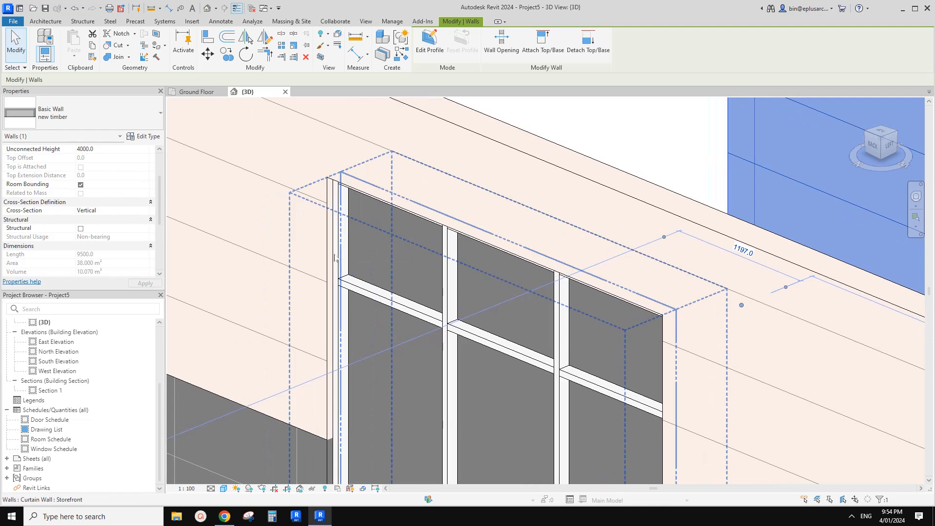
scroll(335, 258, "down", 3)
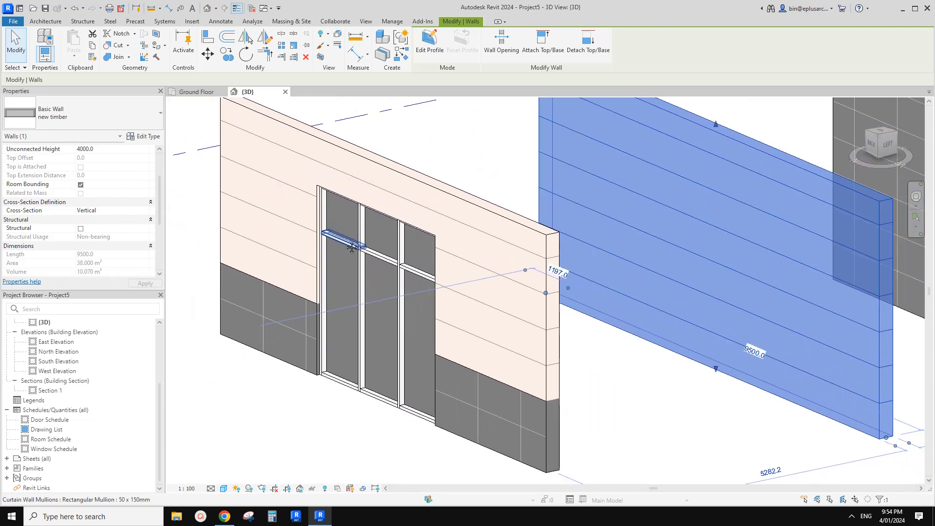
scroll(352, 247, "up", 4)
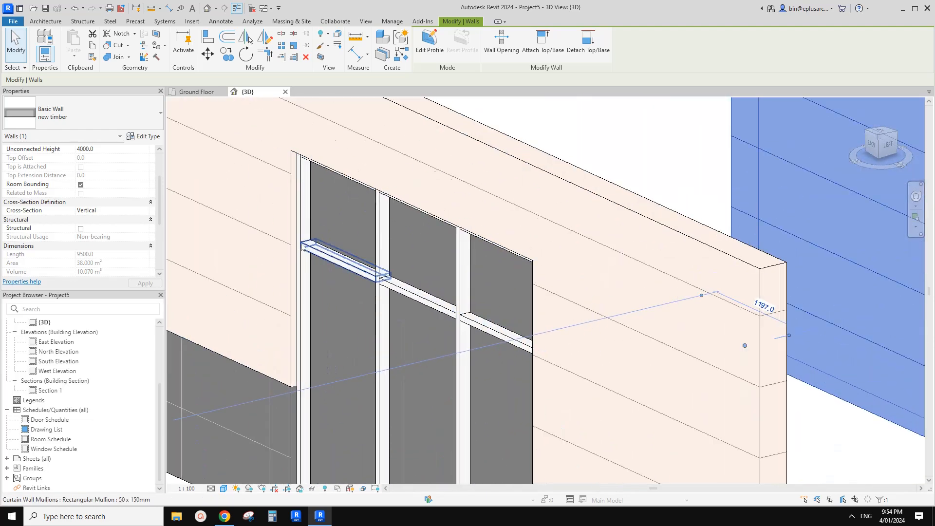
scroll(298, 247, "up", 2)
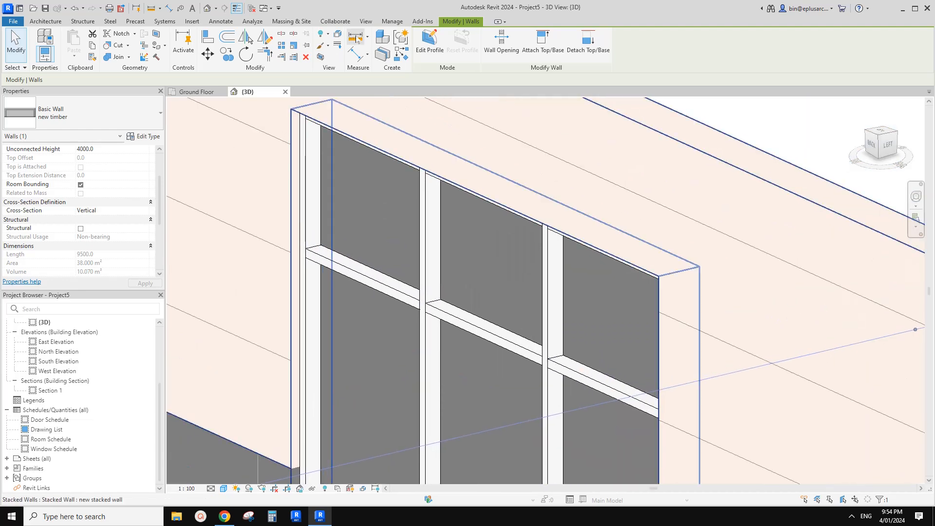
- Paint the timber portion of the storefront opening's side reveal with the Timber material
middle_click_drag(282, 190, 311, 194)
key("p")
key("t")
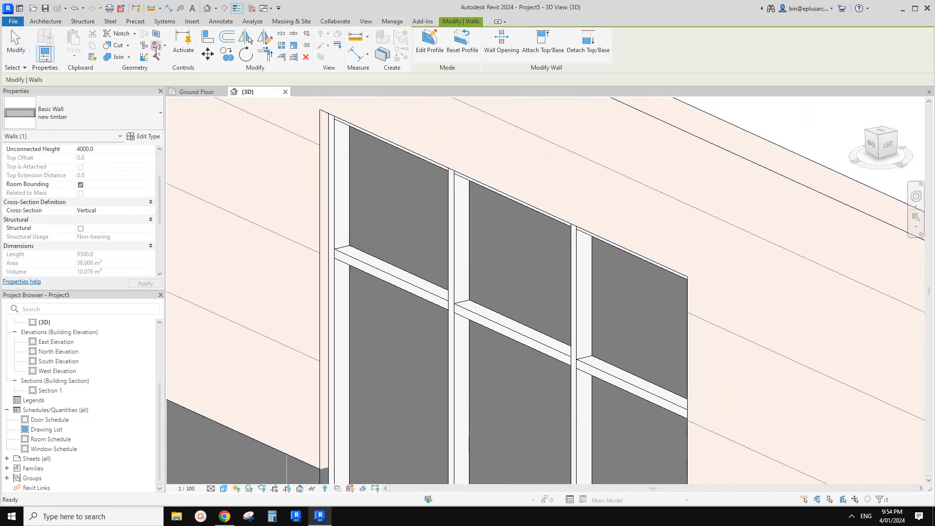
type("timber")
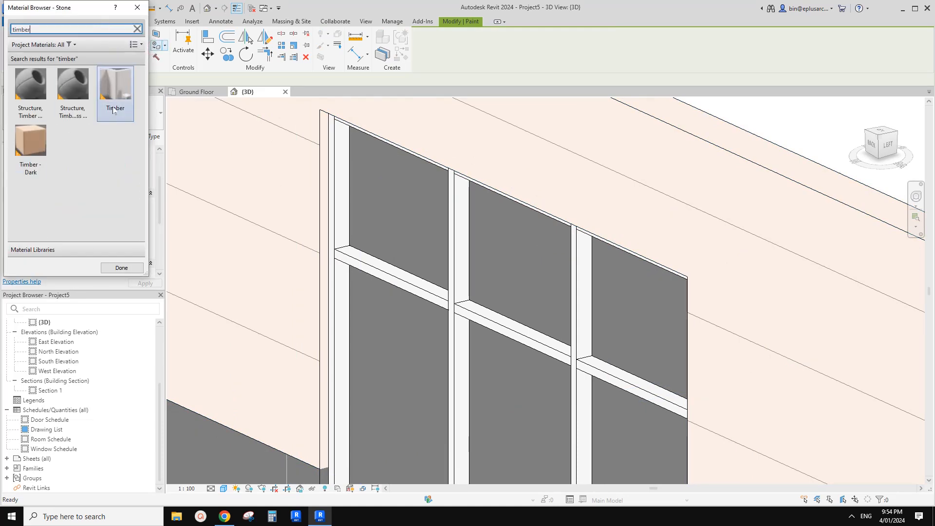
scroll(325, 206, "up", 2)
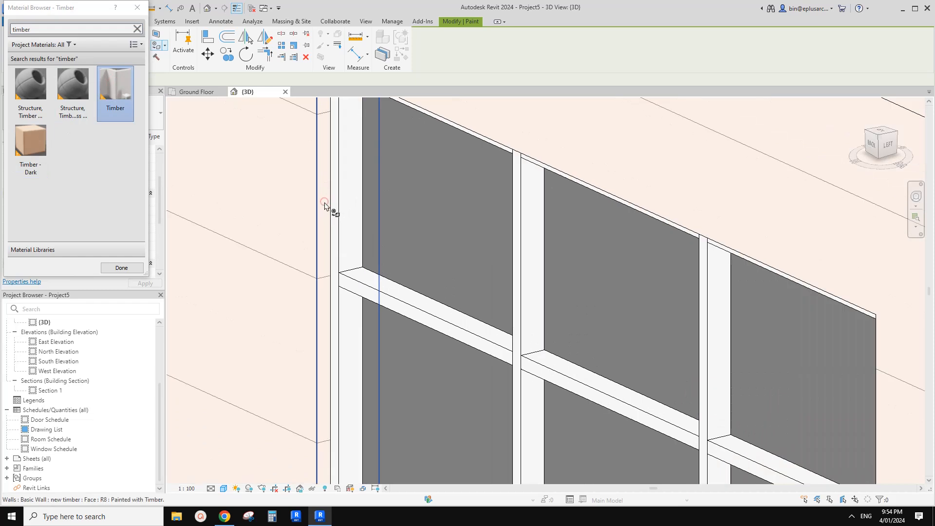
scroll(325, 206, "down", 2)
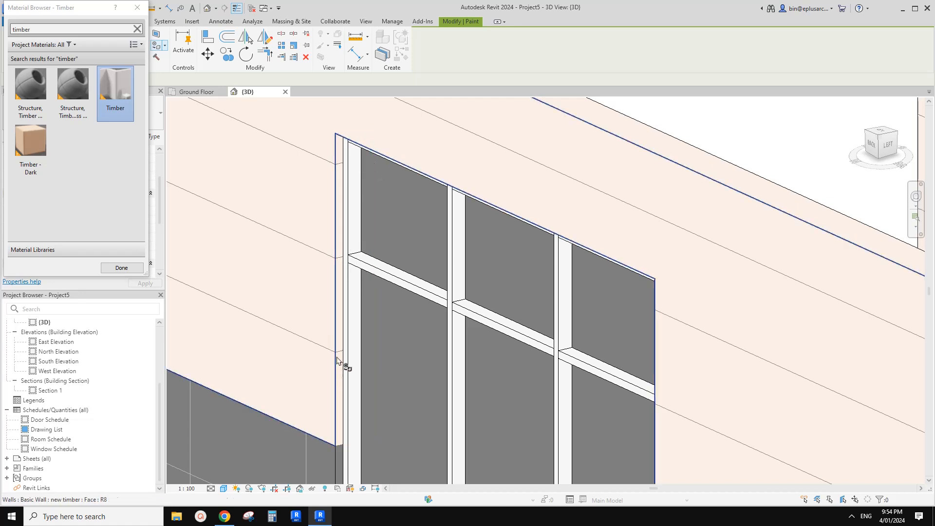
scroll(339, 263, "down", 2)
scroll(340, 288, "down", 1)
left_click(340, 288)
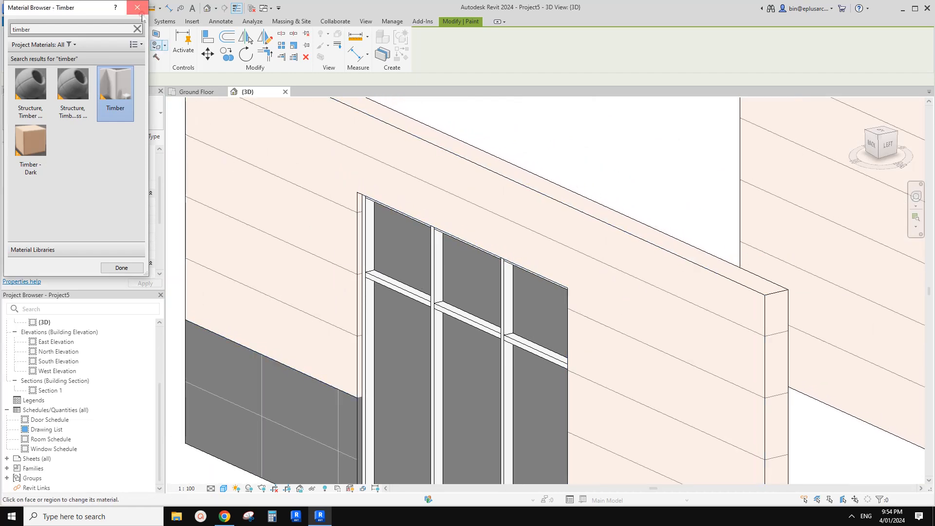
key("Escape")
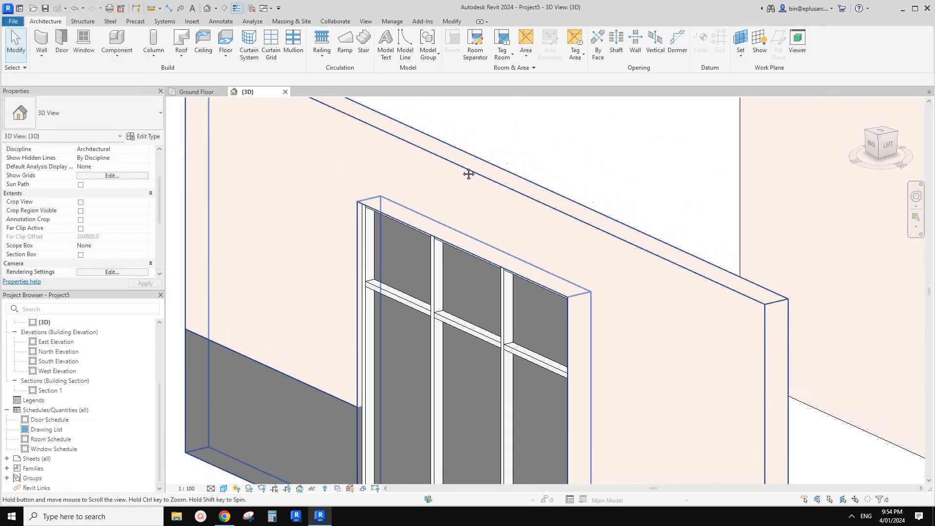
- Try to start a material tag for the stacked wall in the unlocked 3D view
scroll(466, 171, "up", 3)
scroll(448, 178, "down", 3)
scroll(359, 209, "up", 2)
scroll(358, 209, "up", 1)
mouse_move(358, 209)
middle_mouse_down()
mouse_move(326, 252)
mouse_move(366, 194)
mouse_move(367, 204)
middle_mouse_up()
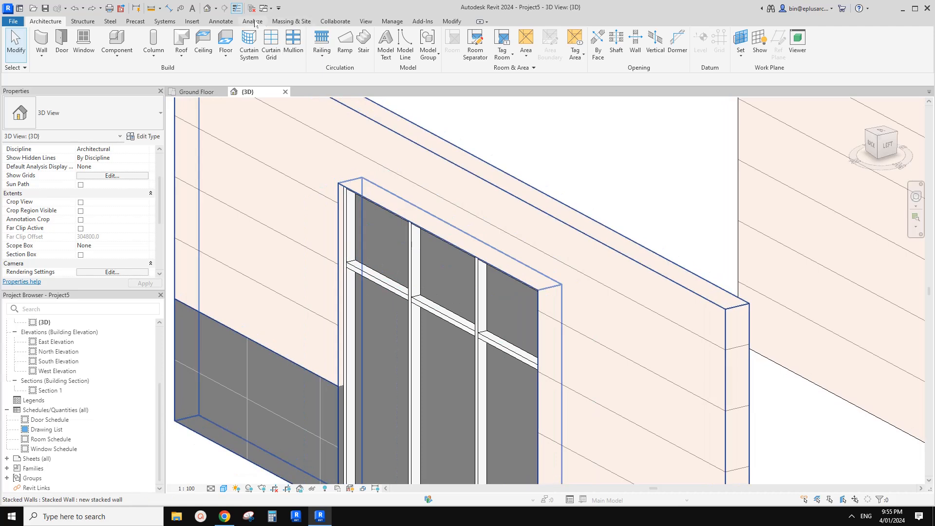
left_click(224, 23)
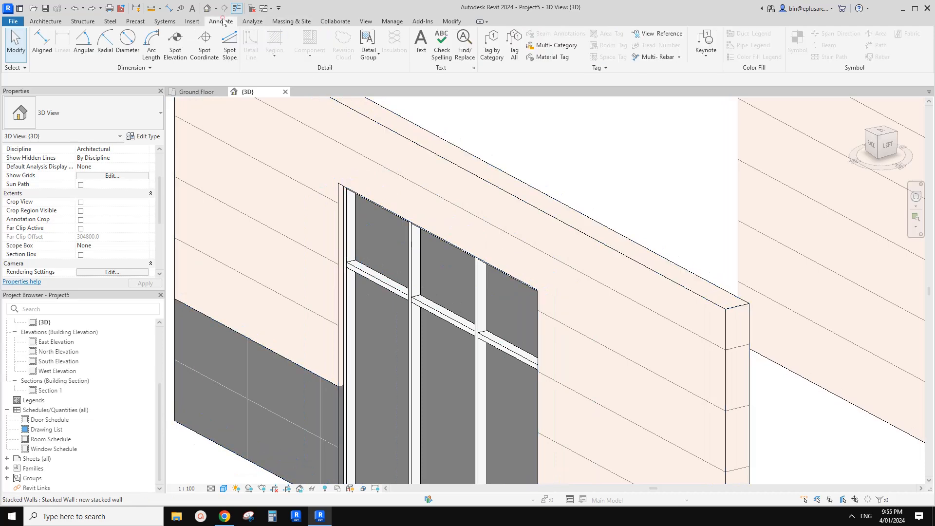
left_click(550, 57)
key("Return")
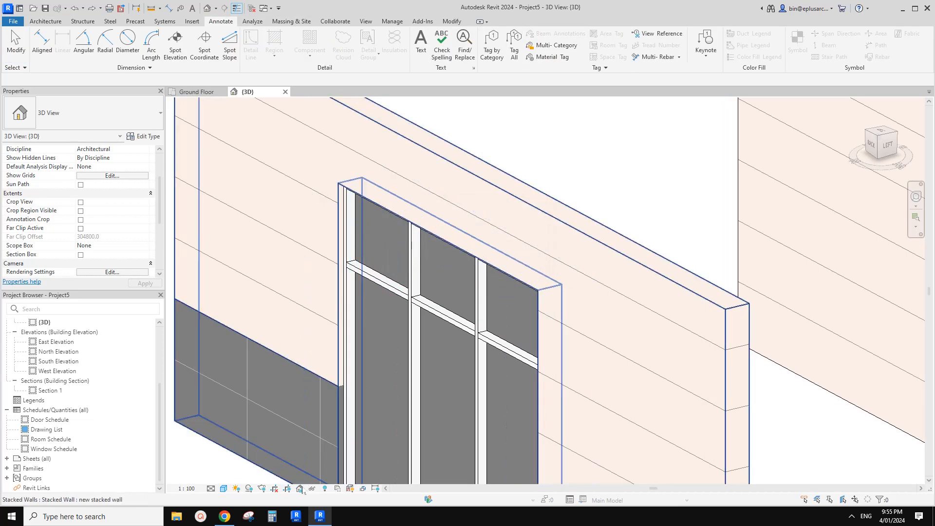
- Save the default 3D view under the name 3d and lock its orientation
left_click(300, 489)
left_click(326, 460)
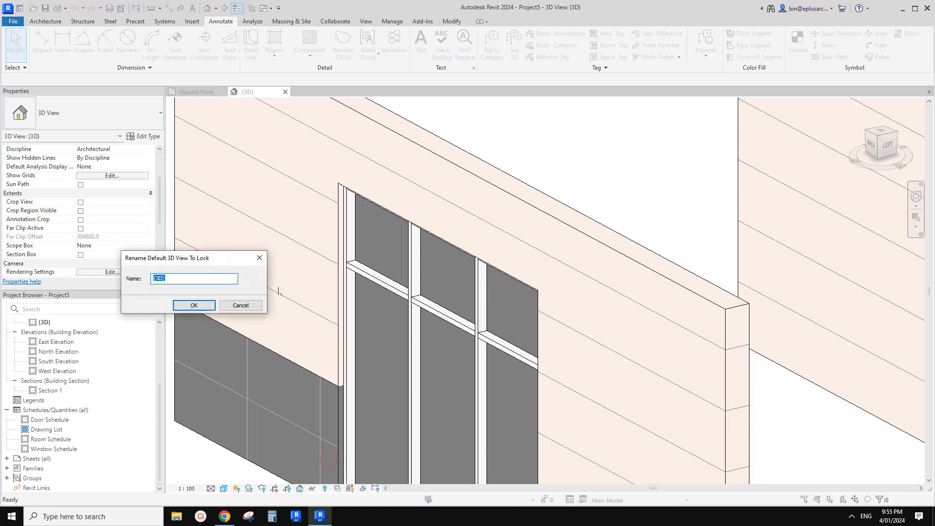
left_click(195, 307)
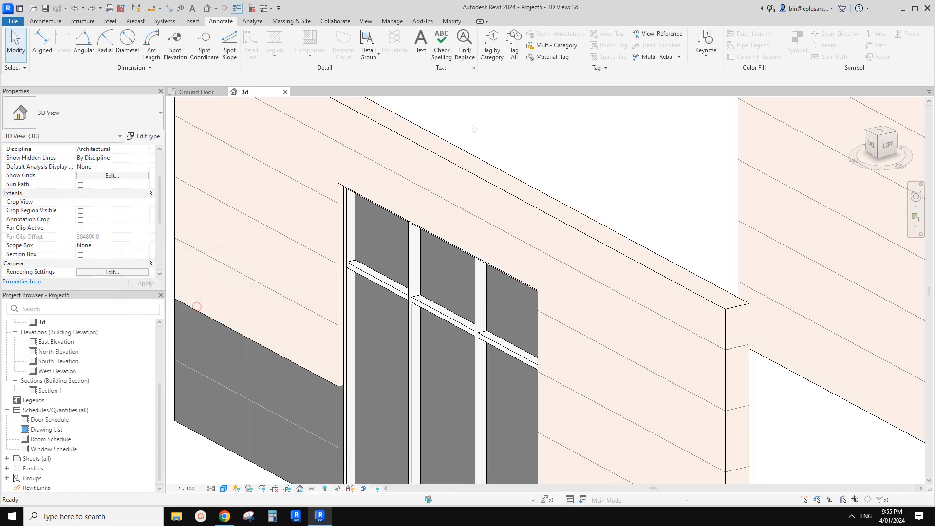
- Place a material tag with a leader beside the stacked wall's timber face and set its label to tm
left_click(547, 57)
scroll(341, 195, "down", 3)
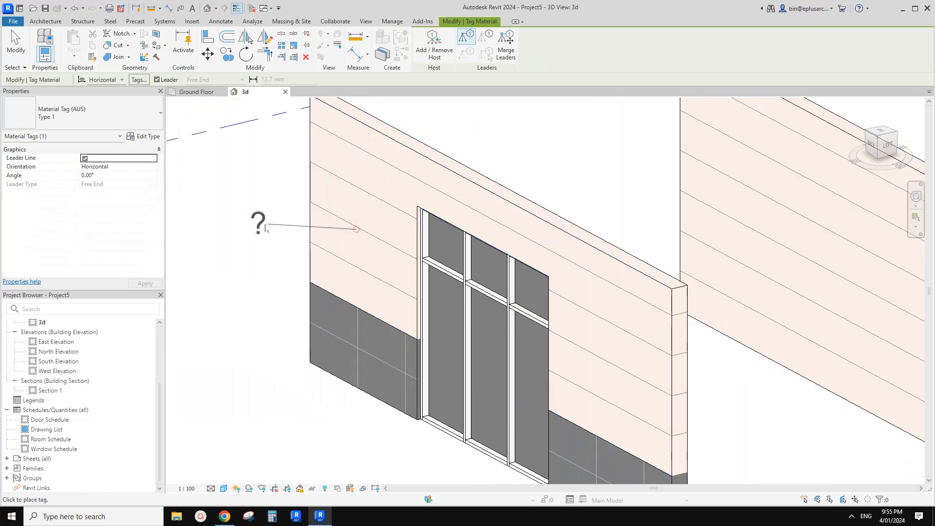
left_click(262, 229)
left_click(247, 229)
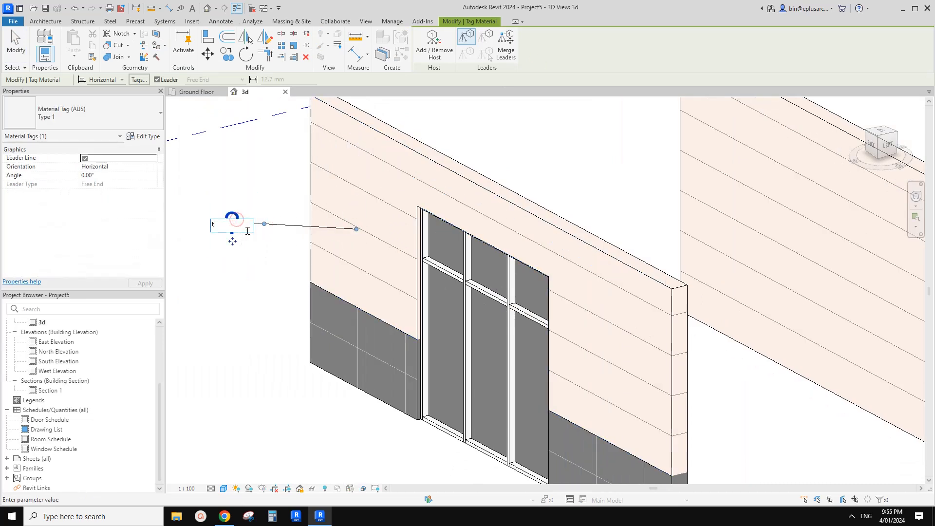
type("tm")
left_click(297, 238)
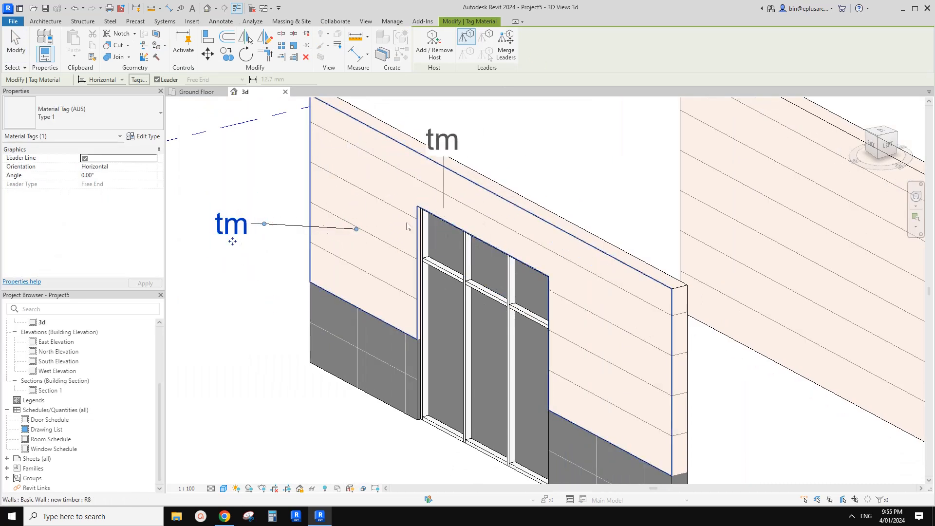
- Check the material tag preview on the timber side reveal of the opening, and delete the tag on the timber face
scroll(394, 257, "up", 1)
scroll(394, 257, "up", 2)
scroll(430, 266, "down", 2)
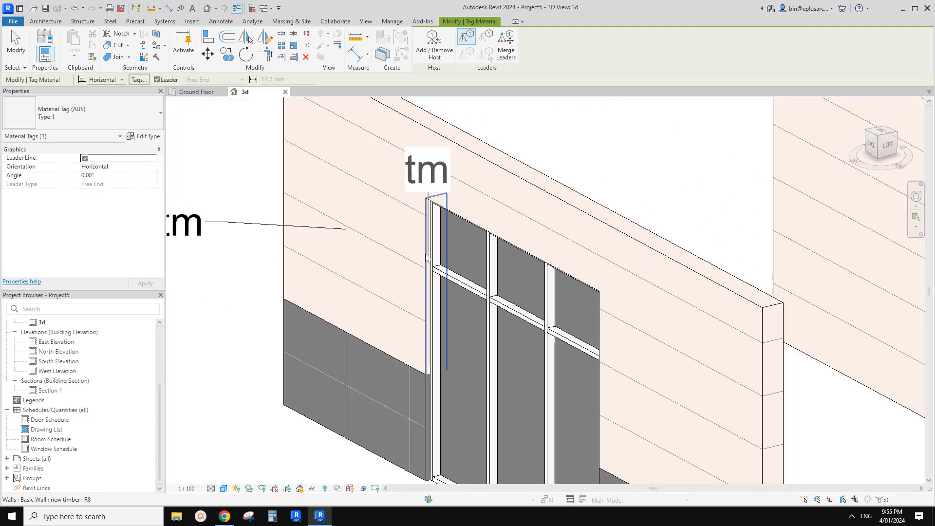
scroll(429, 265, "down", 2)
key("Escape")
left_click(324, 237)
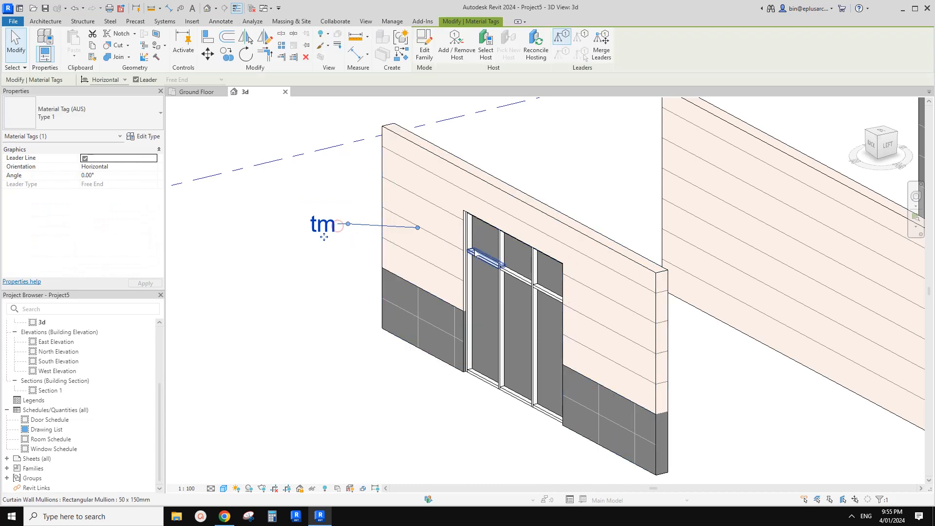
key("Delete")
scroll(377, 255, "down", 3)
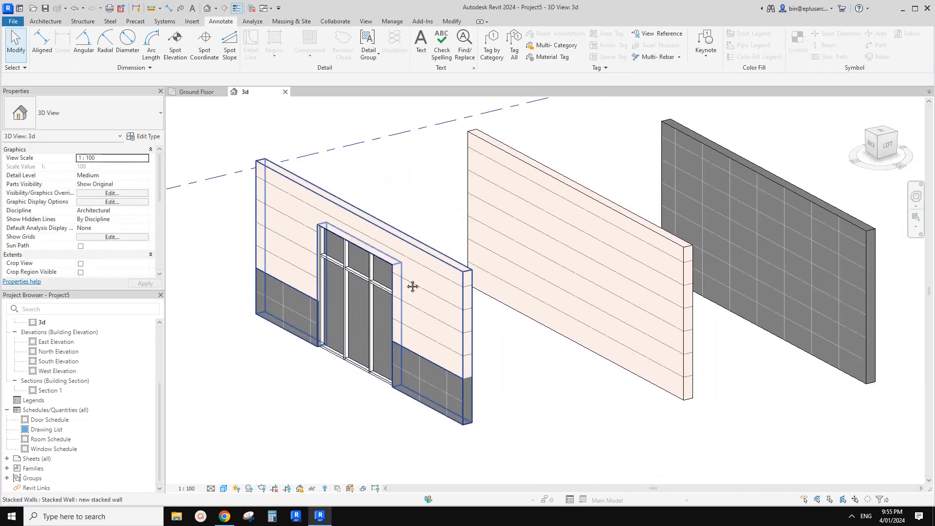
- Set Wrapping at Ends to Exterior in the type properties of the new stone wall
scroll(578, 267, "up", 1)
left_click(751, 189)
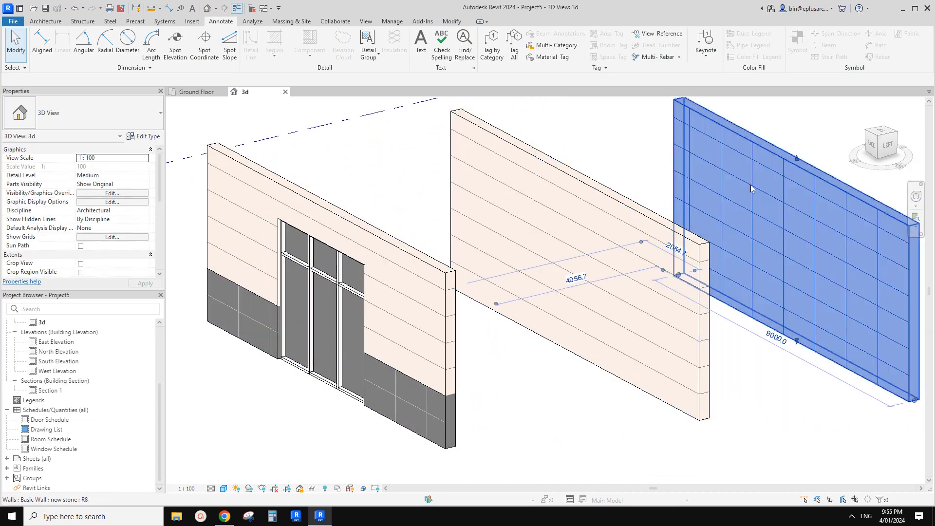
left_click(148, 136)
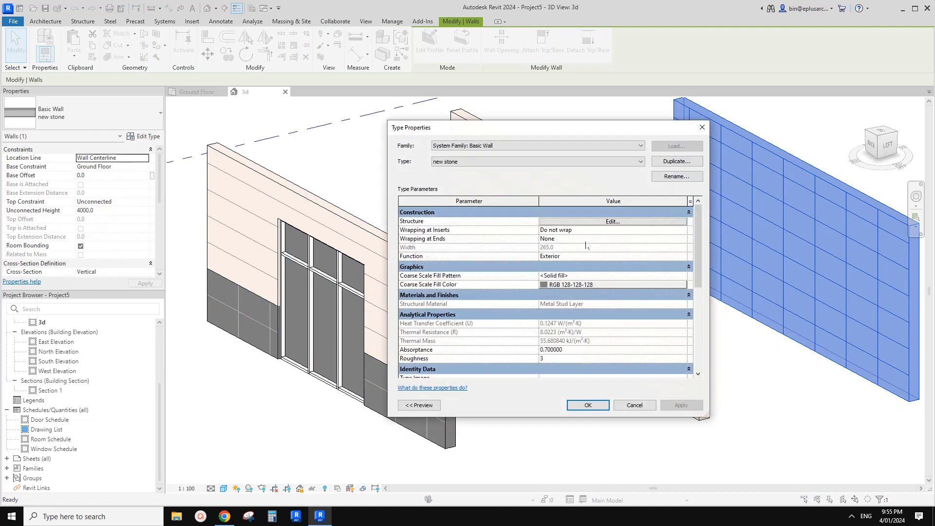
left_click(683, 239)
left_click(556, 256)
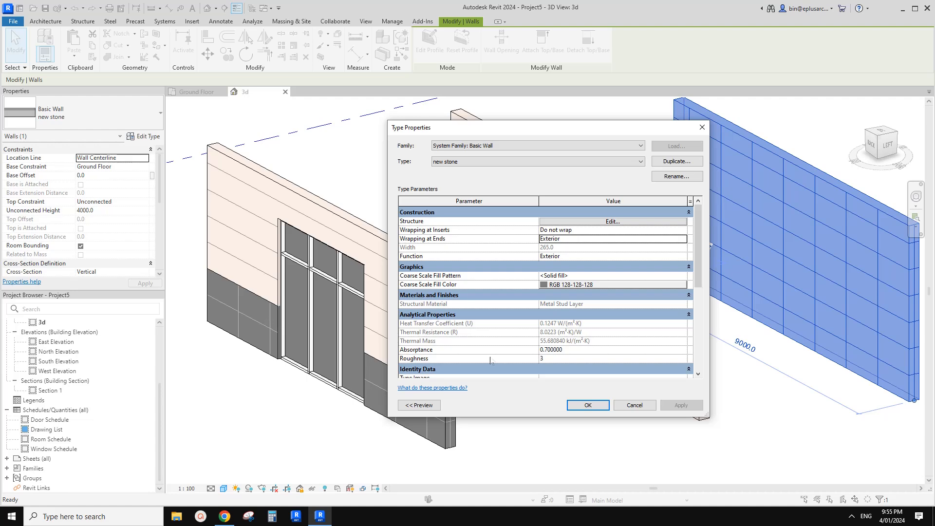
left_click(588, 405)
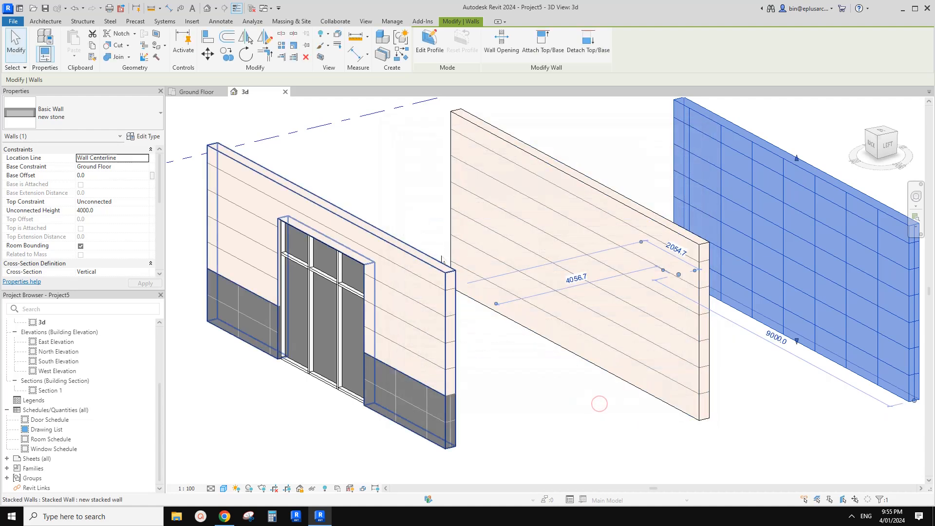
key("Escape")
- Place a material tag with a leader on the stone base beside the storefront opening, and check the tag preview on the stone reveal
middle_click_drag(268, 287, 328, 290)
scroll(327, 289, "up", 1)
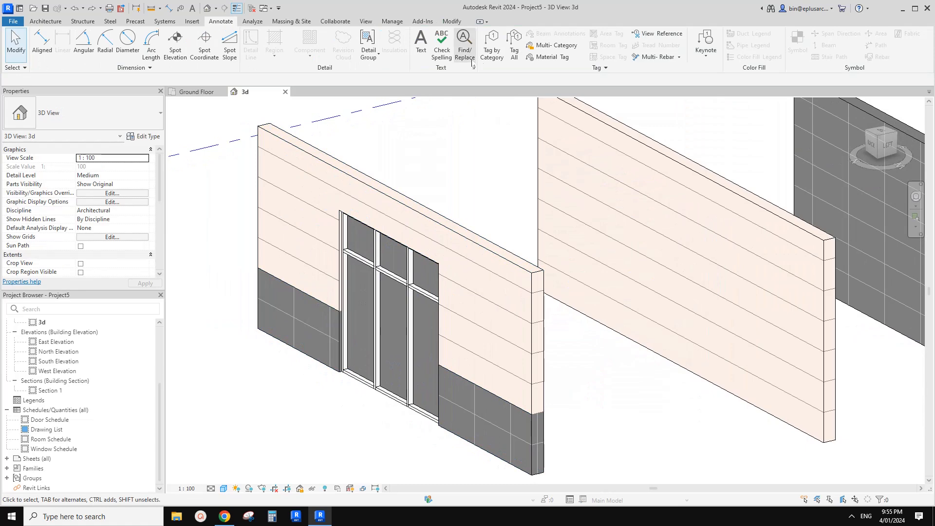
left_click(547, 57)
scroll(344, 351, "up", 5)
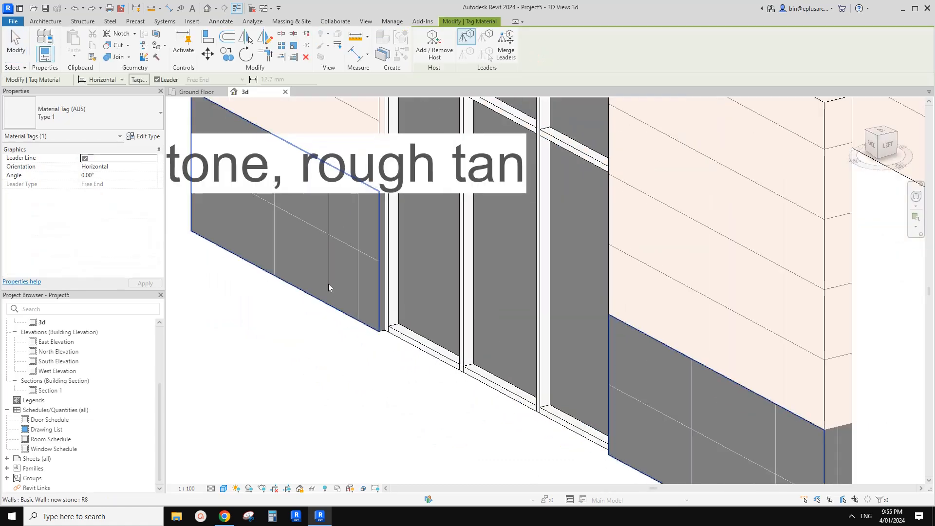
scroll(422, 295, "down", 3)
left_click(297, 332)
left_click(245, 331)
scroll(434, 319, "up", 3)
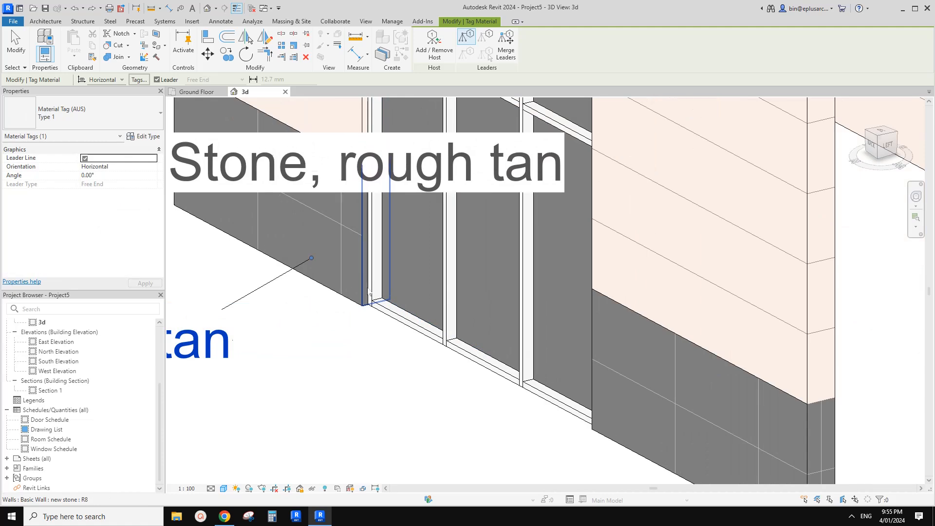
- Set Wrapping at Ends back to None in the type properties of the new stone wall
scroll(372, 346, "down", 5)
left_click(830, 180)
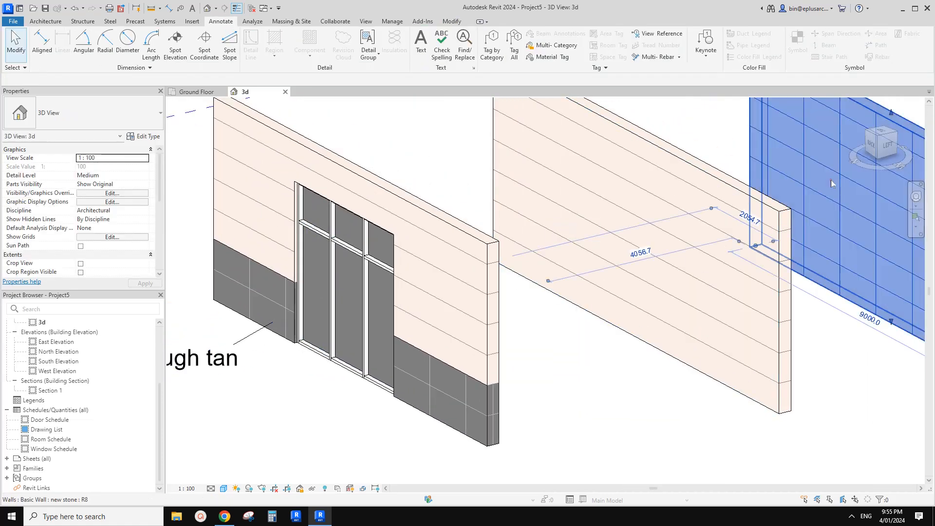
left_click(148, 137)
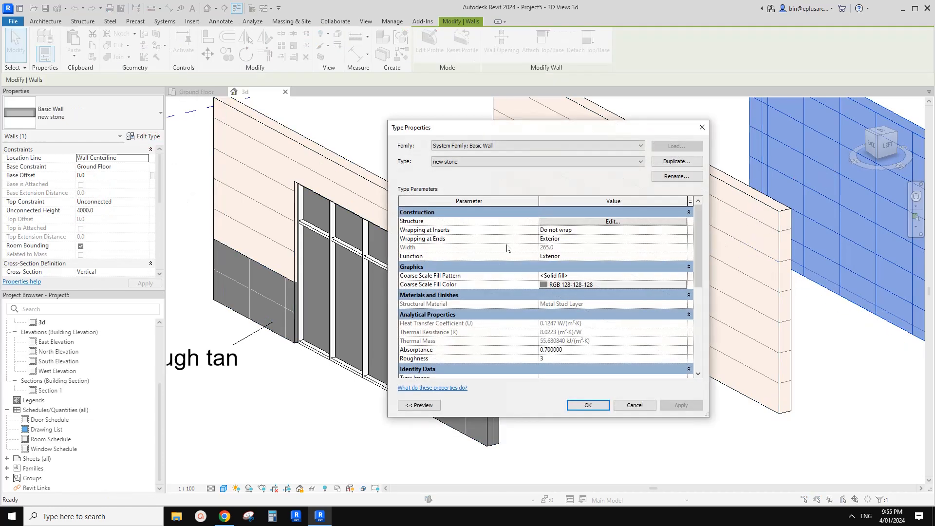
left_click(683, 238)
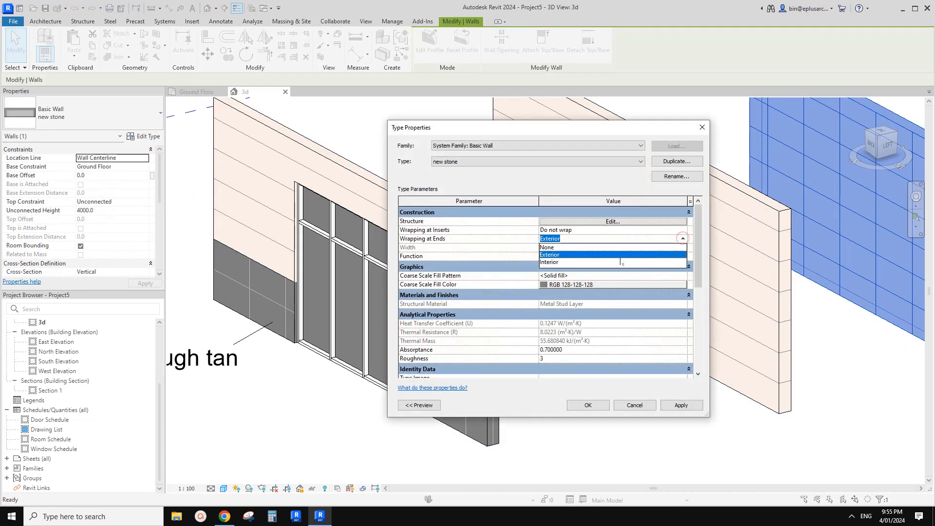
left_click(550, 249)
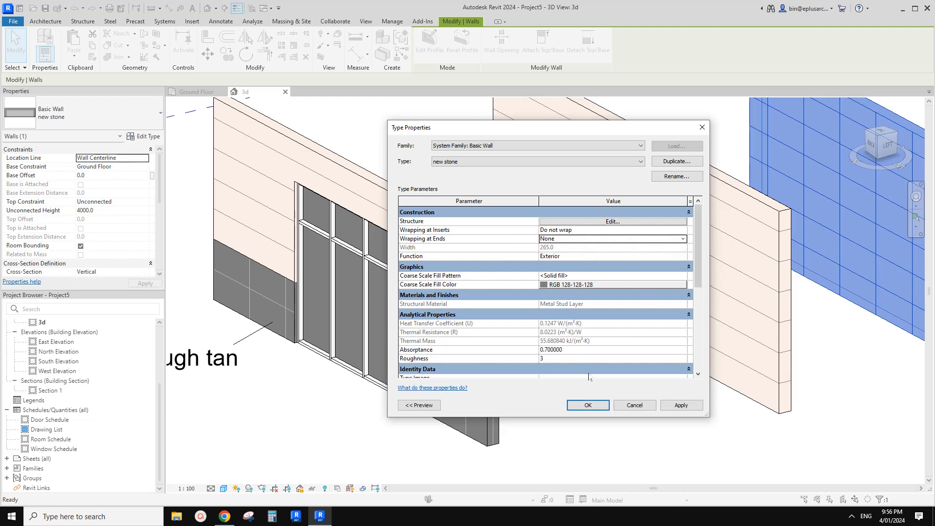
left_click(588, 405)
middle_click_drag(307, 407, 395, 375)
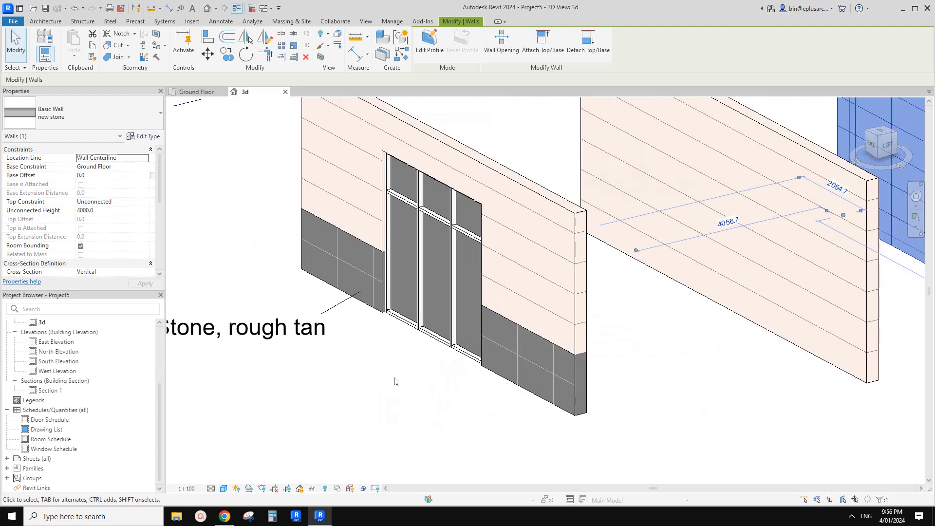
- Place a material tag with a bent leader on the stone side reveal of the storefront opening, below the stone base tag
left_click(221, 21)
left_click(550, 56)
scroll(394, 293, "up", 3)
scroll(393, 296, "down", 3)
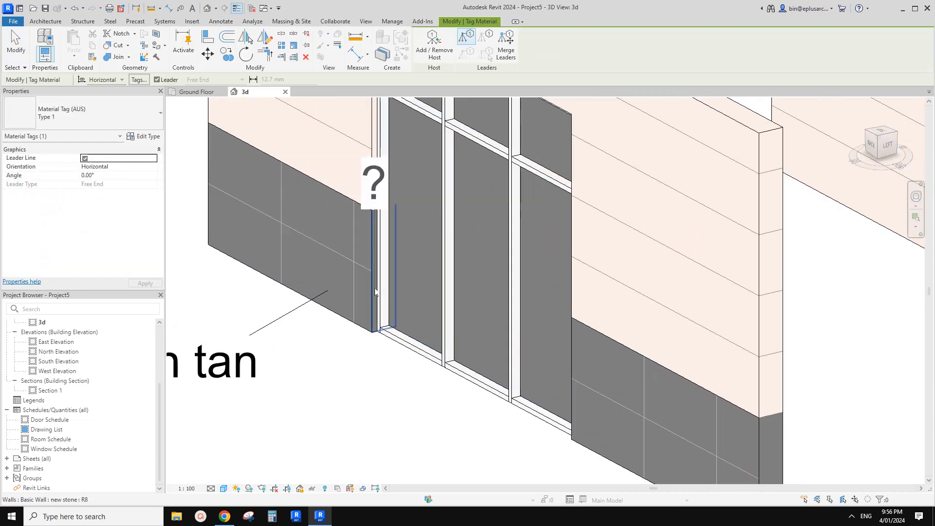
middle_click_drag(376, 354, 384, 279)
left_click(384, 353)
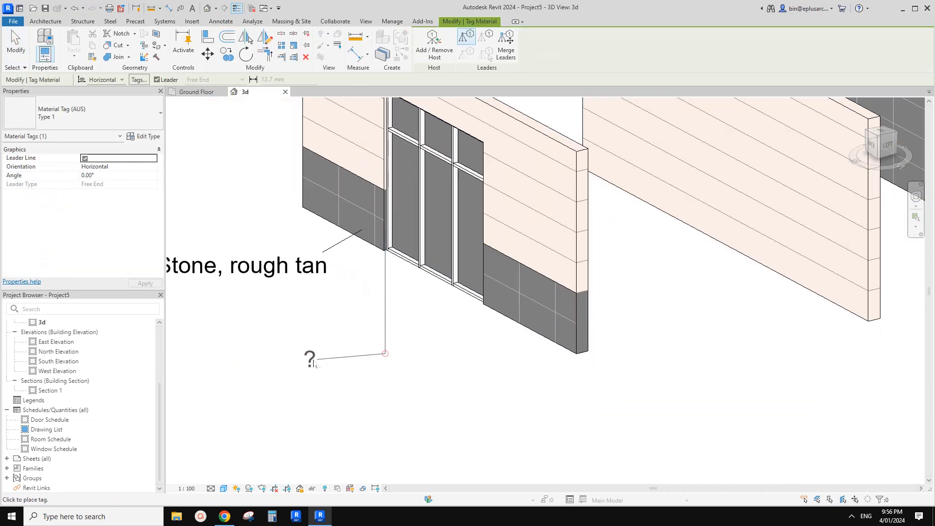
left_click(314, 358)
key("Escape")
mouse_move(317, 359)
middle_mouse_down()
mouse_move(345, 369)
mouse_move(370, 354)
mouse_move(414, 363)
middle_mouse_up()
- Check the material assigned to the Walls category in Object Styles, leaving the settings unchanged
left_click(392, 22)
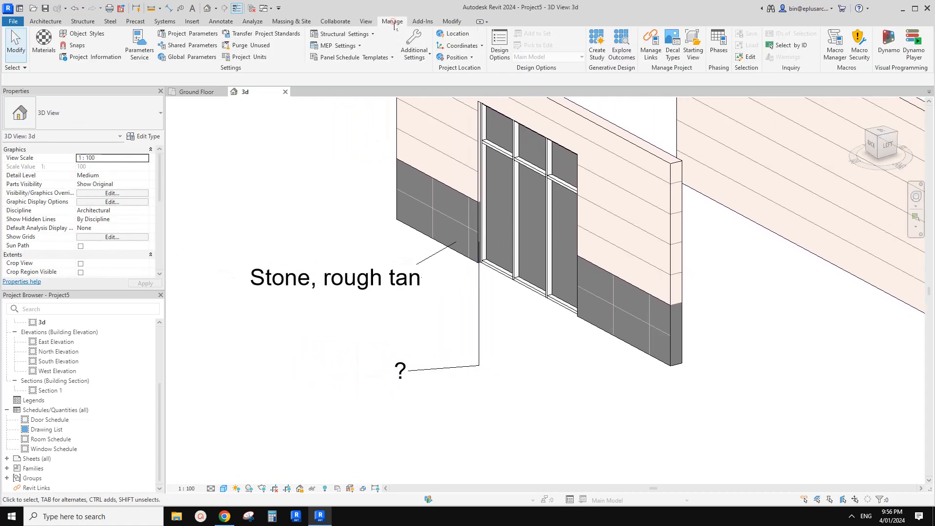
left_click(85, 36)
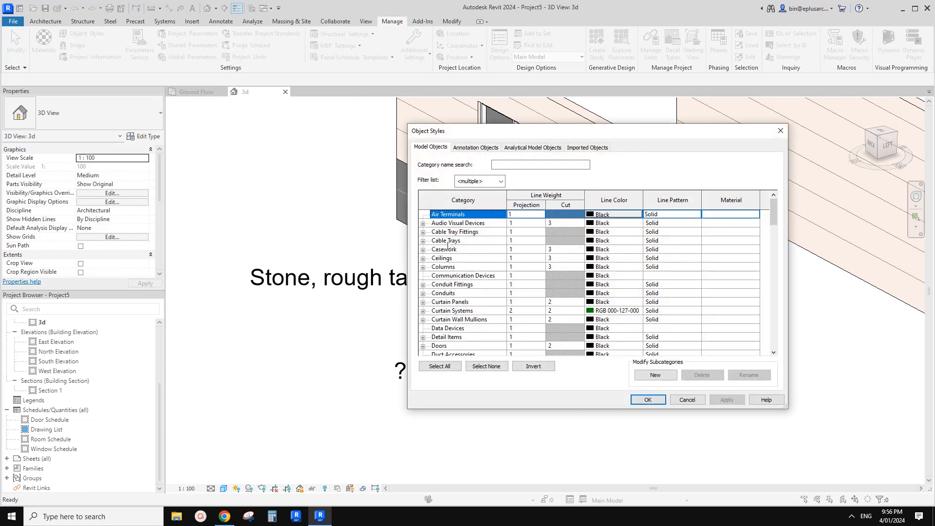
left_click(449, 246)
key("w")
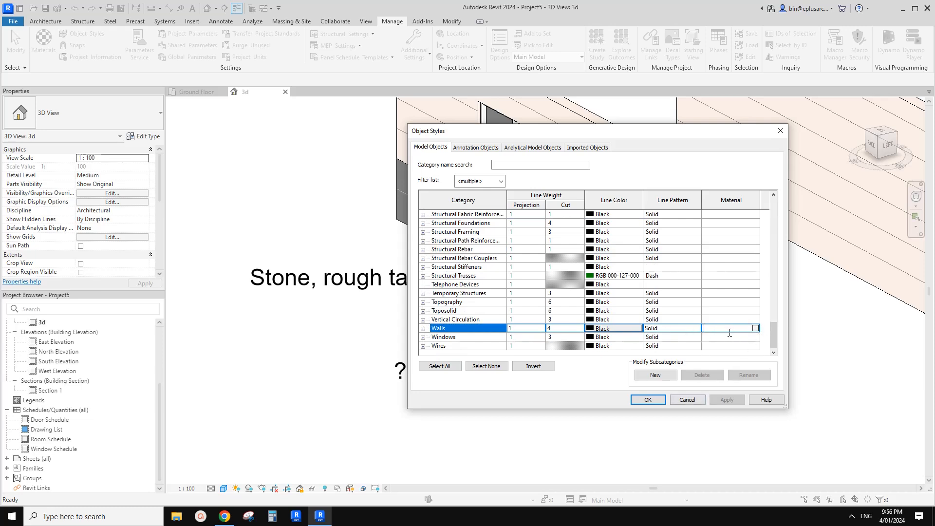
left_click(687, 400)
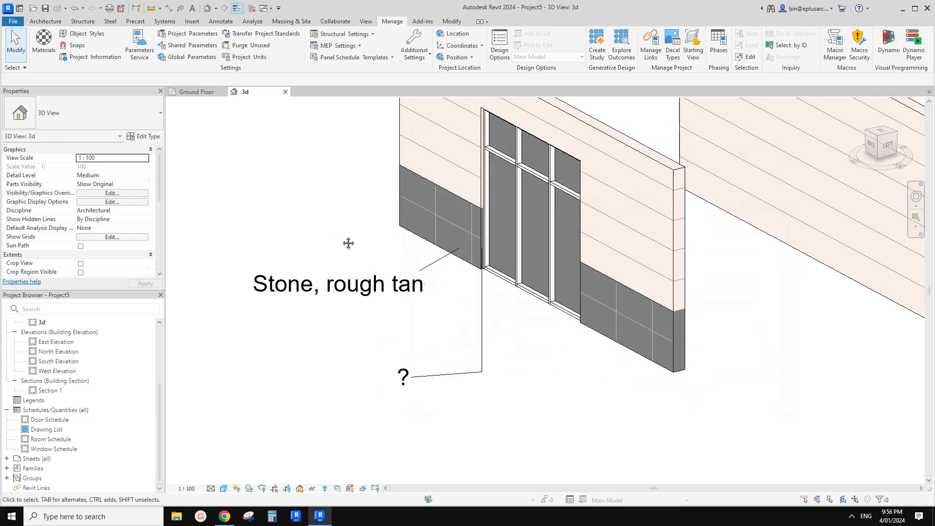
- Search the project materials for default and look through the matching entries
left_click(43, 42)
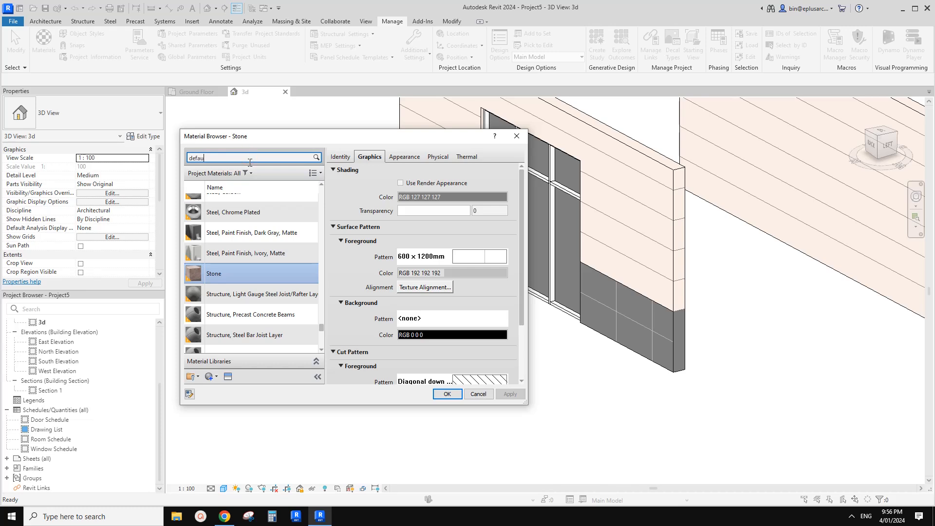
scroll(261, 285, "down", 2)
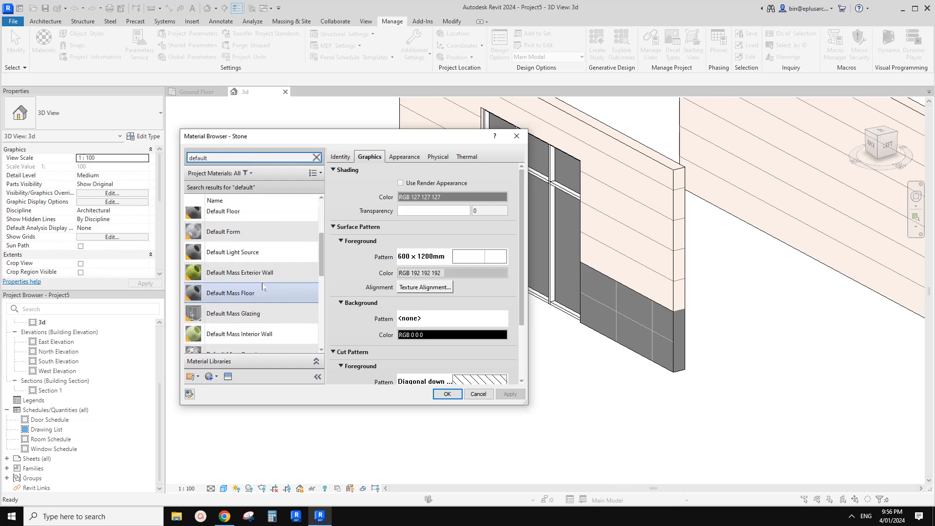
scroll(251, 260, "up", 3)
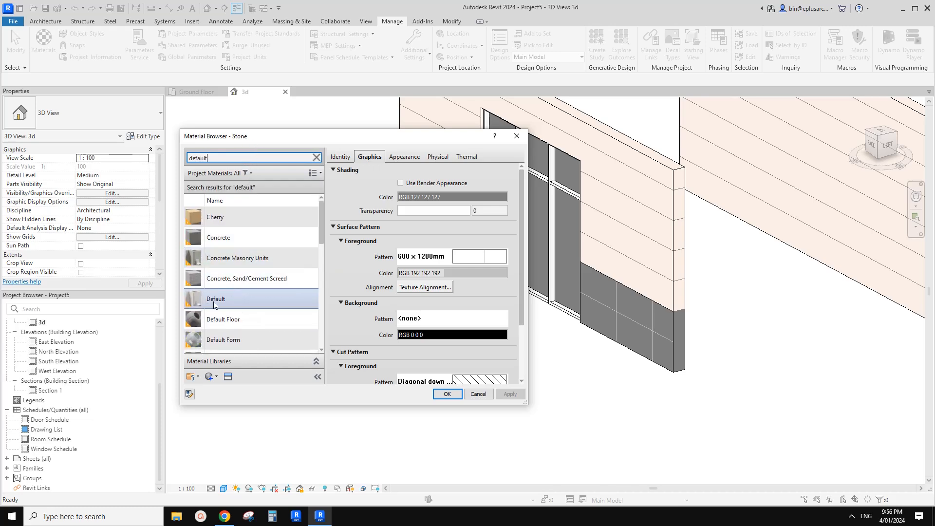
scroll(288, 291, "down", 3)
key("Escape")
- Inspect the stone reveal's question-mark tag and the materials of the Walls subcategories in Object Styles, leaving that tag selected
middle_click_drag(462, 308, 451, 311)
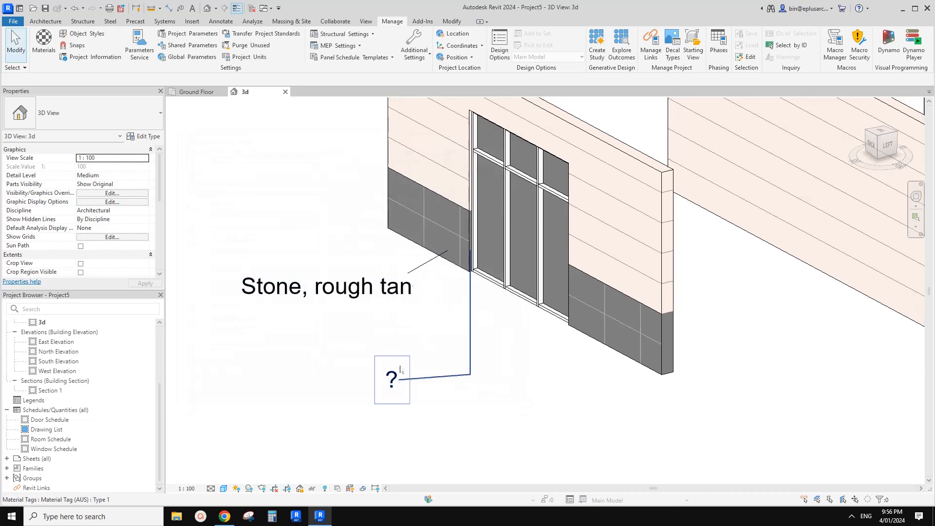
left_click(392, 379)
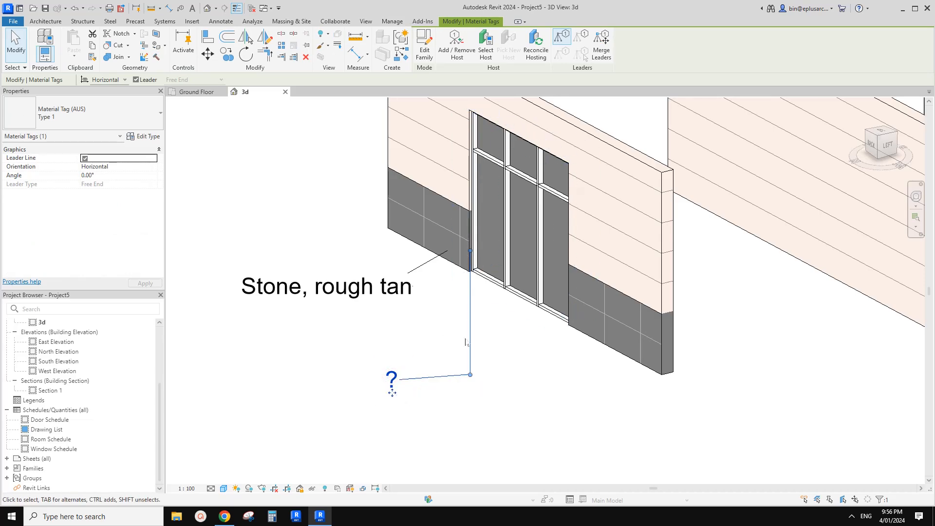
scroll(396, 376, "down", 3)
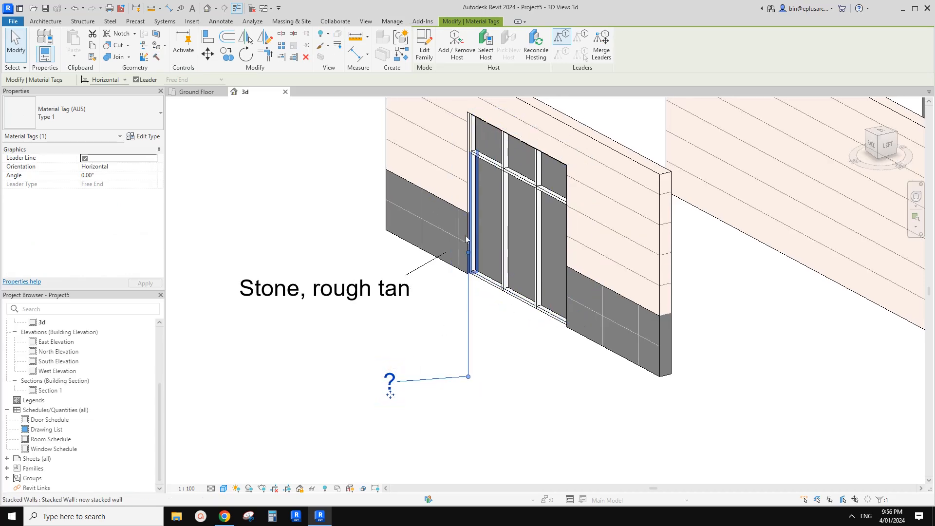
scroll(451, 248, "up", 2)
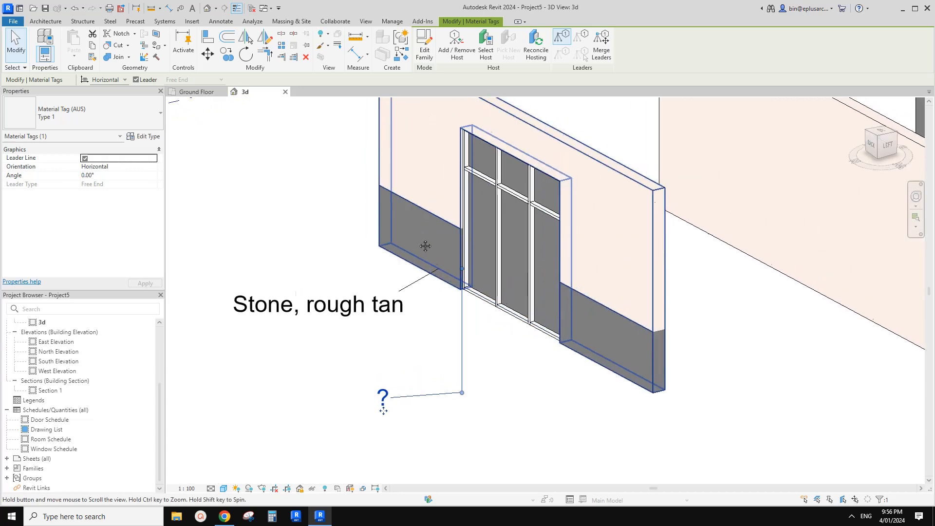
left_click(389, 21)
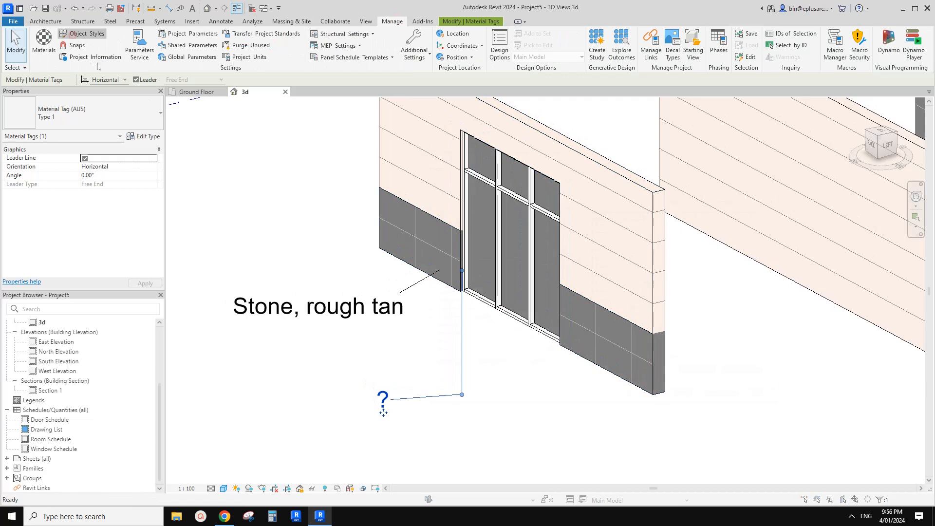
left_click(82, 34)
left_click(457, 277)
key("w")
scroll(478, 336, "down", 1)
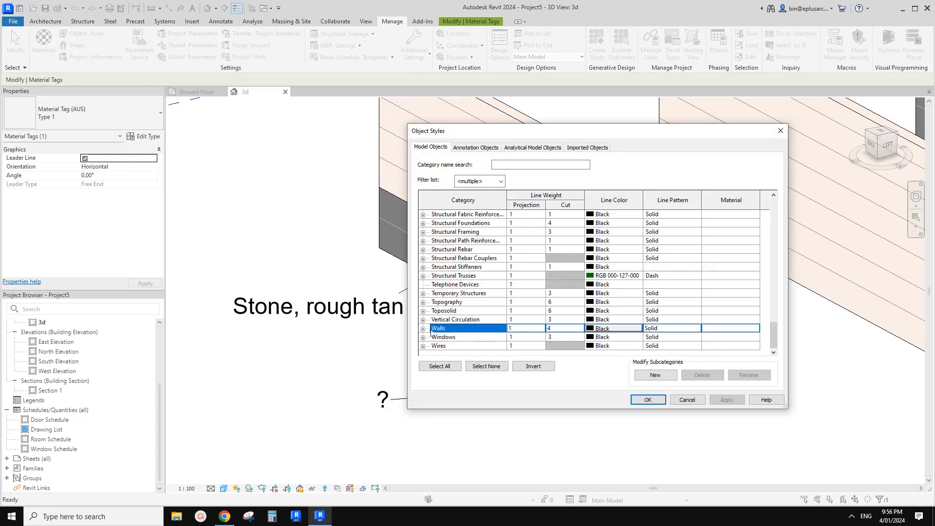
left_click(423, 328)
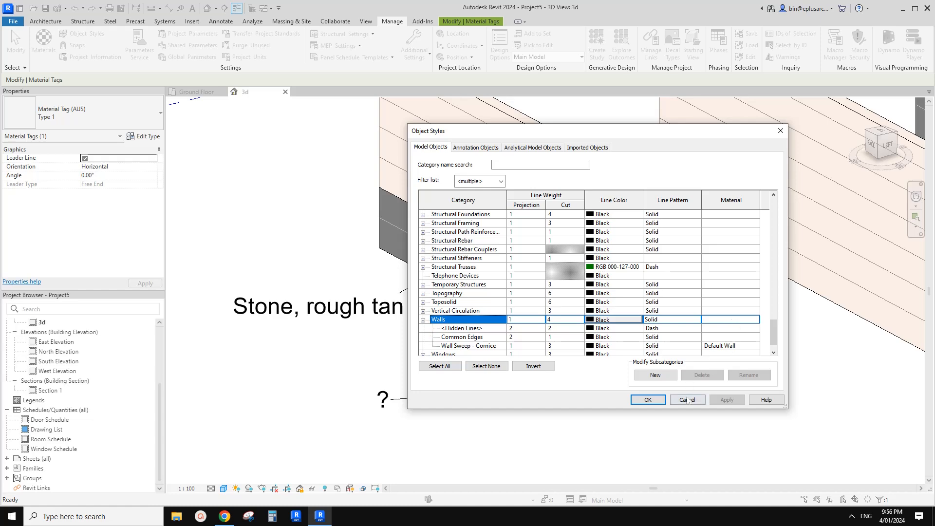
left_click(687, 400)
left_click(380, 391)
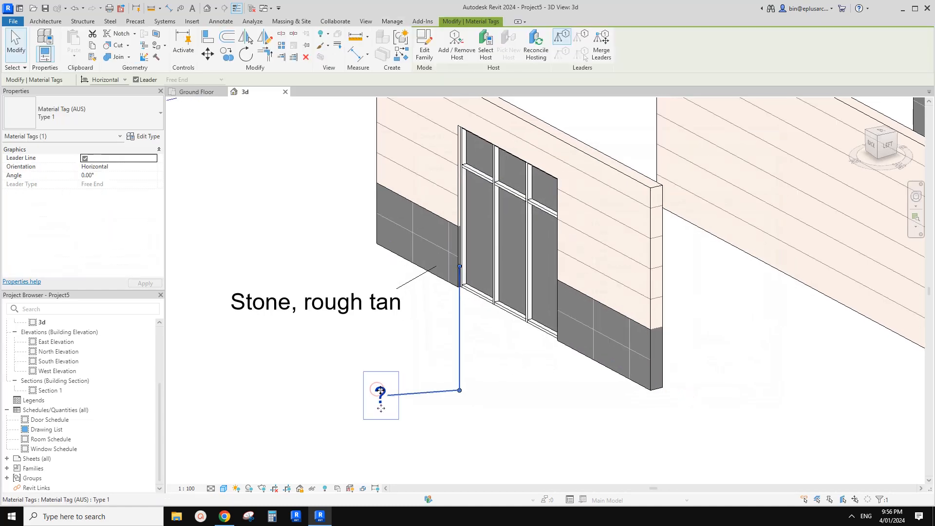
- Set wrapping at ends to Exterior in the type properties of the new stone wall, leaving wrapping at inserts unchanged
scroll(380, 391, "down", 5)
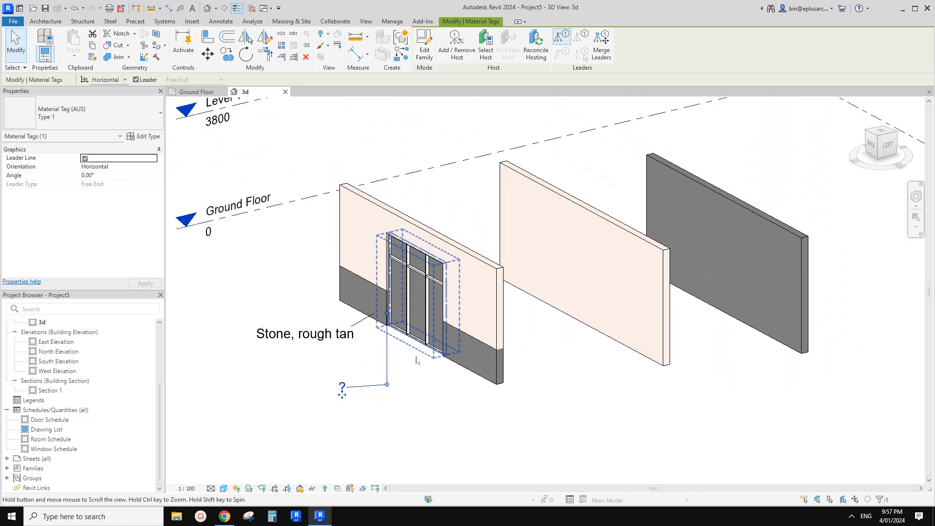
left_click(707, 247)
left_click(148, 137)
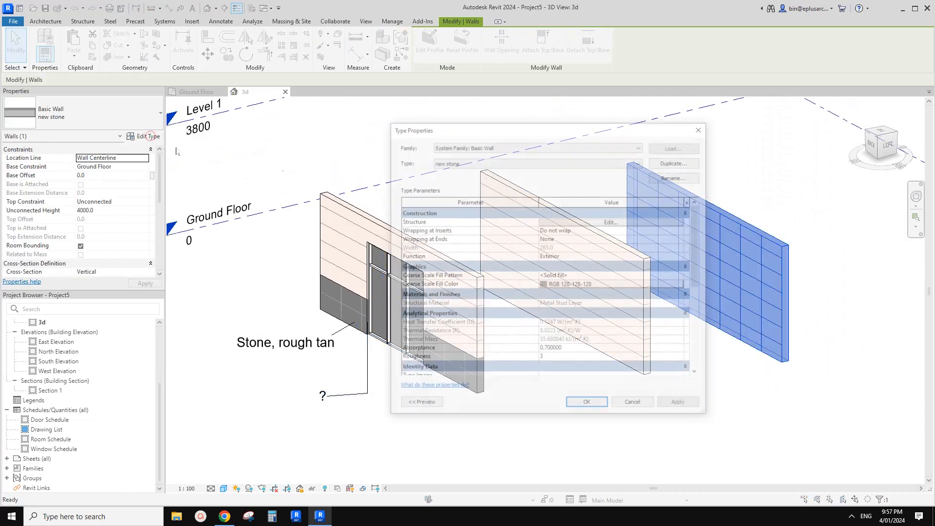
left_click(576, 238)
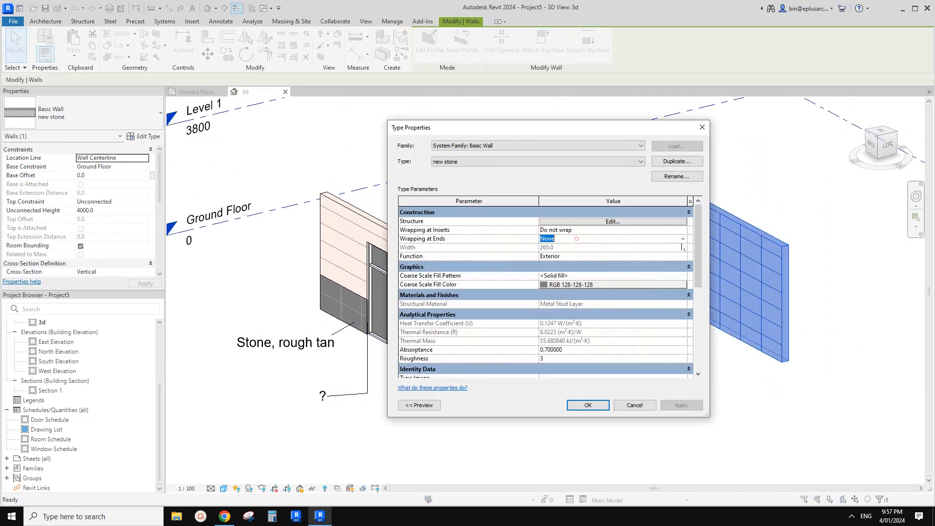
left_click(683, 239)
left_click(550, 256)
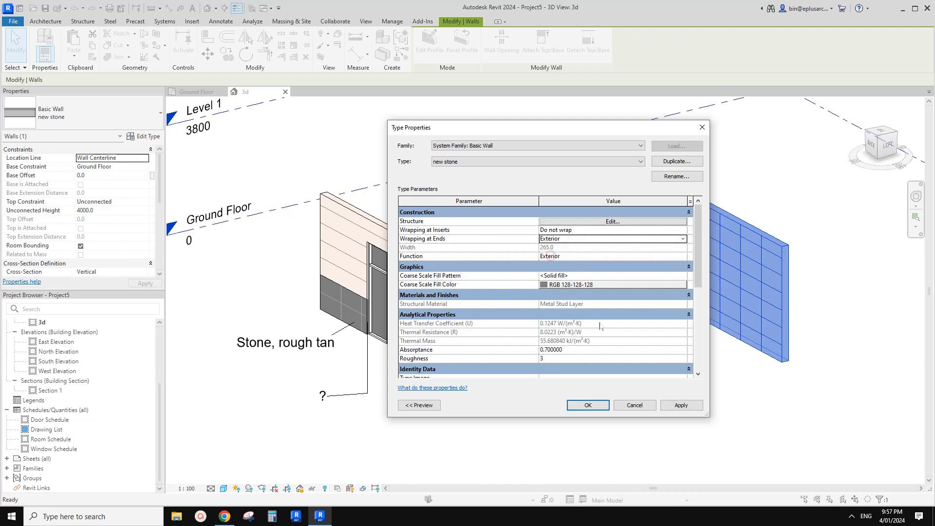
left_click(682, 405)
left_click(585, 403)
left_click(500, 425)
- Examine both stone material tags on the storefront wall, check the facade reference photo in the Google Docs document, and return to Revit
scroll(373, 317, "up", 3)
scroll(270, 424, "down", 1)
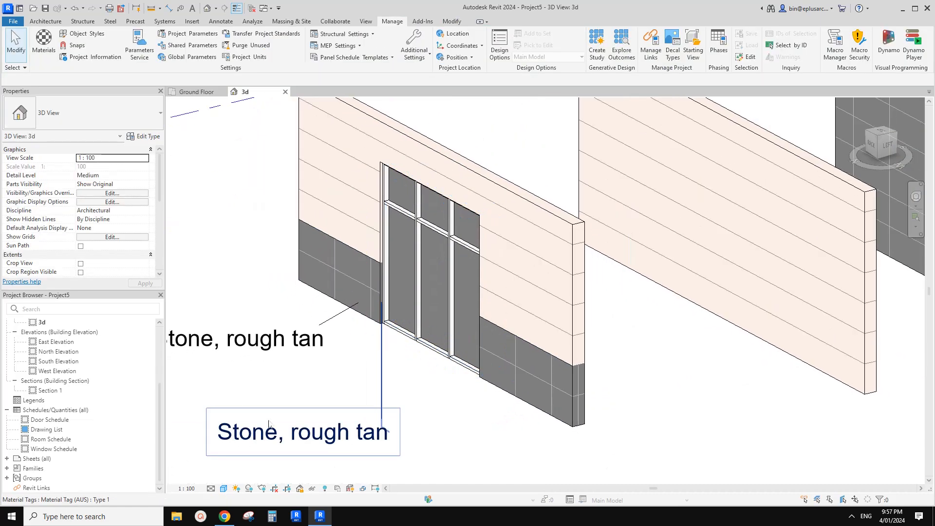
scroll(302, 437, "down", 5)
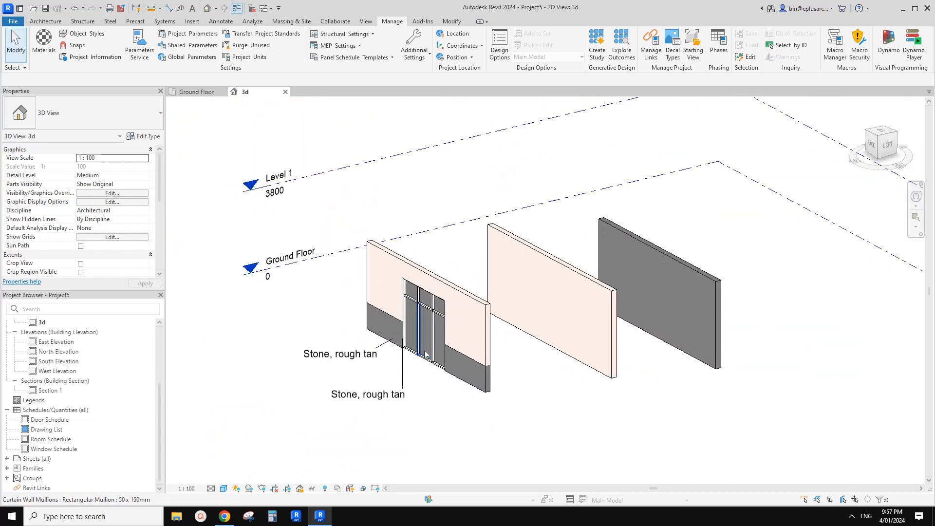
scroll(422, 338, "up", 4)
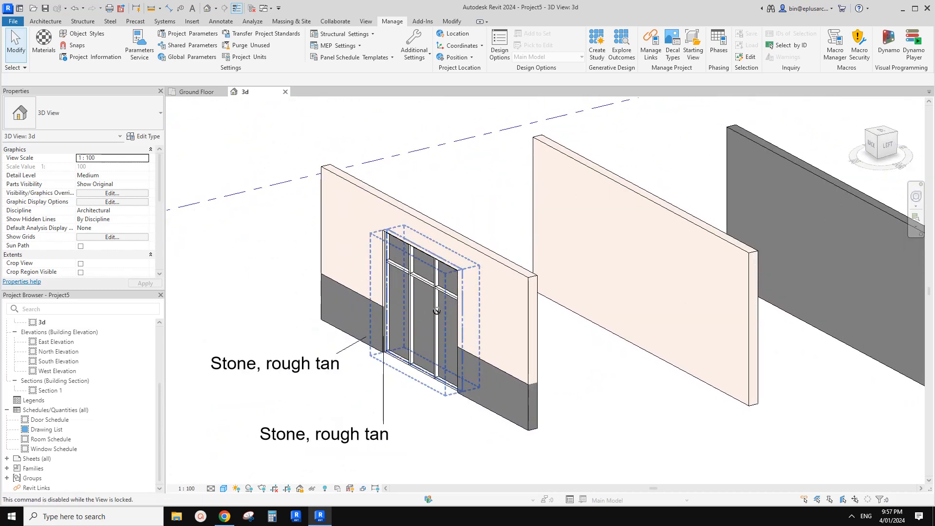
middle_click_drag(422, 299, 402, 306)
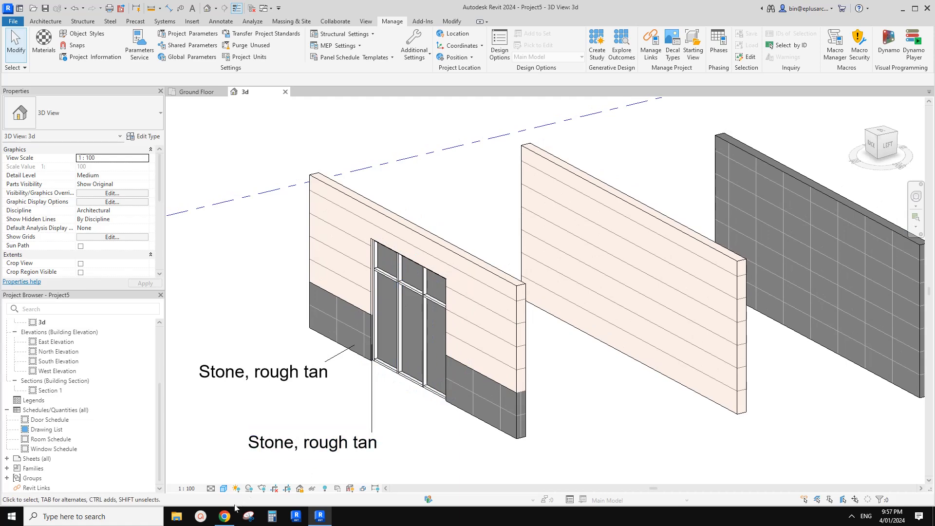
left_click(225, 517)
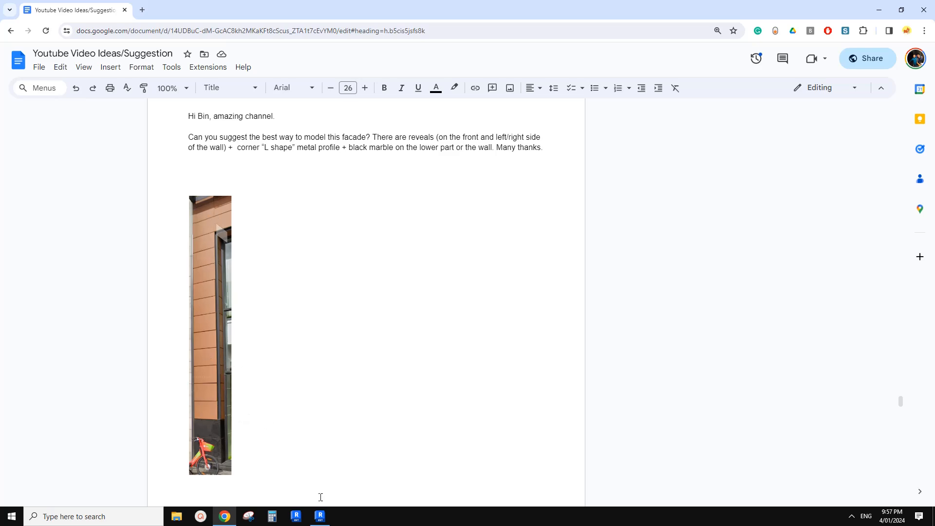
left_click(320, 515)
middle_click_drag(499, 358, 451, 336)
scroll(477, 332, "down", 1)
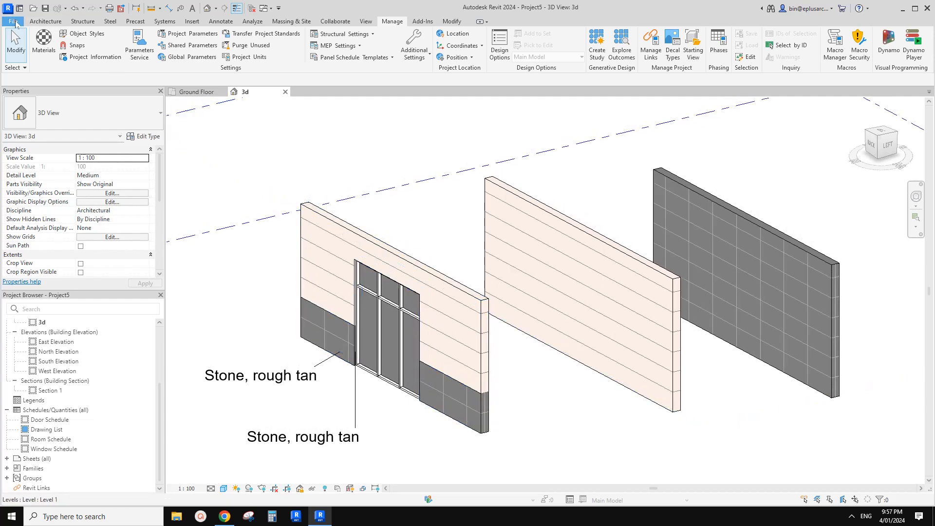
- Create a new family from the Metric Profile-Reveal template
left_click(66, 57)
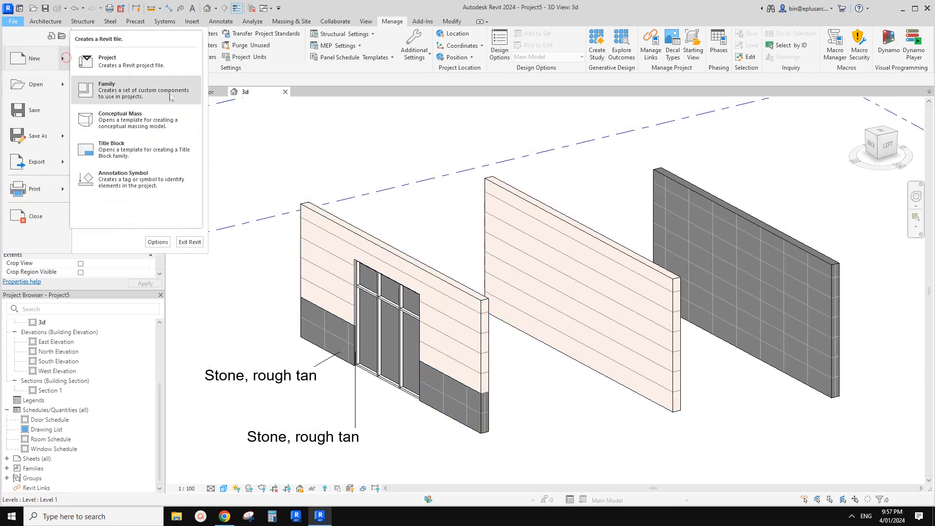
left_click(127, 95)
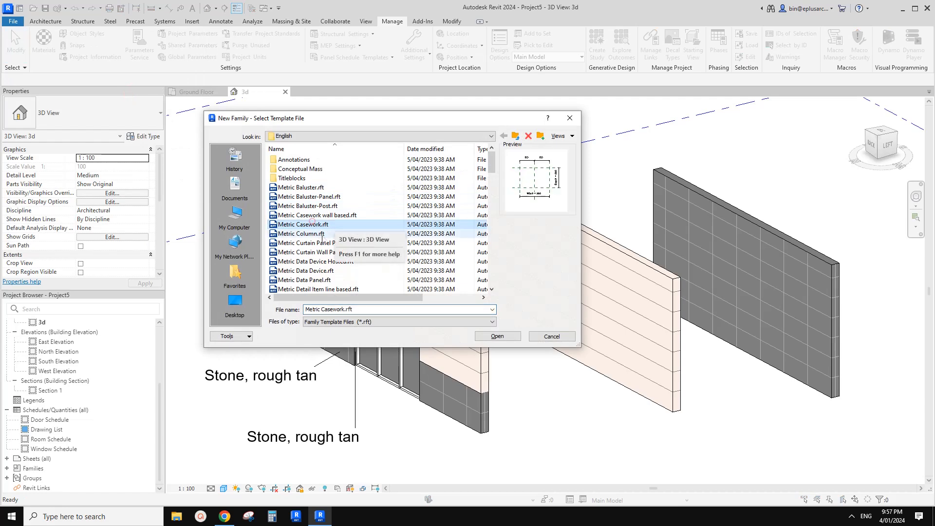
scroll(344, 249, "down", 4)
scroll(344, 249, "down", 10)
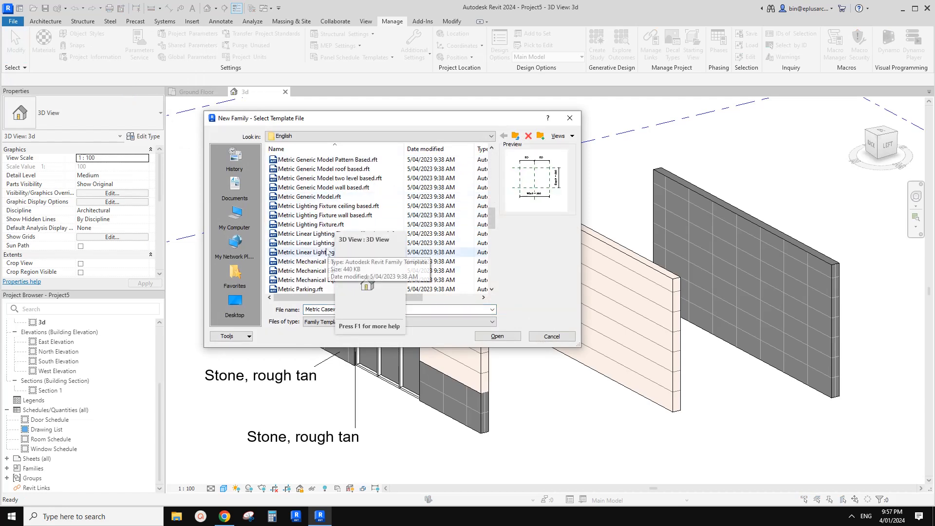
left_click(324, 271)
scroll(335, 238, "down", 2)
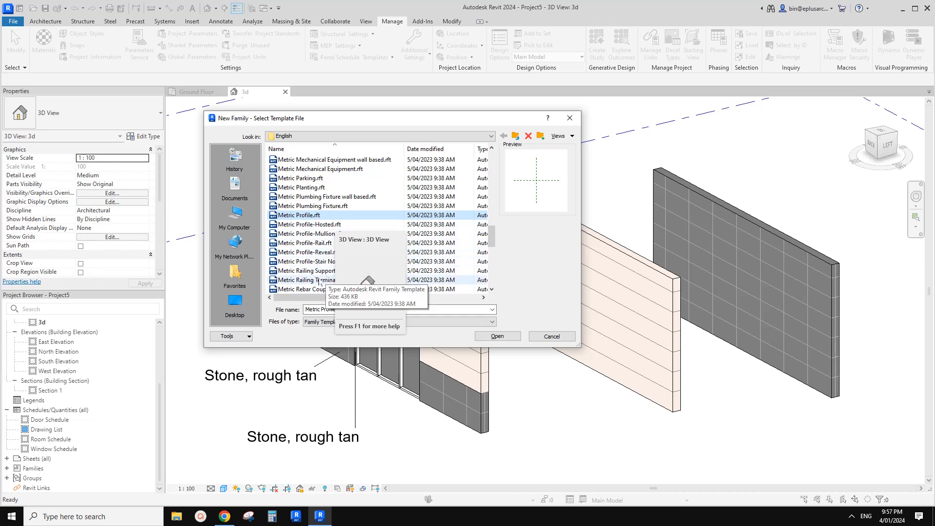
left_click(317, 251)
left_click_drag(399, 119, 337, 112)
left_click(434, 329)
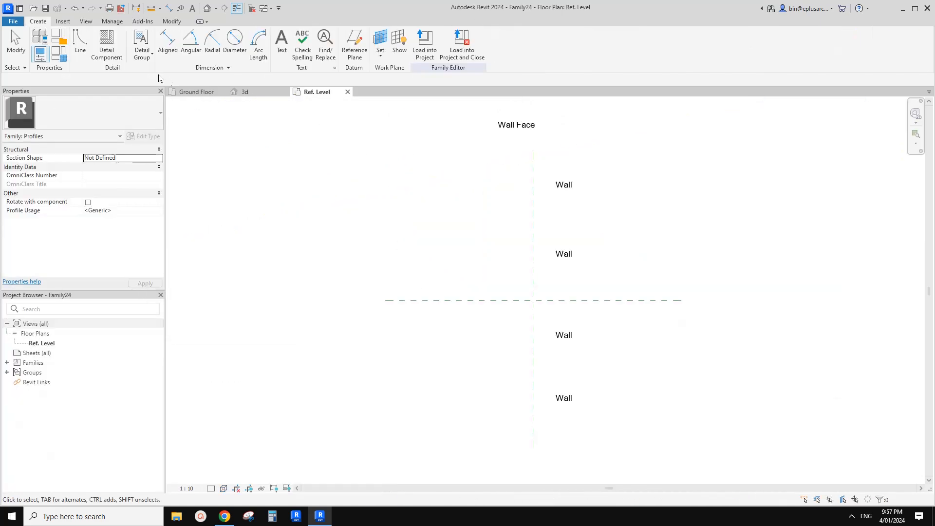
- Sketch a closed 10 mm square with lines from the reference plane intersection, on the wall side and above the horizontal plane
left_click(79, 47)
scroll(577, 300, "up", 1)
middle_click_drag(576, 300, 523, 311)
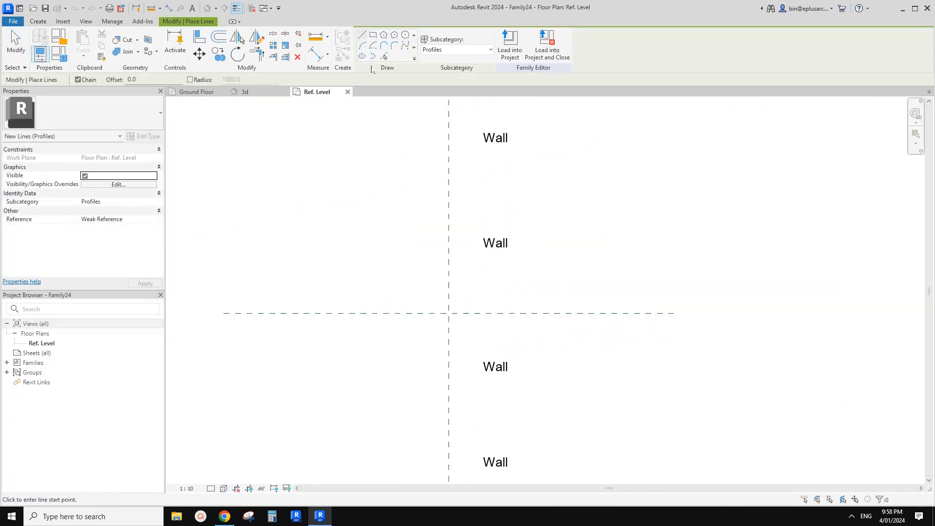
scroll(507, 269, "up", 1)
left_click(440, 327)
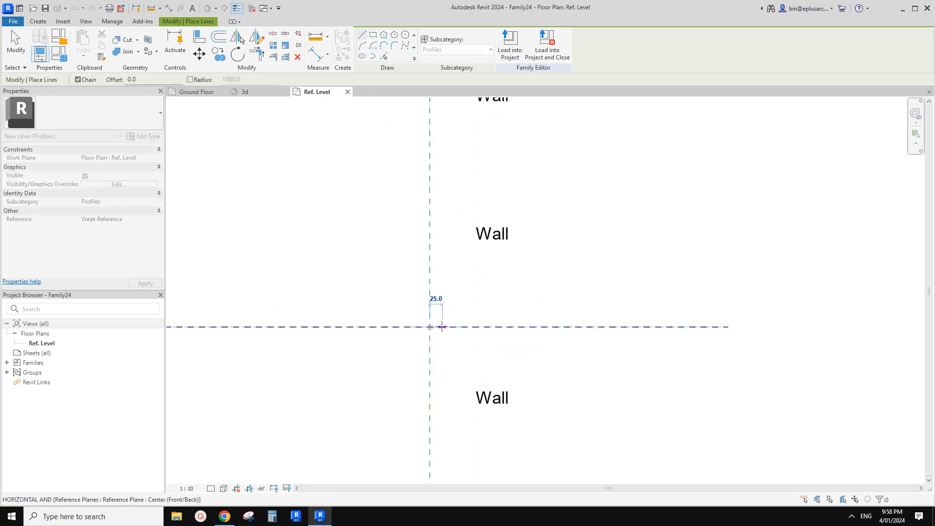
scroll(442, 326, "up", 2)
scroll(440, 322, "up", 2)
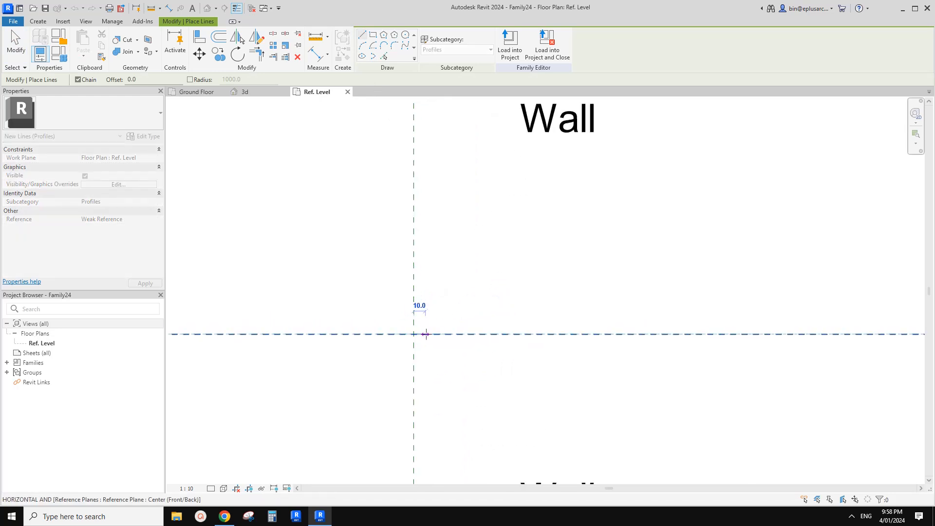
key("Escape")
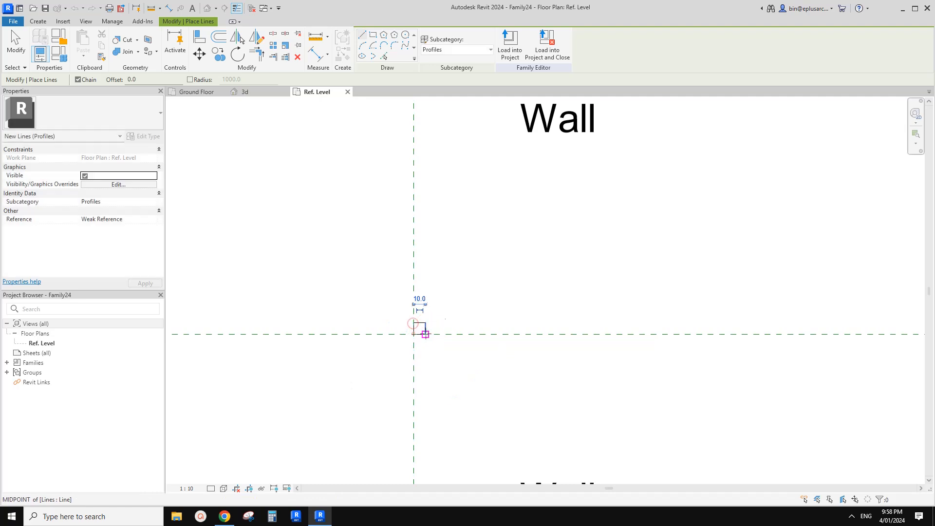
key("Escape")
- Move the square's four lines down by half its height so it is centred on the horizontal reference plane
left_click_drag(382, 311, 438, 346)
scroll(411, 297, "up", 1)
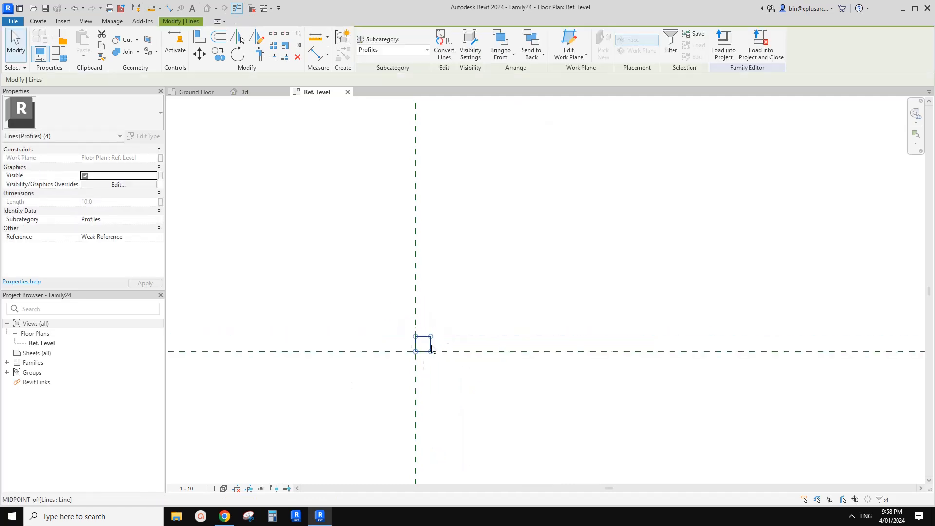
scroll(431, 344, "up", 1)
key("m")
key("v")
left_click(430, 343)
left_click(430, 355)
key("Escape")
- Load the reveal profile family into the project and show the walls' exterior side shaded in the default 3D view
scroll(469, 335, "down", 5)
middle_click_drag(496, 310, 495, 309)
scroll(442, 248, "down", 2)
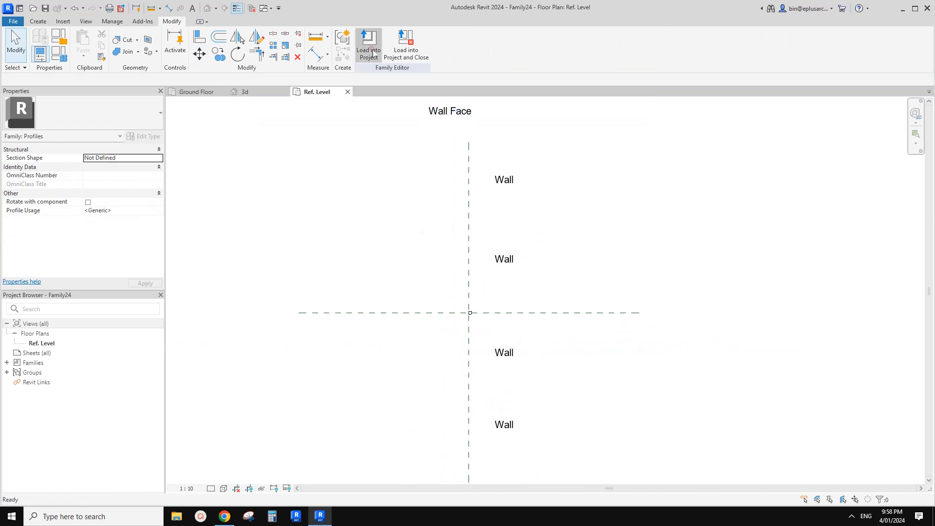
left_click(369, 46)
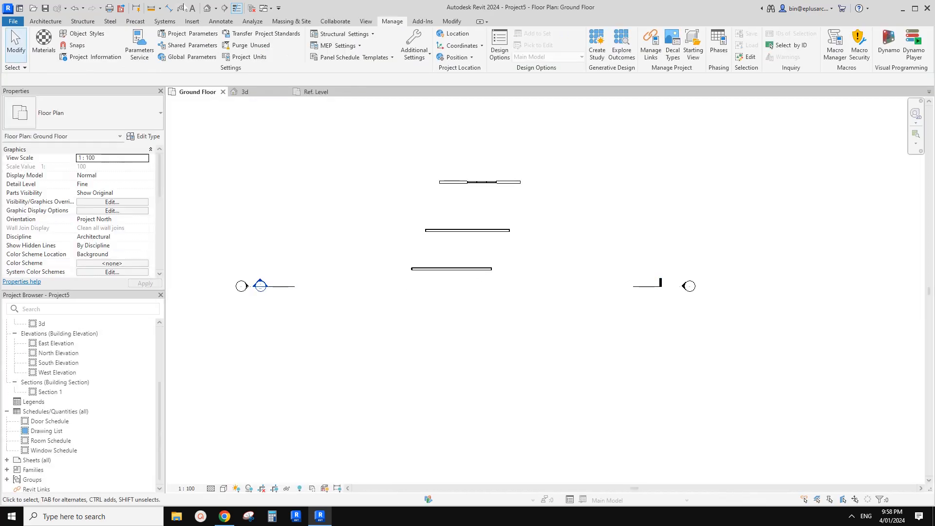
left_click(207, 8)
scroll(539, 272, "up", 5)
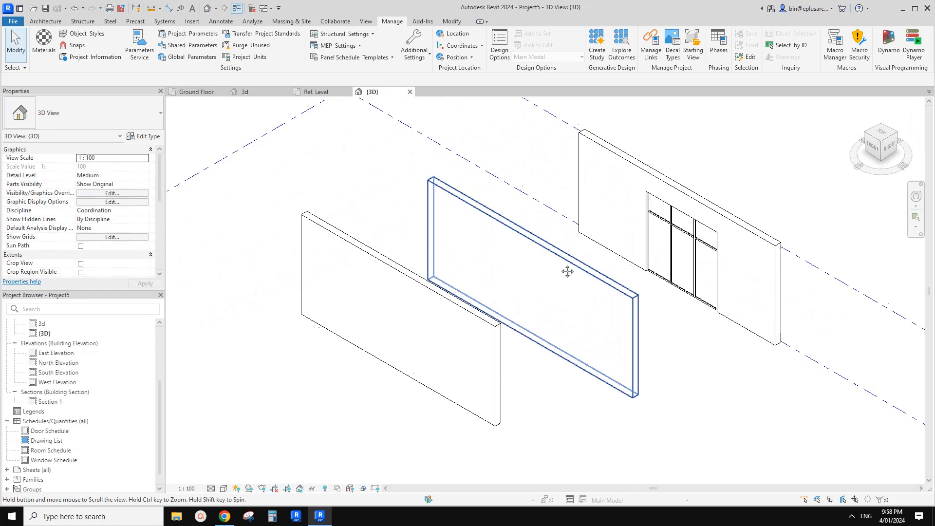
left_click(540, 272)
middle_click_drag(539, 273, 331, 253, "shift")
key("Escape")
mouse_move(574, 261)
middle_mouse_down("shift")
mouse_move(543, 264)
mouse_move(507, 214)
middle_mouse_up("shift")
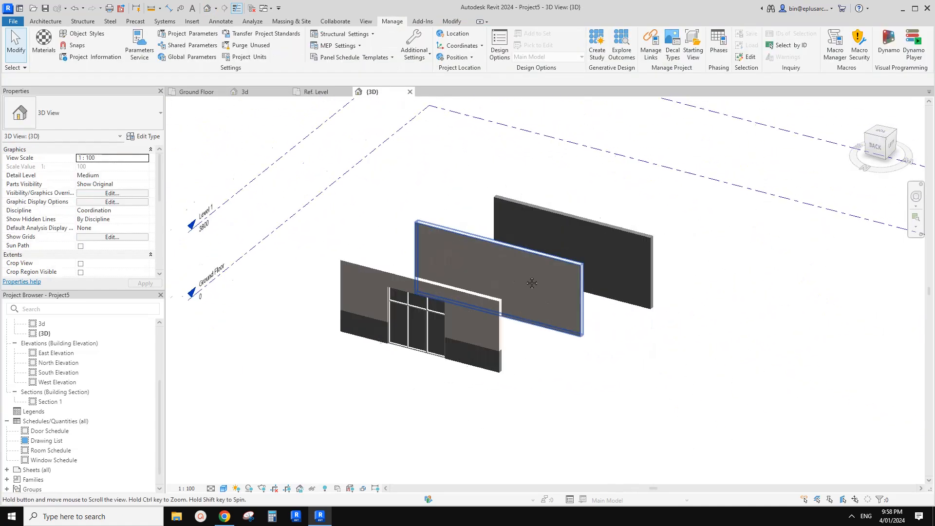
middle_click_drag(544, 283, 436, 248, "shift")
- Open the structure of the new timber wall type with its preview, using the Section: Modify type attributes view
left_click(435, 247)
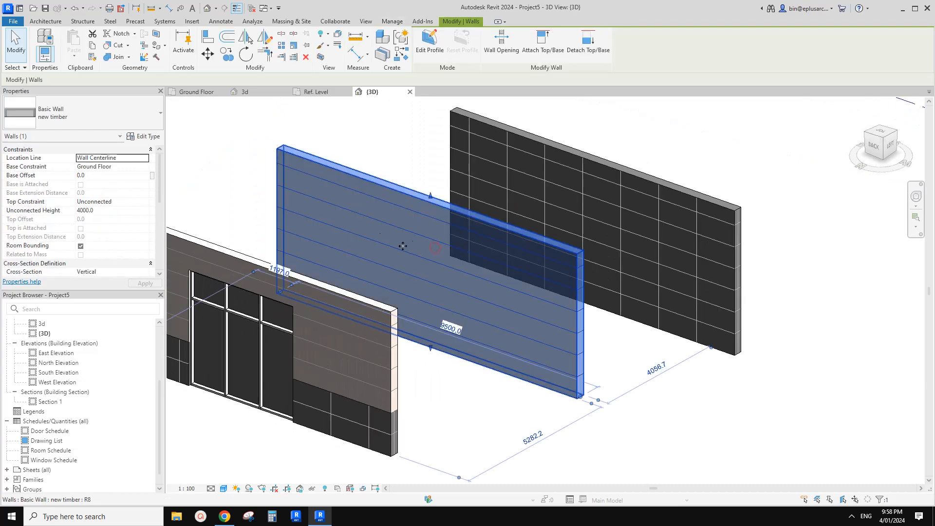
left_click(146, 137)
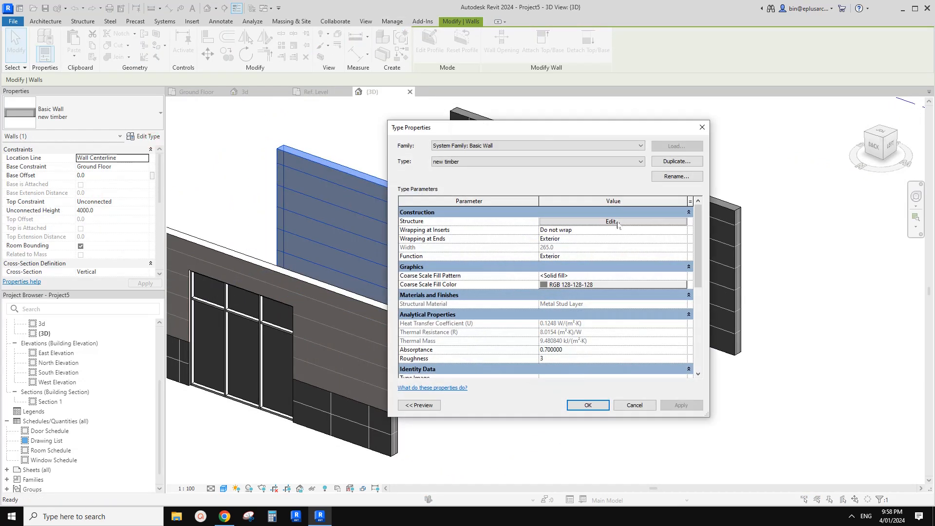
left_click(614, 222)
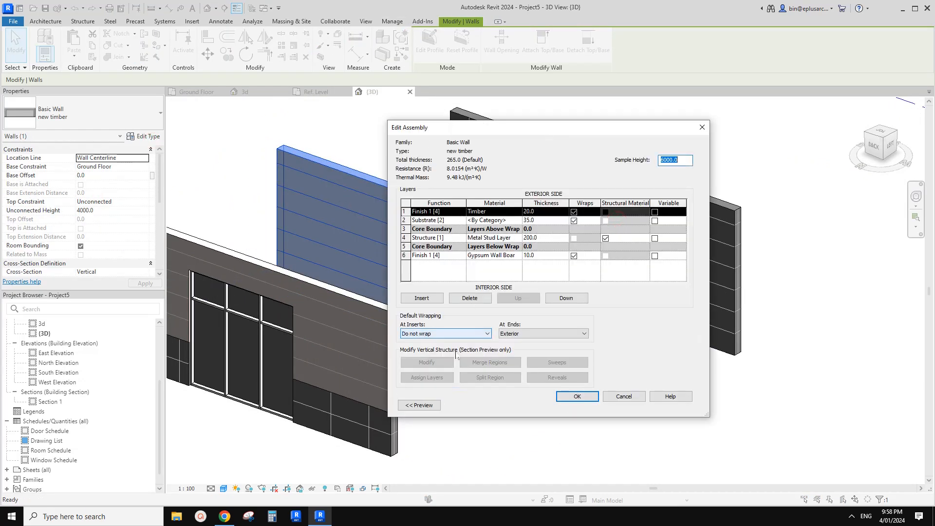
left_click(419, 405)
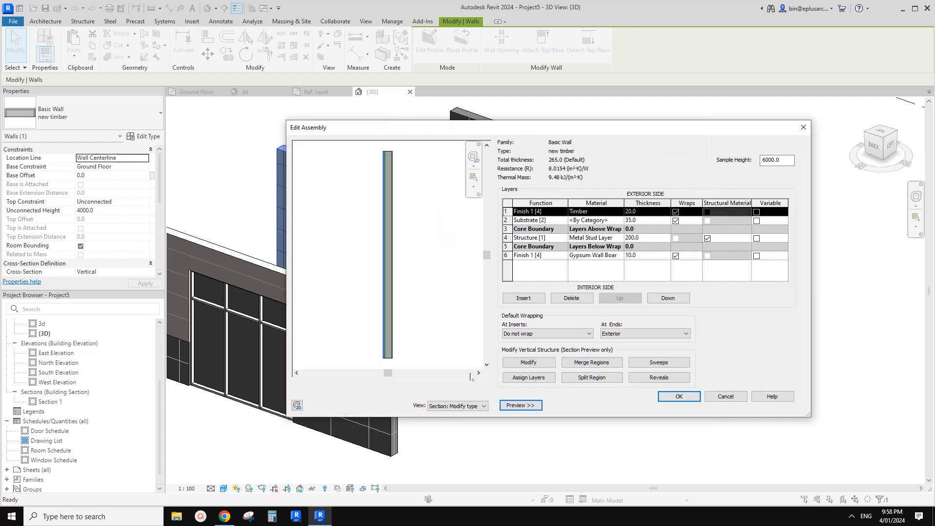
left_click(462, 405)
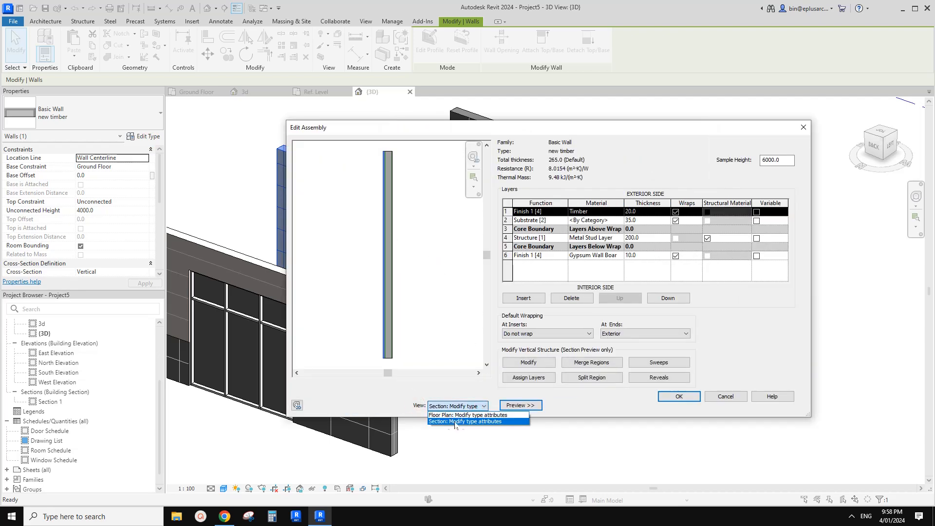
left_click(443, 421)
left_click(448, 405)
left_click(440, 415)
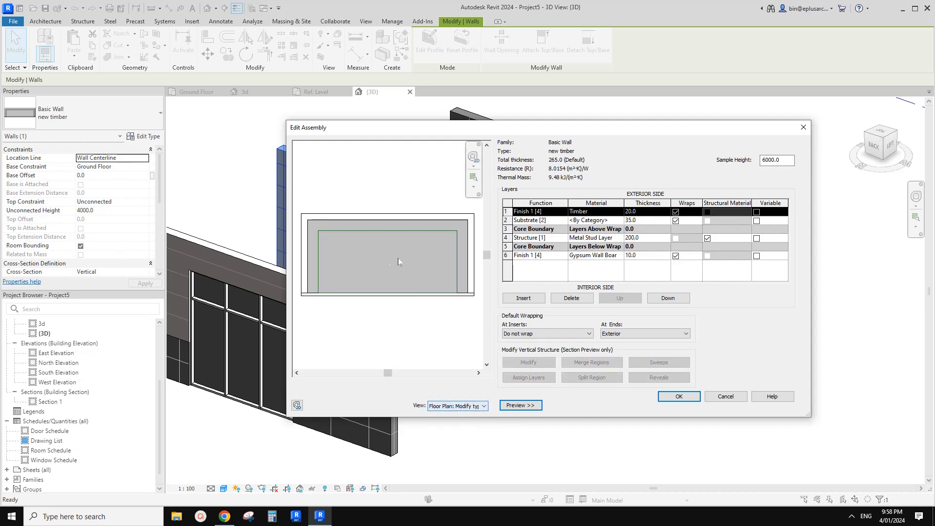
left_click(457, 405)
left_click(442, 422)
scroll(389, 355, "up", 3)
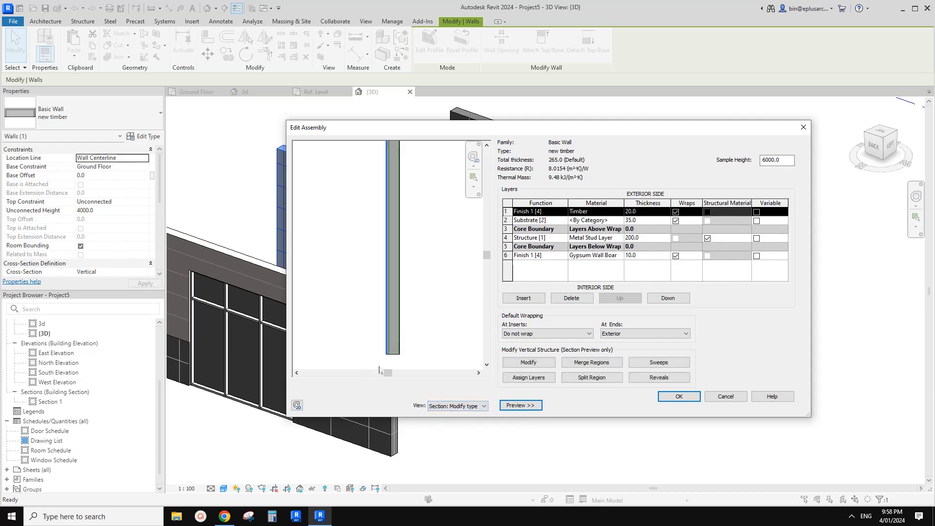
- Add a reveal to the new timber wall structure and open its profile choices
left_click(664, 378)
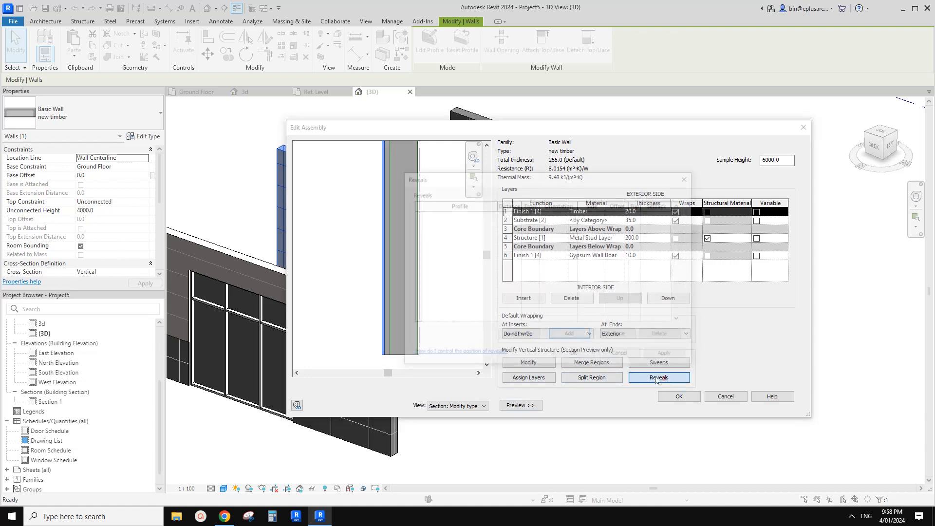
left_click(565, 334)
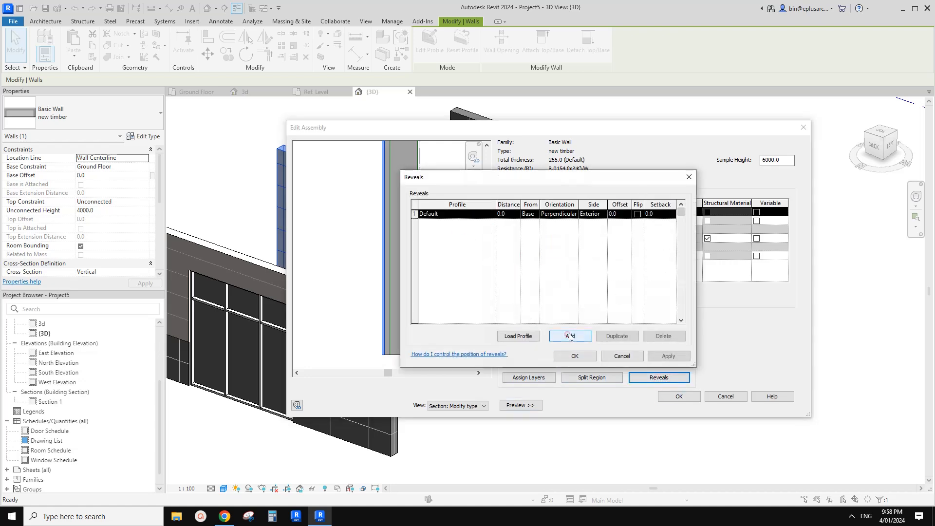
left_click(494, 215)
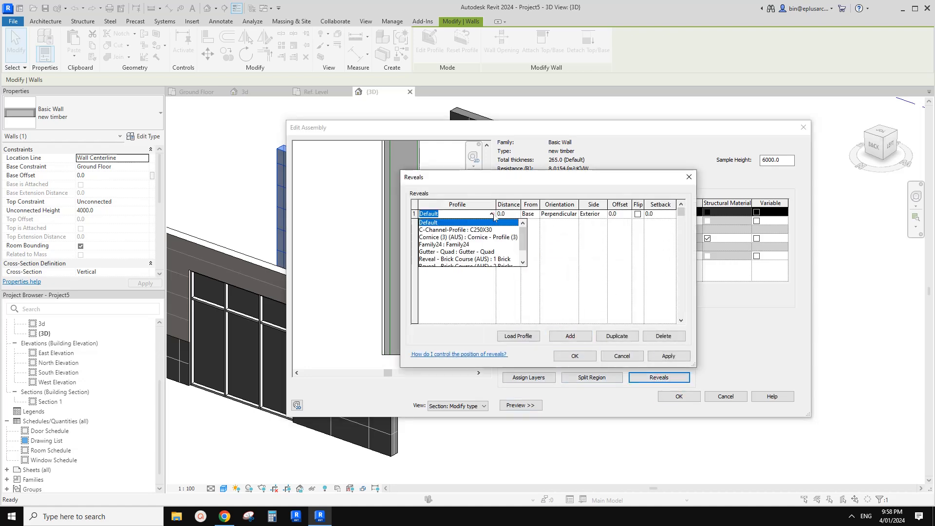
- Assign the Family24 : Family24 profile to the first reveal, set its distance from the base to 5, and apply the changes
left_click(452, 244)
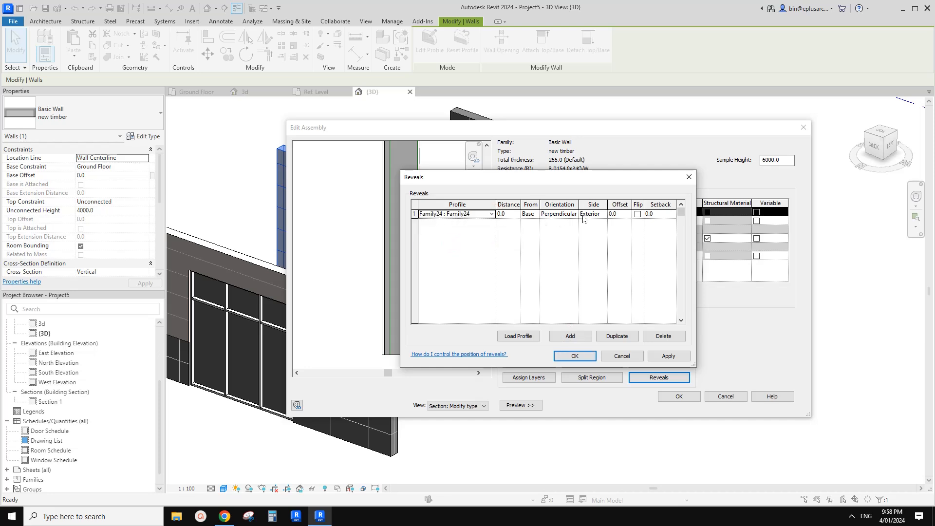
left_click(669, 358)
left_click_drag(546, 178, 633, 185)
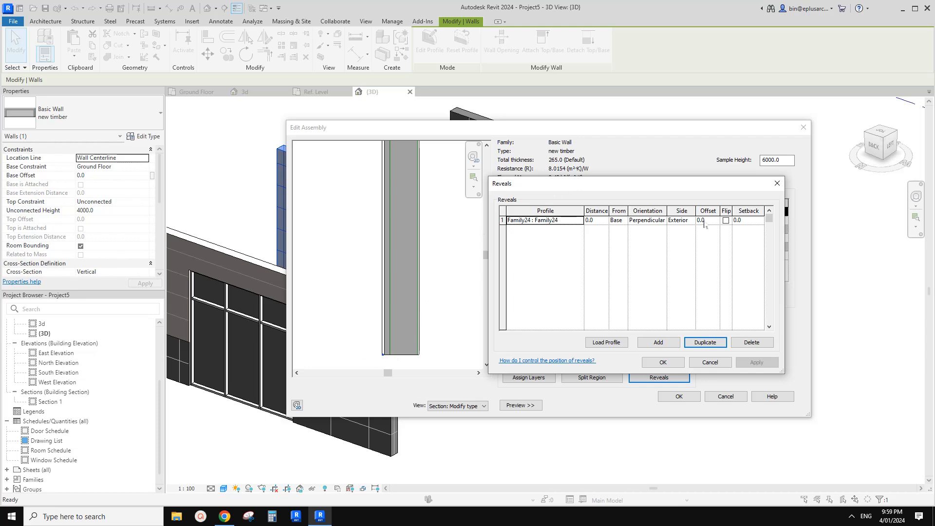
left_click(596, 220)
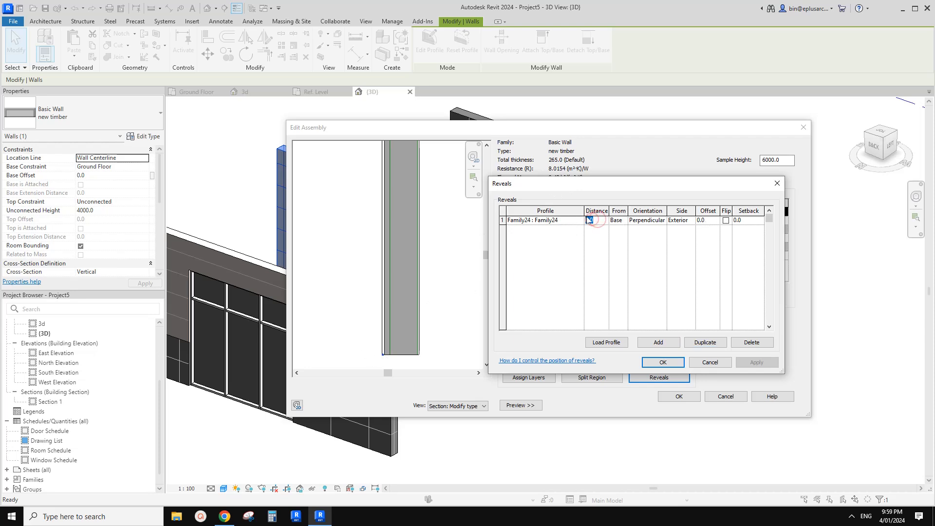
left_click(591, 250)
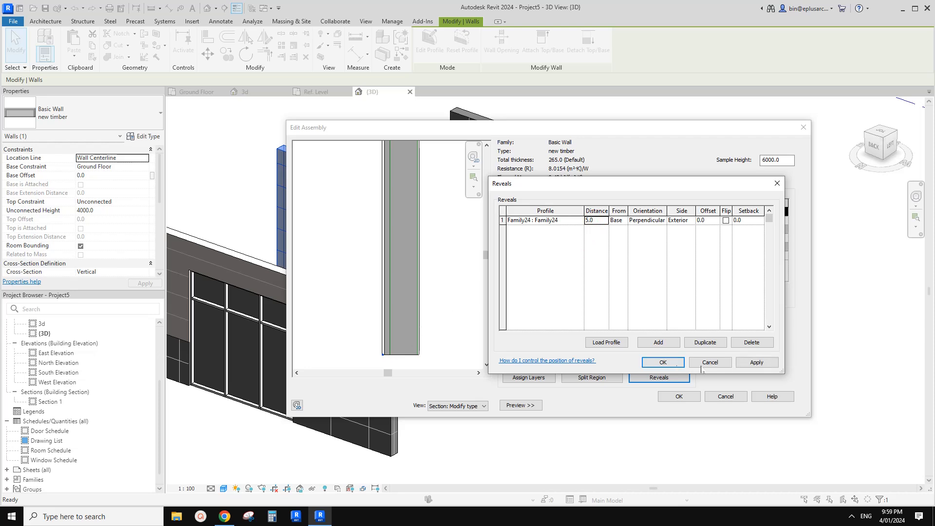
left_click(756, 362)
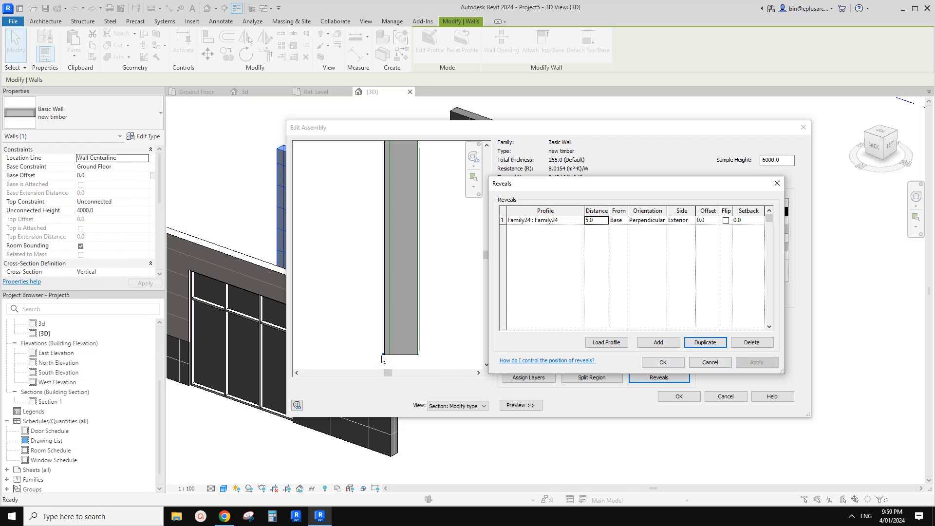
- Duplicate the reveal twice, setting the copies' distances from the base to 605 and 1205
left_click(503, 220)
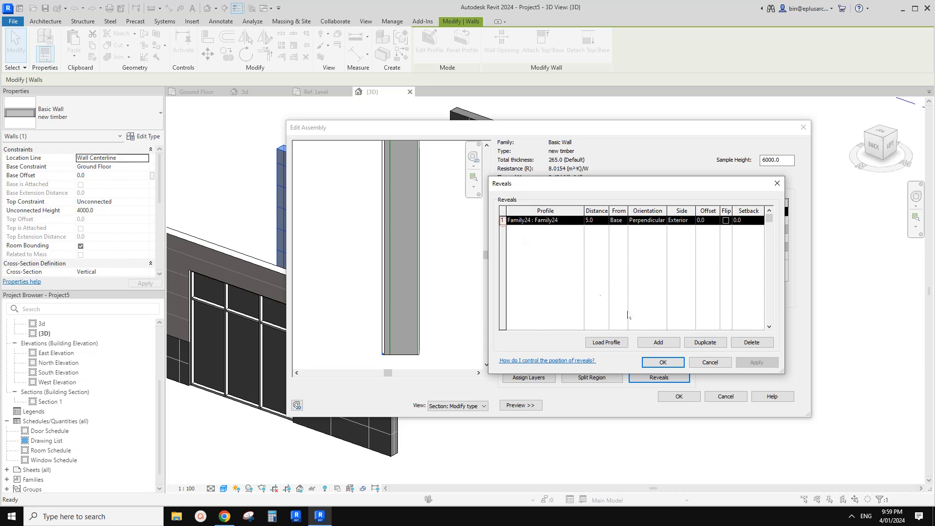
left_click(713, 342)
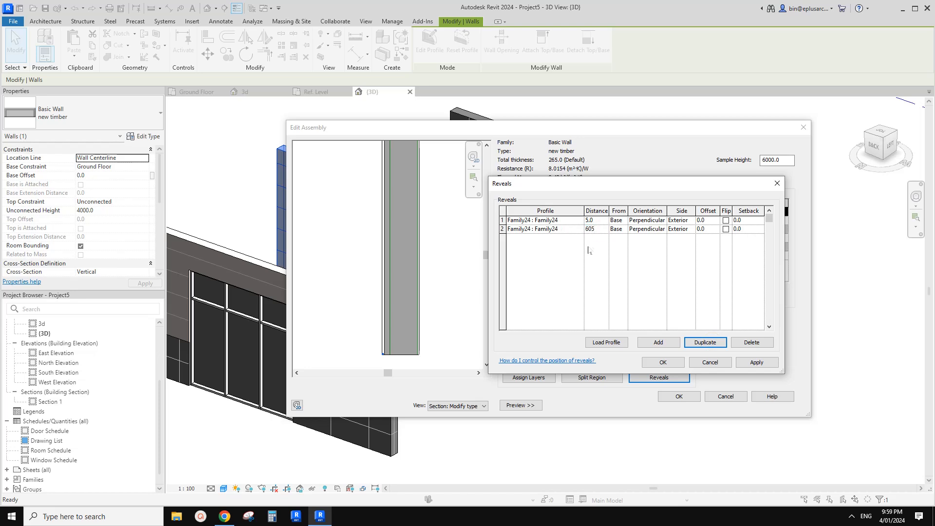
left_click(503, 229)
left_click(662, 343)
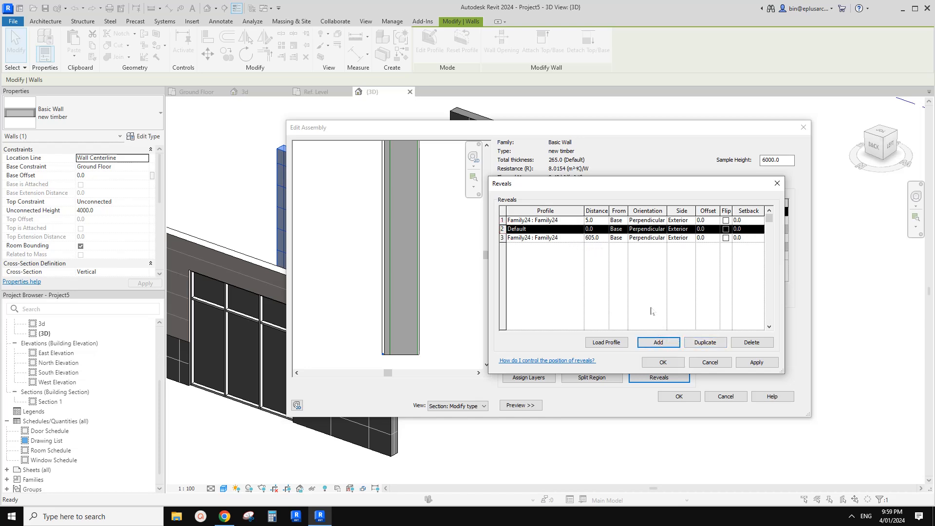
left_click(761, 343)
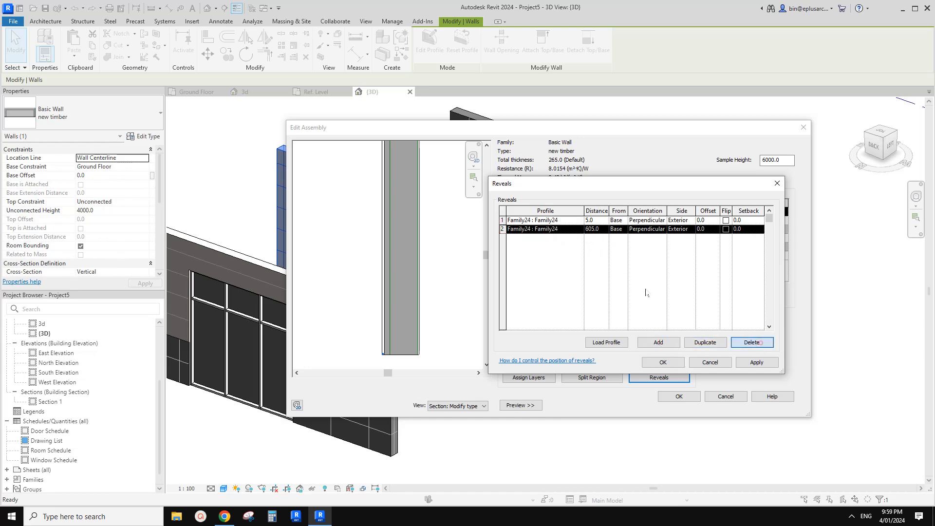
left_click(706, 342)
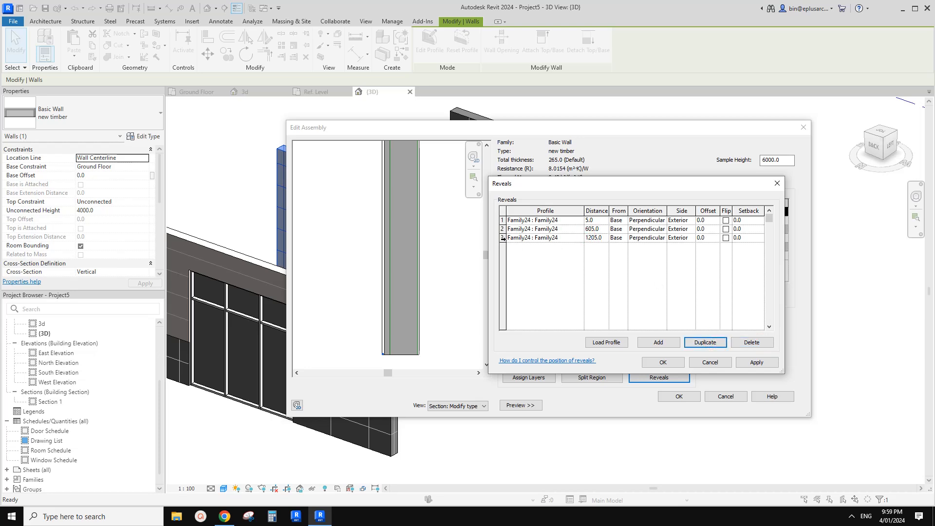
- Duplicate the 1205 reveal, set the copy's distance from the base to 1805, and confirm the reveals and wall type changes
left_click(503, 238)
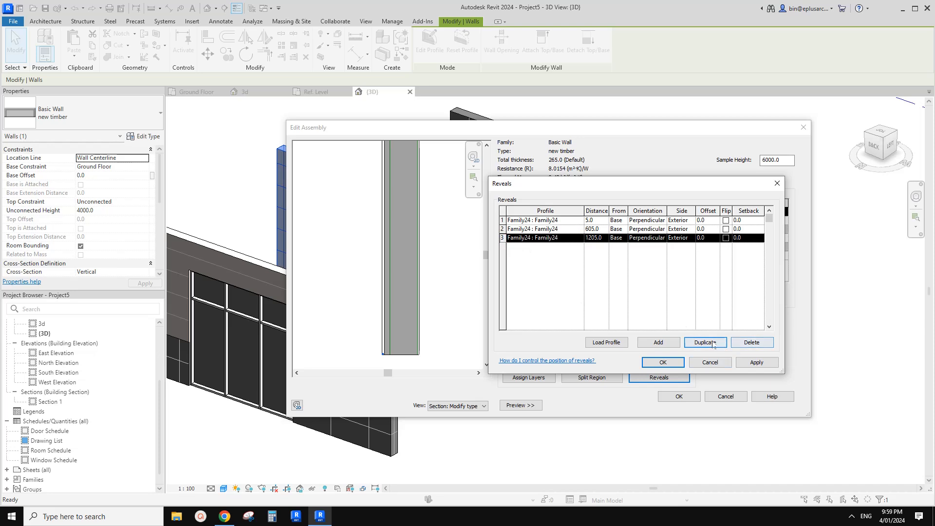
left_click(667, 342)
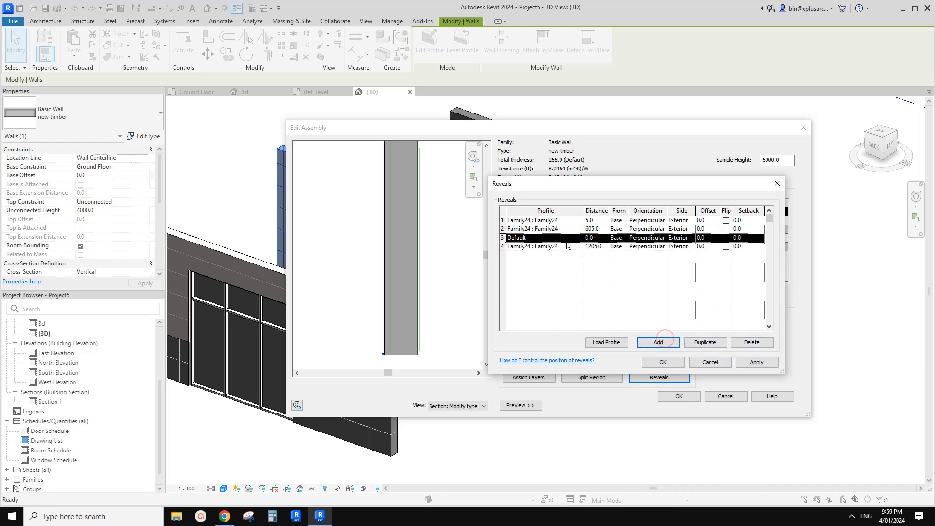
left_click(740, 343)
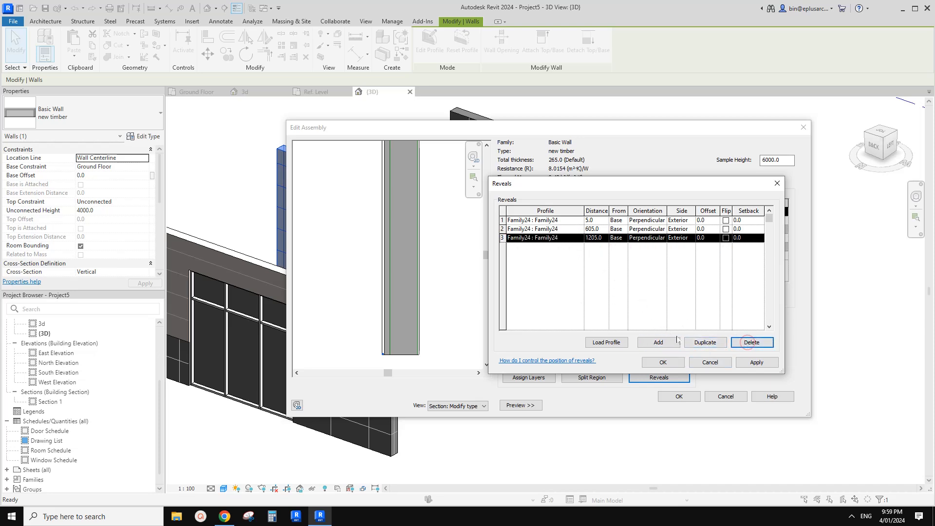
left_click(705, 343)
left_click(589, 247)
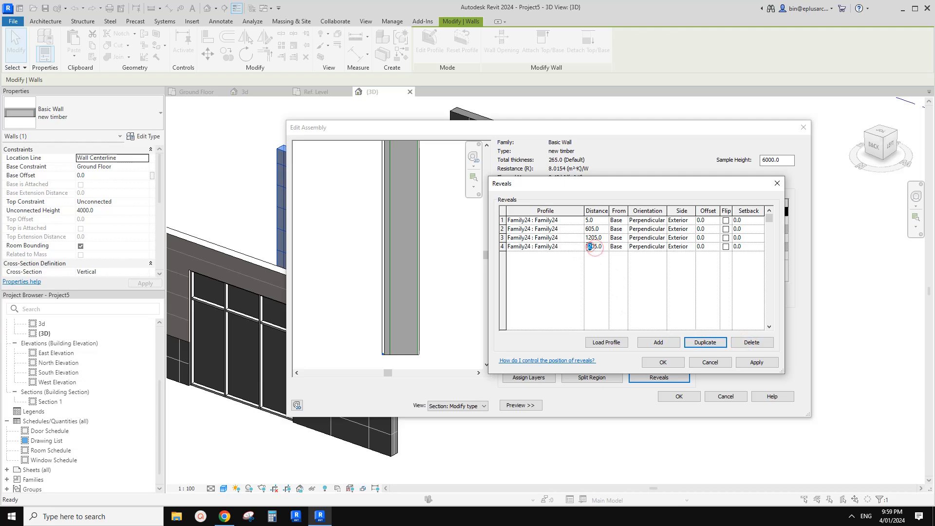
type("1805.0")
left_click(663, 362)
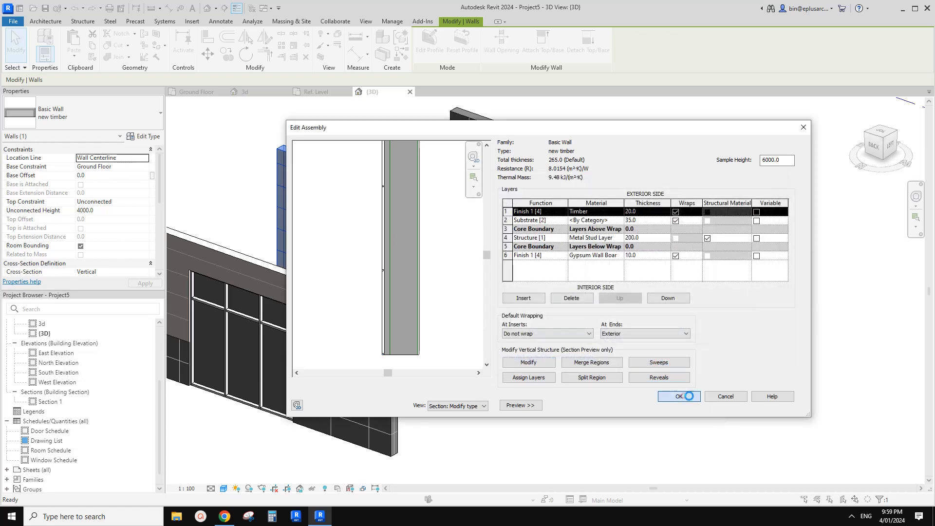
left_click(680, 396)
left_click(688, 403)
- Examine the horizontal reveals on the stacked wall's timber part around the glazed opening in the 3D view
scroll(389, 307, "up", 5)
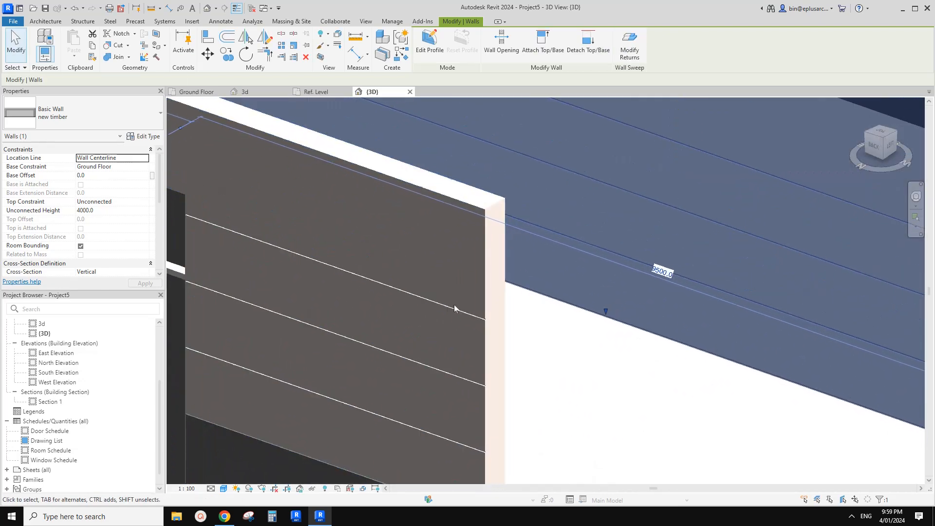
middle_click_drag(431, 310, 539, 321)
scroll(463, 311, "down", 2)
scroll(539, 321, "down", 3)
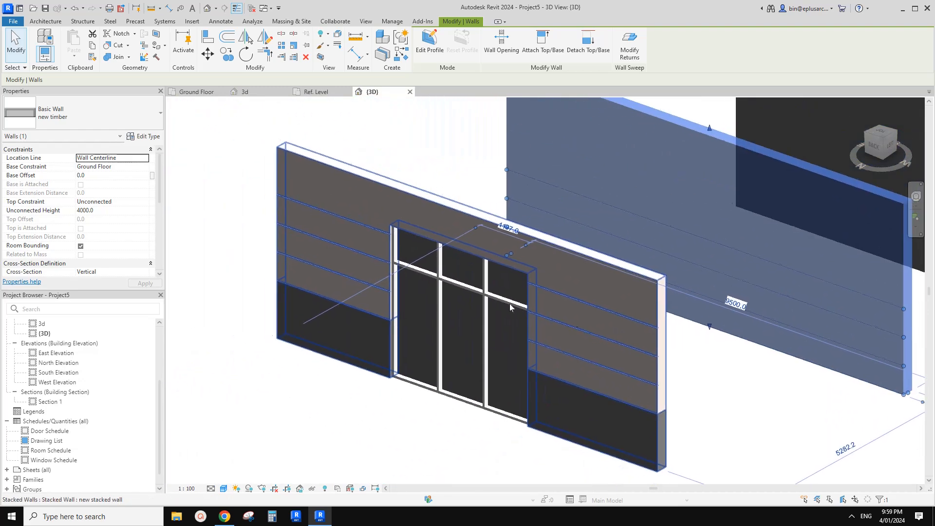
scroll(314, 232, "up", 4)
middle_click_drag(333, 203, 367, 241)
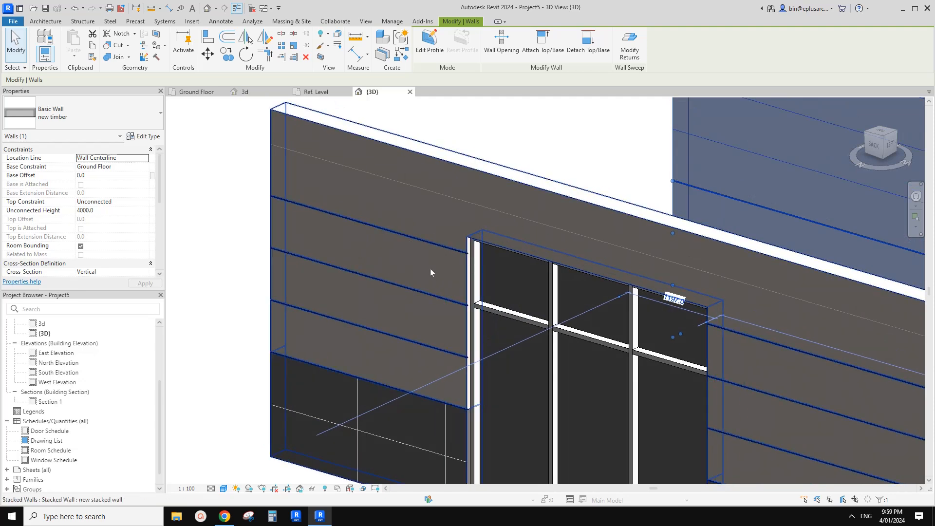
middle_click_drag(410, 265, 409, 272)
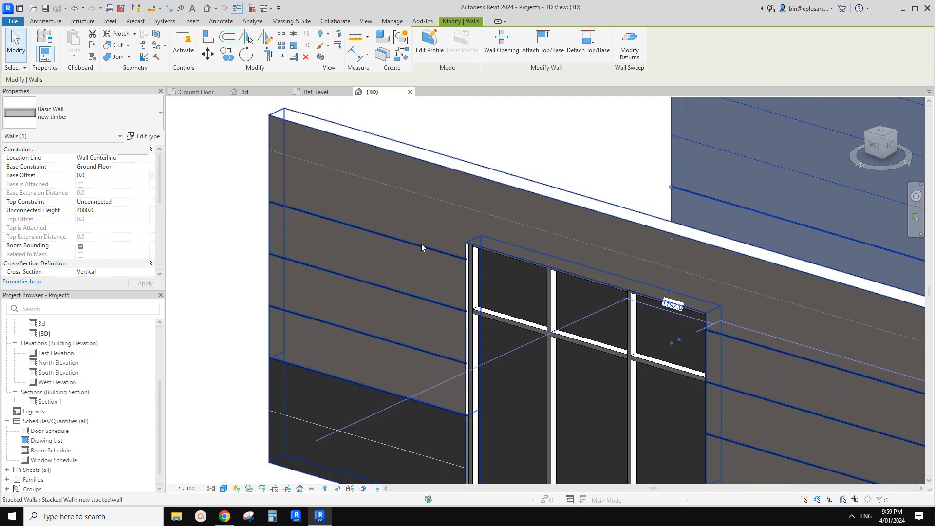
scroll(424, 251, "down", 2)
middle_click_drag(433, 248, 387, 276, "shift")
- Clear the selection and compare the stacked wall, the timber wall with reveals and the dark tiled wall in 3D
key("Escape")
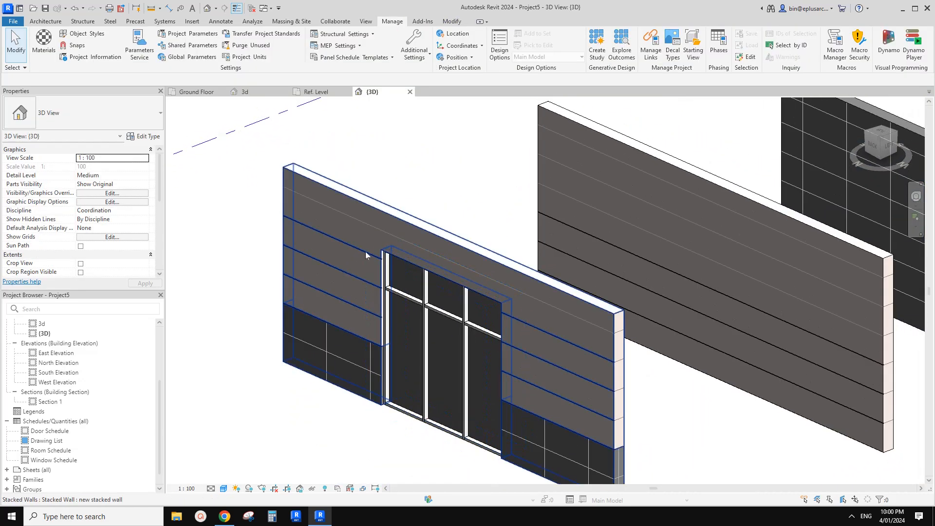
left_click(352, 246)
left_click(399, 177)
scroll(404, 186, "down", 2)
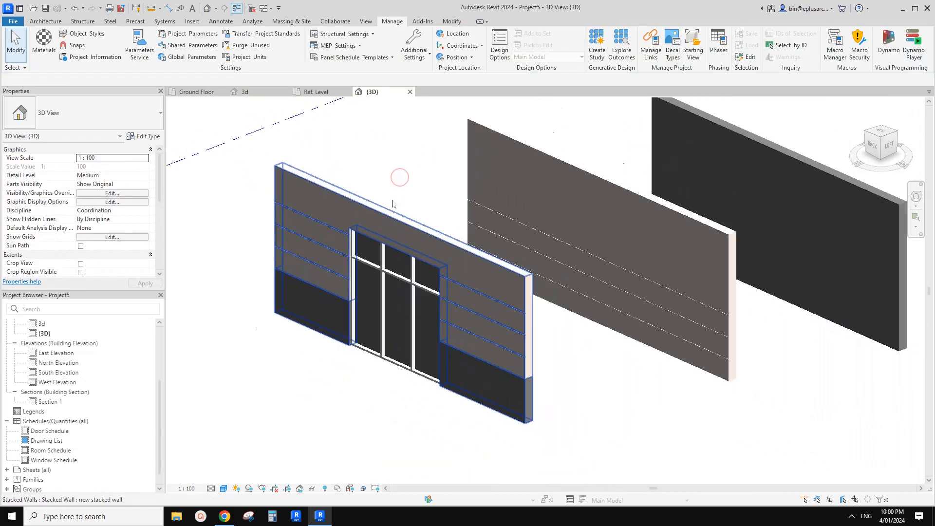
mouse_move(449, 276)
middle_mouse_down("shift")
mouse_move(443, 281)
mouse_move(455, 286)
middle_mouse_up("shift")
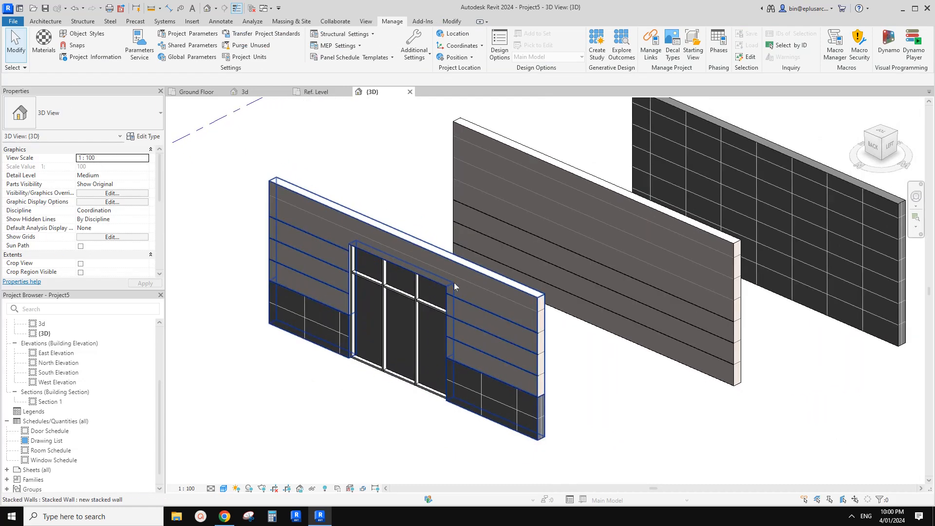
middle_click_drag(466, 294, 495, 294, "shift")
scroll(512, 292, "up", 1)
middle_click_drag(549, 306, 502, 301)
scroll(503, 305, "up", 1)
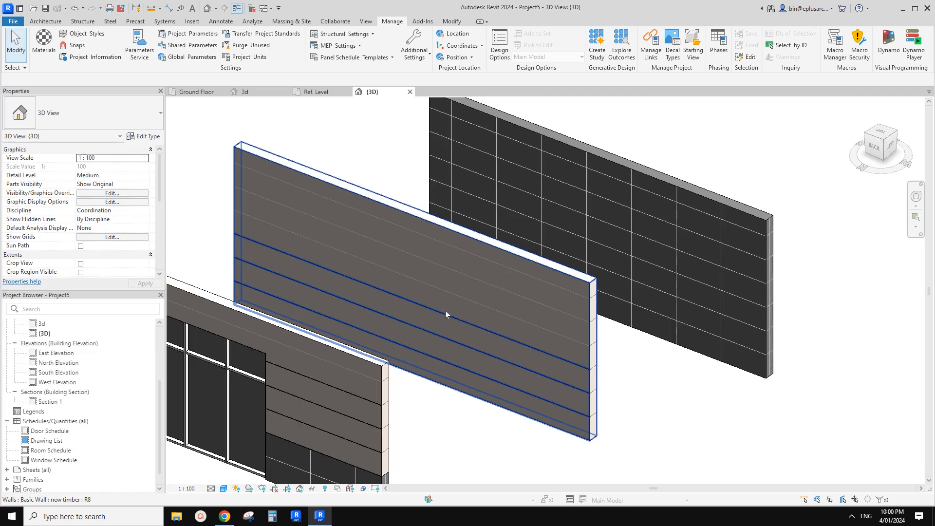
scroll(445, 322, "down", 7)
middle_click_drag(528, 317, 537, 272, "shift")
scroll(457, 284, "up", 4)
middle_click_drag(428, 288, 284, 416, "shift")
scroll(337, 338, "up", 3)
scroll(344, 351, "down", 1)
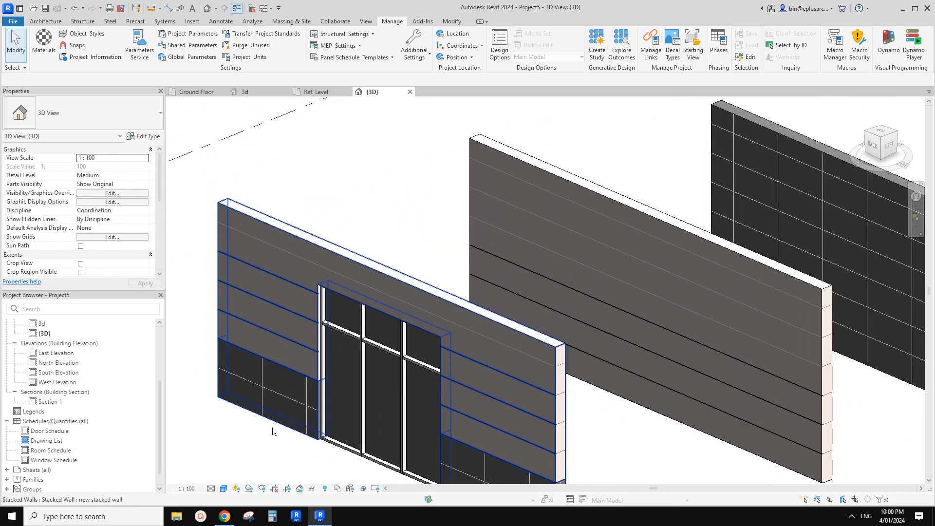
- Check the facade reference photo in Google Docs in Chrome, return to Revit and inspect the reveal ends beside the glazed opening
left_click(226, 516)
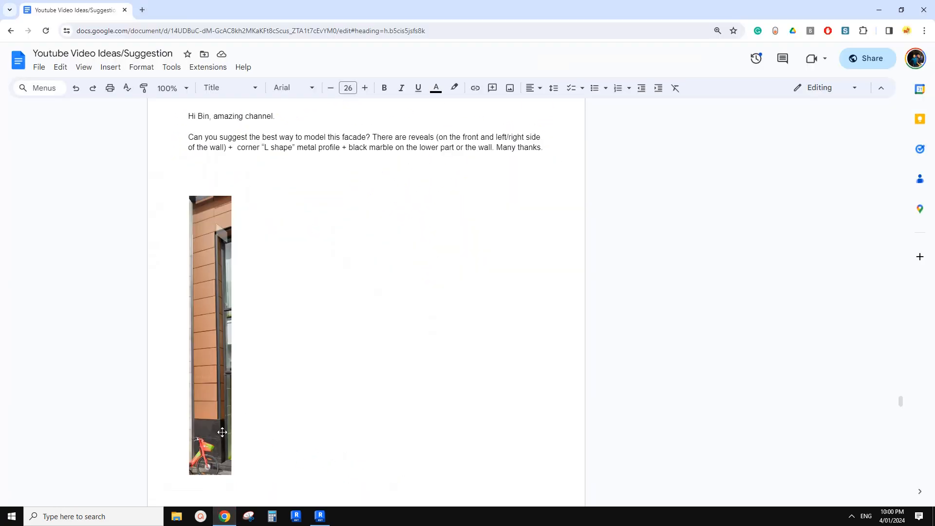
left_click(320, 515)
scroll(357, 416, "up", 6)
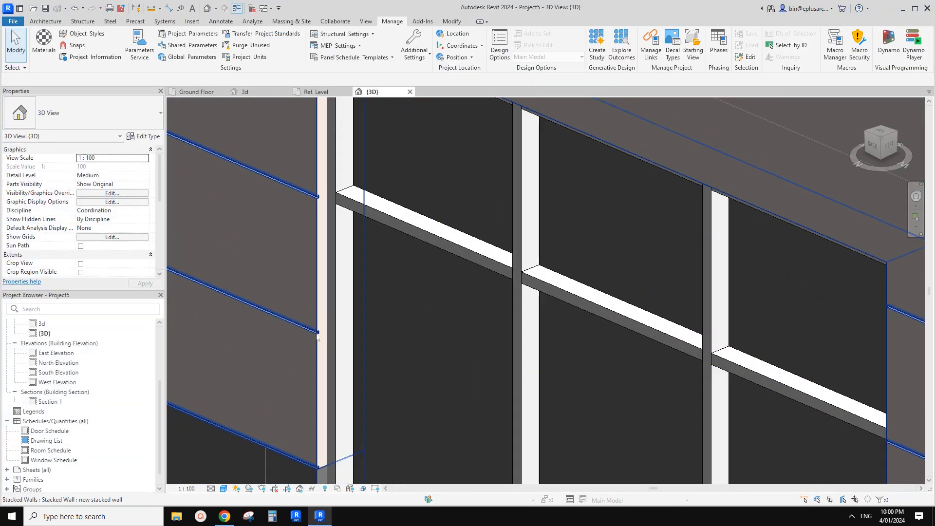
left_click(318, 335)
scroll(318, 333, "up", 3)
key("Escape")
left_click(316, 334)
scroll(315, 338, "down", 1)
middle_click_drag(314, 334, 368, 256)
scroll(387, 340, "down", 2)
scroll(376, 292, "up", 1)
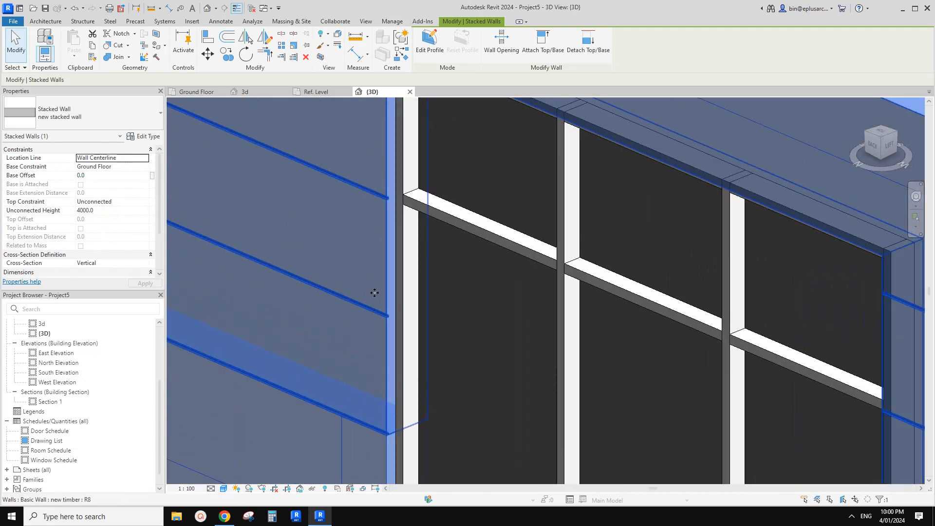
left_click(374, 293)
scroll(375, 293, "down", 3)
key("Escape")
middle_click_drag(334, 338, 398, 318)
left_click(189, 344)
middle_click_drag(339, 407, 307, 397)
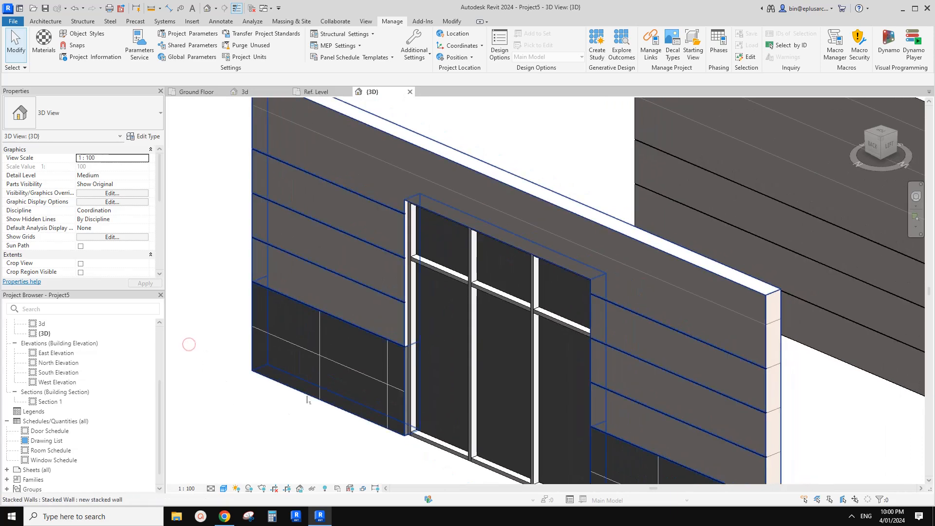
- Select the whole stacked wall and its upper new timber wall individually to inspect them, and clear the selection
left_click(293, 334)
left_click(224, 316)
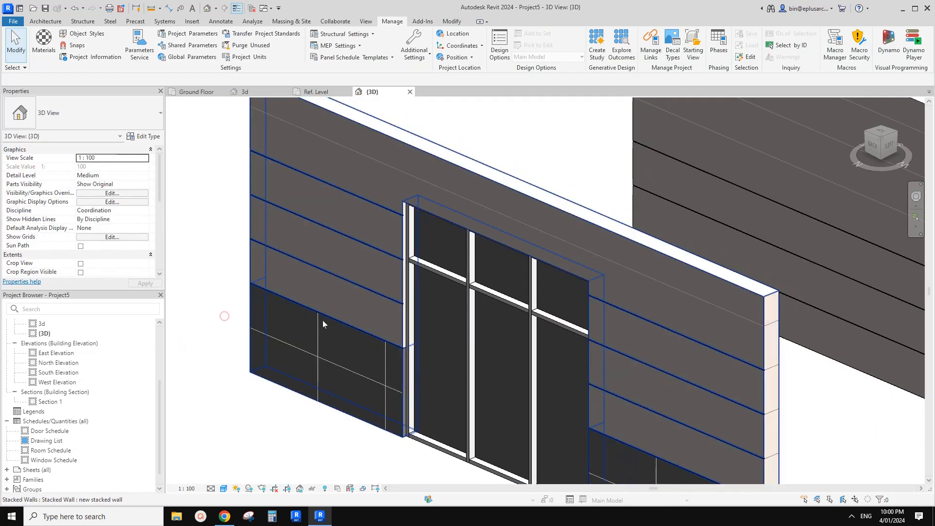
left_click(288, 328)
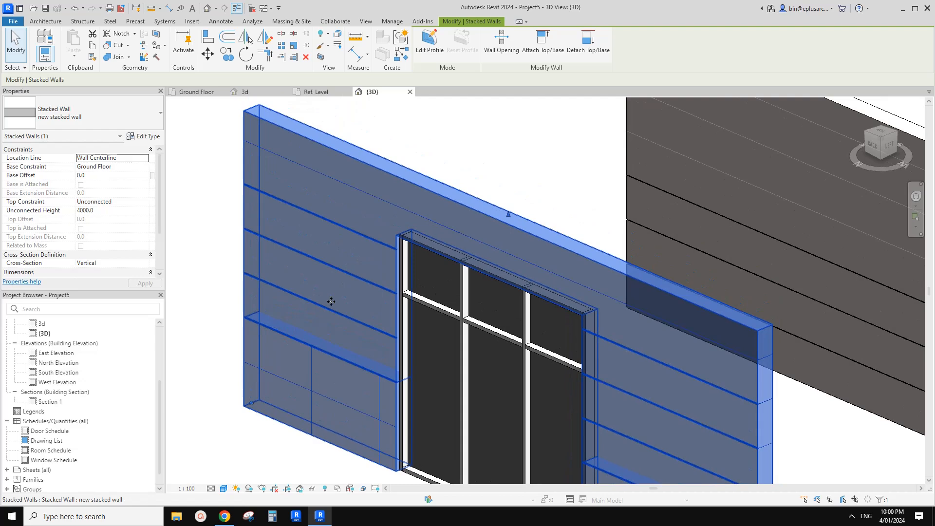
scroll(344, 338, "down", 2)
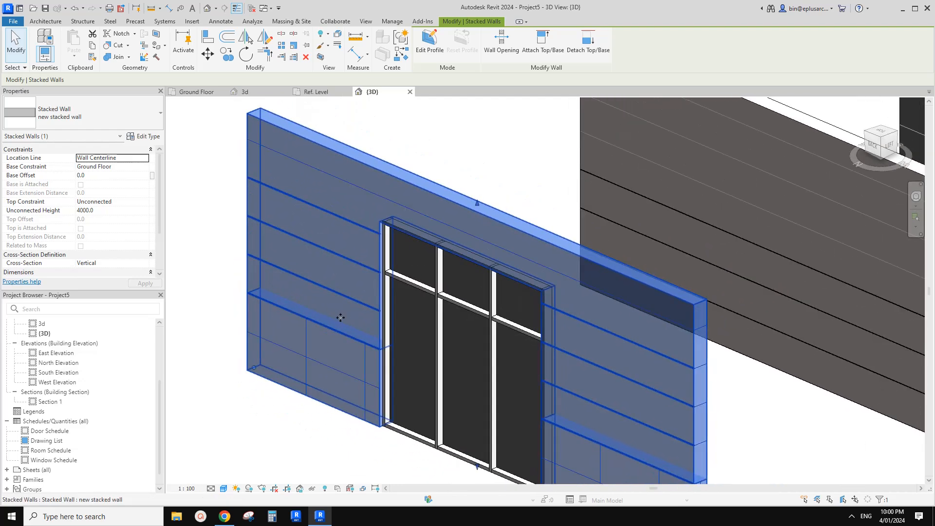
left_click(208, 292)
key("Tab")
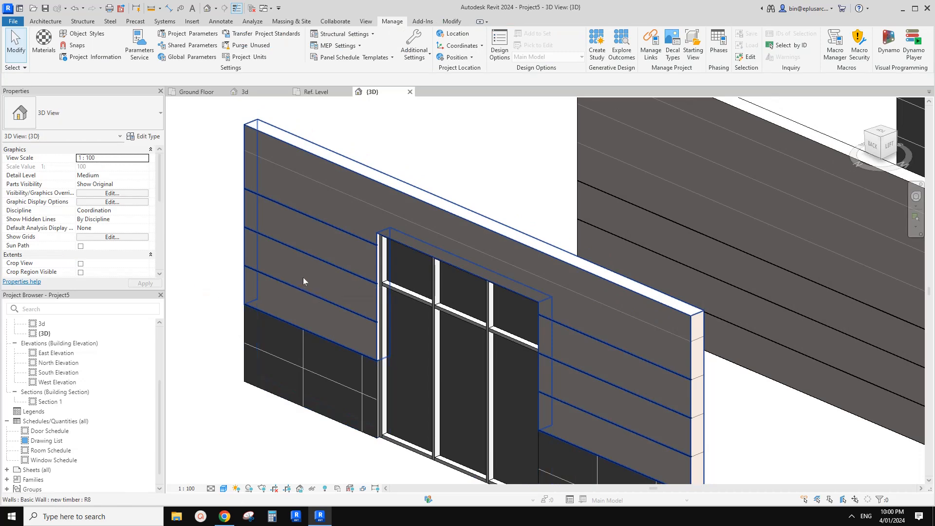
left_click(303, 277)
middle_click_drag(352, 253, 352, 250)
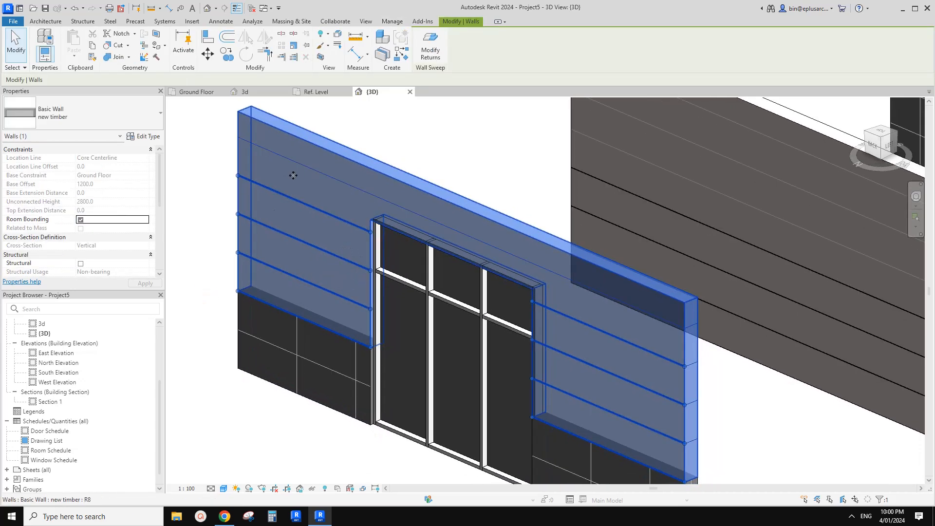
left_click(196, 338)
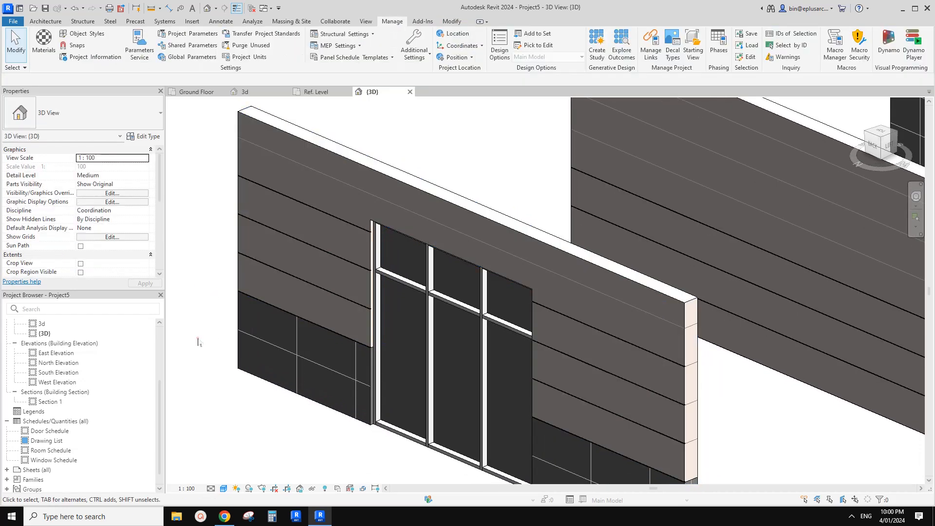
left_click(268, 323)
middle_click_drag(355, 369, 295, 398)
key("Escape")
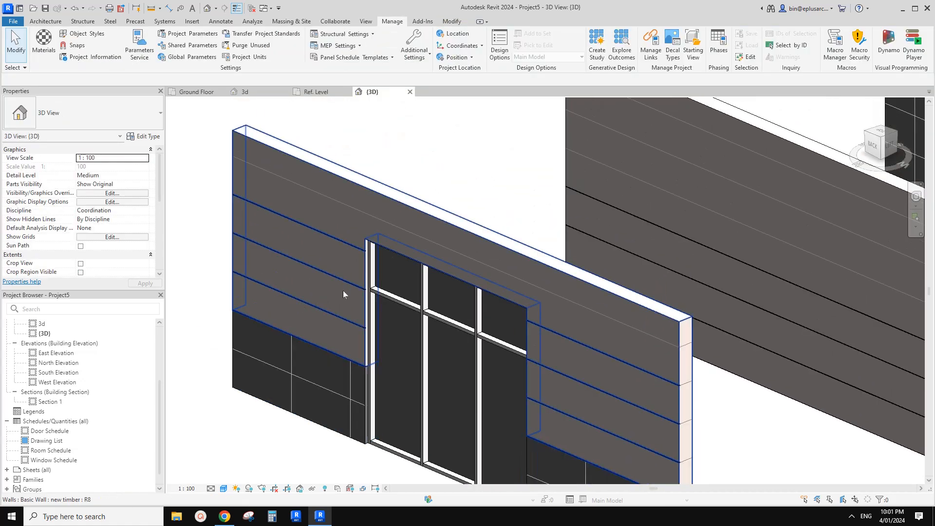
- Select the stacked wall's upper new timber wall and try Modify Returns on a reveal end beside the glazed opening
left_click(343, 291)
key("Escape")
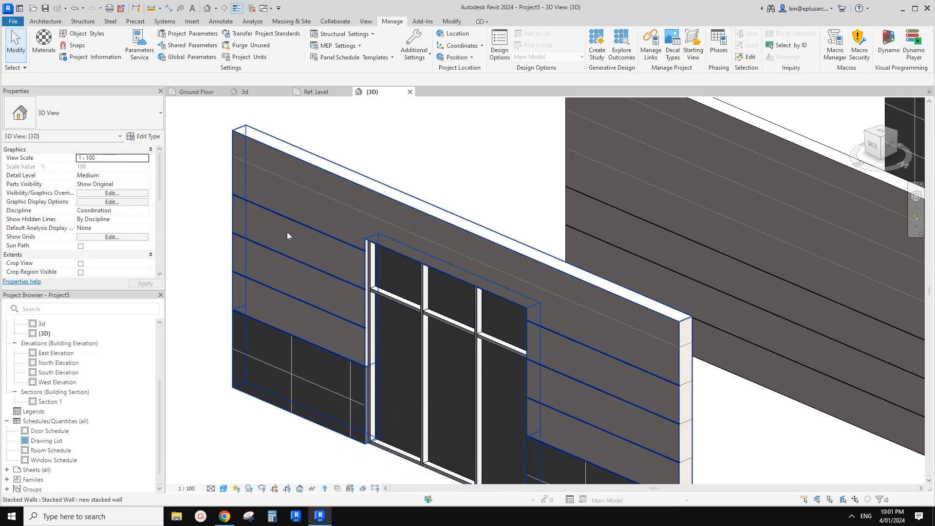
left_click(287, 235)
key("Escape")
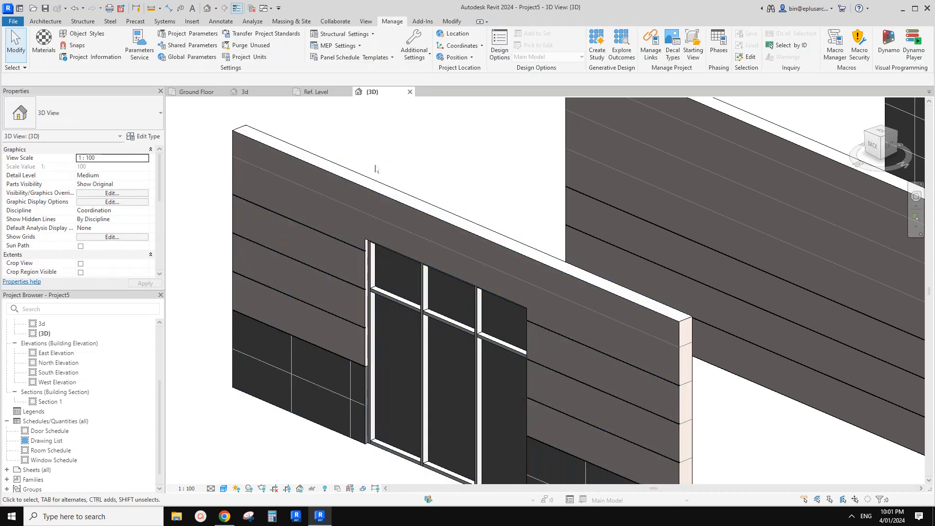
key("Tab")
left_click(314, 212)
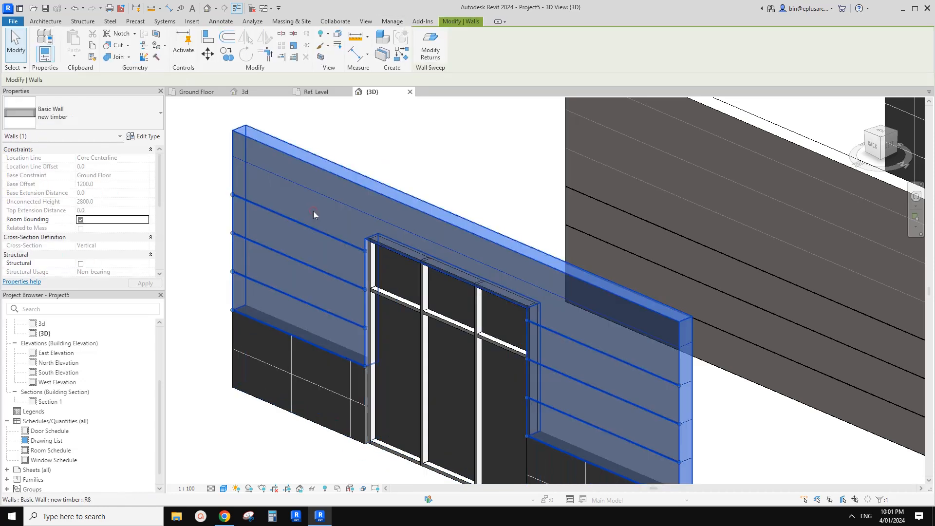
scroll(367, 270, "up", 2)
scroll(368, 270, "up", 2)
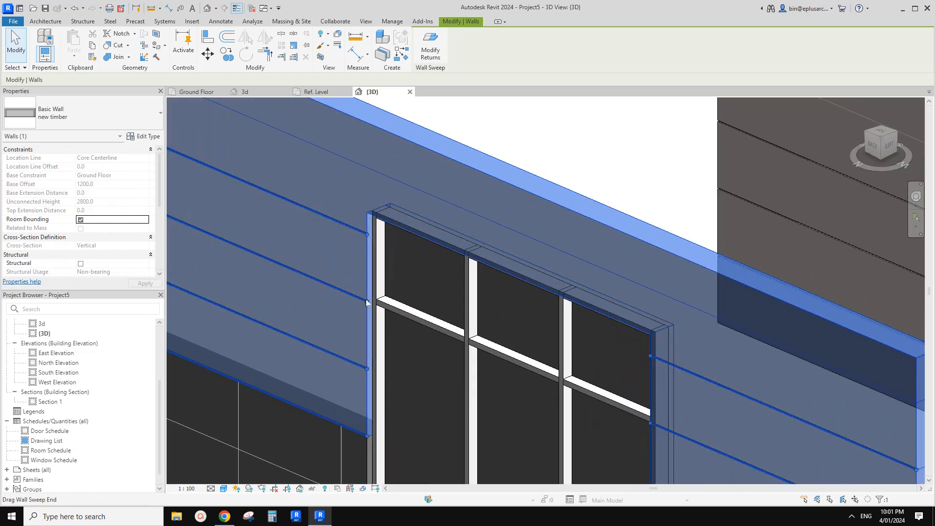
scroll(367, 373, "up", 1)
middle_click_drag(364, 363, 350, 320)
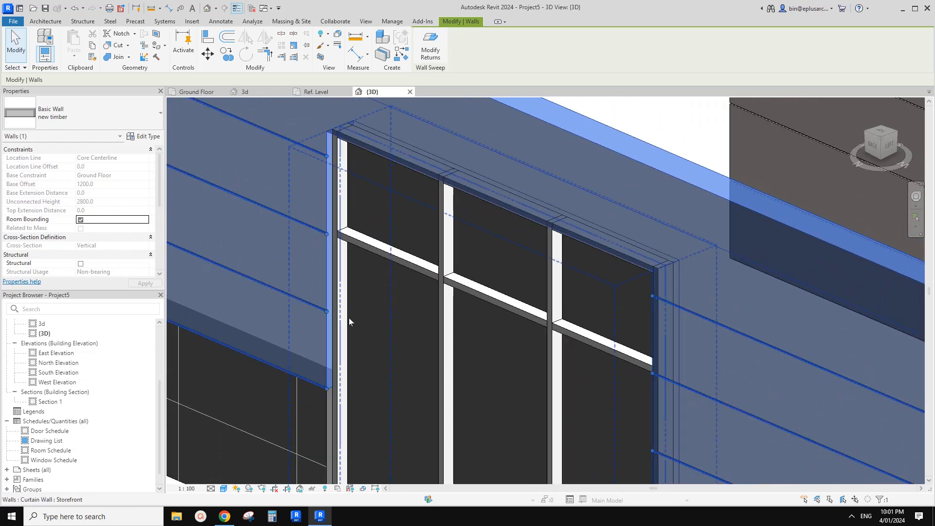
middle_click_drag(350, 275, 340, 292)
scroll(320, 252, "up", 4)
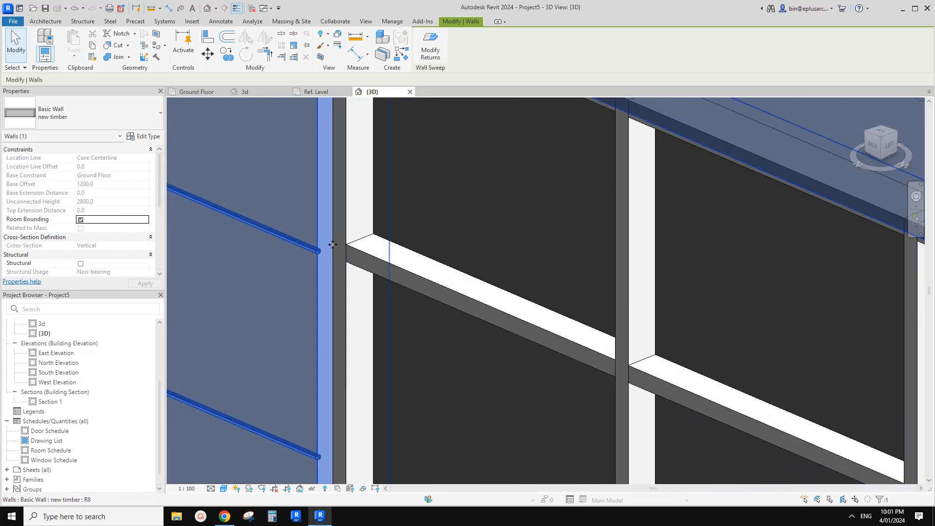
middle_click_drag(330, 244, 331, 290)
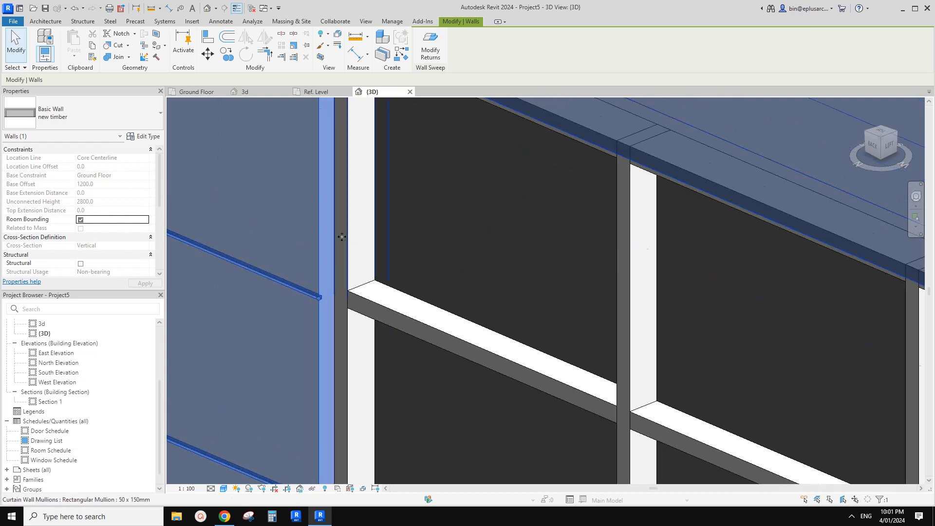
left_click(430, 50)
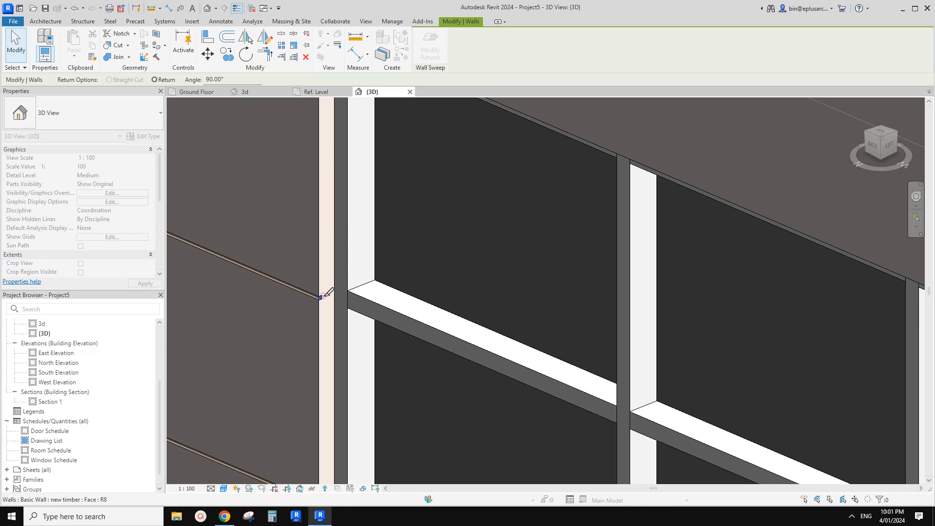
scroll(325, 294, "up", 2)
key("Escape")
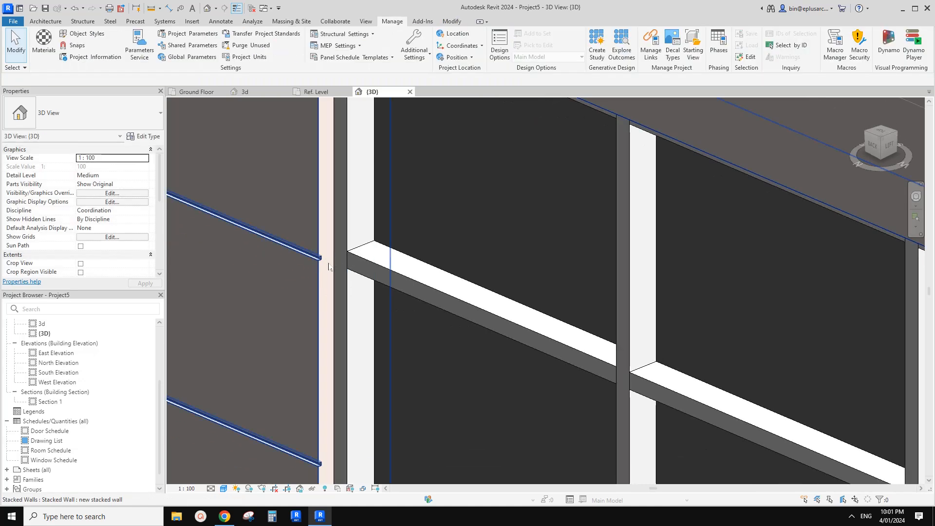
- Try to stretch the middle reveal's end past the timber wall's edge beside the glazed opening
left_click(320, 261)
scroll(321, 262, "up", 1)
key("Escape")
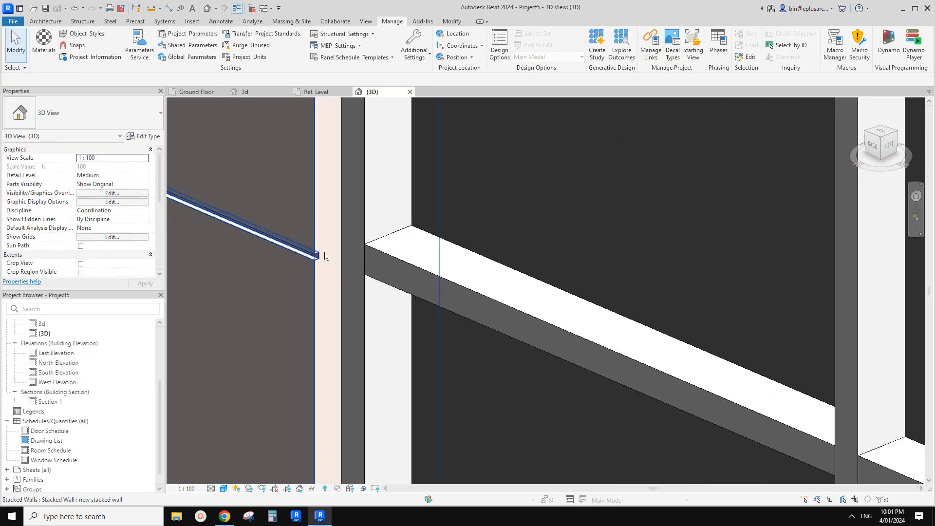
left_click(322, 255)
scroll(321, 256, "up", 2)
left_click_drag(317, 254, 323, 273)
scroll(307, 256, "up", 2)
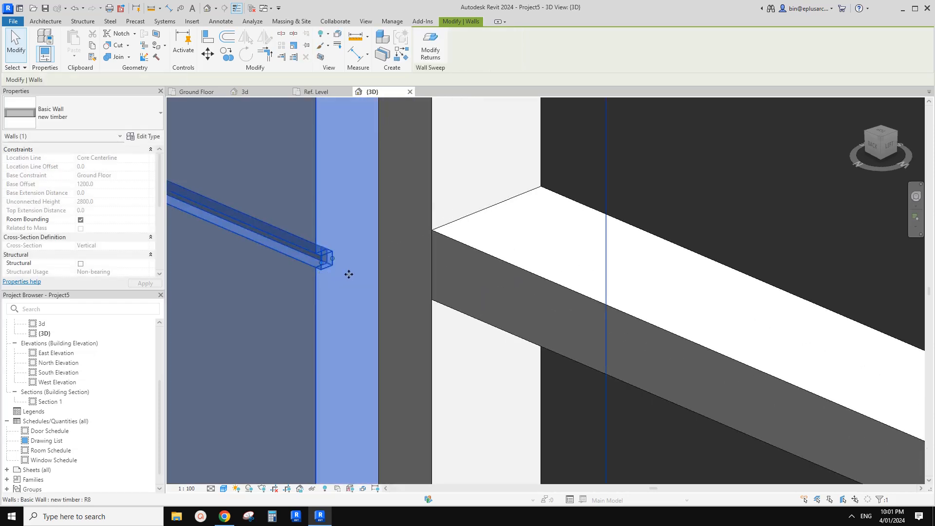
- Undo the changes made to the reveal's end beside the glazed opening
key("ctrl+z")
key("ctrl+z")
key("ctrl+z")
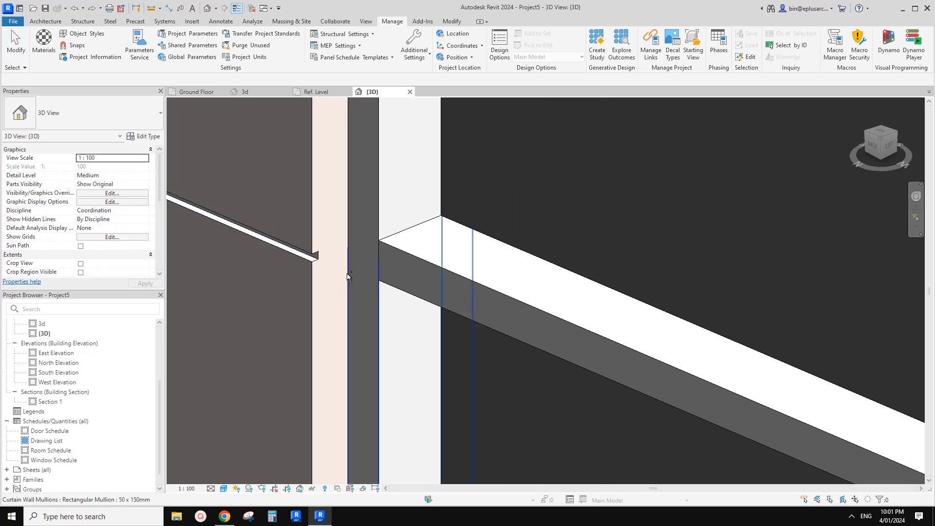
- Reselect the upper timber wall and try to move the reveal's end around onto the opening's side face
scroll(304, 255, "up", 2)
left_click(303, 255)
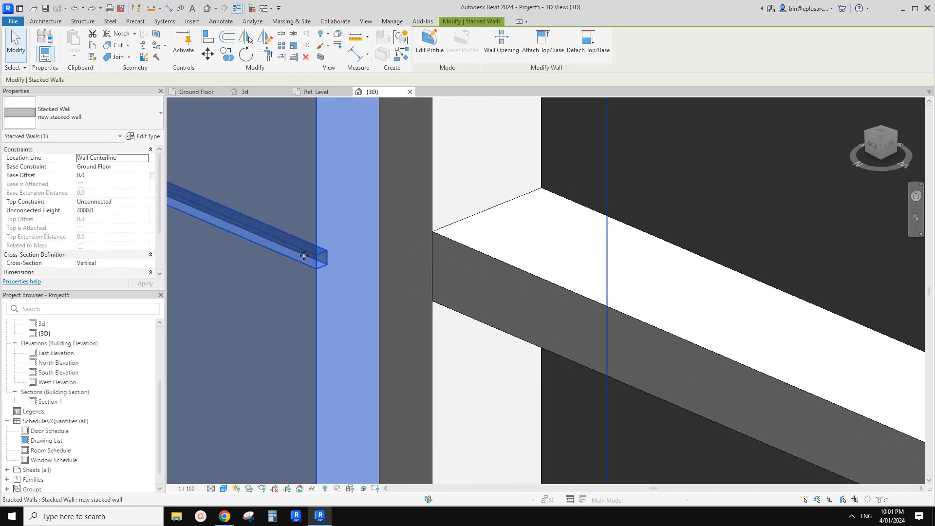
left_click(311, 261)
scroll(317, 264, "up", 1)
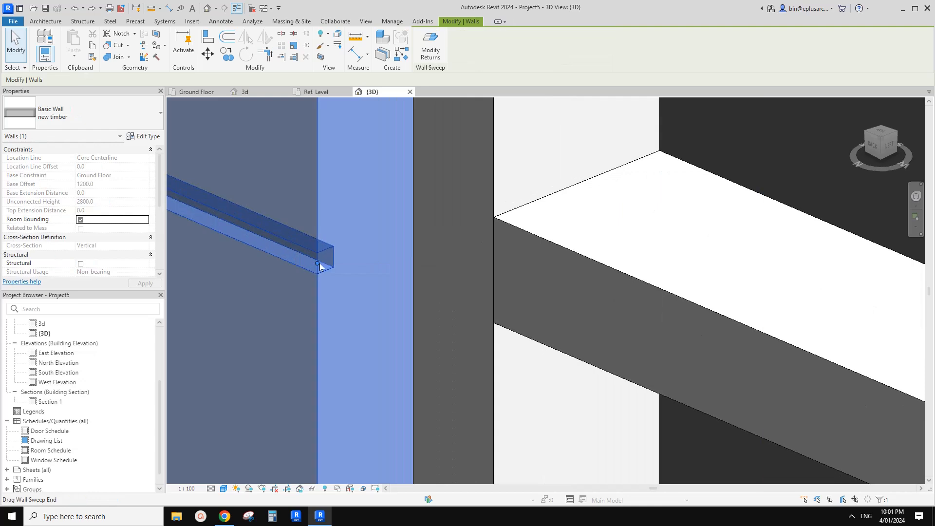
left_click_drag(319, 264, 338, 258)
middle_click_drag(319, 266, 341, 257)
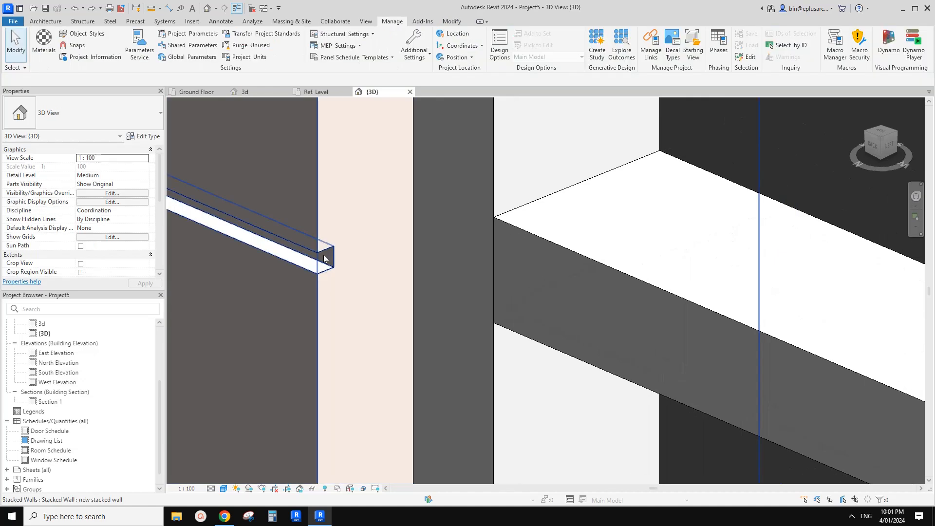
- Try pulling the reveal's end and its return inward and outward across the timber wall's edge
left_click(323, 261)
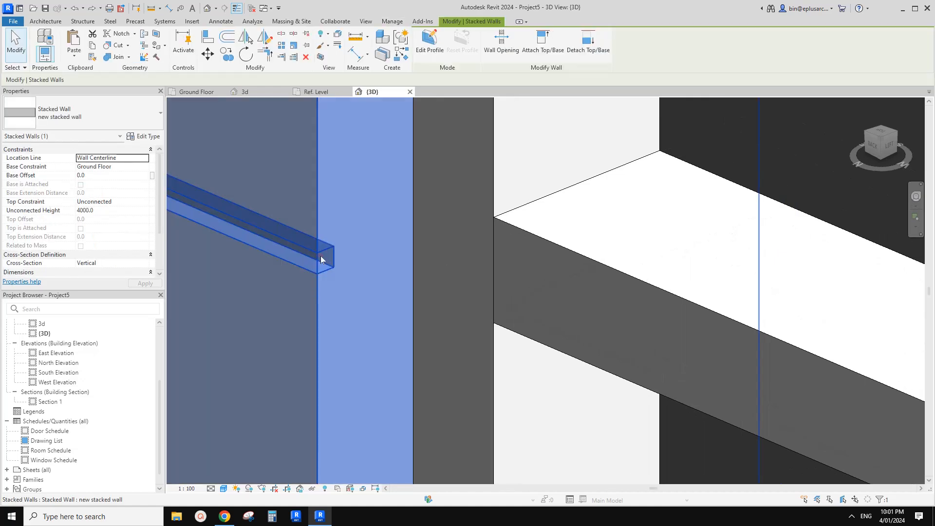
key("Escape")
key("Tab")
left_click(317, 262)
left_click_drag(317, 263, 309, 270)
scroll(312, 259, "up", 2)
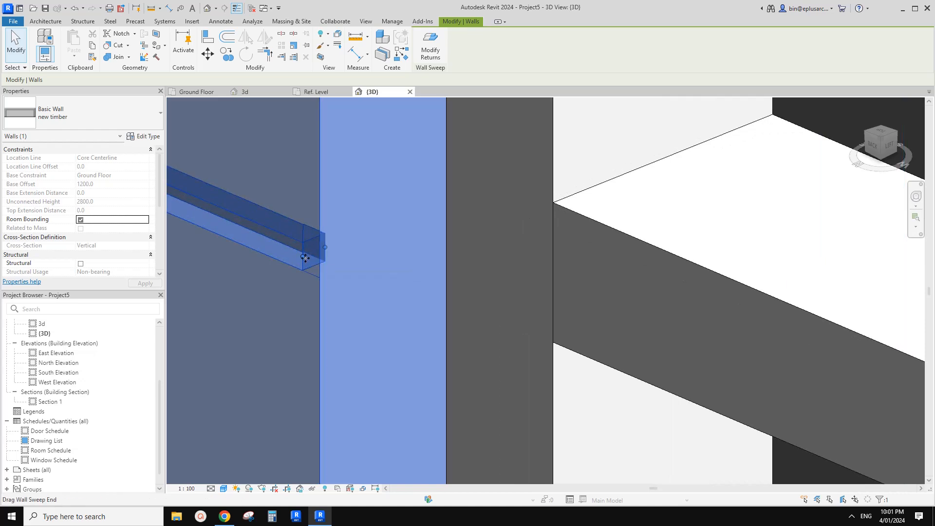
left_click_drag(308, 260, 370, 268)
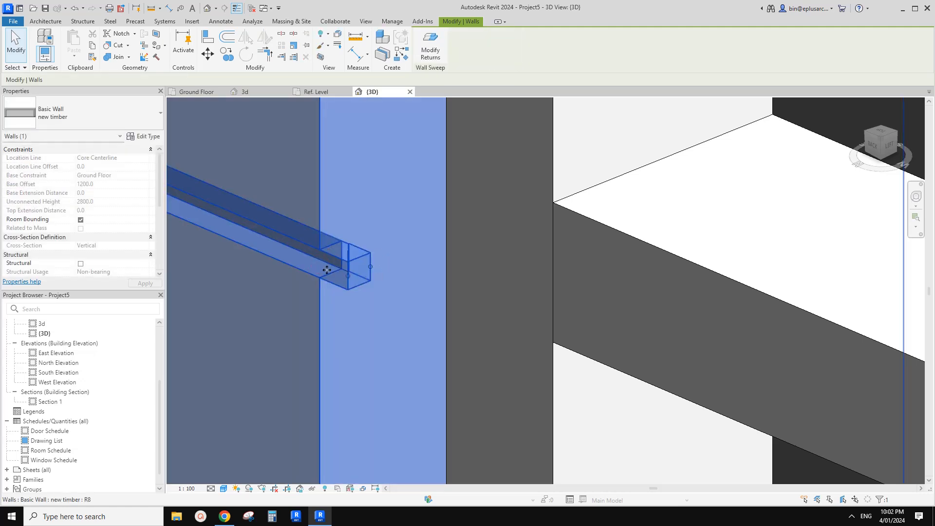
left_click_drag(370, 267, 417, 247)
left_click_drag(343, 275, 330, 273)
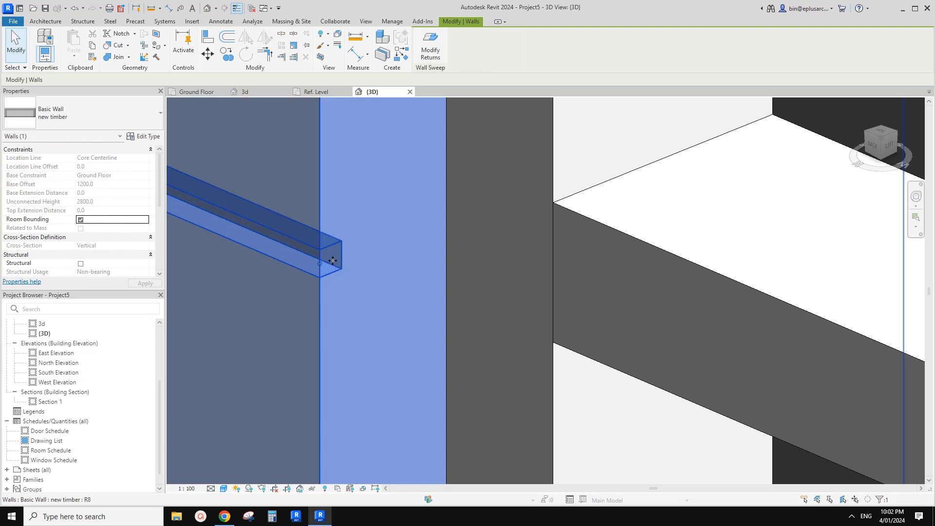
- Wrap the reveal around the wall edge onto the opening's side face and align its corner with the edge
left_click_drag(319, 263, 324, 267)
scroll(329, 284, "up", 3)
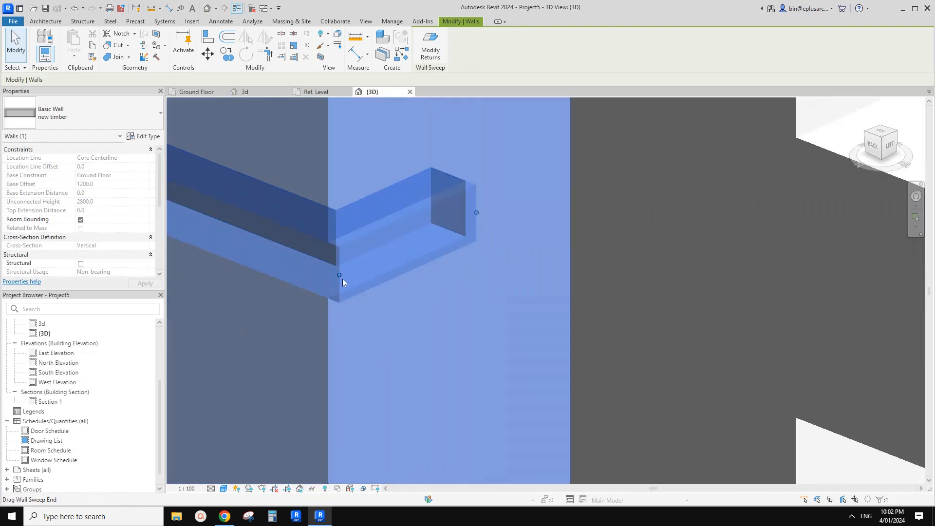
left_click_drag(342, 280, 334, 273)
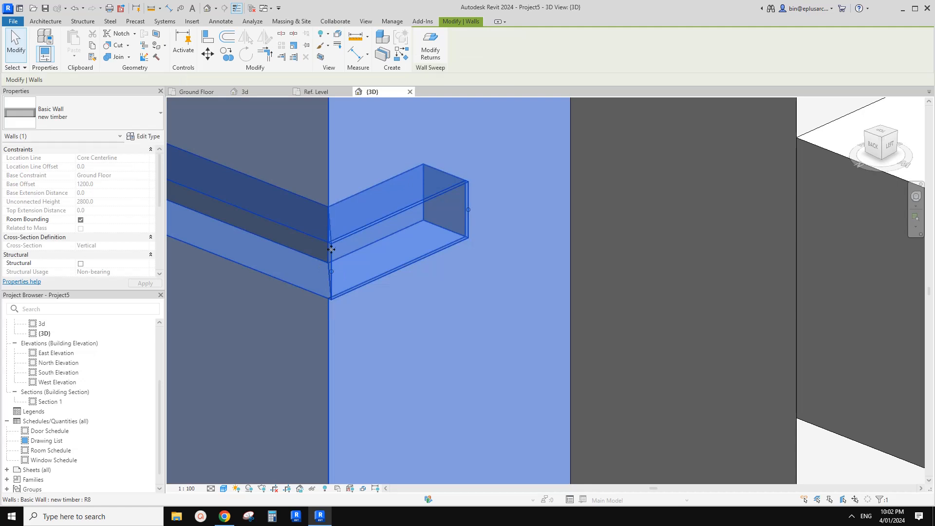
- Extend the reveal's return across the opening's side face to the curtain wall mullion
mouse_move(334, 271)
left_mouse_down()
mouse_move(469, 207)
mouse_move(583, 174)
mouse_move(567, 165)
left_mouse_up()
scroll(555, 178, "down", 2)
middle_click_drag(560, 176, 553, 185)
left_click_drag(555, 181, 565, 176)
- Examine the corner and return of the wrapped reveal beside the glazed opening
key("Escape")
scroll(442, 226, "down", 3)
middle_click_drag(450, 239, 446, 255)
scroll(430, 243, "up", 3)
left_click(397, 255)
scroll(397, 256, "up", 3)
key("Escape")
left_click(415, 280)
key("Escape")
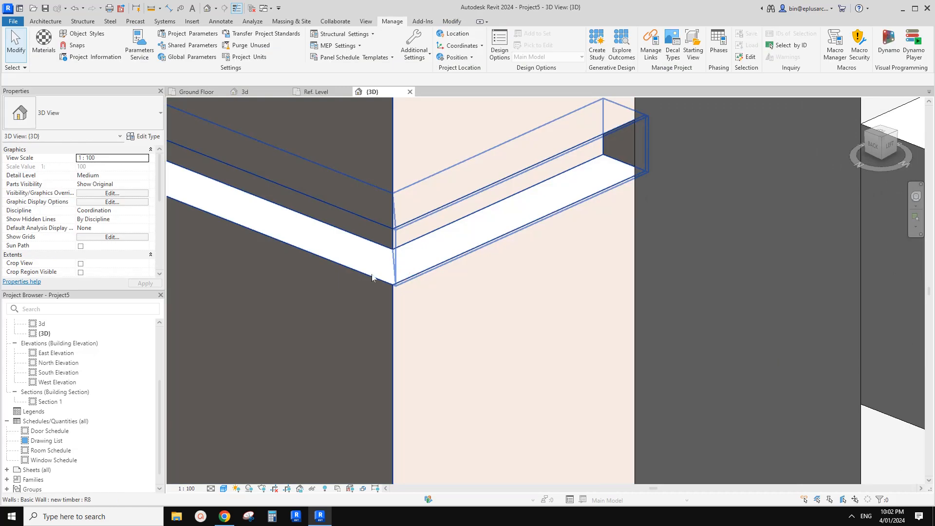
- Remove the reveal's return by pulling its corner back to the timber wall's edge beside the opening
left_click(372, 274)
left_click_drag(396, 258, 392, 257)
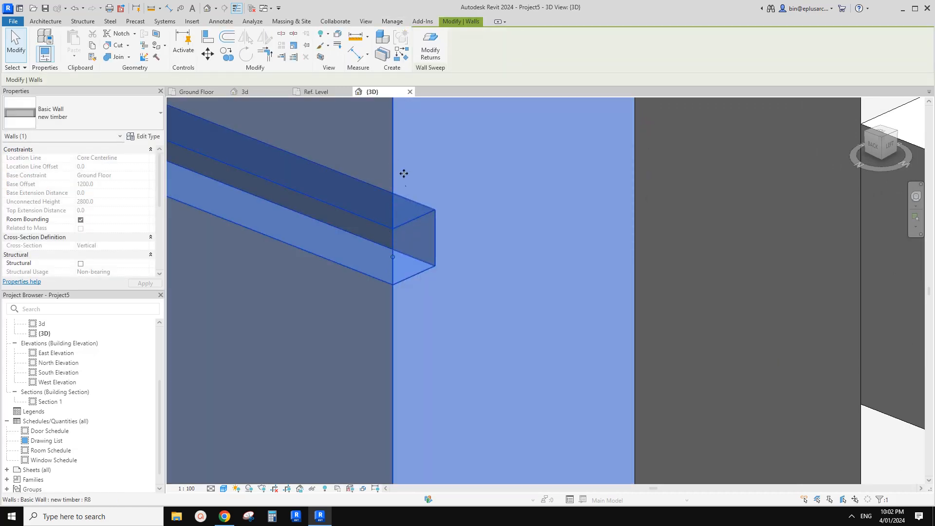
scroll(419, 229, "down", 4)
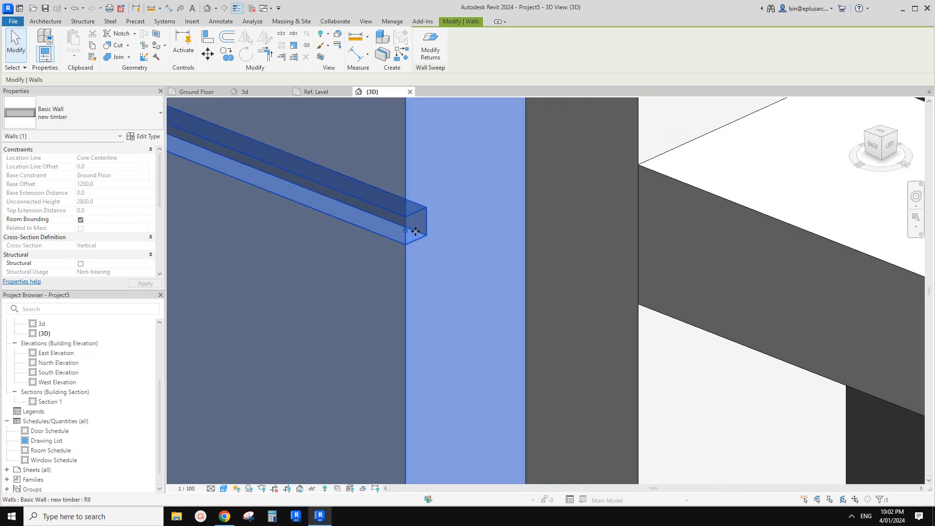
scroll(415, 231, "down", 5)
key("Escape")
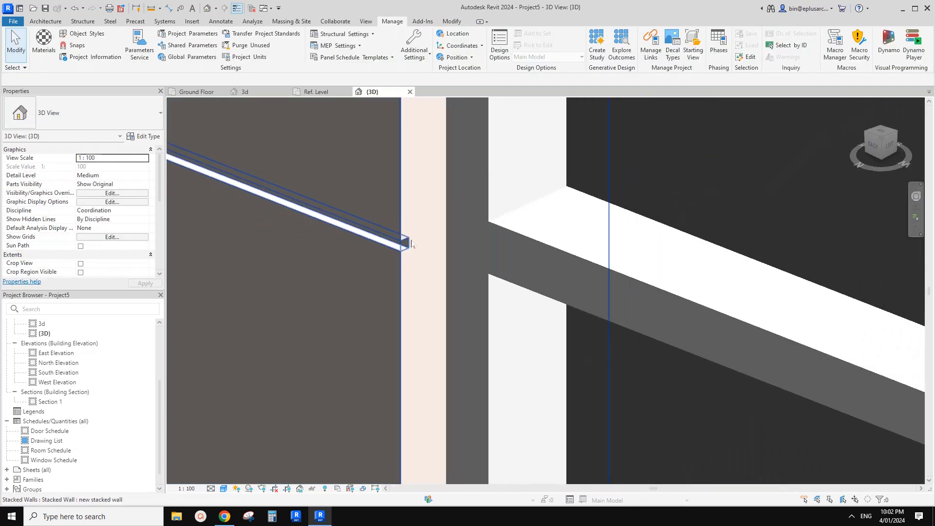
- Review the reveals and glazed opening in the context of the whole facade in 3D
scroll(412, 243, "down", 3)
scroll(405, 261, "down", 3)
middle_click_drag(425, 277, 425, 277, "shift")
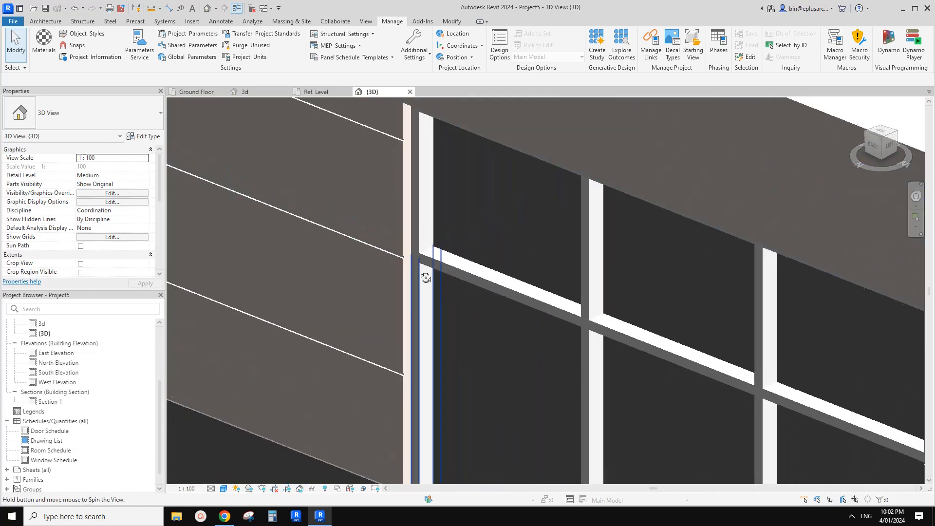
scroll(409, 254, "down", 5)
scroll(405, 237, "down", 6)
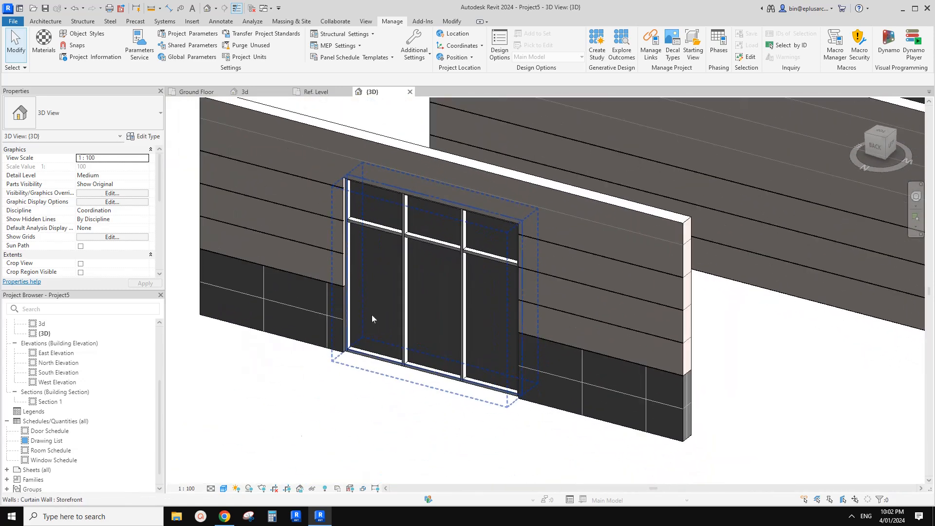
- Switch to Chrome to check the facade photo's corner profile, return to Revit and inspect the glazed opening's edges
left_click(224, 516)
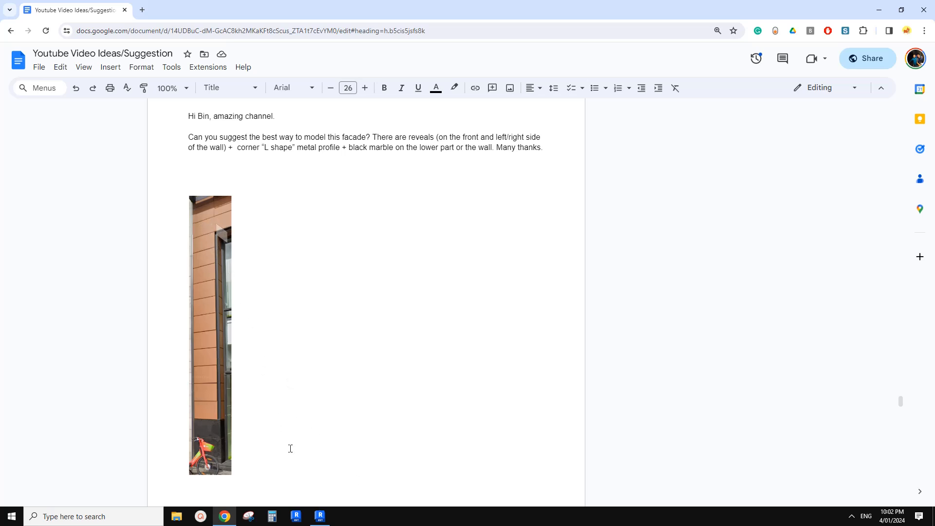
left_click(320, 516)
scroll(419, 316, "up", 6)
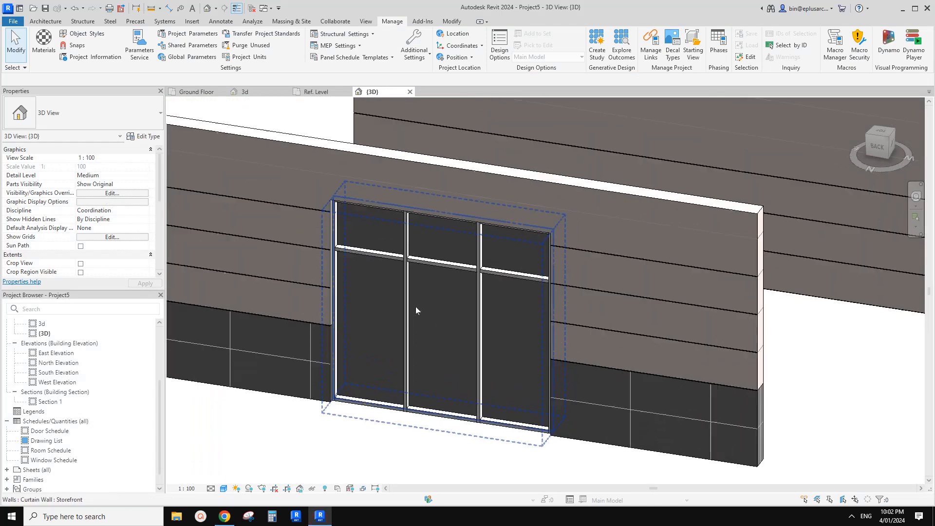
scroll(391, 295, "up", 4)
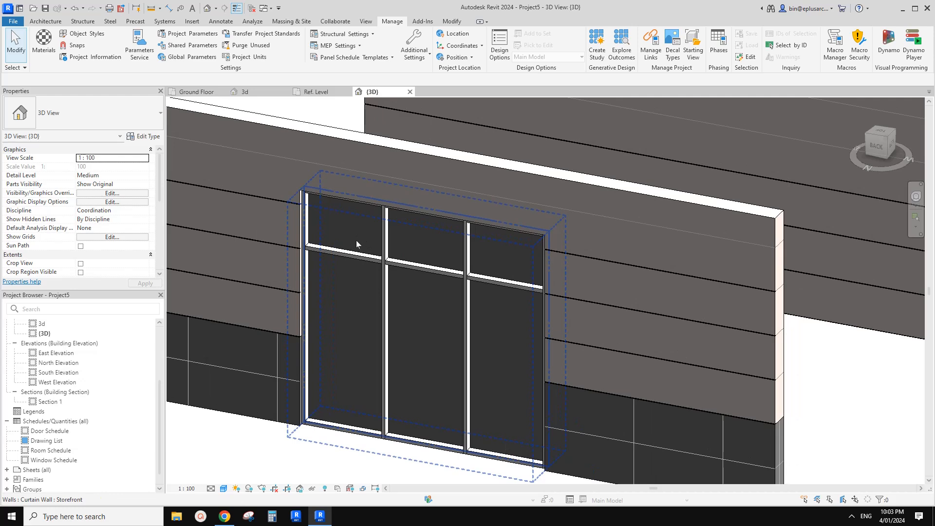
scroll(355, 240, "up", 2)
- Start an in-place model in the Walls category with the default name, and open and cancel a sweep in it
left_click(45, 21)
left_click(117, 51)
left_click(135, 95)
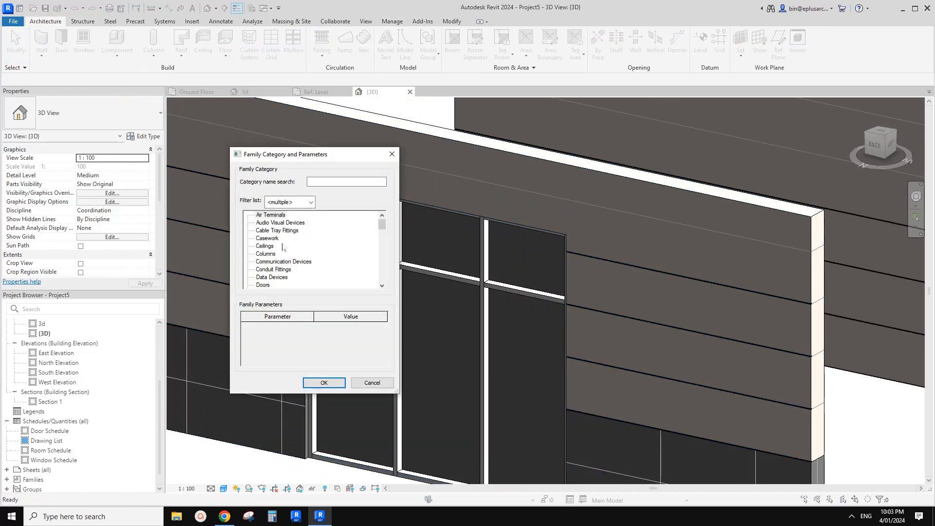
key("w")
left_click(323, 380)
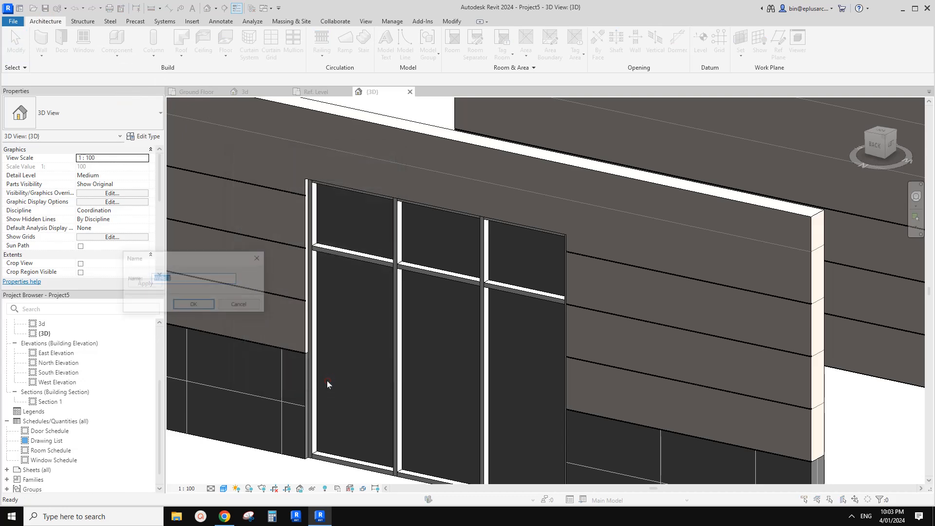
left_click(208, 305)
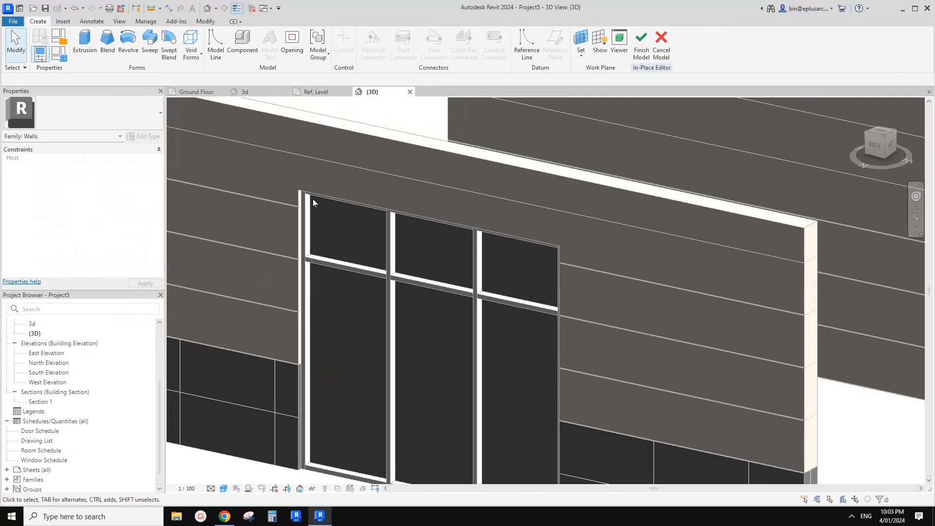
left_click(146, 54)
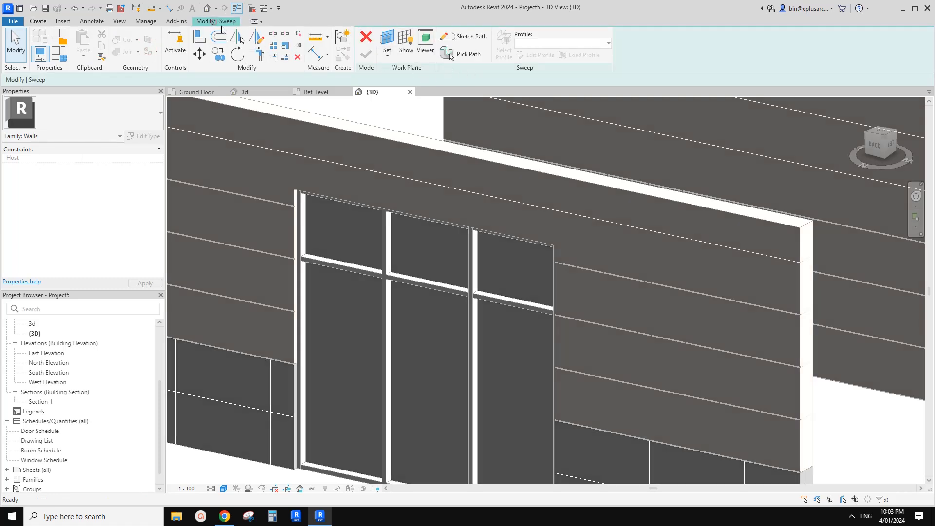
left_click(365, 38)
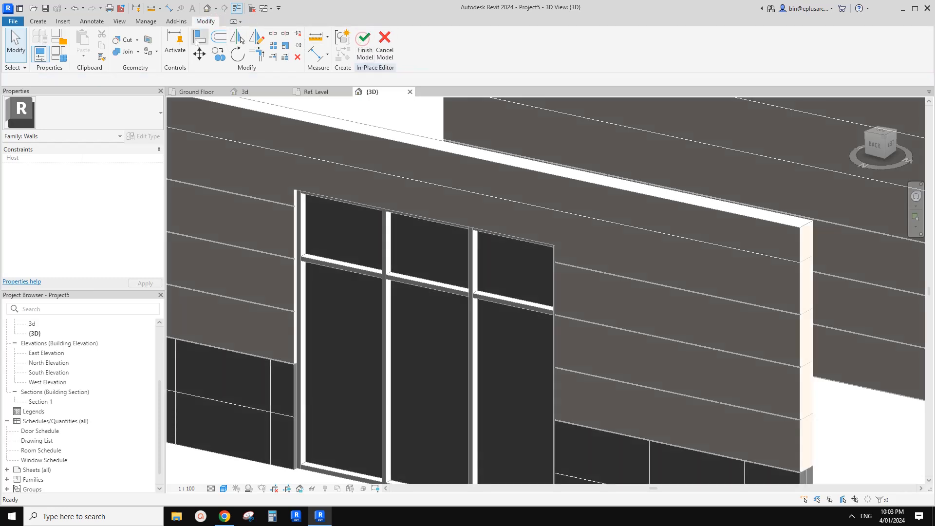
- Start a void sweep with a sketched path and pick the timber wall's face as its work plane
left_click(38, 22)
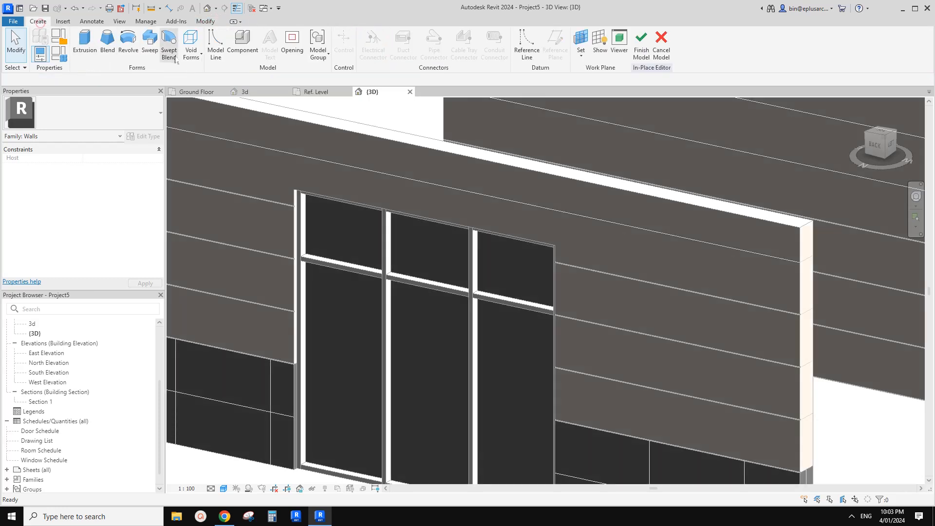
left_click(191, 49)
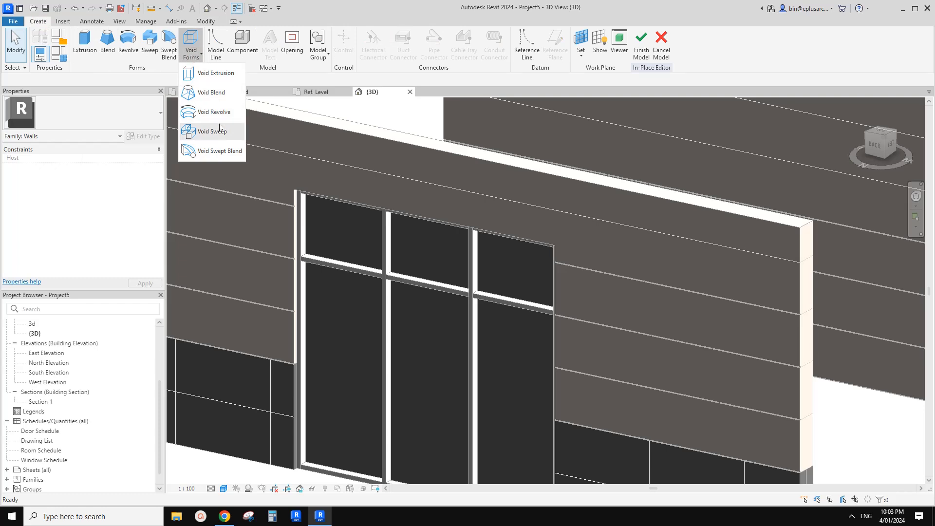
left_click(212, 132)
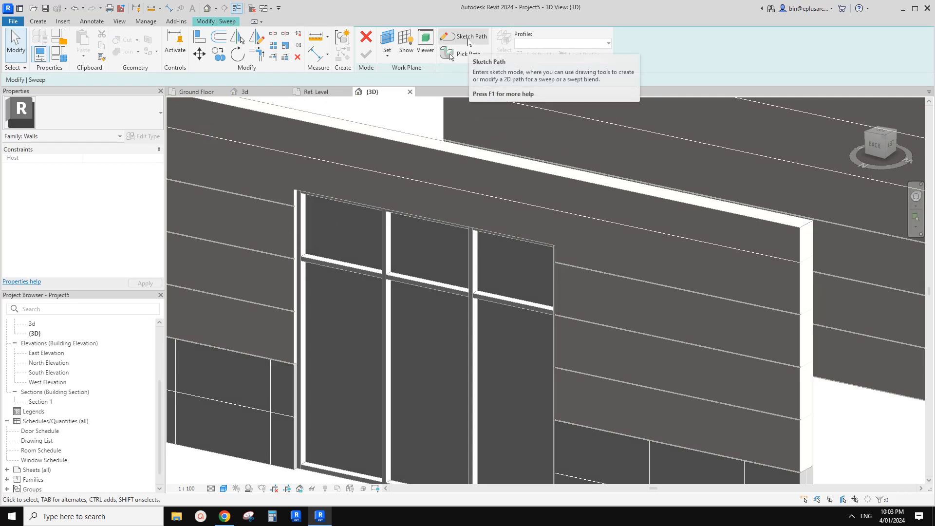
left_click(469, 39)
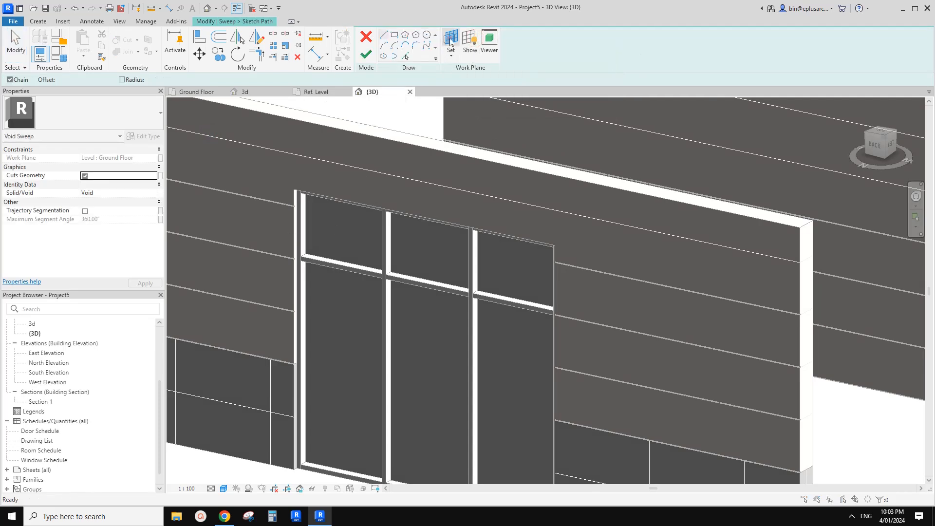
left_click(450, 42)
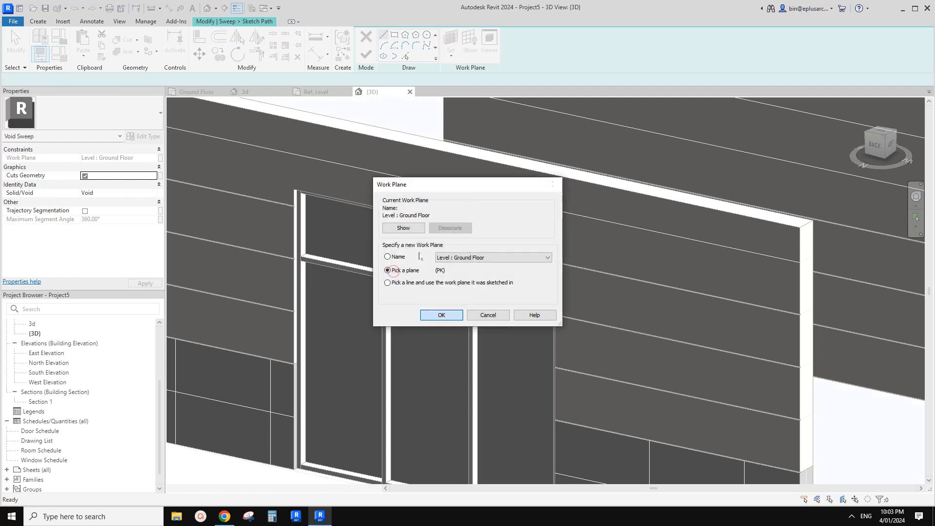
left_click(442, 315)
left_click(397, 188)
- Trace the path from the two side edges and head of the timber wall's opening, and finish the path sketch
left_click(405, 57)
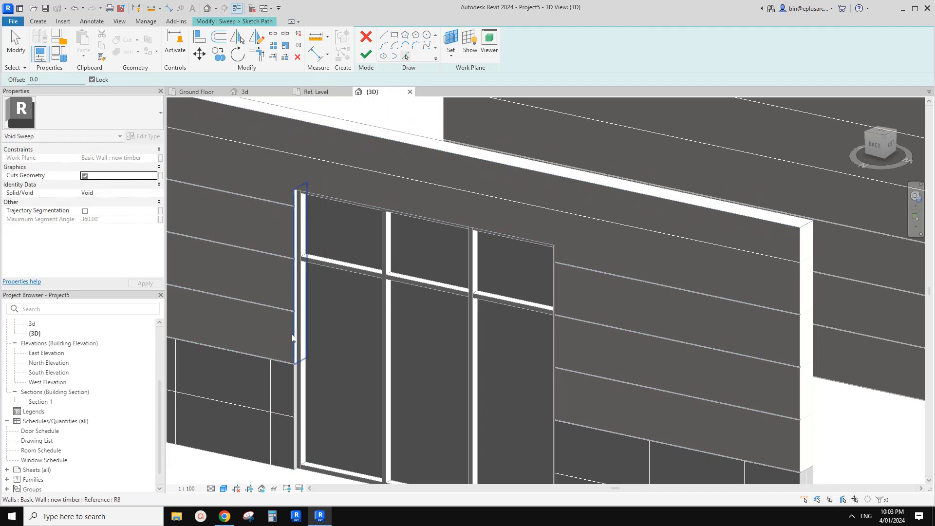
left_click(296, 288)
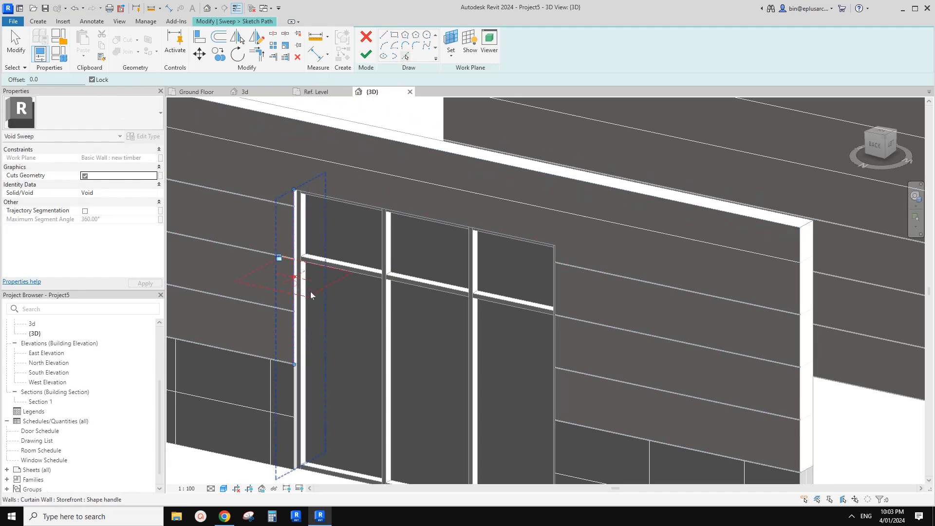
left_click(436, 219)
left_click(556, 287)
scroll(556, 291, "down", 1)
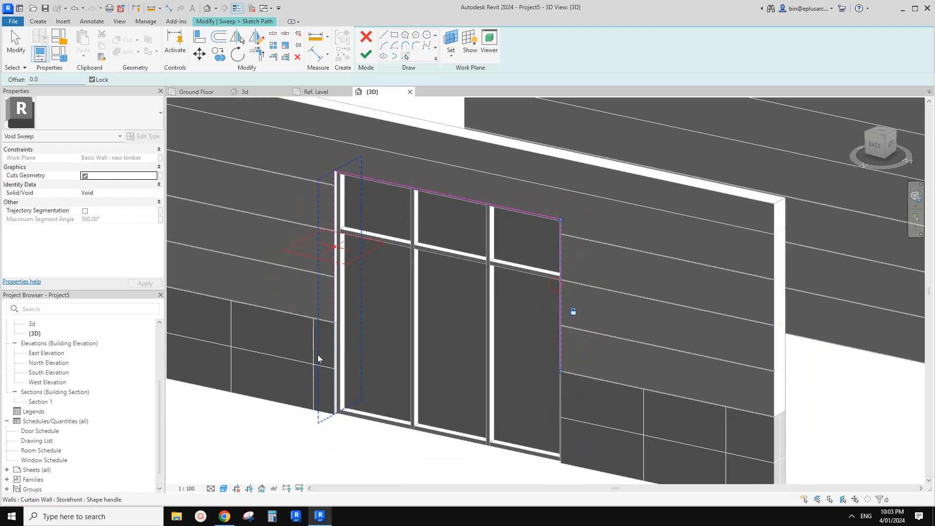
scroll(569, 271, "up", 1)
left_click(366, 54)
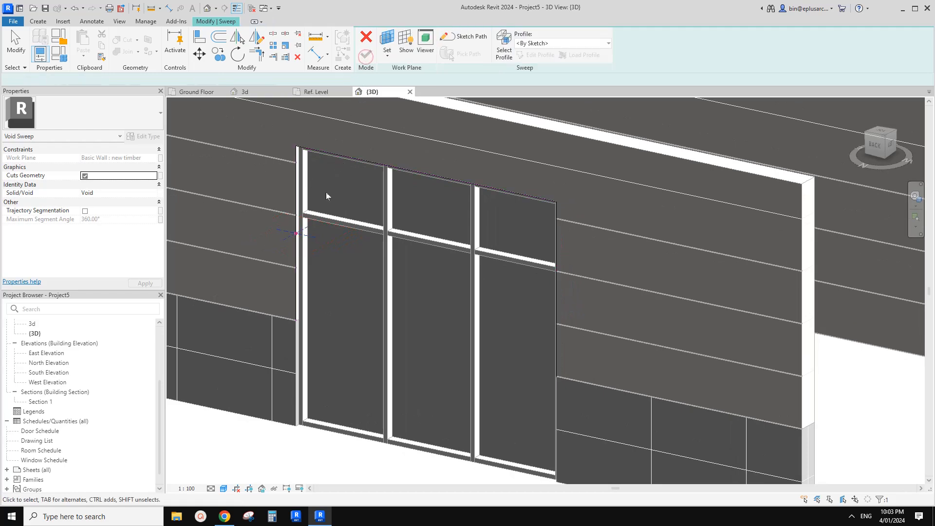
- Sketch a four-sided sweep profile about 60 mm wide from the path's reference point into the timber wall
left_click(535, 54)
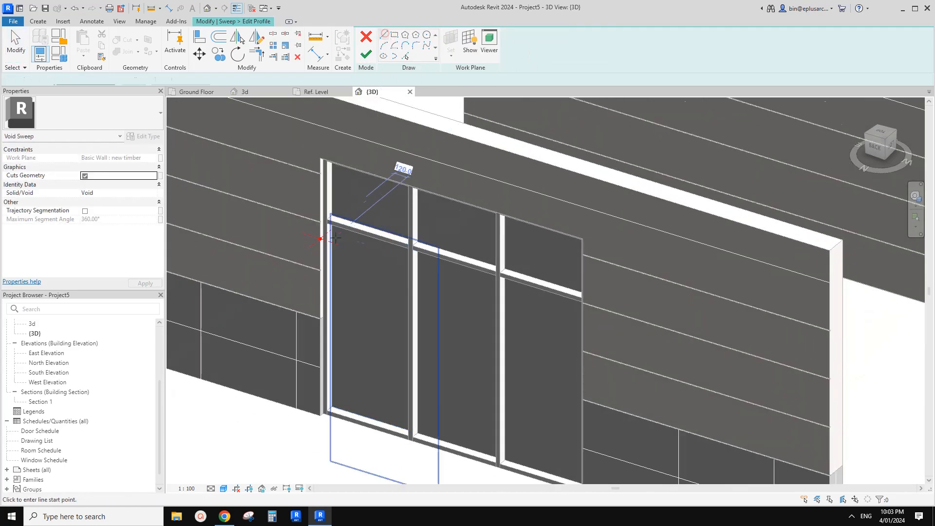
scroll(317, 234, "up", 5)
left_click(296, 231)
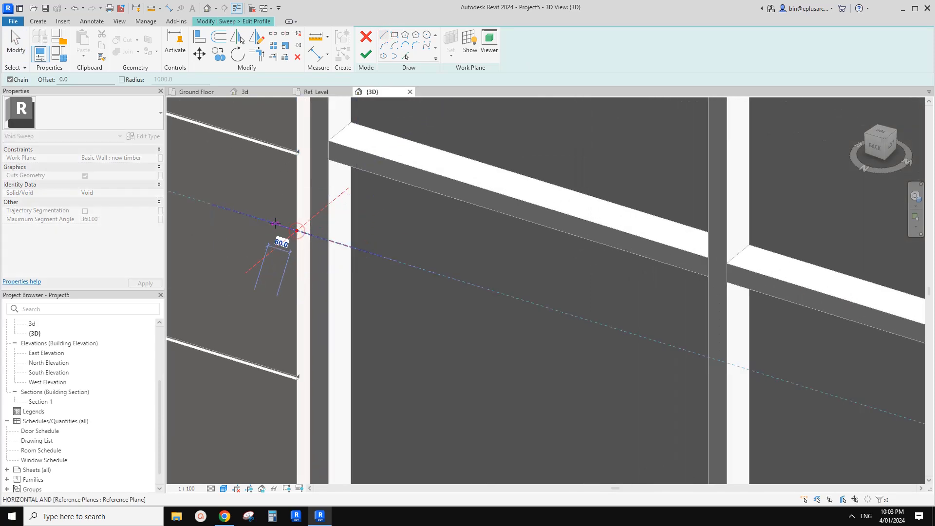
left_click(276, 223)
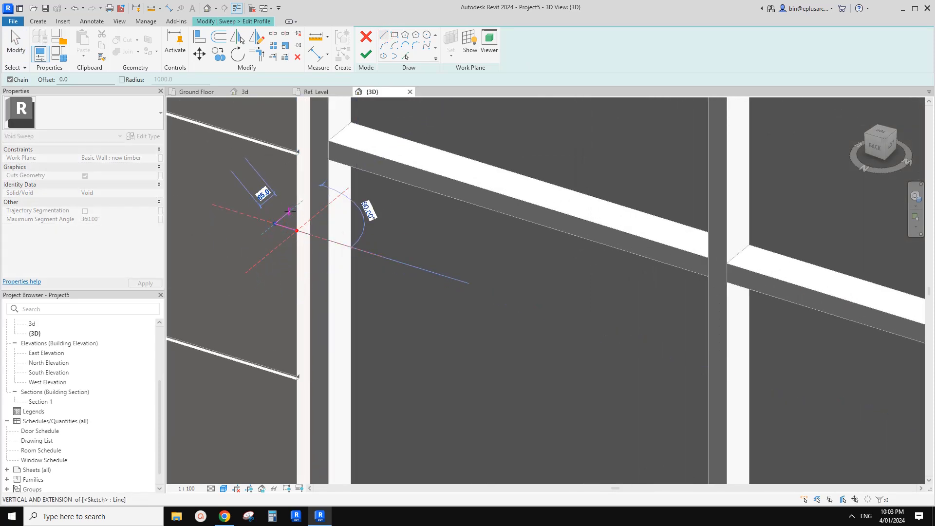
left_click(286, 213)
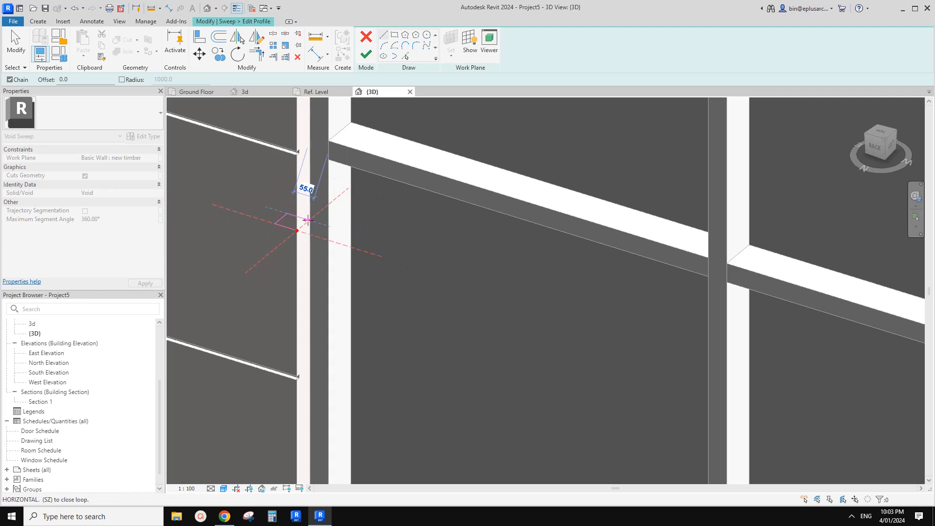
left_click(306, 219)
scroll(311, 220, "up", 3)
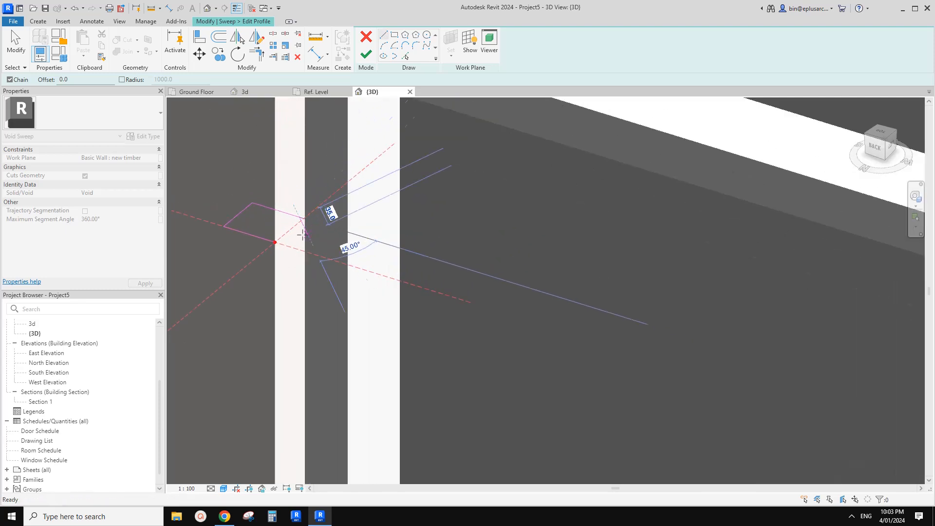
left_click(276, 243)
left_click(291, 229)
- Turn off Thin Lines and set the 3D view's scale to 1:20 to inspect the profile lines
key("Escape")
key("Escape")
mouse_move(298, 247)
middle_mouse_down()
mouse_move(302, 255)
mouse_move(359, 256)
mouse_move(405, 243)
middle_mouse_up()
key("l")
scroll(406, 243, "up", 1)
left_click(192, 488)
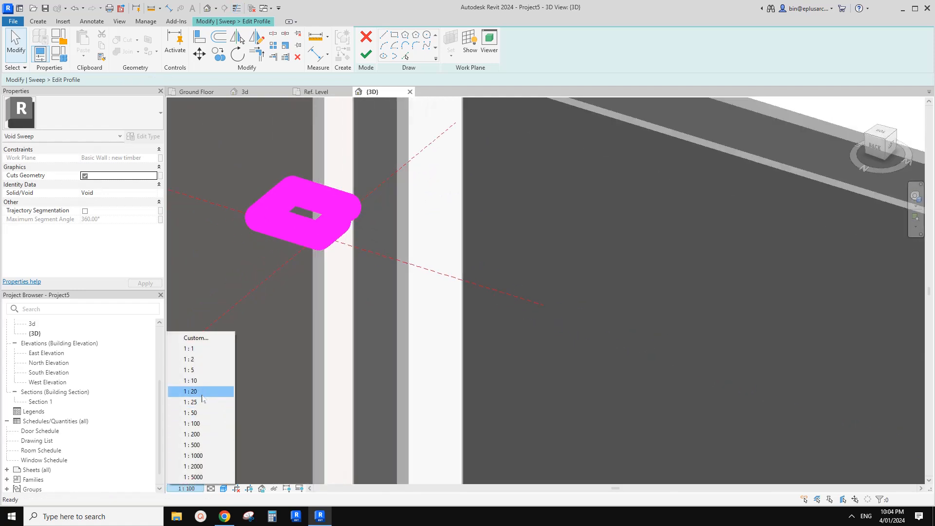
left_click(202, 391)
- Close the gap at the profile's open corner and finish the profile and the void sweep
mouse_move(376, 260)
middle_mouse_down()
mouse_move(408, 277)
mouse_move(380, 253)
middle_mouse_up()
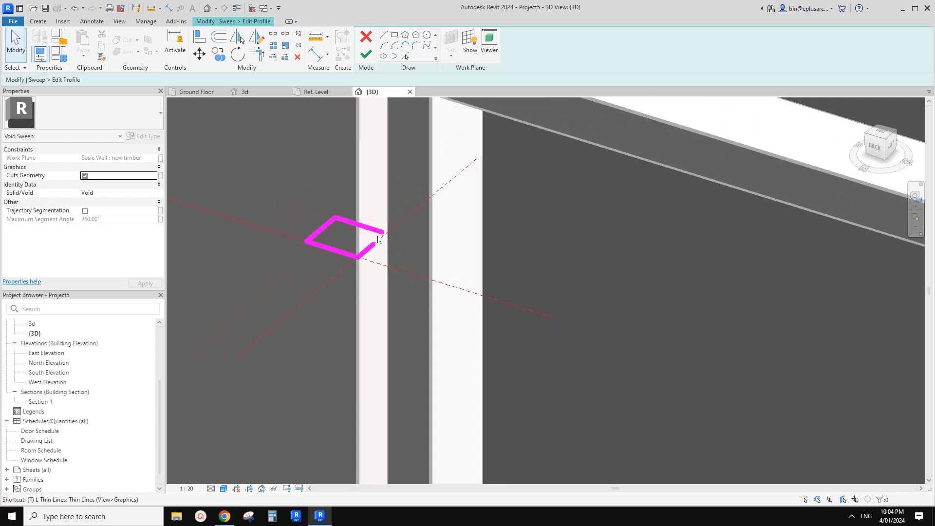
key("Escape")
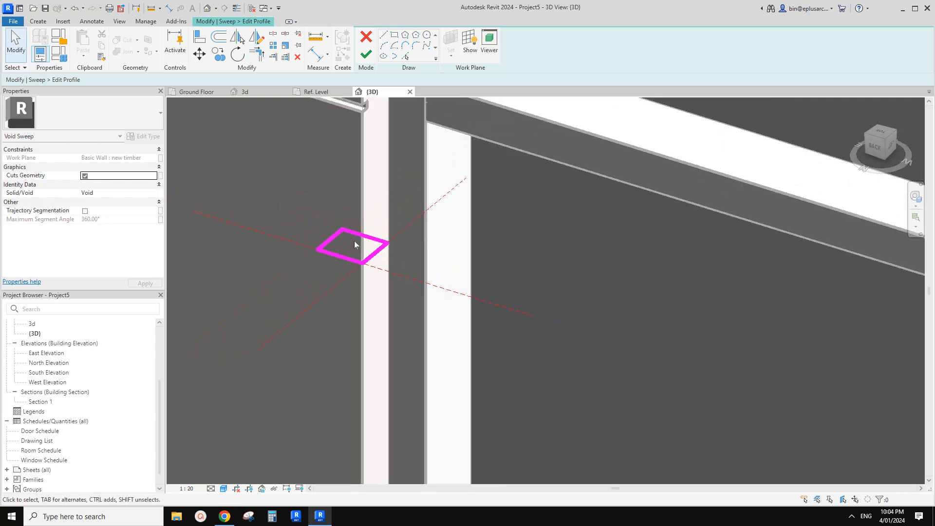
scroll(396, 191, "down", 2)
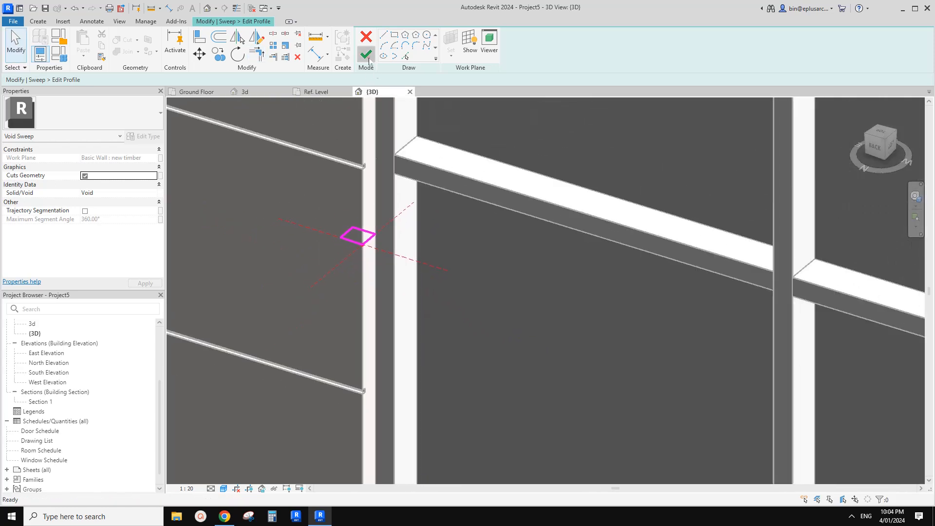
left_click(366, 54)
left_click(366, 54)
- Cut the timber wall with the void sweep around the glazed opening
scroll(377, 134, "down", 2)
middle_click_drag(424, 132, 384, 182)
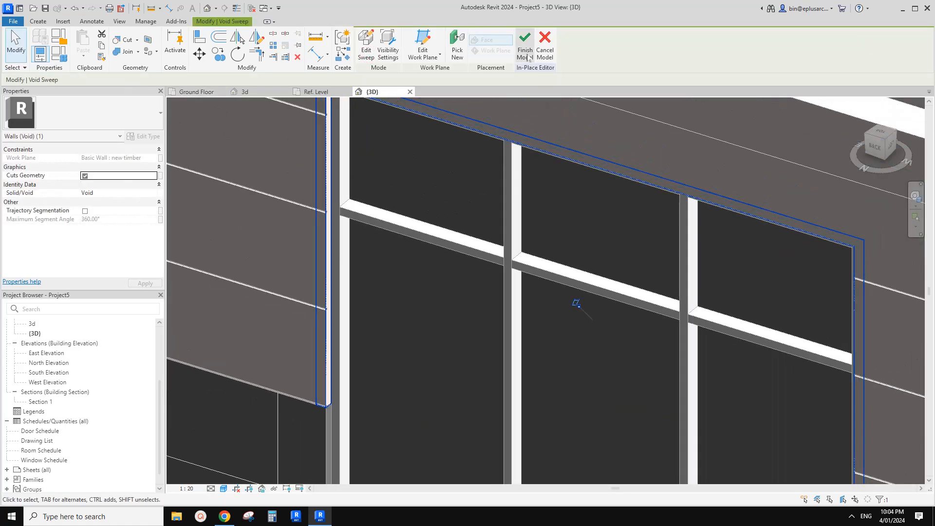
middle_click_drag(476, 162, 464, 172)
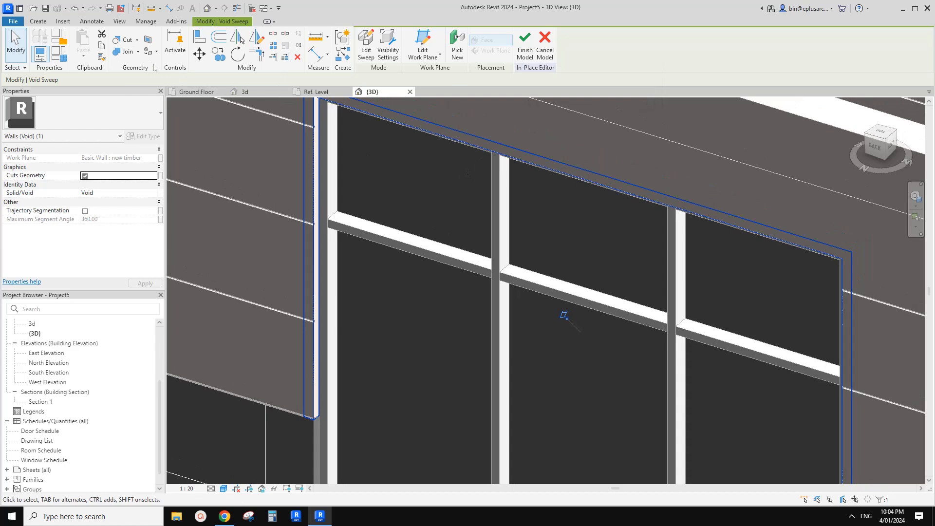
left_click(123, 40)
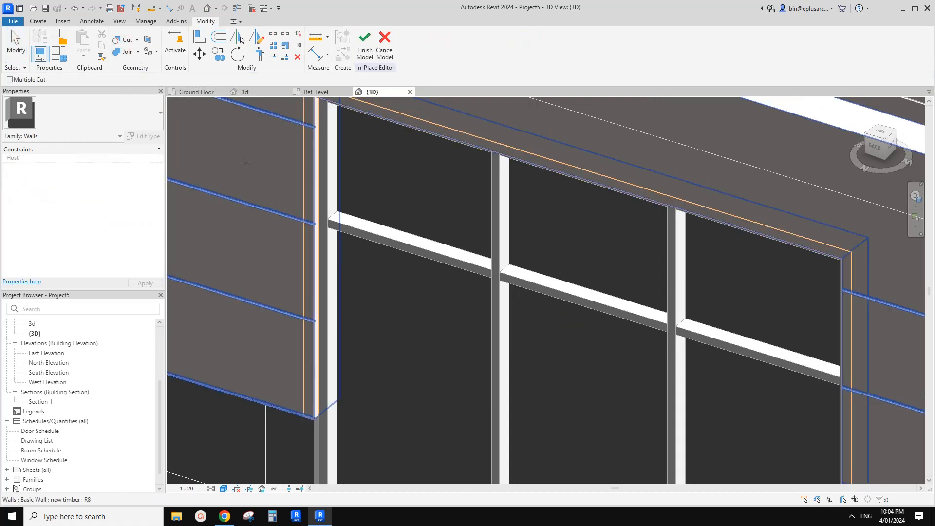
left_click(265, 162)
left_click(315, 158)
- Inspect the recess around the opening, compare it with the facade photo in Chrome, and return to Revit
scroll(238, 150, "down", 2)
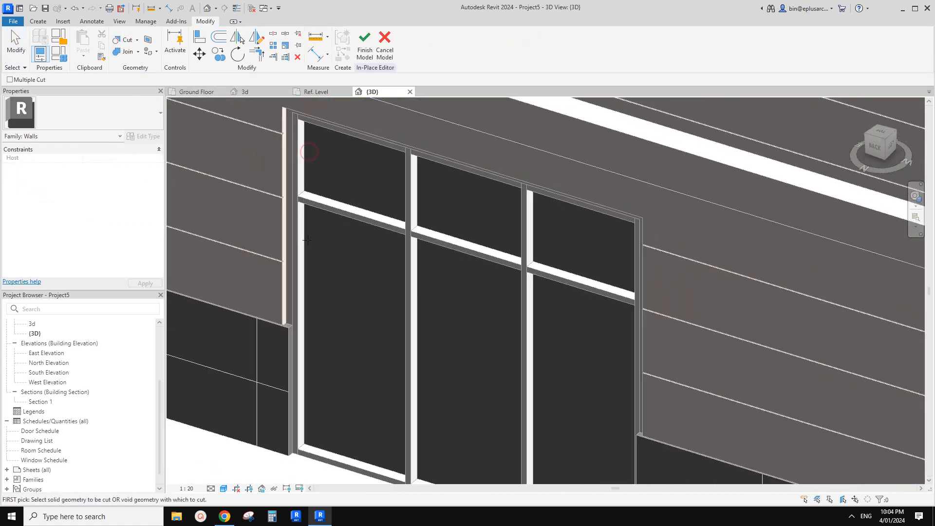
middle_click_drag(583, 194, 311, 446, "shift")
key("Escape")
scroll(559, 219, "down", 1)
left_click(224, 516)
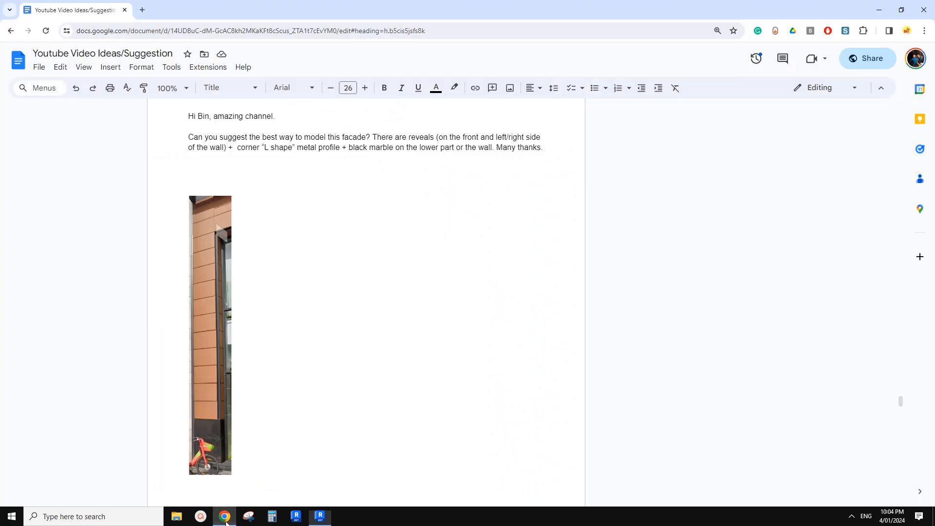
left_click(319, 515)
- Copy the void sweep and paste it aligned to the same place
left_click(252, 209)
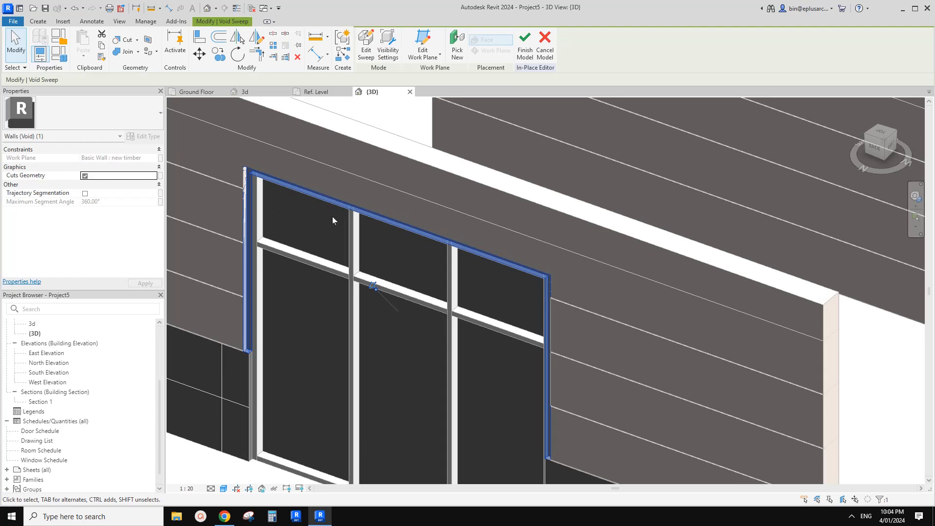
middle_click_drag(276, 174, 300, 185)
left_click(255, 159)
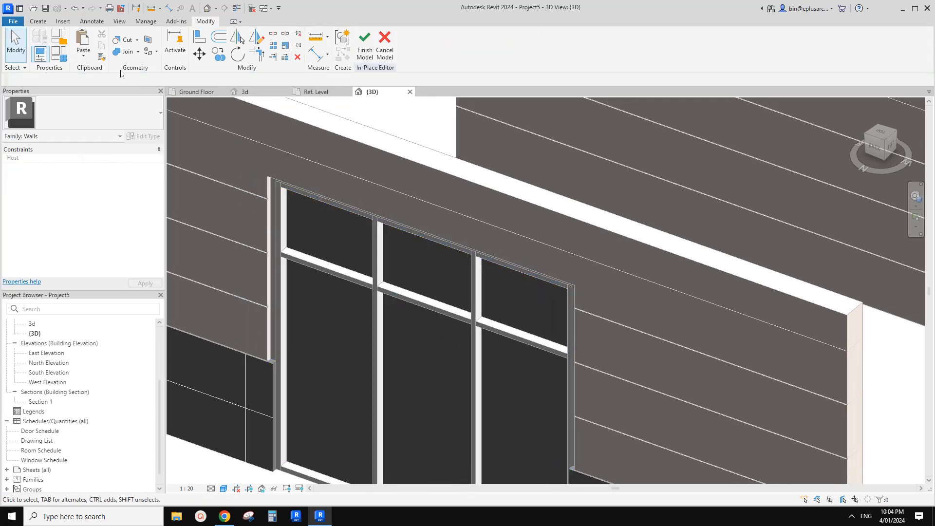
left_click(83, 57)
left_click(111, 151)
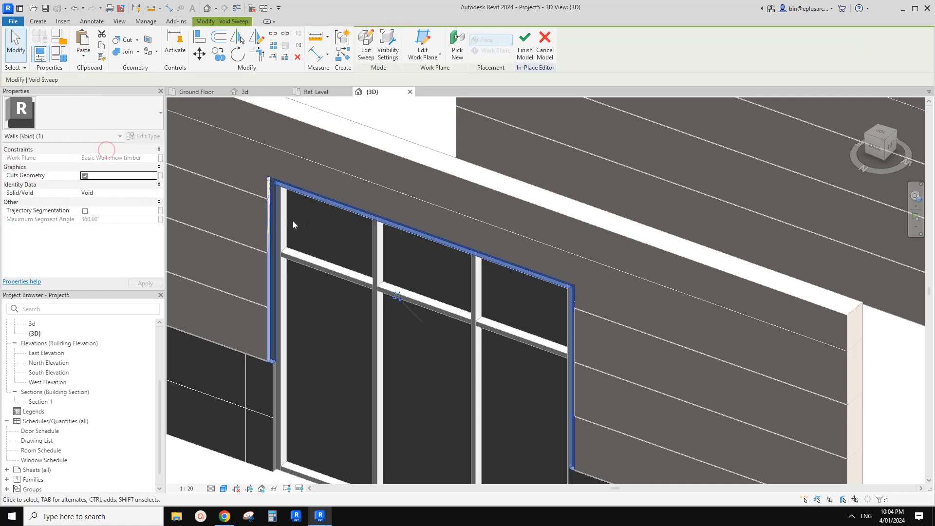
middle_click_drag(311, 223, 299, 220)
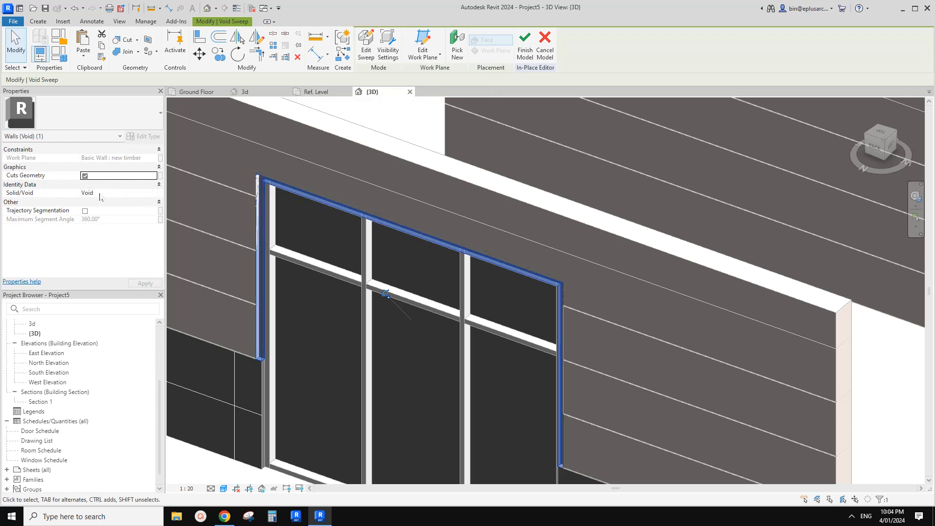
- Change the pasted sweep from void to solid
left_click(146, 193)
left_click(155, 192)
left_click(100, 201)
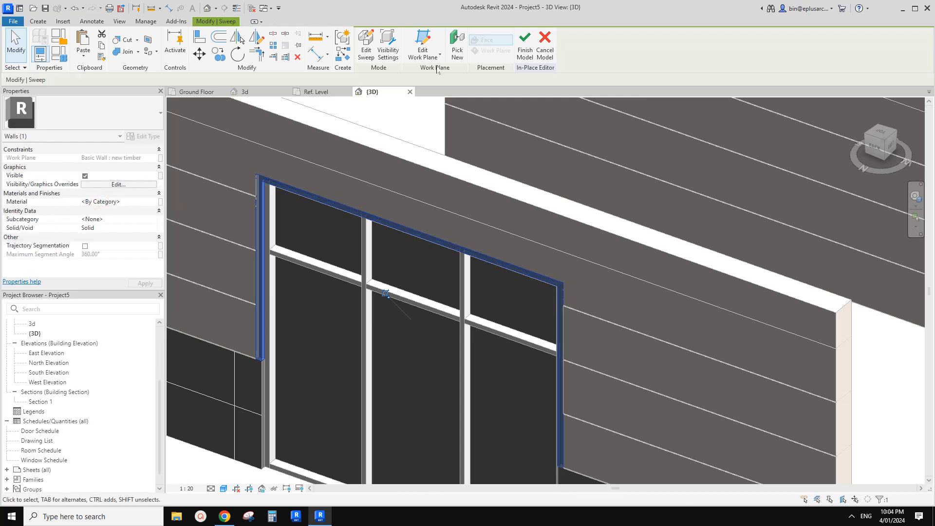
- Open the solid sweep for editing and enter its path sketch around the glazed opening
left_click(367, 48)
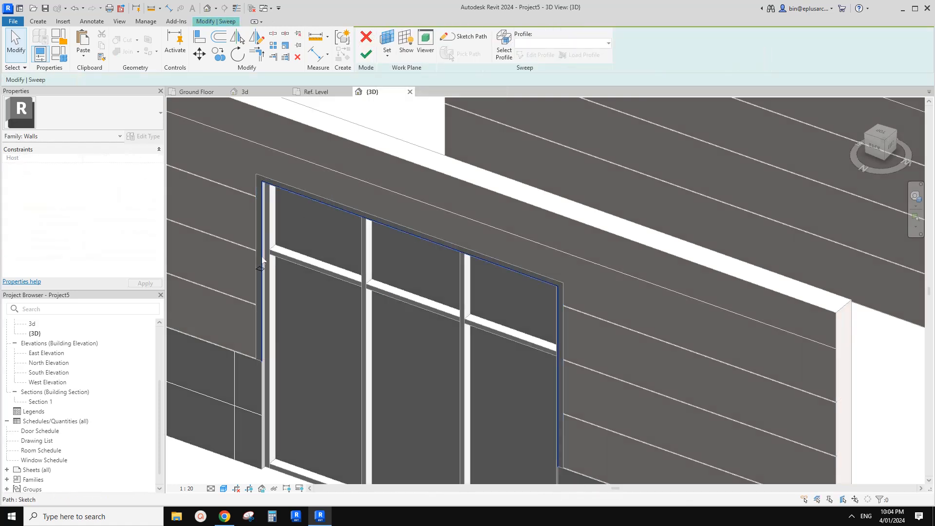
left_click(471, 37)
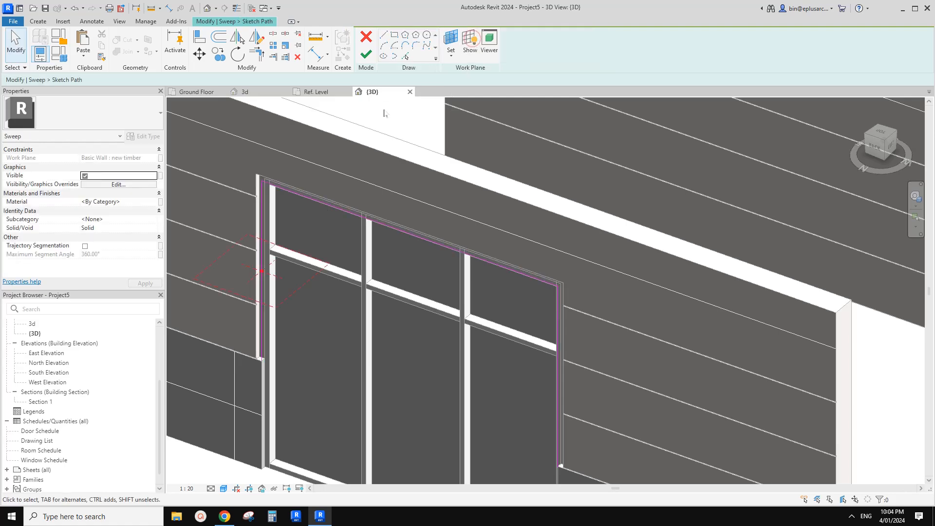
scroll(303, 210, "down", 3)
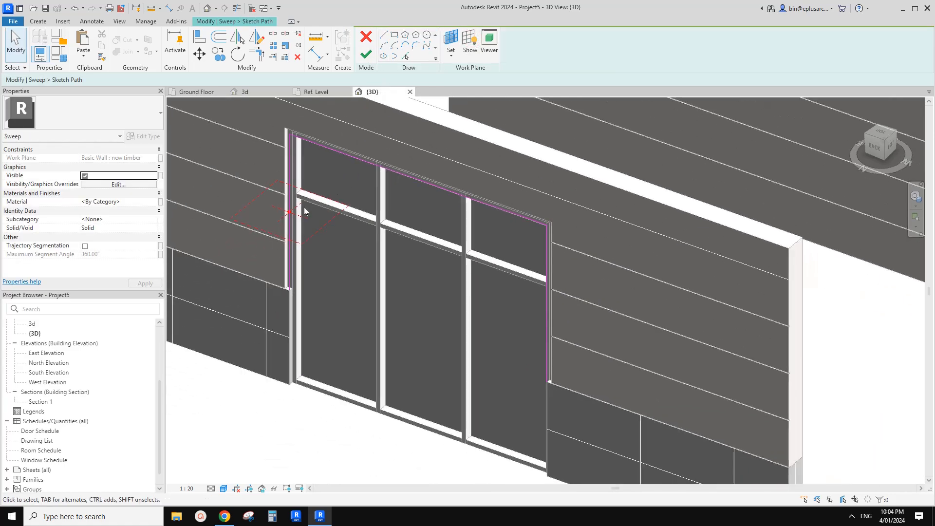
scroll(300, 238, "up", 2)
middle_click_drag(299, 236, 304, 251)
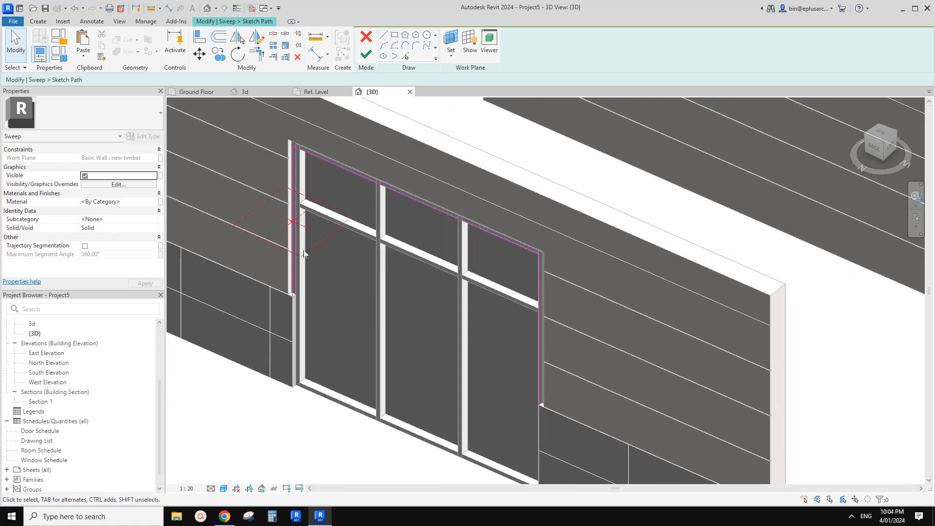
scroll(303, 254, "down", 3)
scroll(300, 271, "up", 3)
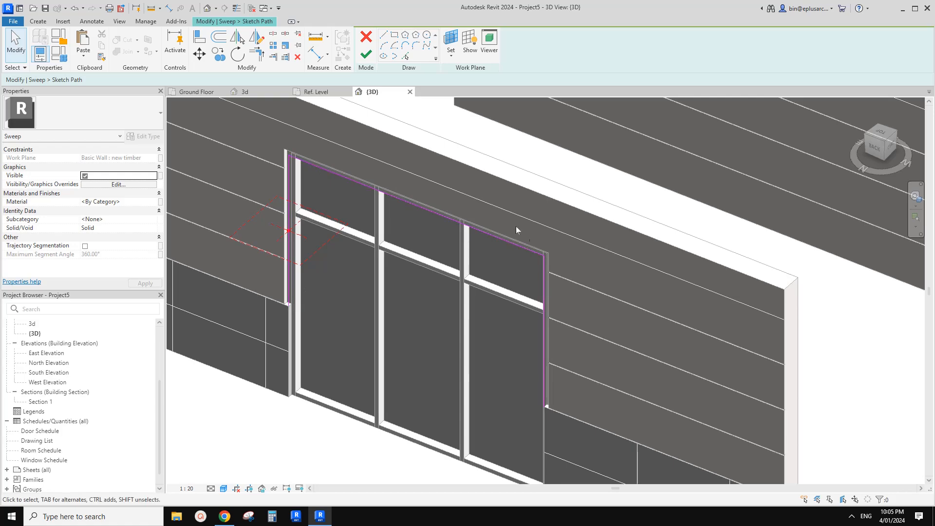
middle_click_drag(295, 286, 295, 296)
scroll(295, 294, "down", 2)
- Align the left vertical line of the sweep path to the side edge of the storefront curtain wall
key("a")
key("l")
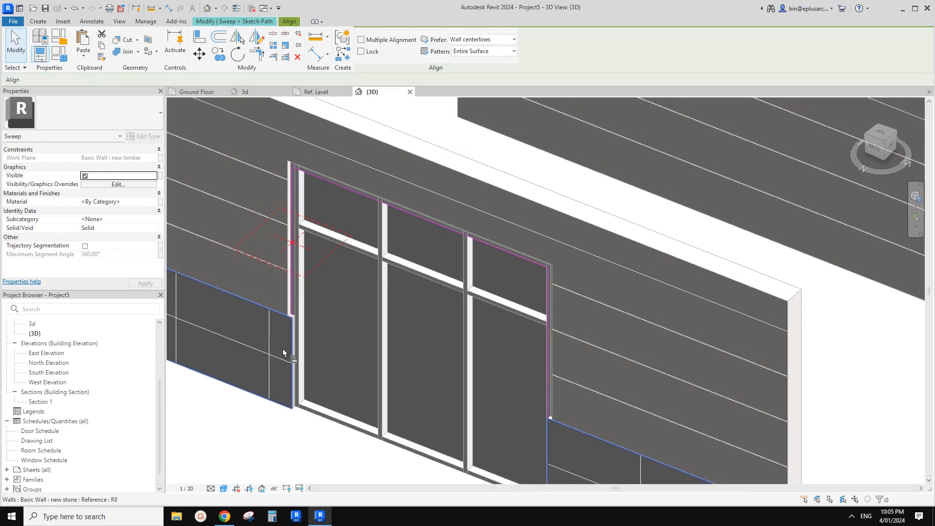
scroll(298, 316, "up", 5)
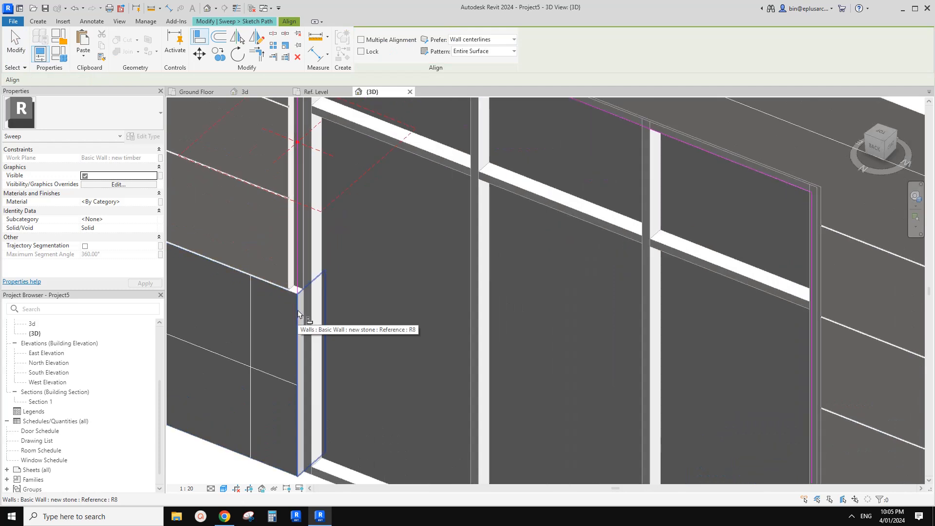
left_click(303, 249)
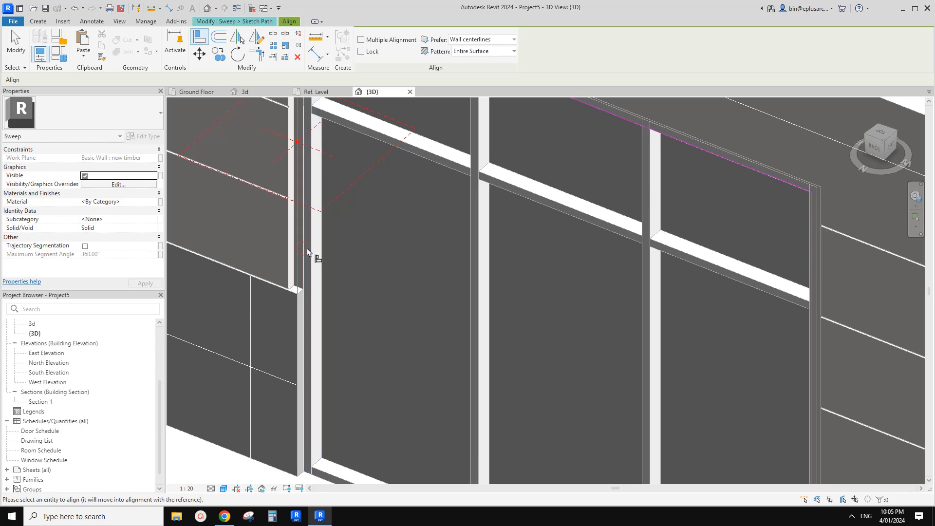
scroll(306, 251, "down", 1)
middle_click_drag(306, 251, 309, 274)
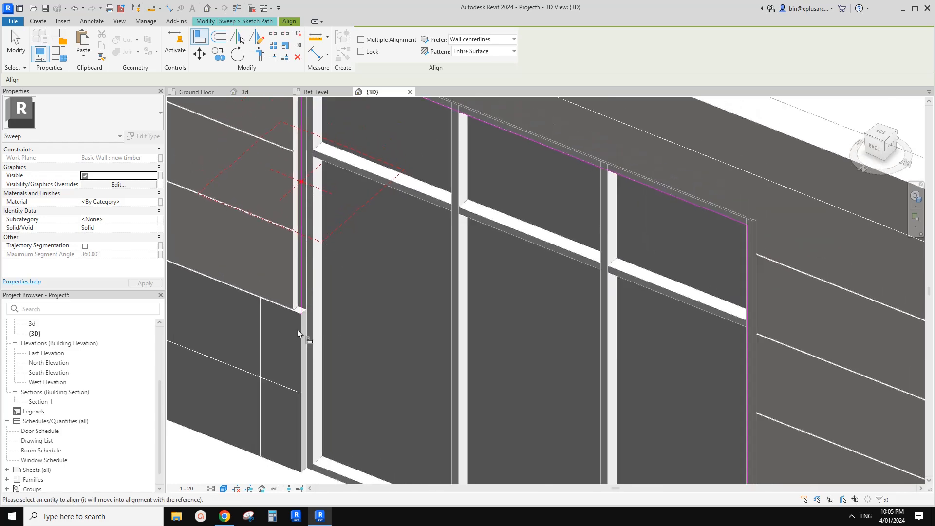
left_click(301, 276)
scroll(301, 276, "down", 2)
middle_click_drag(324, 259, 317, 278)
left_click(289, 285)
- Align the top and right lines of the sweep path to the storefront's edges and finish the path sketch
middle_click_drag(399, 247, 395, 248)
scroll(411, 195, "up", 1)
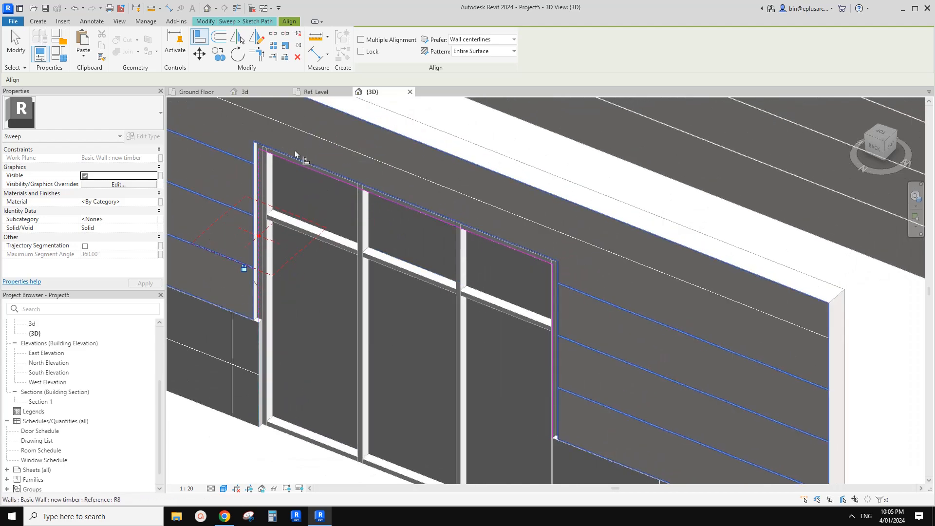
scroll(272, 148, "up", 1)
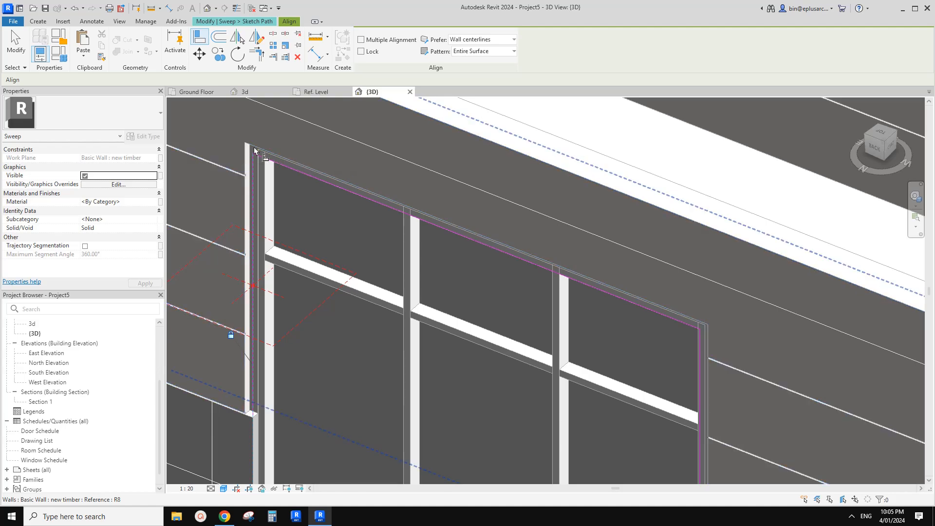
scroll(254, 150, "down", 4)
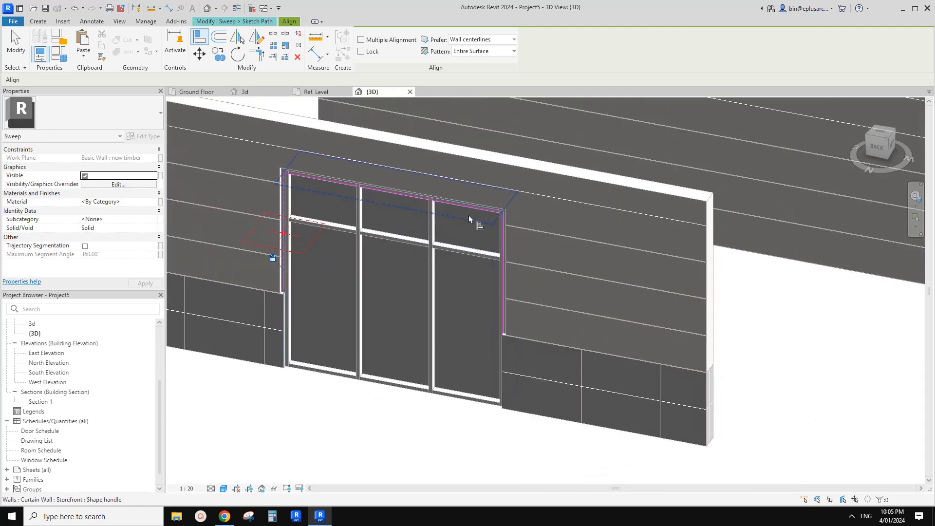
left_click(478, 209)
middle_click_drag(459, 247, 450, 259)
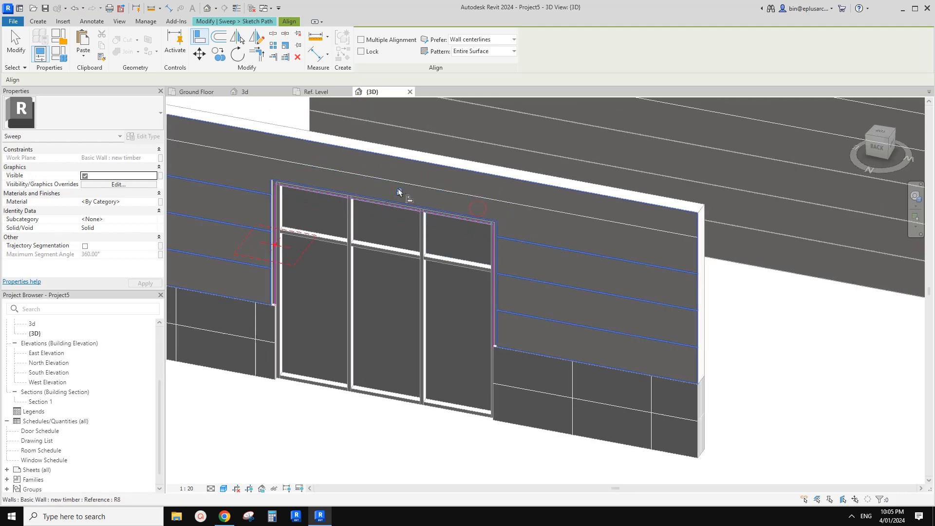
left_click(490, 250)
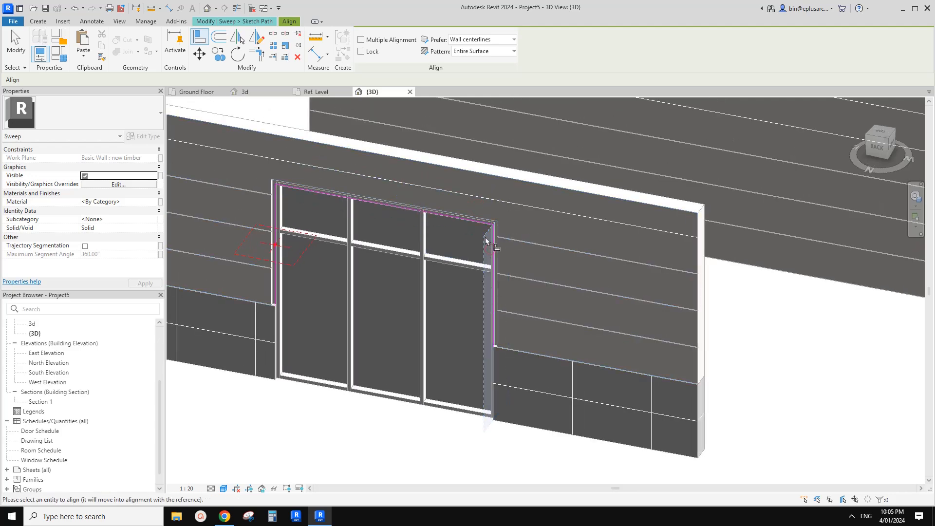
left_click(494, 251)
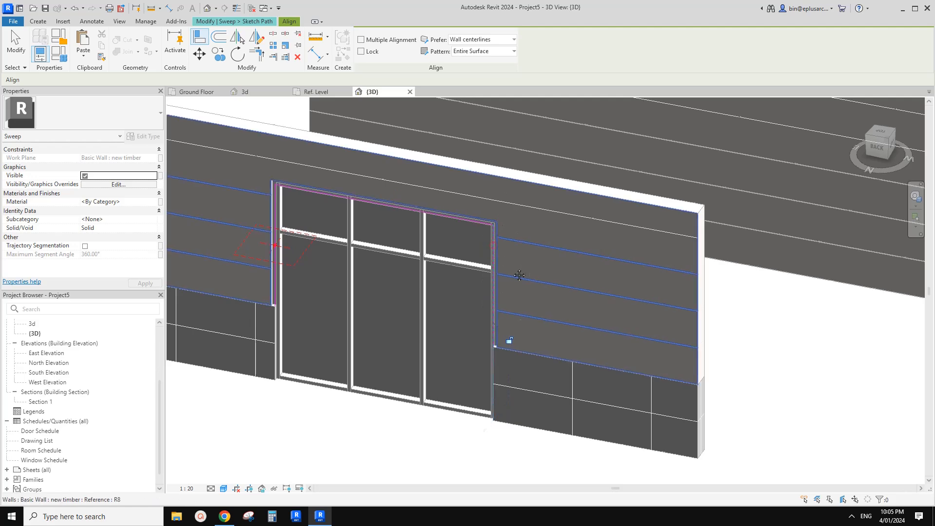
middle_click_drag(373, 248, 367, 267)
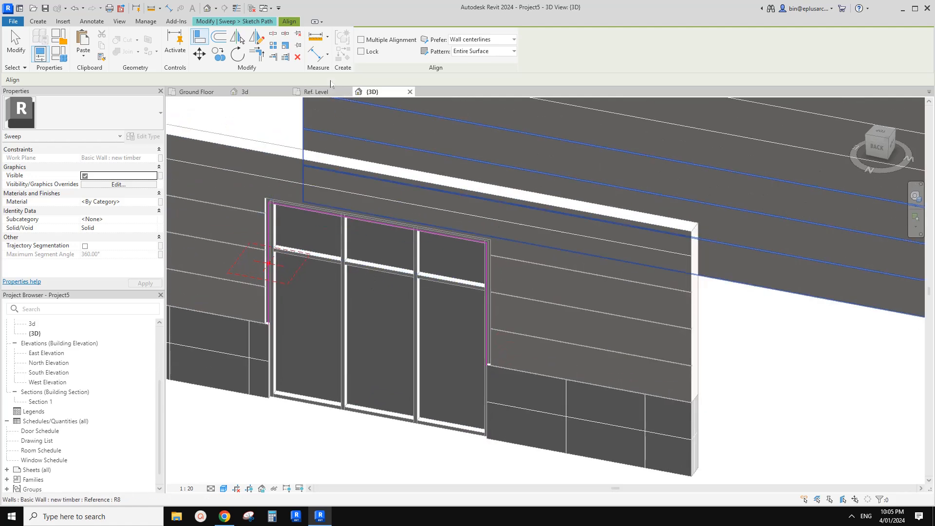
key("Escape")
left_click(366, 54)
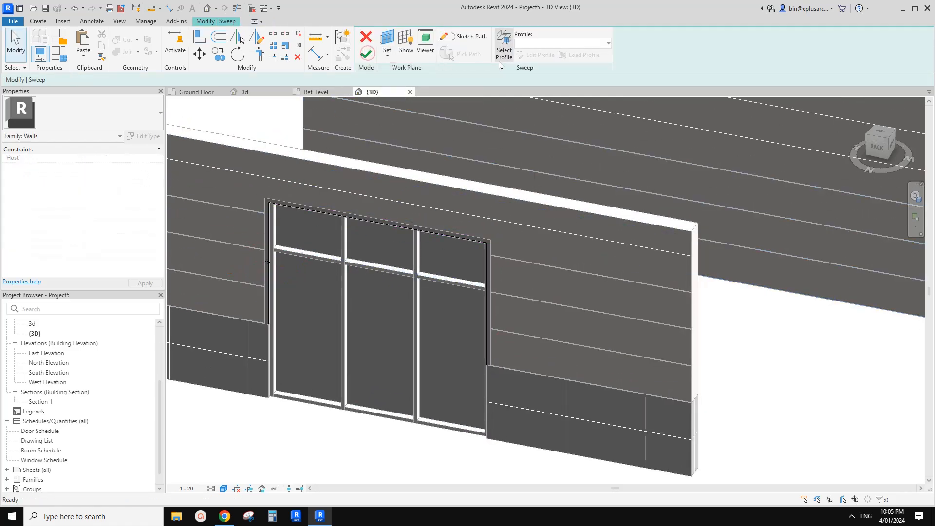
- Open the solid sweep's square profile for editing and offset a copy of its outline inward by 10 mm
left_click(504, 49)
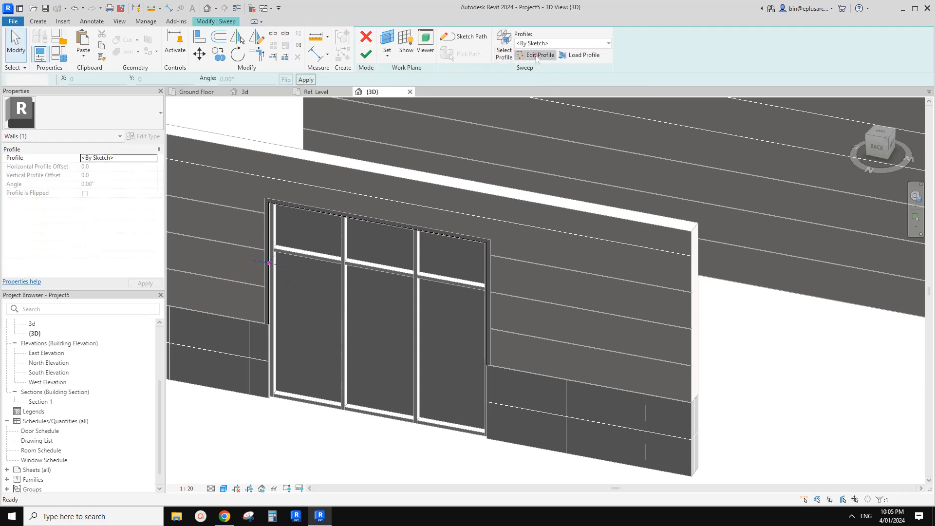
left_click(536, 55)
scroll(268, 265, "up", 8)
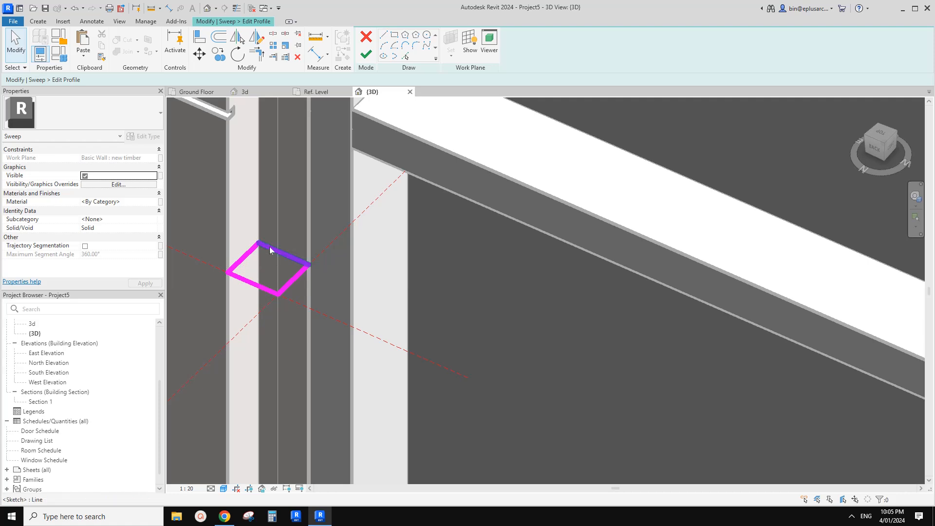
middle_click_drag(260, 241, 276, 271)
key("o")
key("f")
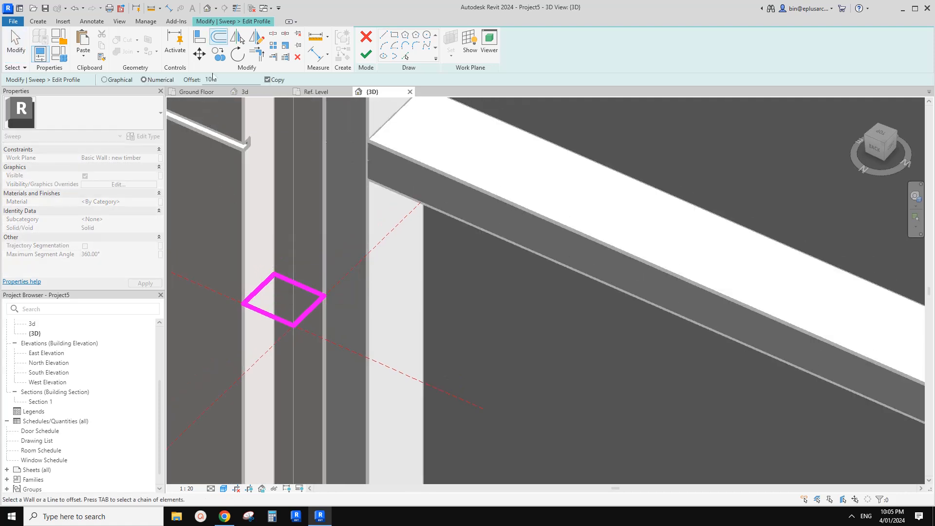
left_click(296, 286)
- Trim the profile lines into a closed, thin L-shaped outline around the outer corner and finish the profile sketch
key("t")
key("r")
left_click(283, 288)
left_click(271, 290)
left_click(264, 297)
left_click(317, 305)
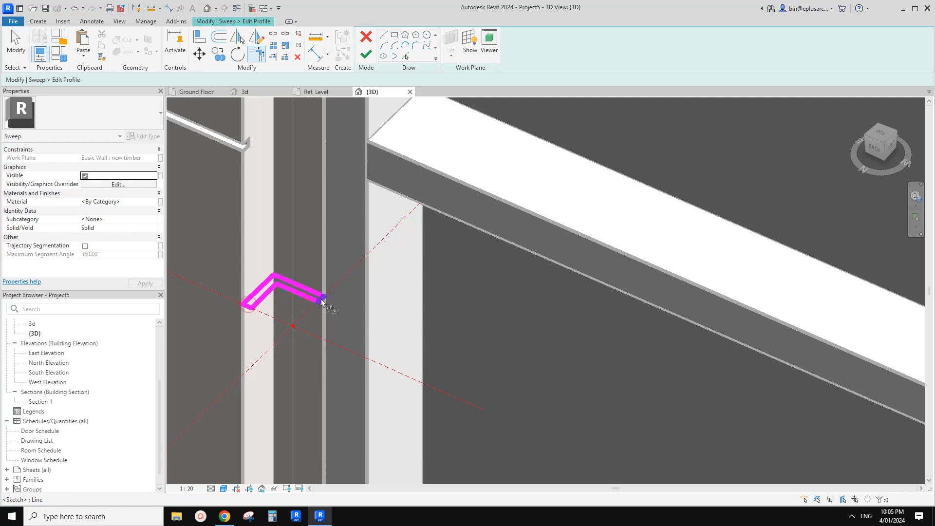
key("Escape")
key("Escape")
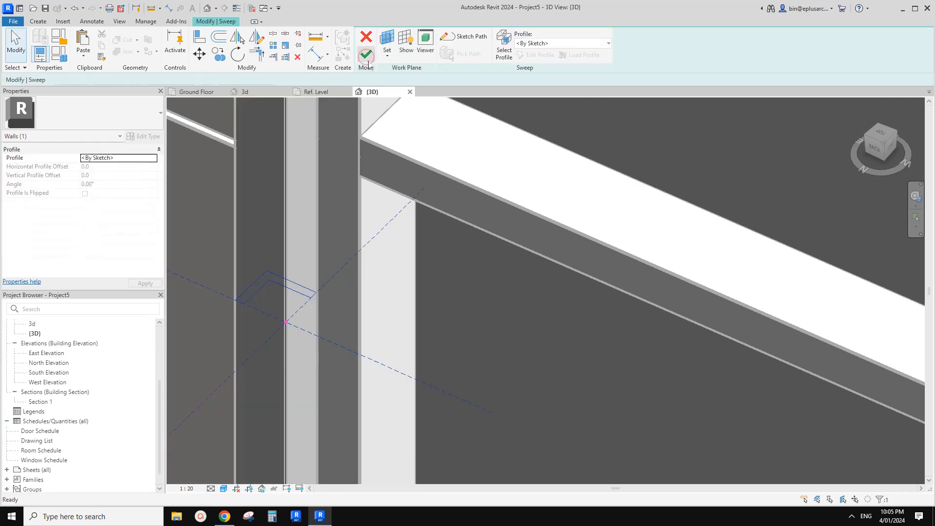
- Finish the L-shaped solid sweep and the in-place wall model around the opening
left_click(367, 57)
scroll(355, 160, "down", 2)
left_click(520, 52)
scroll(285, 268, "down", 4)
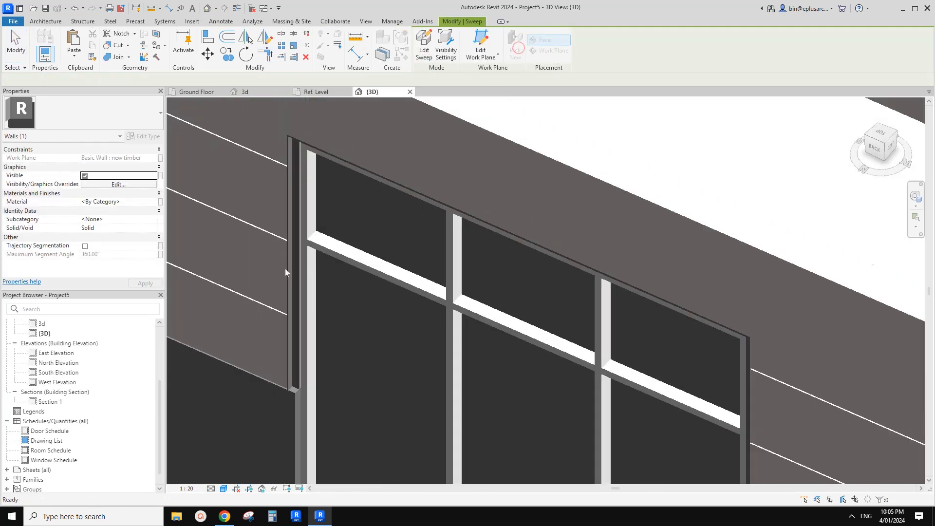
scroll(286, 312, "up", 1)
middle_click_drag(287, 309, 278, 280, "shift")
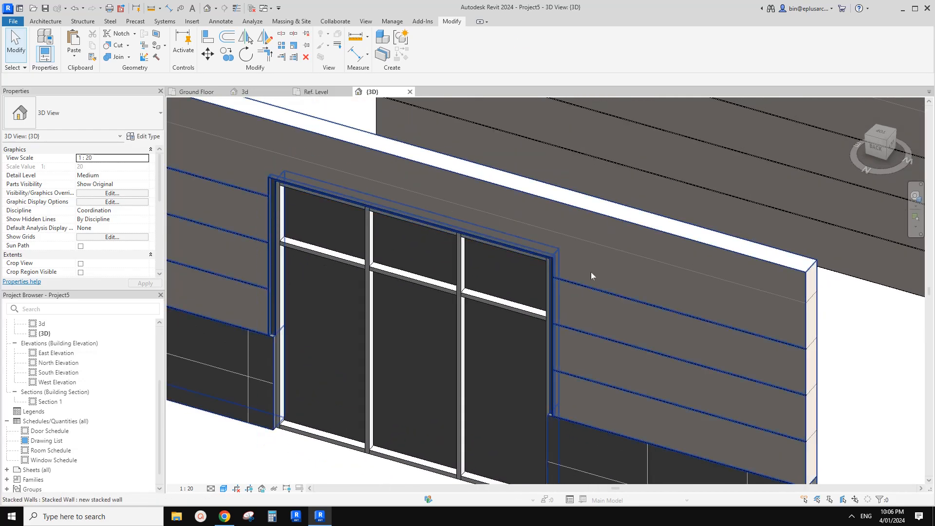
scroll(271, 339, "up", 3)
scroll(272, 338, "down", 5)
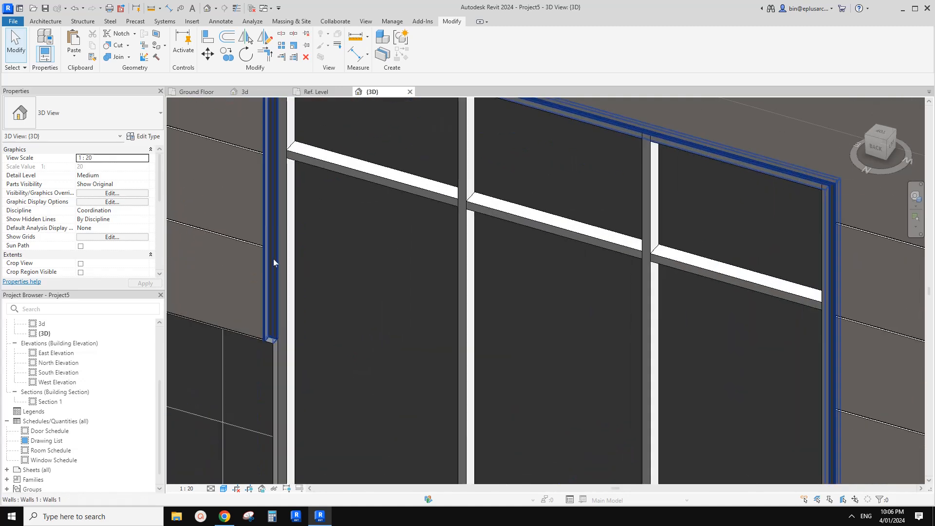
- Shorten the storefront curtain wall from its right end to a width of 2800 mm
middle_click_drag(556, 317, 532, 373, "shift")
left_click(413, 319)
left_click_drag(512, 372, 548, 375)
middle_click_drag(553, 296, 501, 313, "shift")
left_click_drag(502, 375, 480, 376)
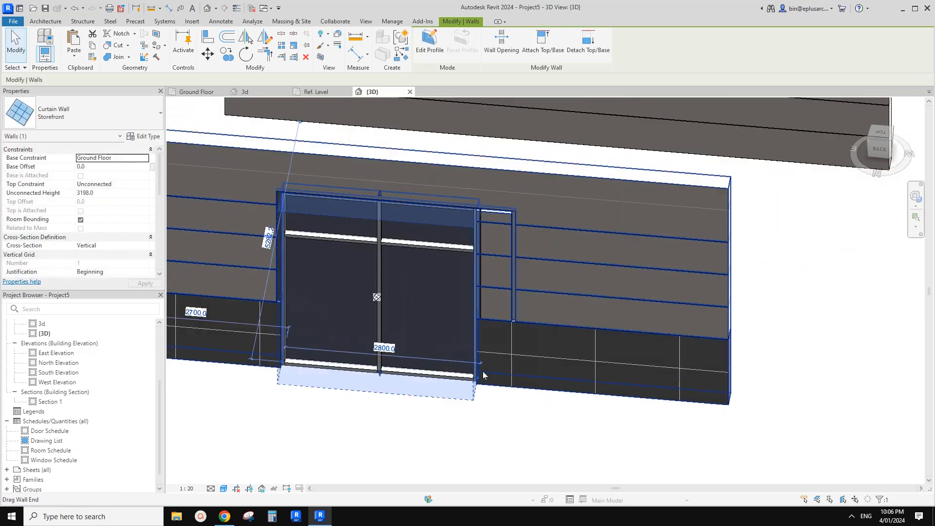
key("Escape")
- Widen the storefront curtain wall to 3060 mm at its right end and raise its top edge
scroll(504, 333, "up", 5)
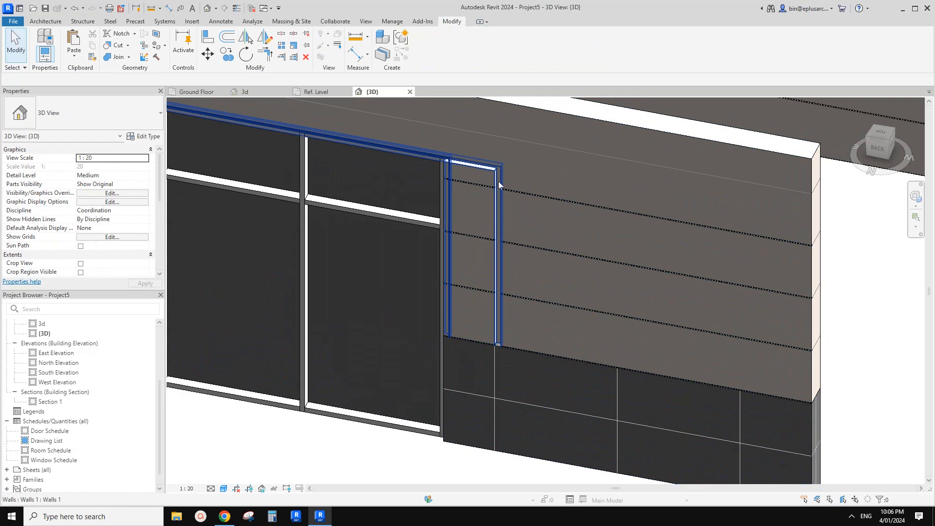
left_click(499, 185)
scroll(499, 185, "down", 4)
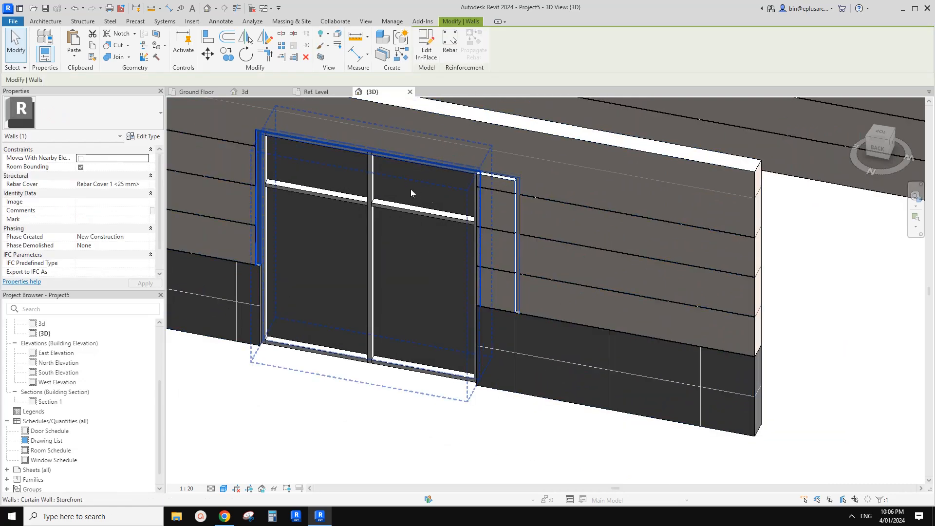
middle_click_drag(440, 242, 464, 306)
left_click(490, 322)
middle_click_drag(513, 338, 489, 358, "shift")
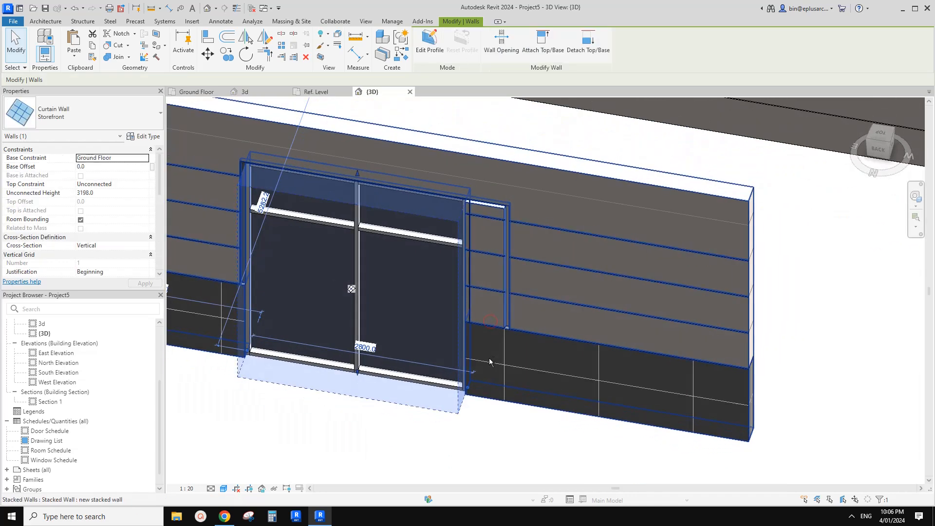
left_click_drag(467, 388, 488, 391)
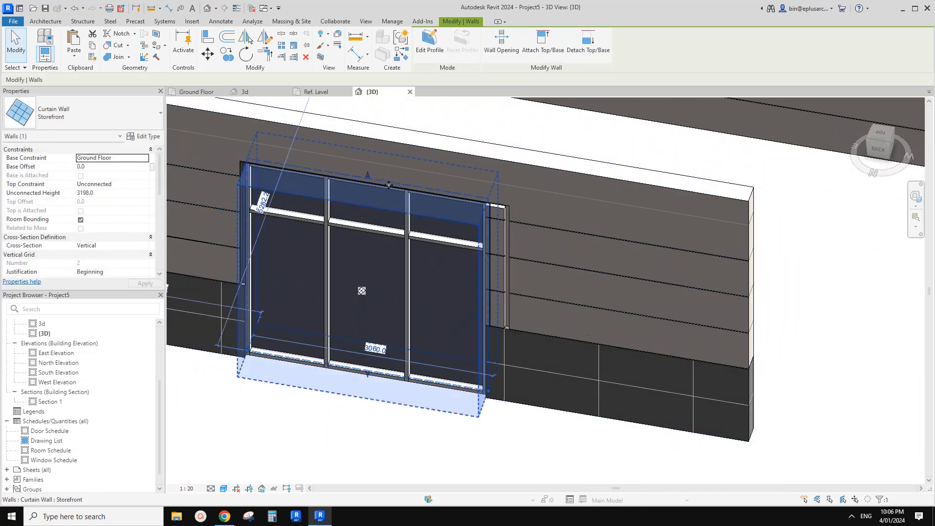
left_click_drag(389, 185, 367, 155)
scroll(482, 205, "up", 3)
key("Escape")
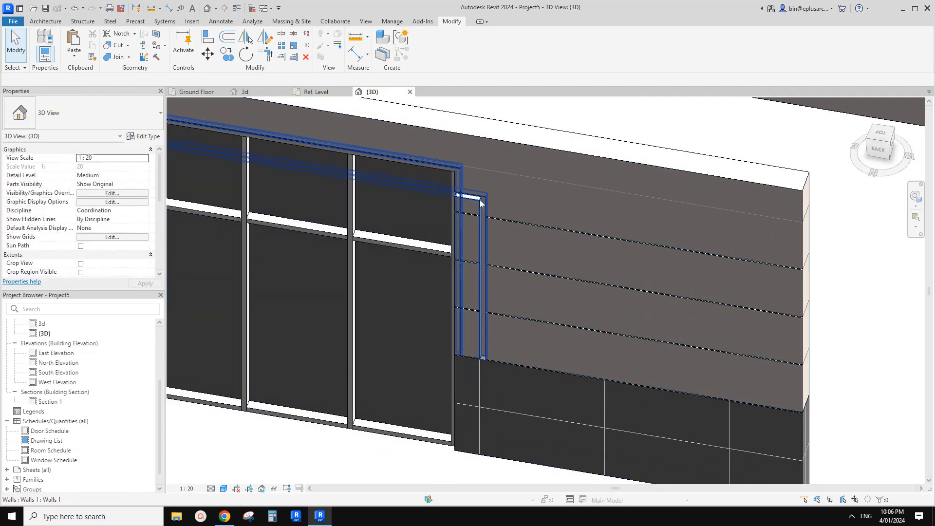
- Reopen the in-place corner profile for editing and finish the model to update its cut around the resized storefront
left_click(484, 206)
scroll(484, 205, "down", 2)
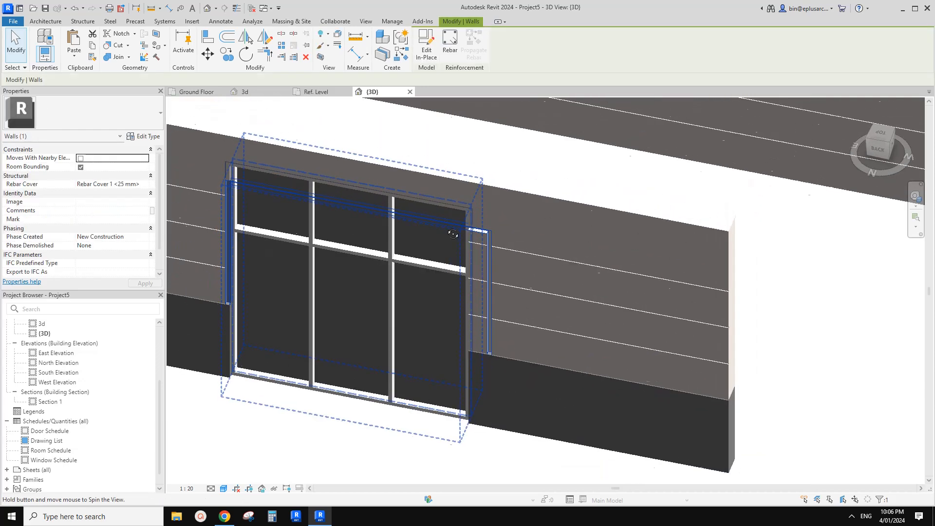
mouse_move(445, 223)
middle_mouse_down("shift")
mouse_move(425, 217)
mouse_move(451, 229)
middle_mouse_up("shift")
left_click(432, 49)
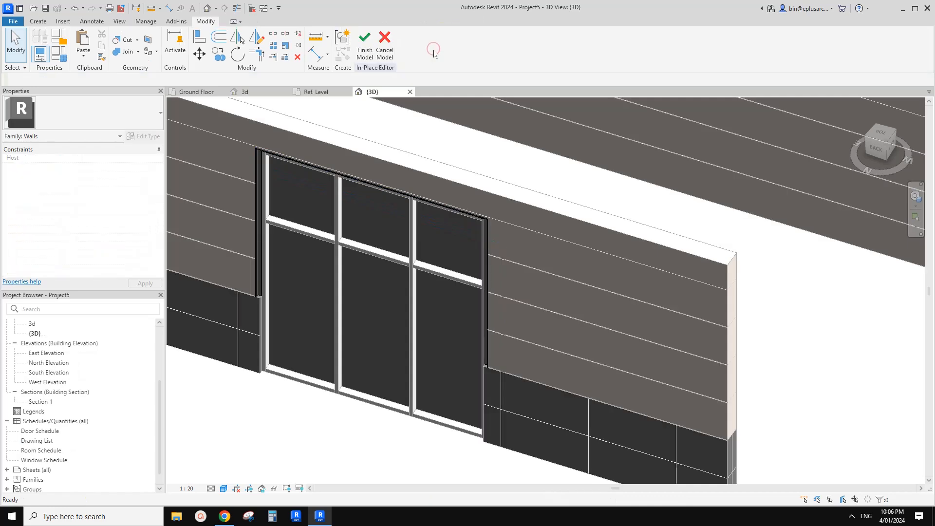
middle_click_drag(463, 178, 443, 243, "shift")
left_click(365, 44)
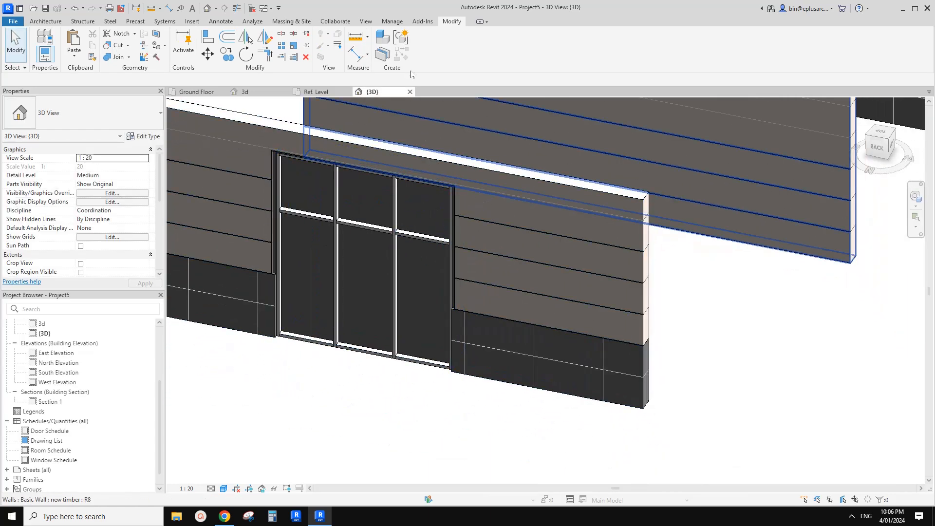
- Lower the storefront's top edge and extend its right end further along the wall
middle_click_drag(418, 196, 441, 235)
left_click(437, 215)
left_click_drag(392, 177, 385, 217)
left_click_drag(479, 381, 545, 389)
key("Escape")
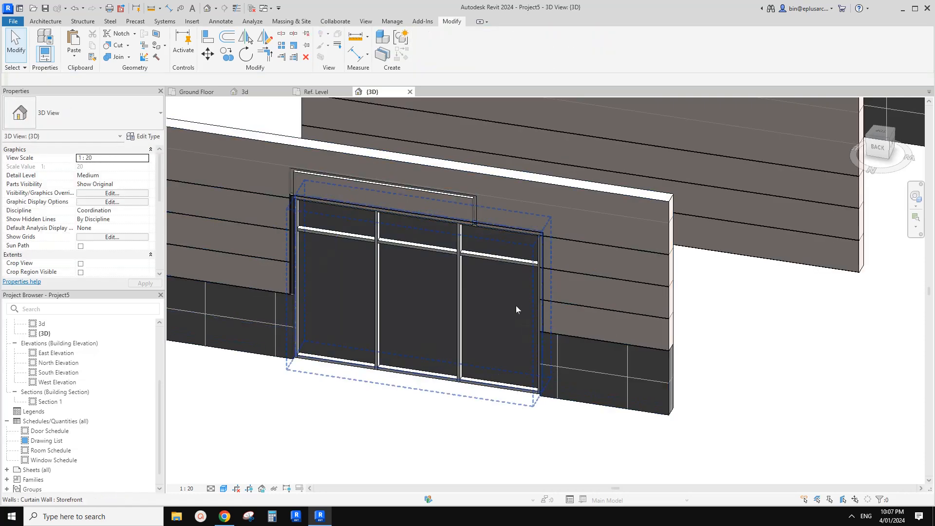
- Reopen the in-place corner profile and finish the model to refresh its cut around the lowered, extended storefront
left_click(292, 181)
left_click(426, 45)
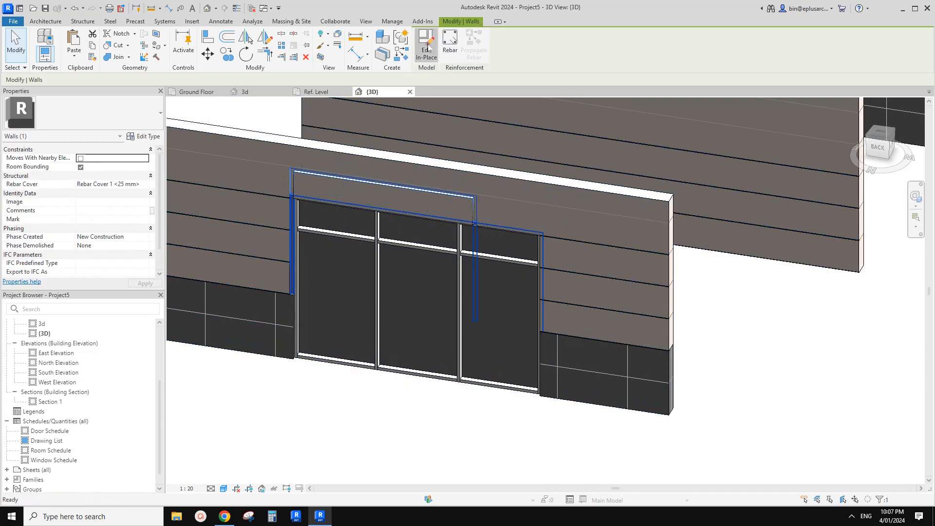
left_click(383, 50)
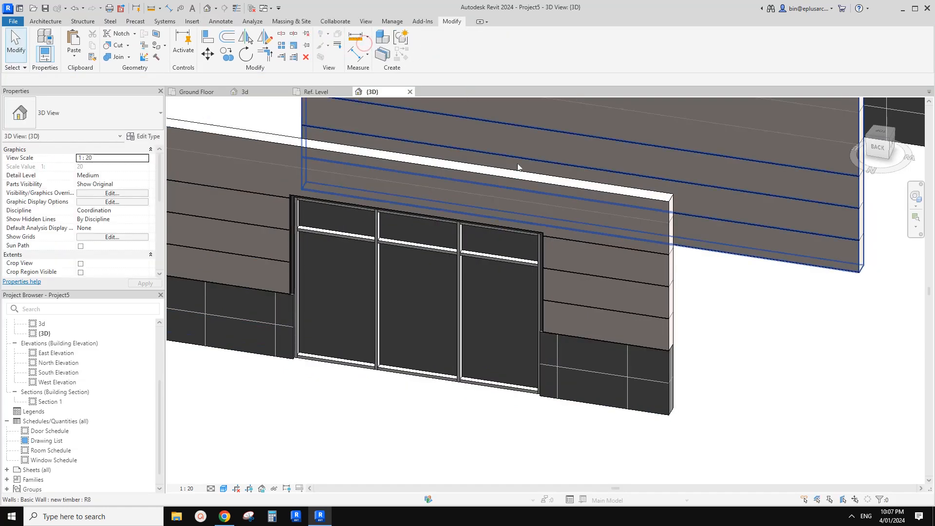
middle_click_drag(517, 162, 234, 416, "shift")
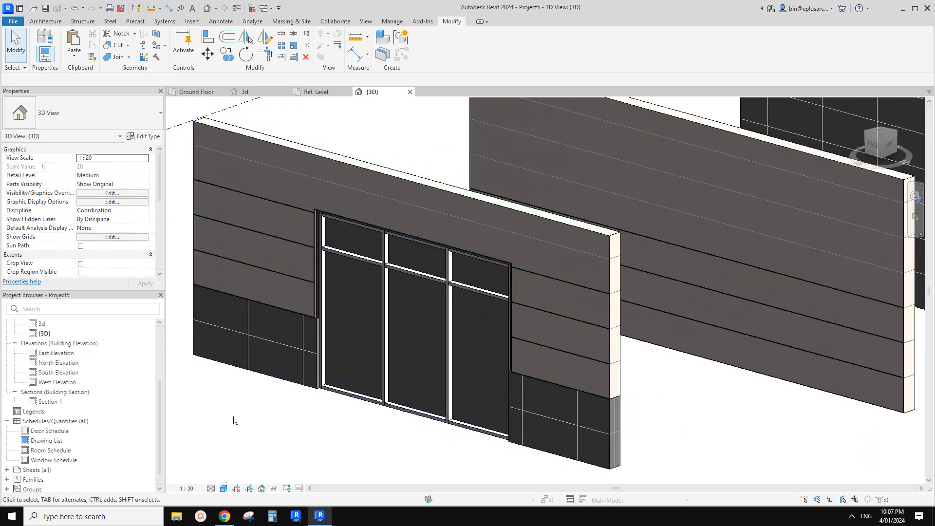
- Compare the facade reference photo in the Google Docs request with the modelled storefront, corner profile and timber reveals in Revit
left_click(225, 516)
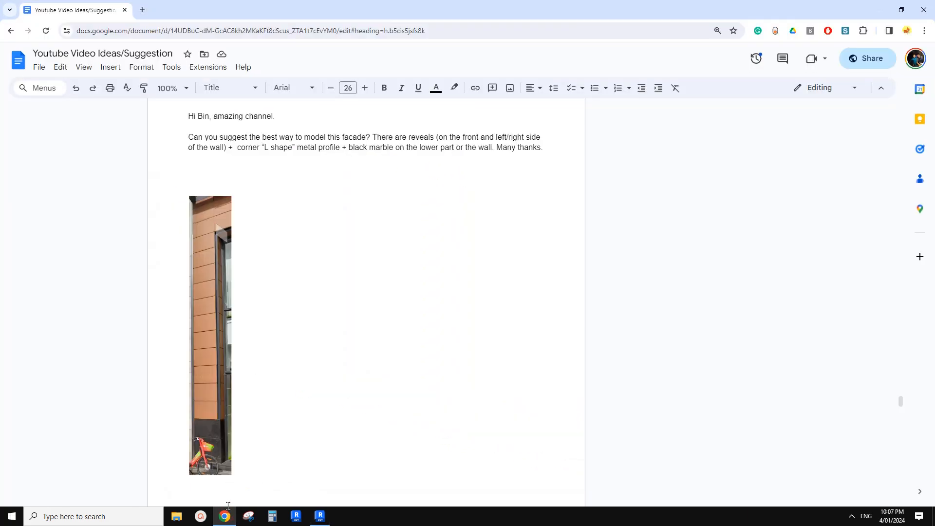
left_click(325, 518)
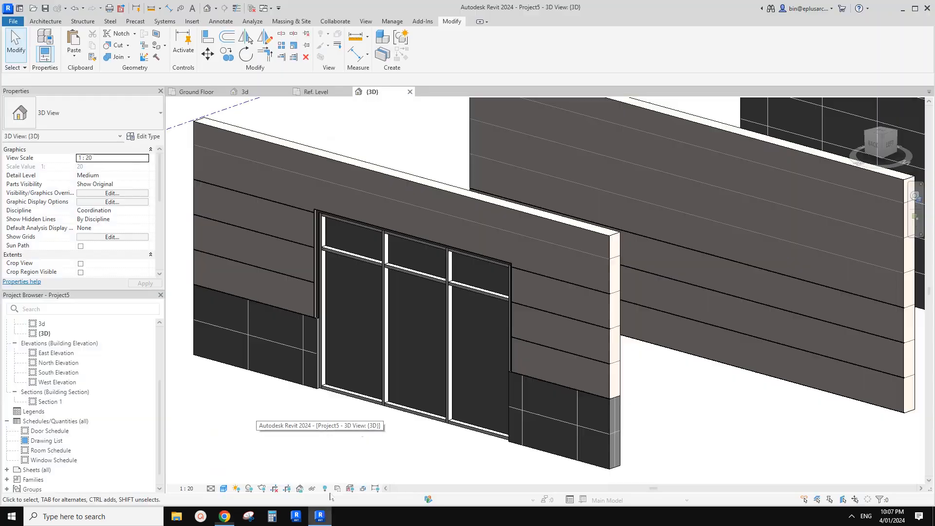
middle_click_drag(375, 381, 428, 370, "shift")
scroll(394, 352, "up", 6)
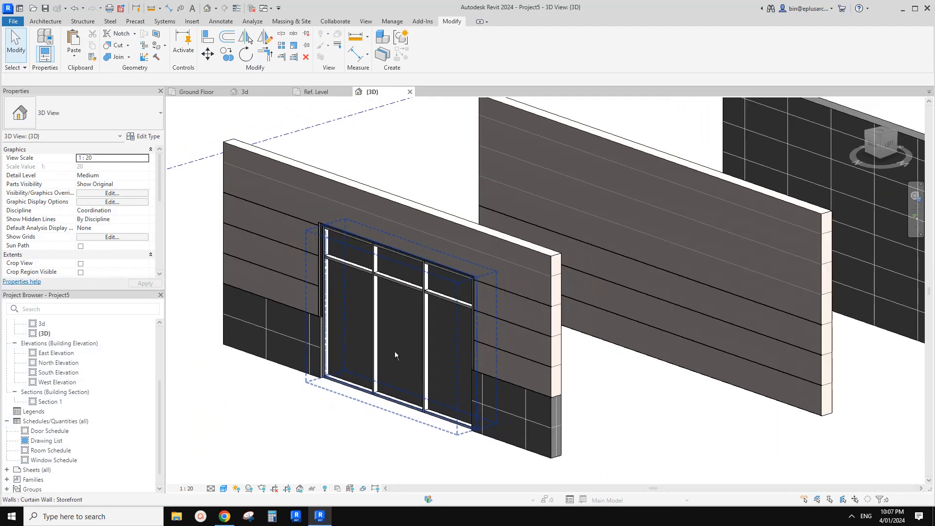
scroll(325, 245, "down", 3)
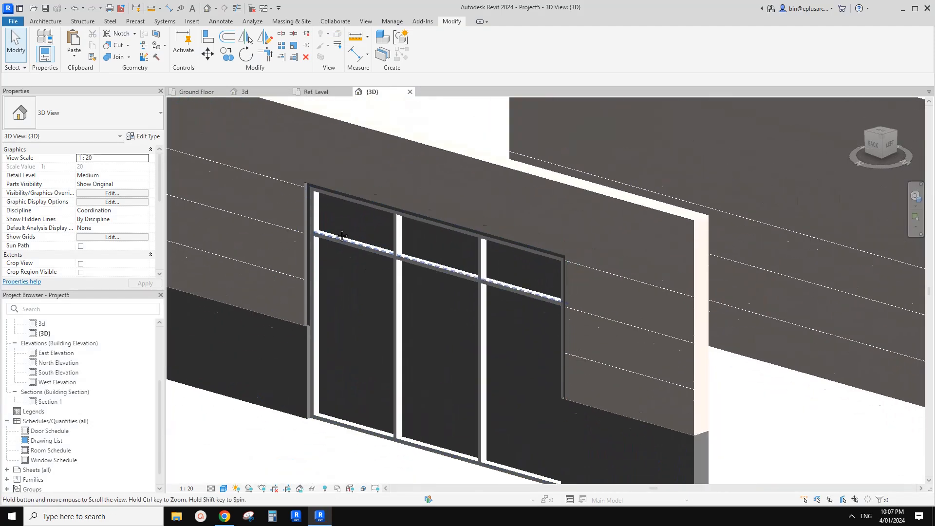
left_click(224, 517)
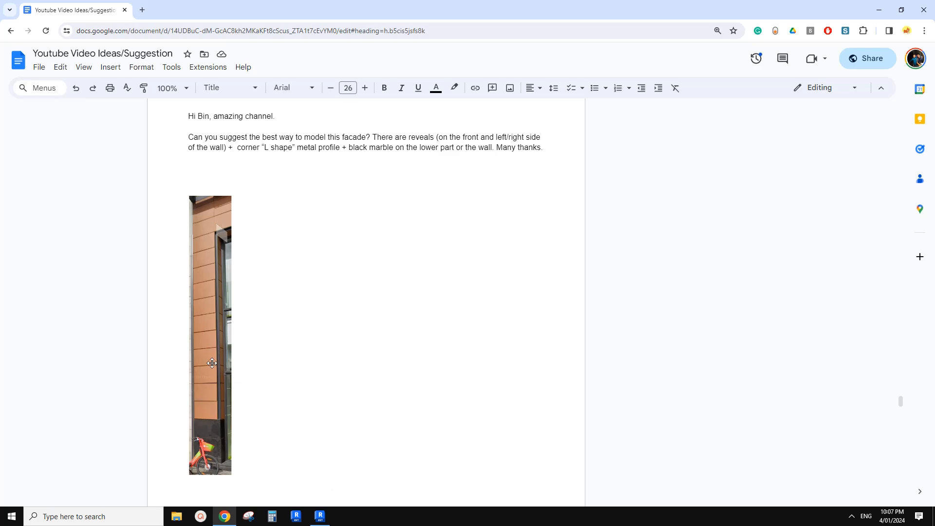
left_click(320, 516)
scroll(326, 363, "up", 1)
scroll(321, 358, "down", 2)
middle_click_drag(264, 196, 244, 199, "shift")
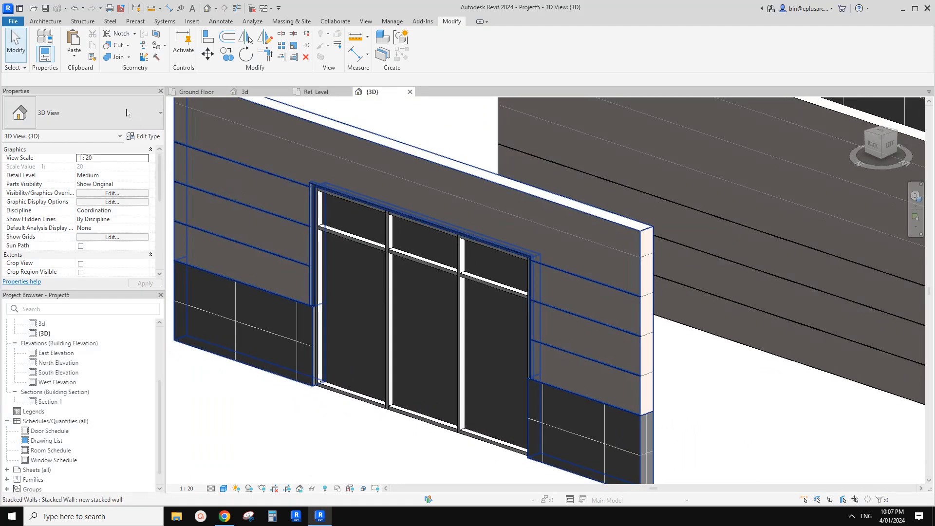
- Create a new family from the Metric Profile template
left_click(13, 21)
mouse_move(54, 59)
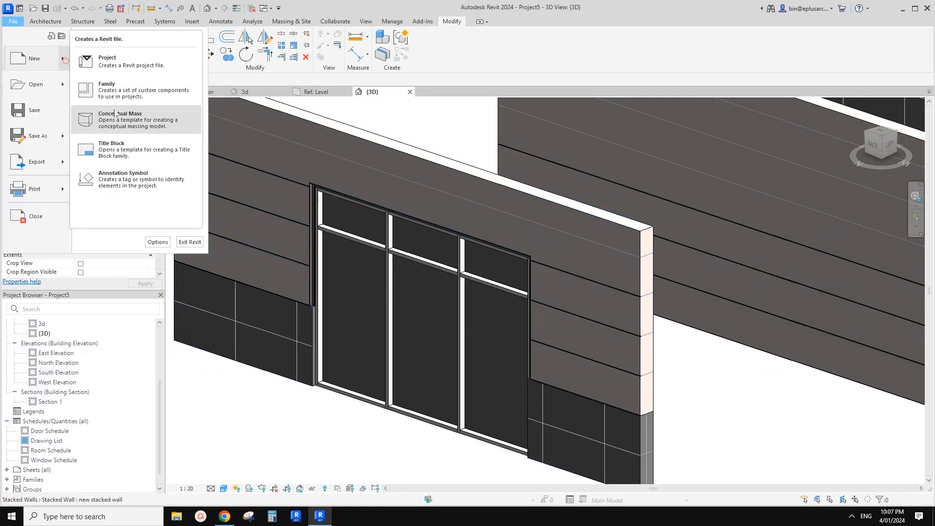
left_click(109, 87)
left_click_drag(430, 155, 431, 224)
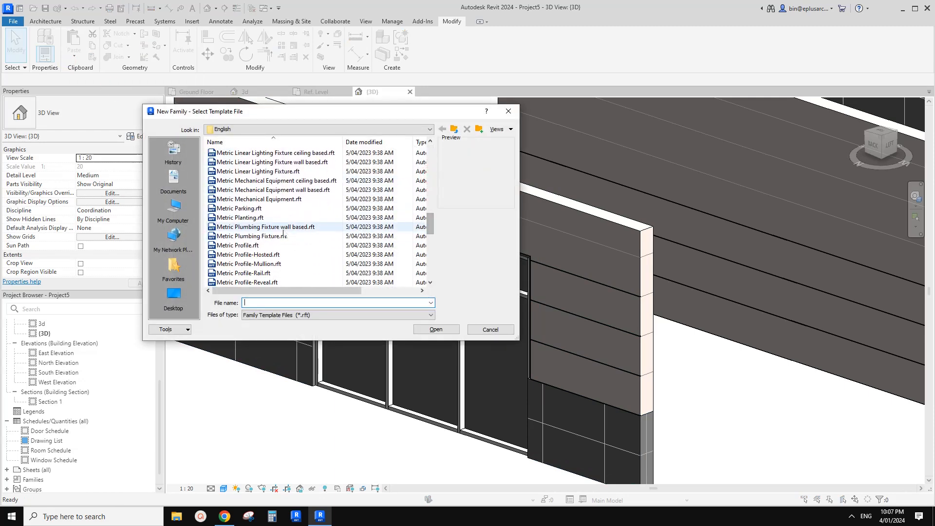
double_click(253, 246)
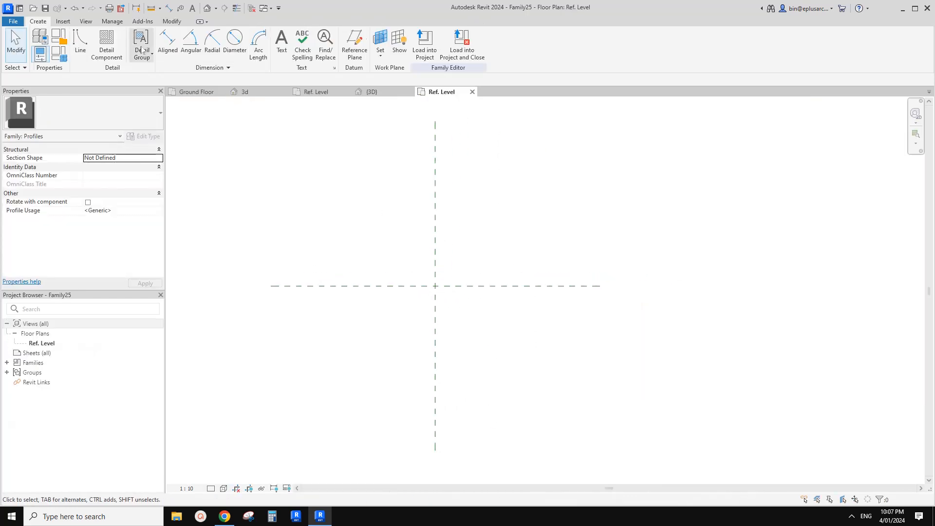
- Draw a thin closed rectangle 300 mm tall, rising from the reference plane intersection along the left side of the vertical plane
left_click(81, 39)
scroll(482, 291, "up", 2)
scroll(402, 290, "up", 2)
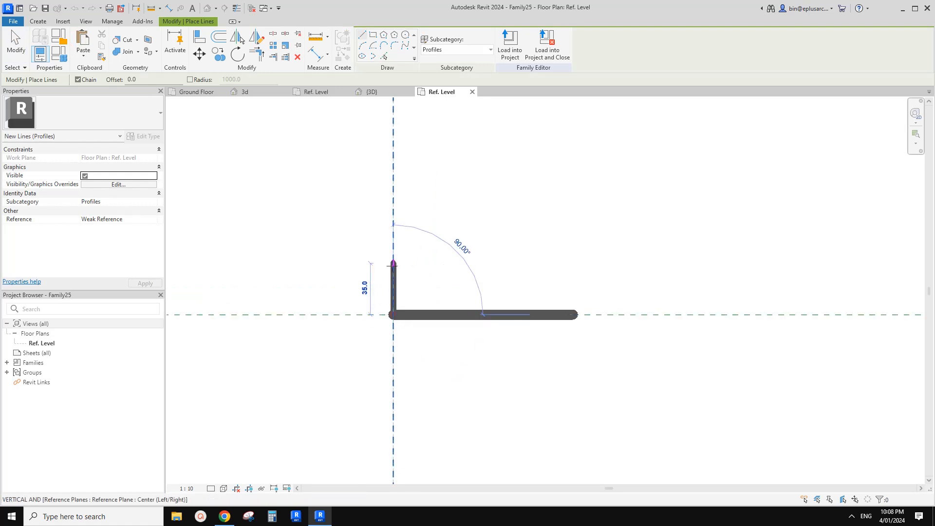
key("Escape")
left_click(394, 314)
middle_click_drag(399, 234, 399, 268)
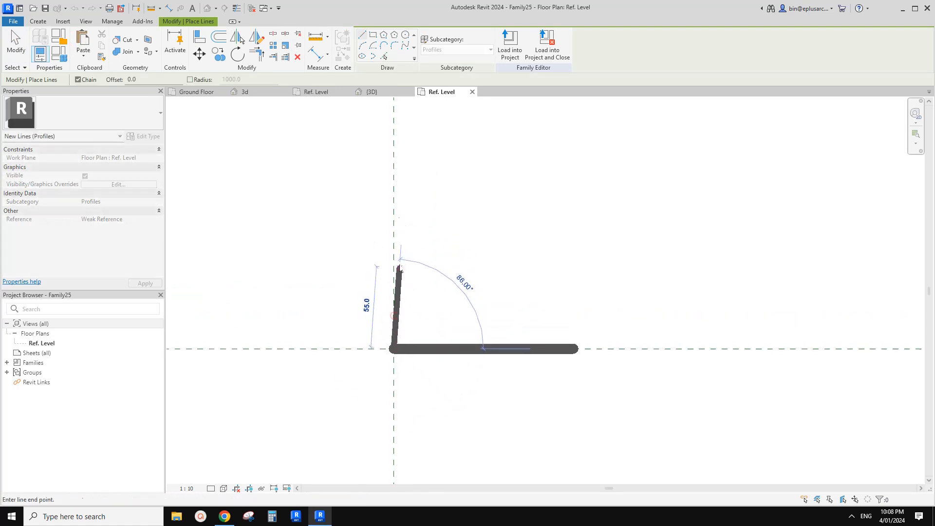
middle_click_drag(397, 184, 396, 276)
scroll(402, 239, "down", 3)
middle_click_drag(393, 216, 393, 237)
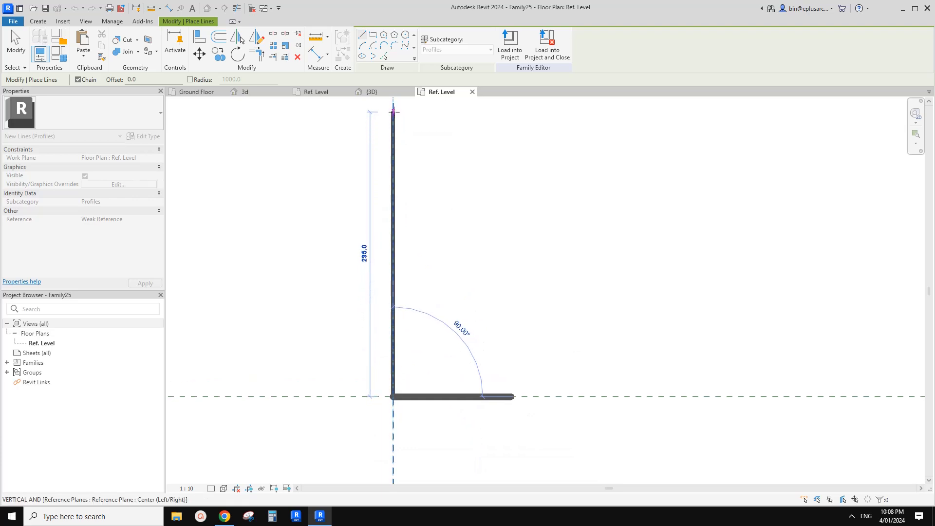
middle_click_drag(393, 106, 382, 156)
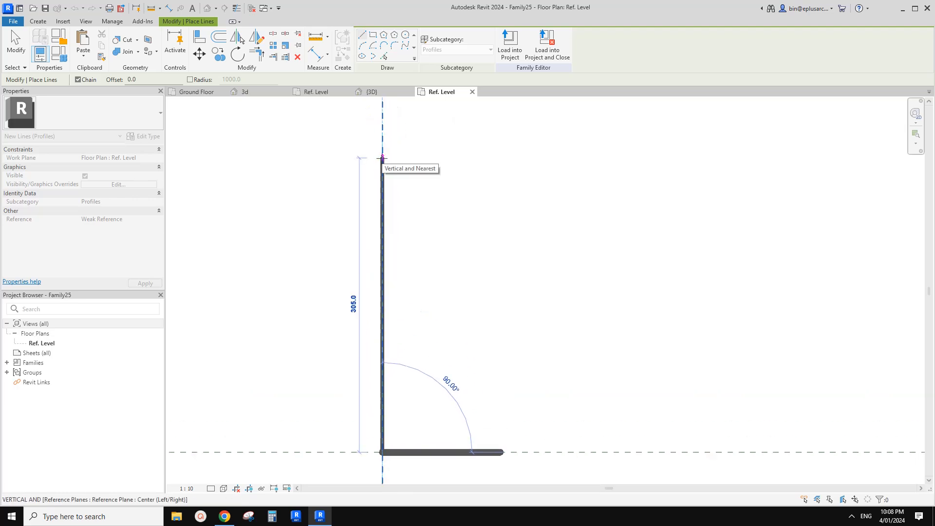
left_click(383, 161)
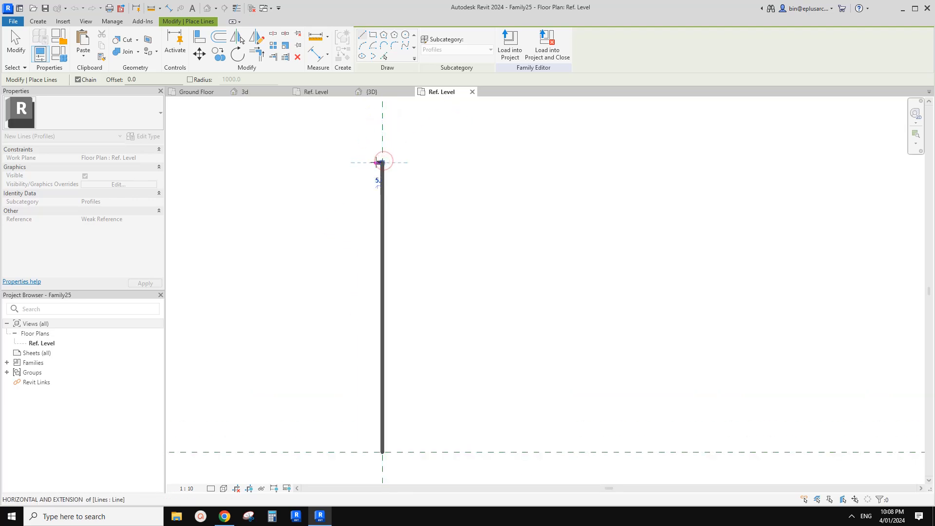
left_click(373, 162)
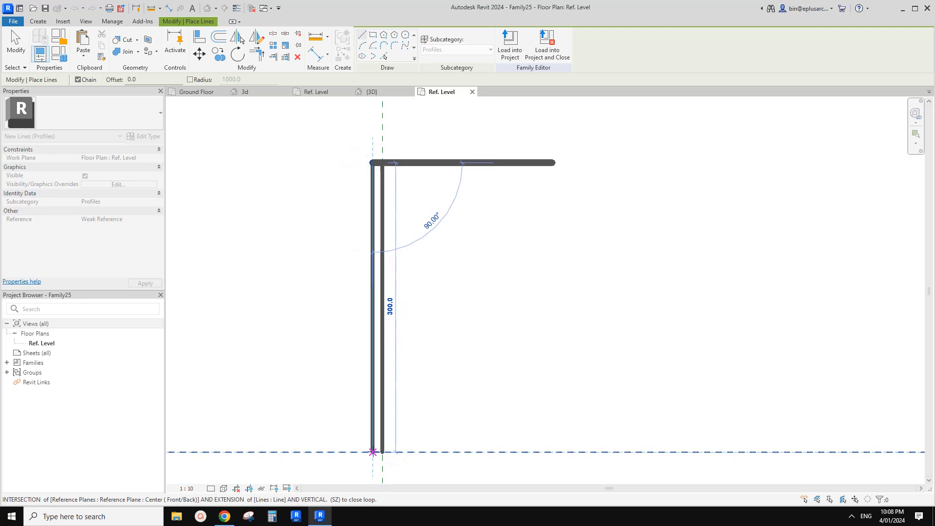
left_click(373, 452)
left_click(382, 452)
key("Escape")
key("Escape")
- Rotate the whole rectangle about its upper right corner, swinging its lower right corner to the lower left corner point
left_click(384, 205)
key("Tab")
left_click(382, 202)
middle_click_drag(406, 257, 376, 232)
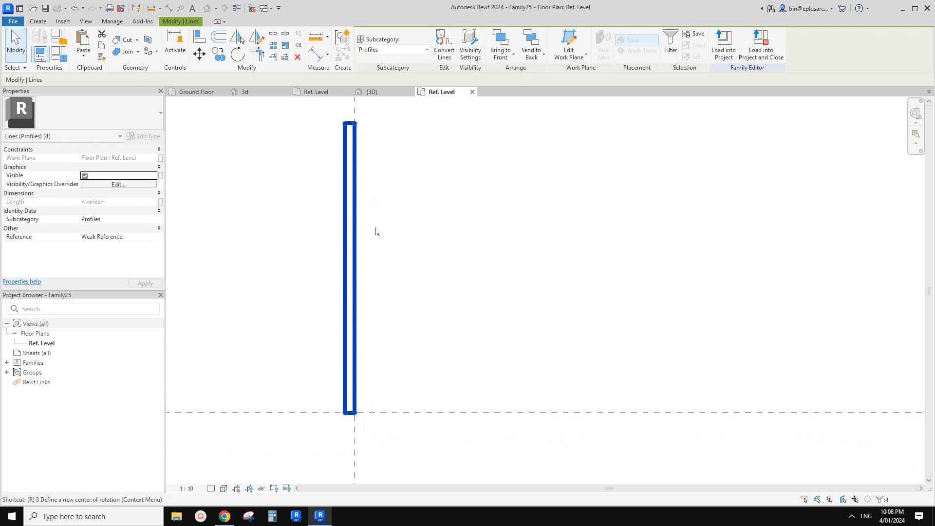
key("o")
key("space")
left_click(355, 123)
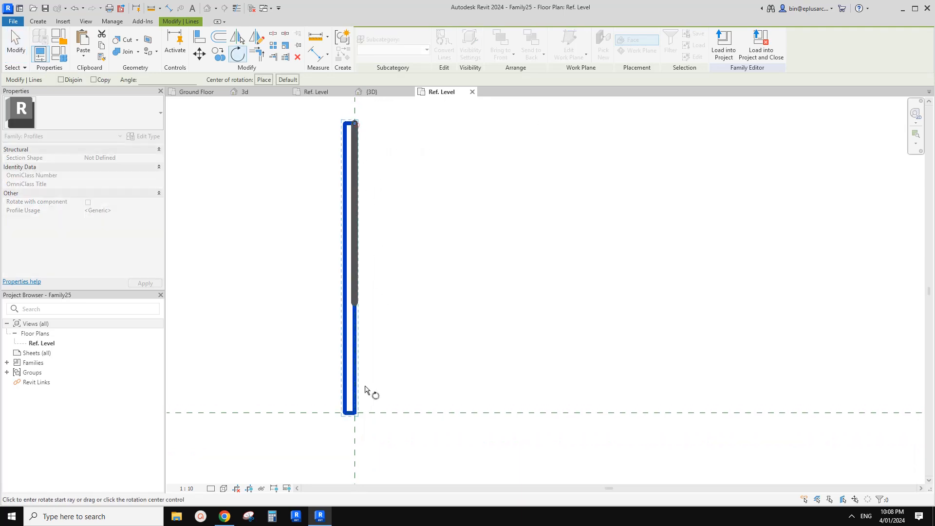
left_click(355, 414)
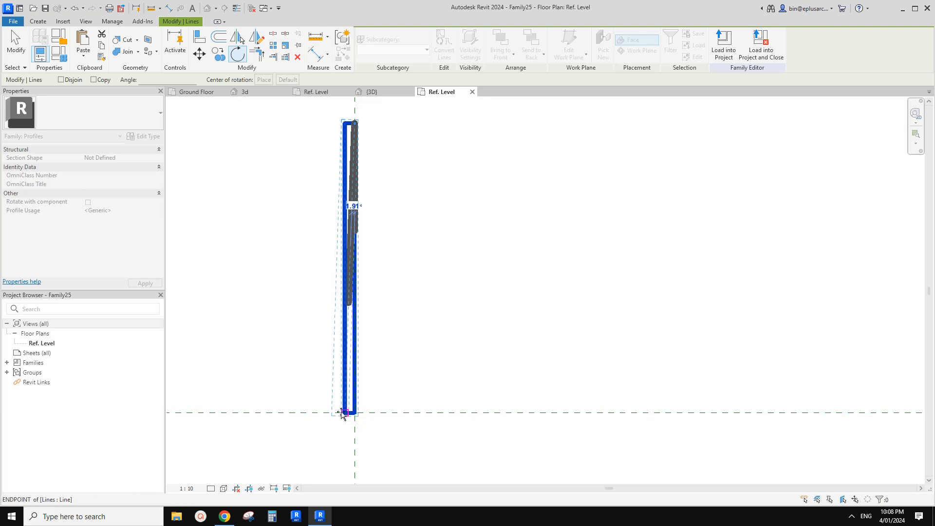
scroll(341, 415, "up", 4)
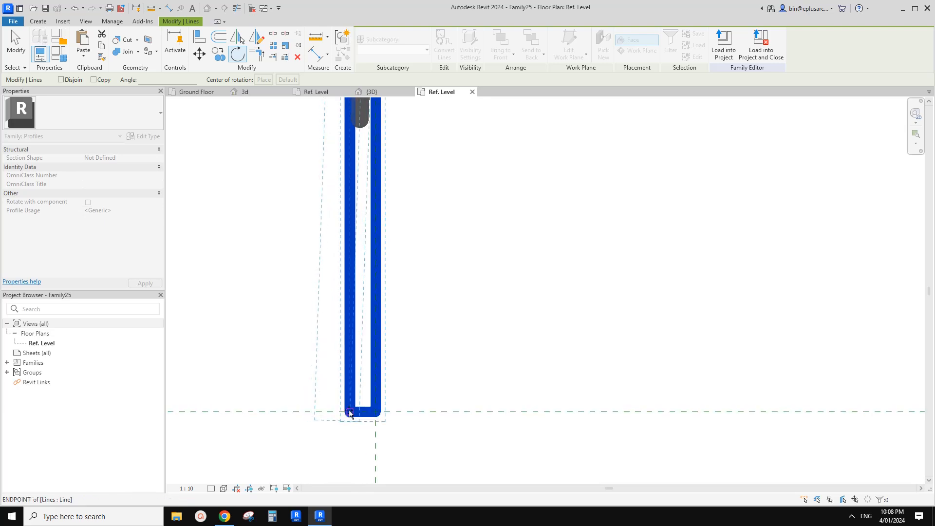
left_click(345, 412)
scroll(351, 361, "down", 2)
middle_click_drag(365, 313, 395, 364)
scroll(420, 328, "down", 1)
key("Escape")
- Load the tilted board profile family into Project5
middle_click_drag(382, 276, 381, 286)
middle_click_drag(370, 173, 377, 197)
left_click(368, 54)
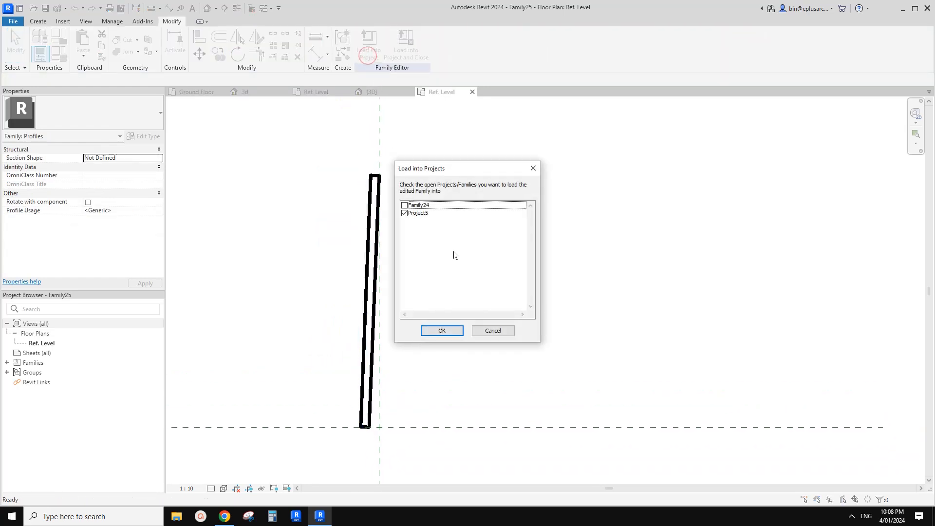
left_click(450, 332)
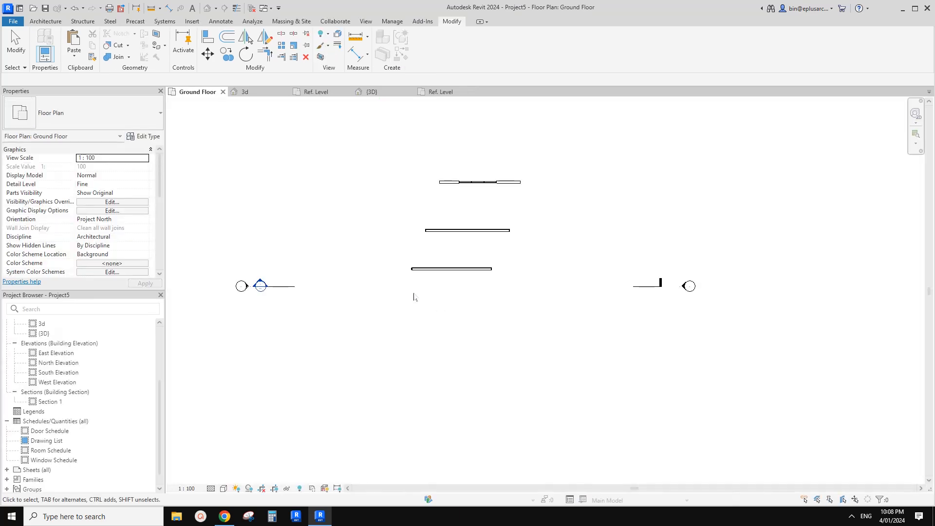
- In the default 3D view, start a wall using the middle timber wall's type and duplicate that type as new timber 2
middle_click_drag(429, 250, 422, 271)
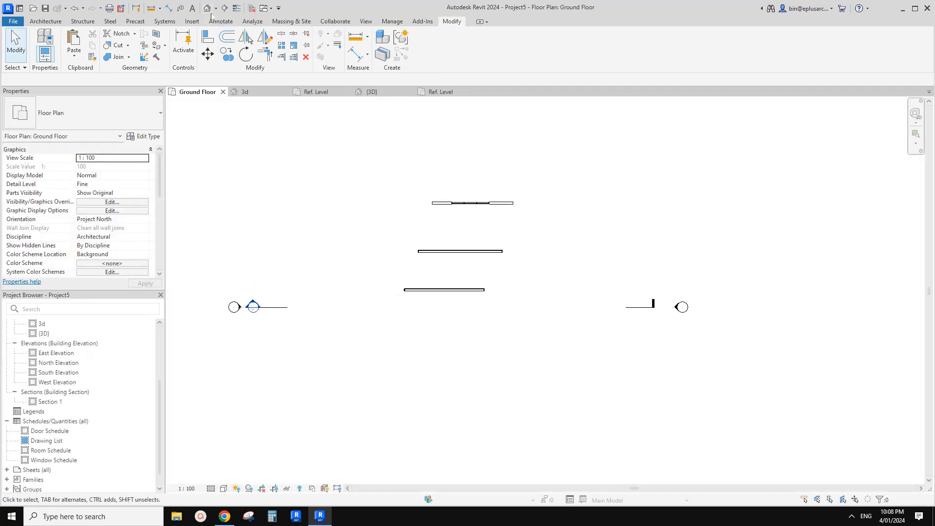
left_click(207, 8)
scroll(484, 282, "down", 6)
left_click(426, 263)
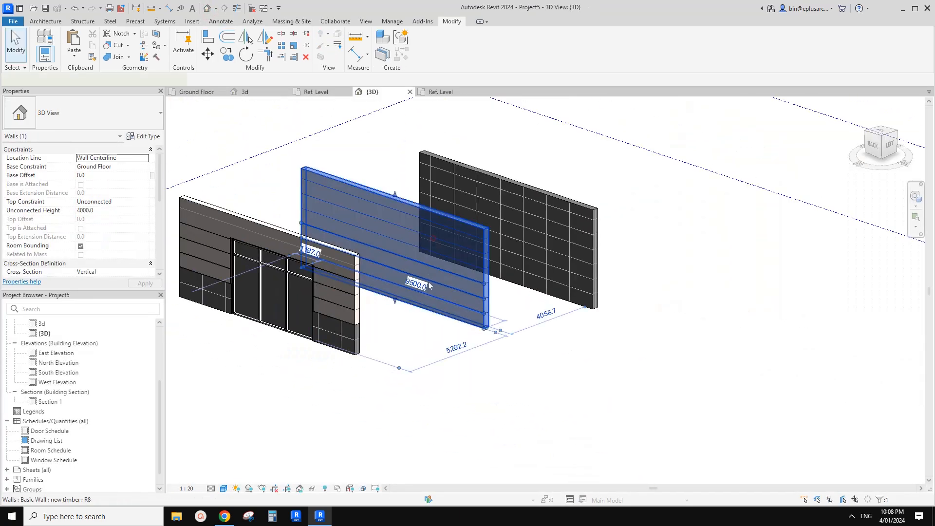
middle_click_drag(394, 238, 410, 240, "shift")
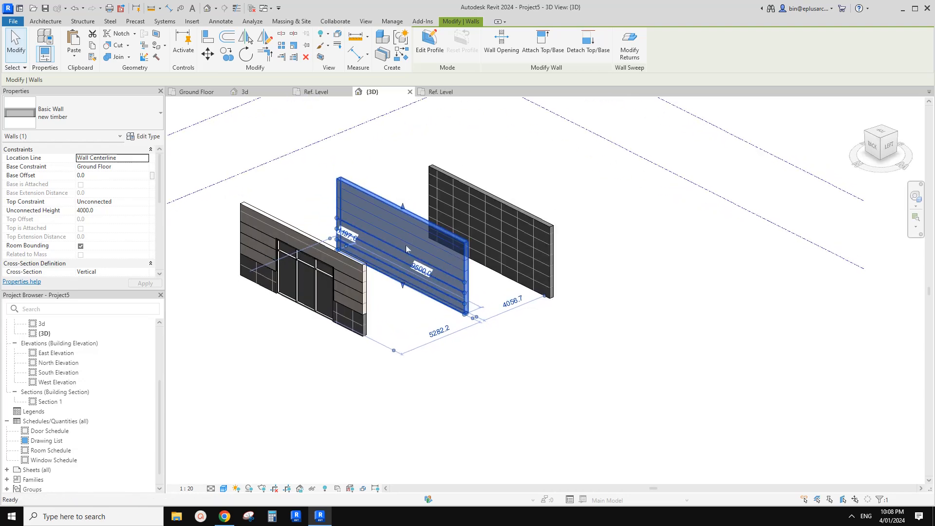
key("w")
key("a")
left_click(143, 136)
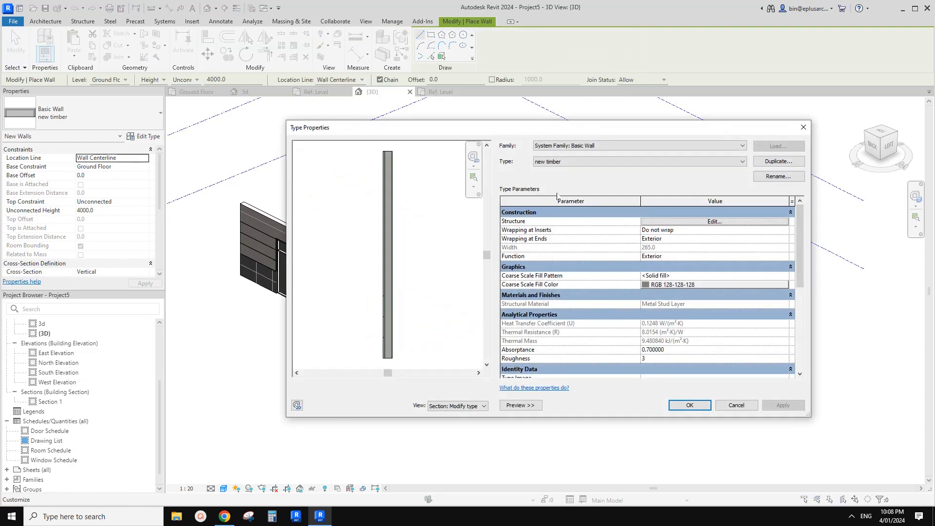
left_click(776, 161)
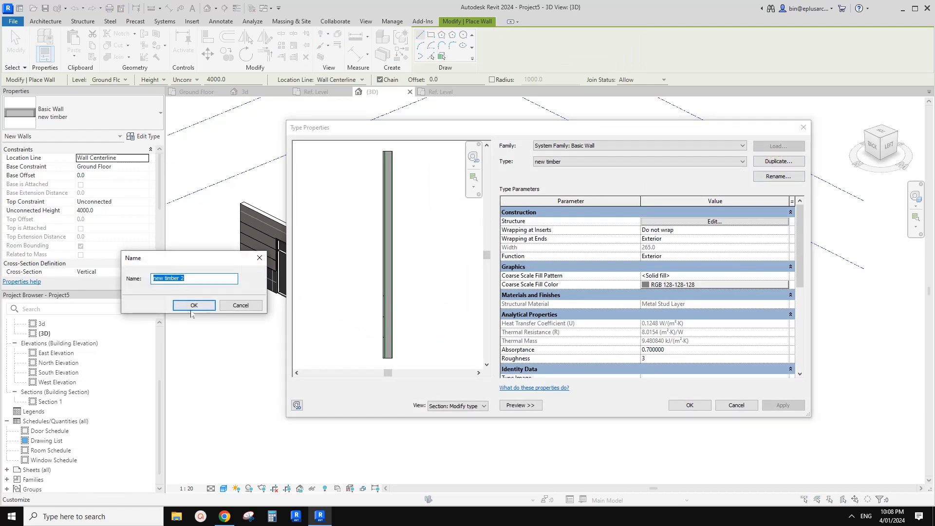
left_click(194, 305)
- Delete the 20 mm exterior Timber finish layer from the structure of new timber 2
left_click(675, 222)
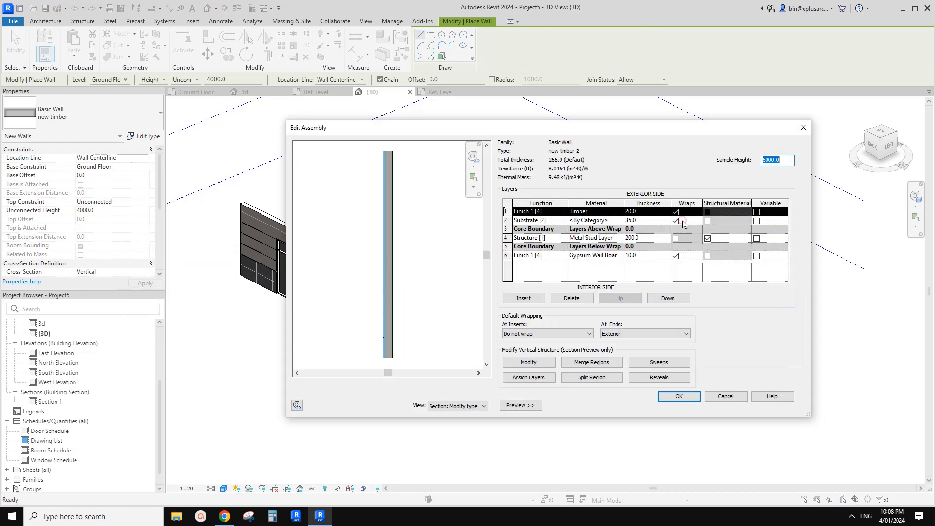
left_click_drag(565, 128, 451, 114)
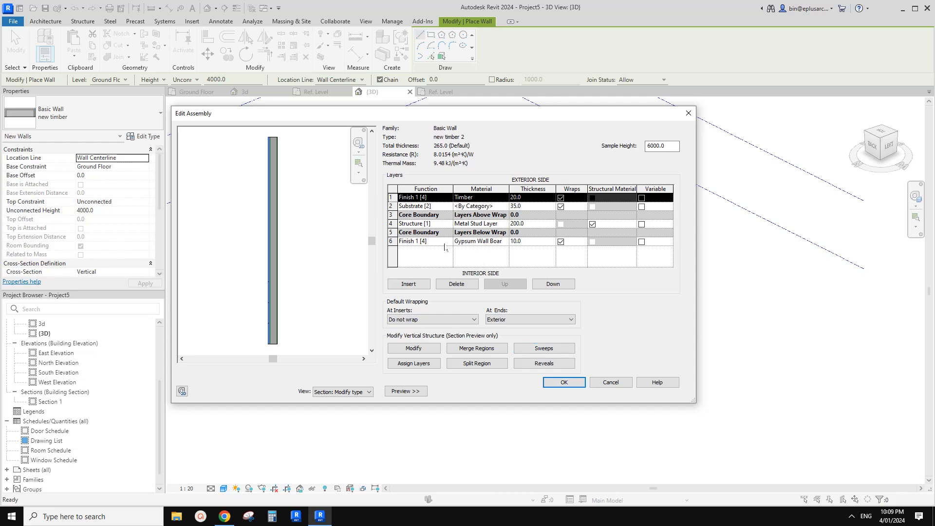
left_click(471, 285)
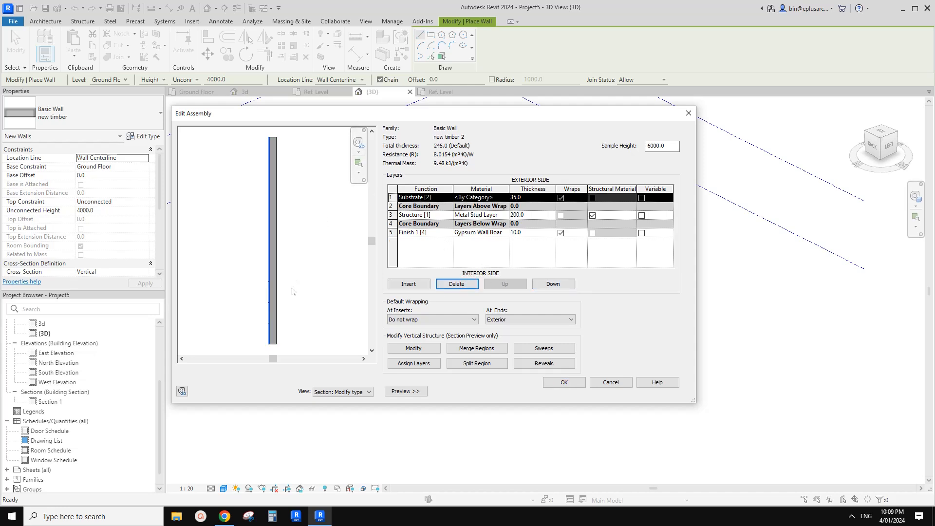
scroll(275, 352, "up", 5)
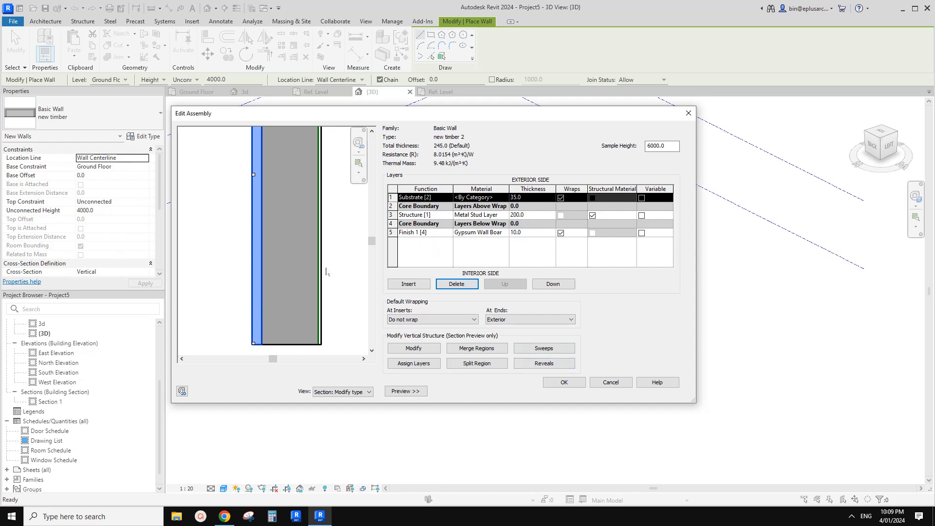
- Remove all four Family24 reveals from the structure of new timber 2
left_click(544, 363)
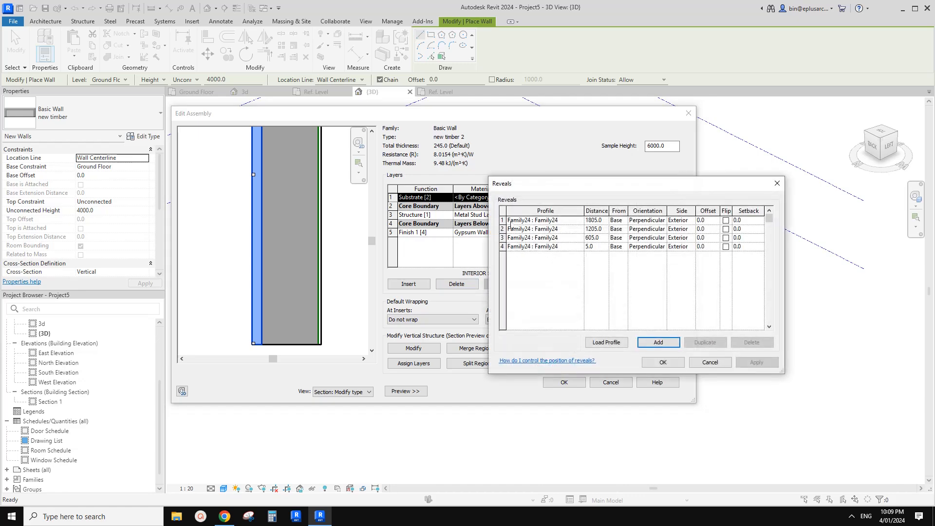
left_click(538, 247)
left_click(542, 219)
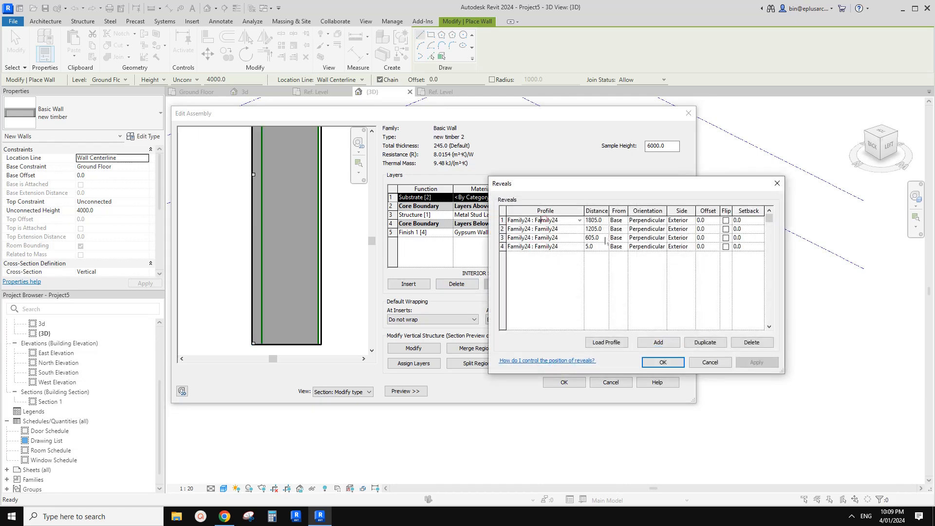
left_click(751, 342)
left_click(752, 342)
left_click(751, 343)
left_click(751, 342)
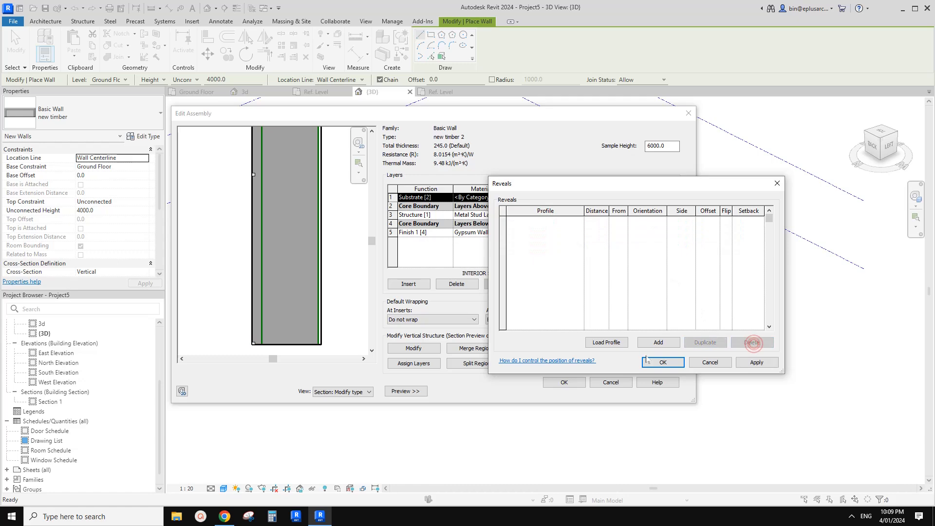
left_click(661, 361)
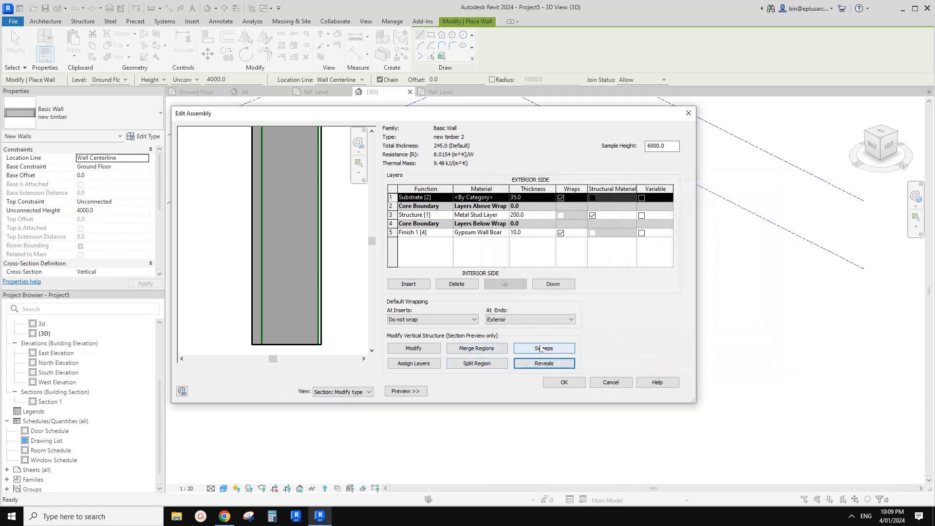
- Add an exterior wall sweep at the base of new timber 2 using the Family25 profile and apply it
left_click(546, 349)
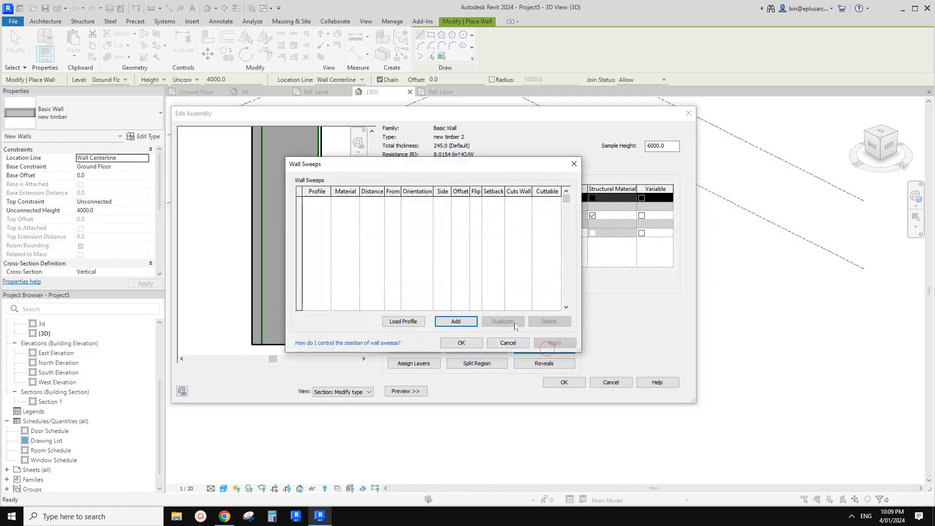
left_click(444, 321)
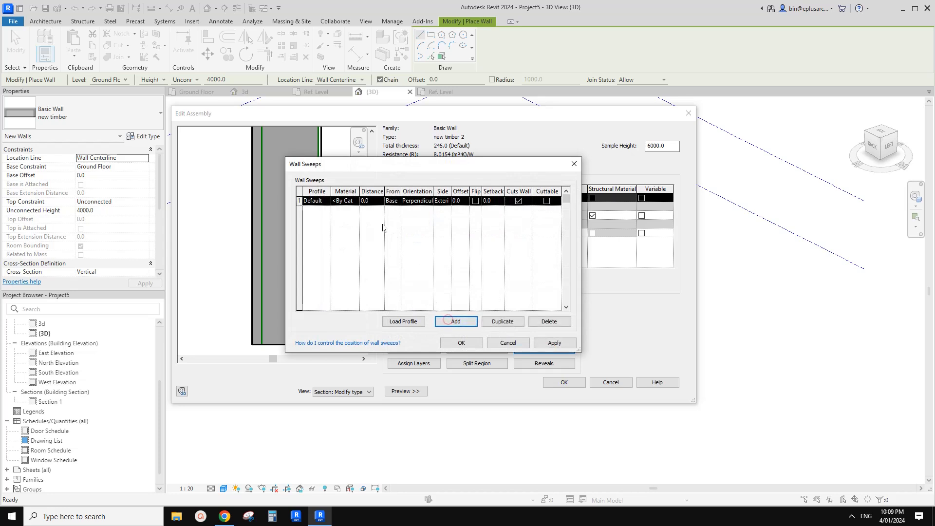
left_click(327, 201)
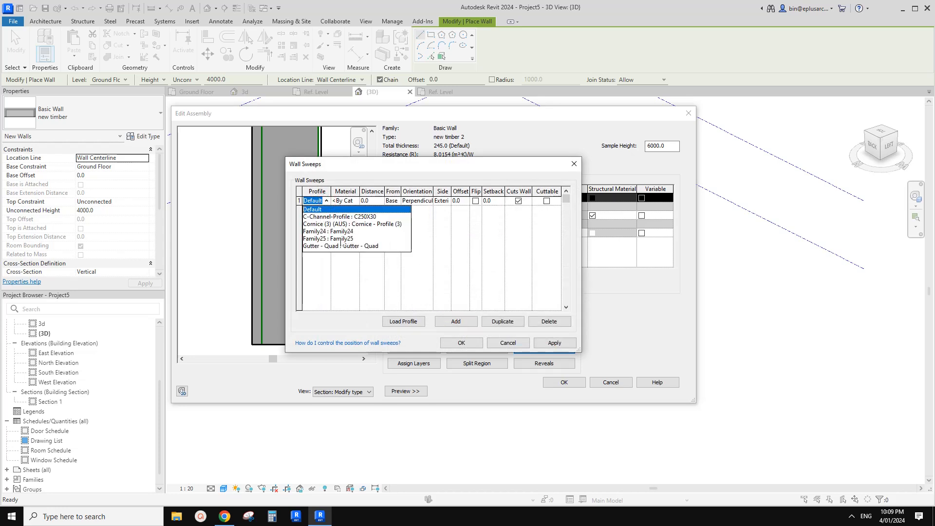
left_click(343, 238)
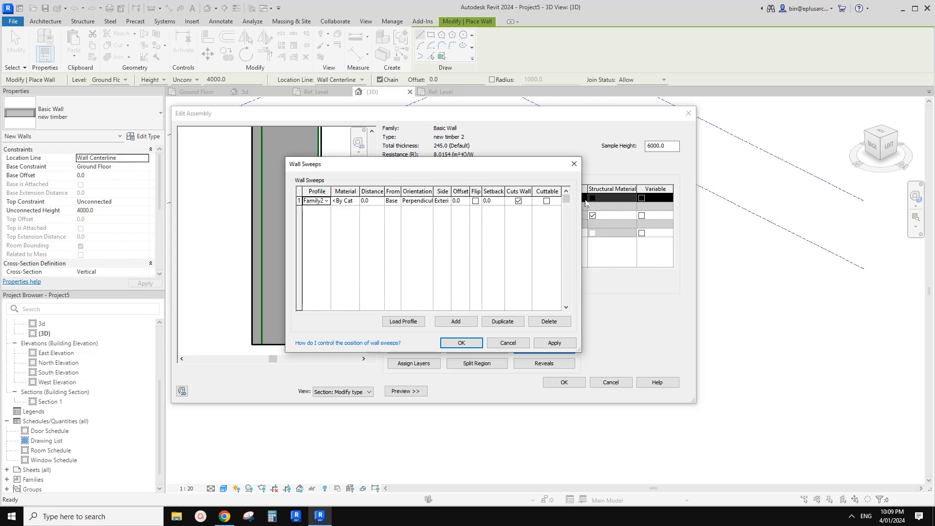
left_click_drag(582, 204, 718, 203)
left_click_drag(492, 164, 433, 167)
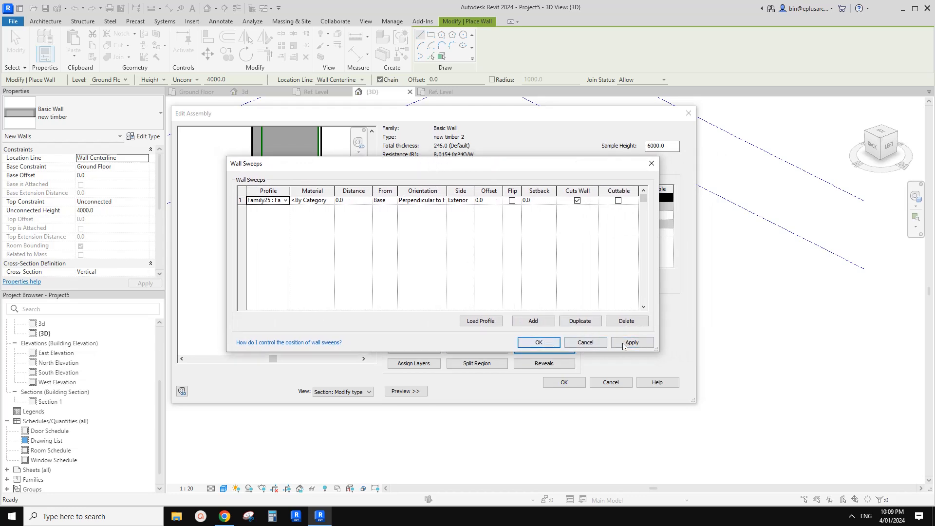
left_click(630, 341)
left_click_drag(494, 166, 657, 175)
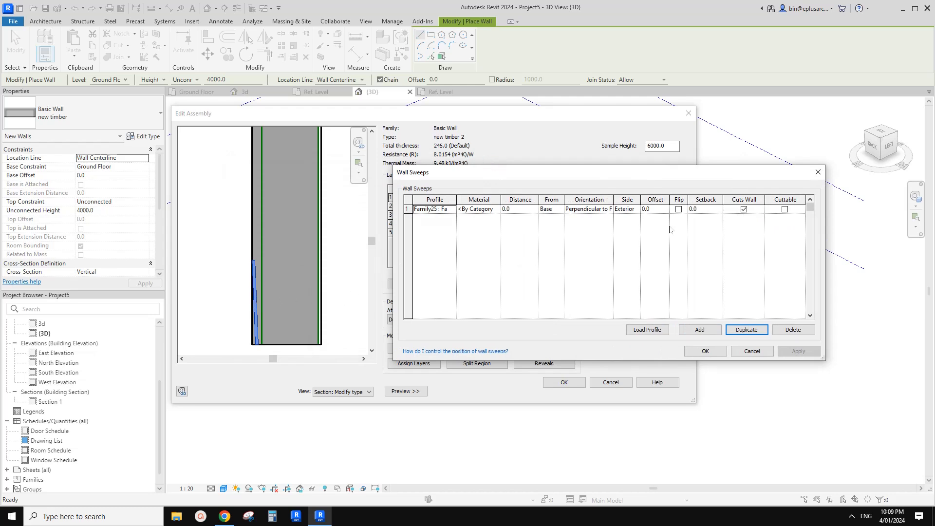
- Try flipping the Family25 sweep, then switch the flip off again
left_click(678, 209)
left_click(798, 351)
left_click(678, 210)
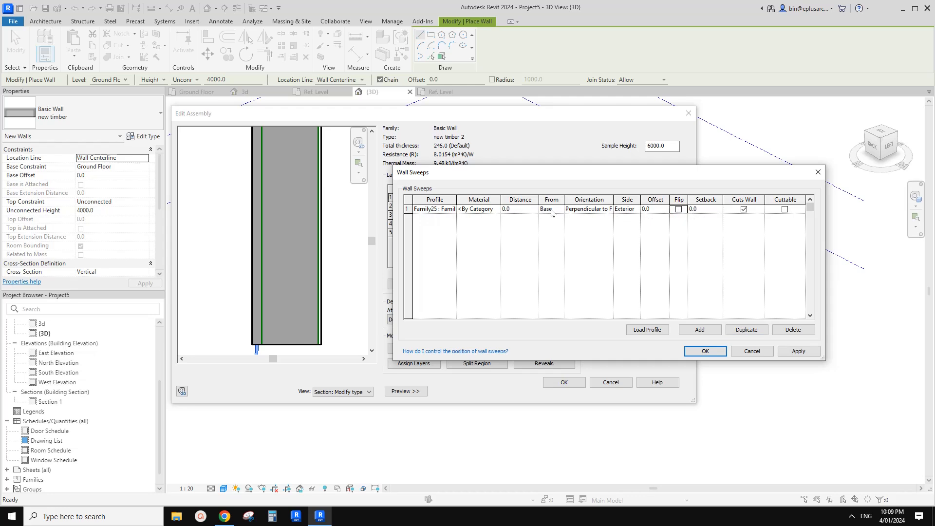
left_click(798, 351)
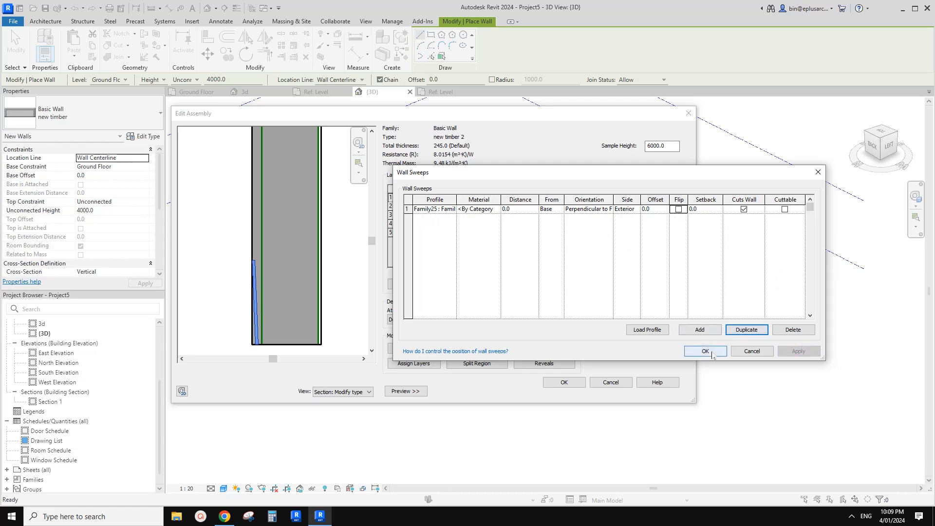
- Accept the wall sweep and the structure changes of new timber 2, returning to wall placement
left_click(710, 352)
left_click(577, 387)
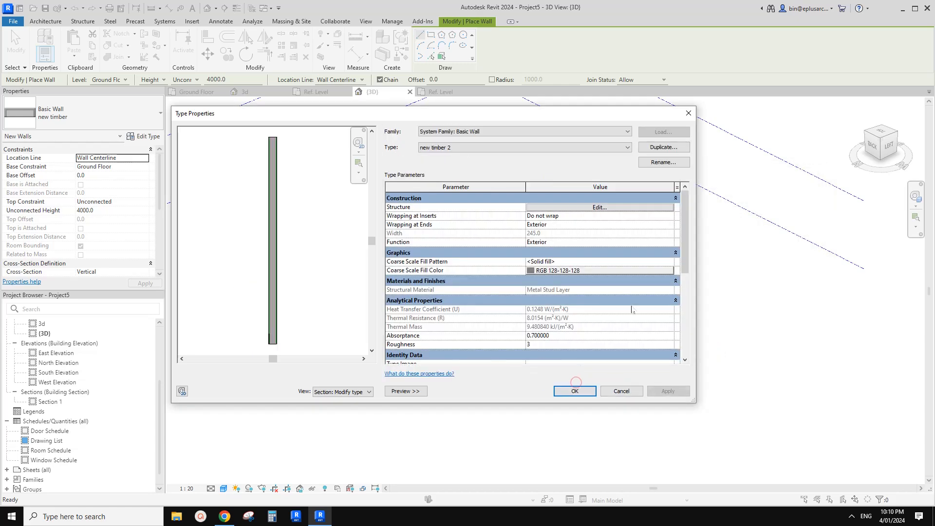
key("Return")
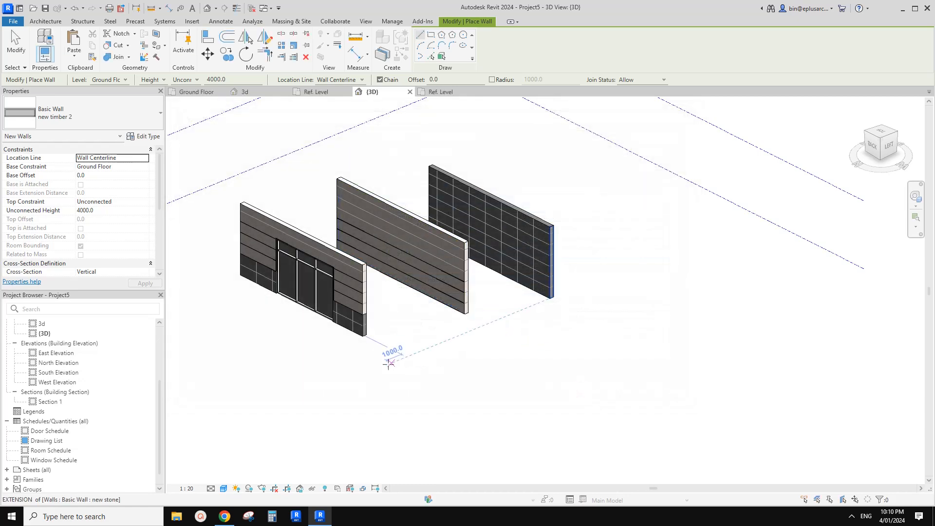
- In the Family25 profile's Ref. Level view, mirror the tilted board about the vertical reference plane without keeping the original
left_click(443, 102)
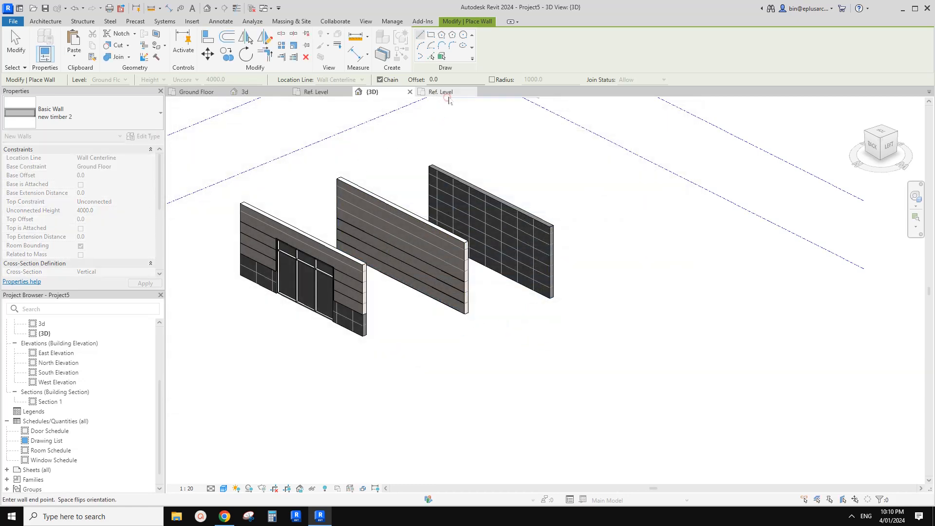
key("Escape")
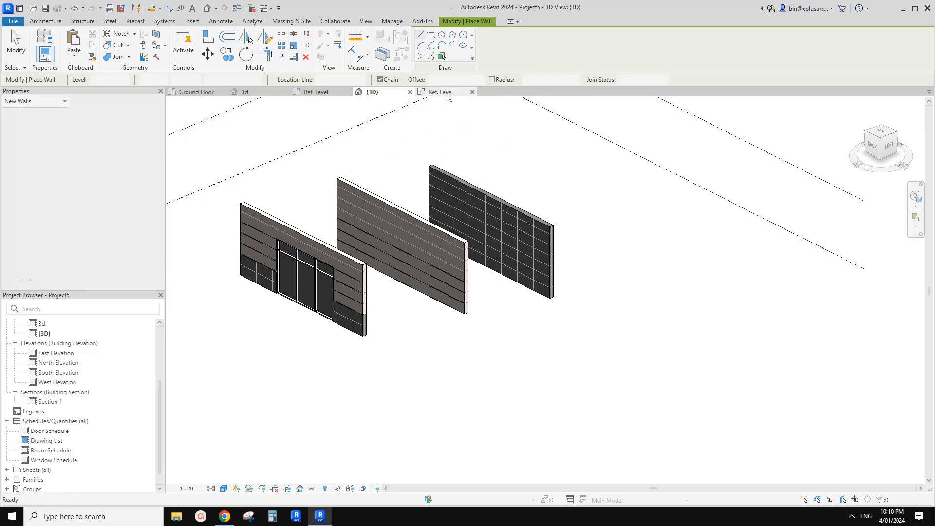
left_click(440, 92)
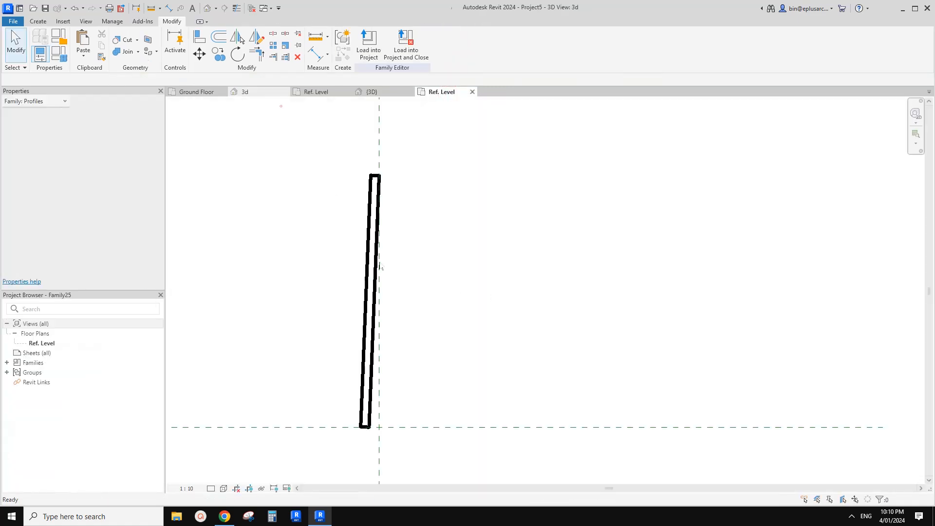
left_click(267, 92)
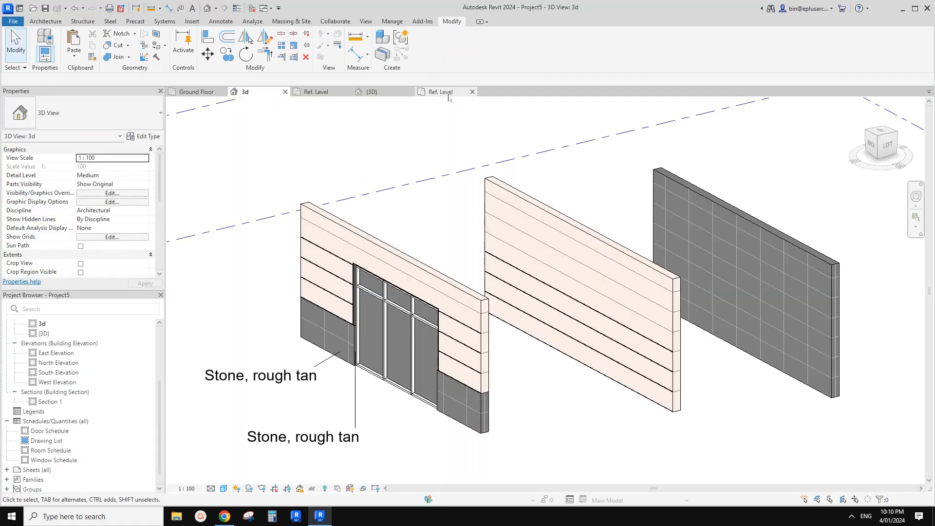
left_click(440, 92)
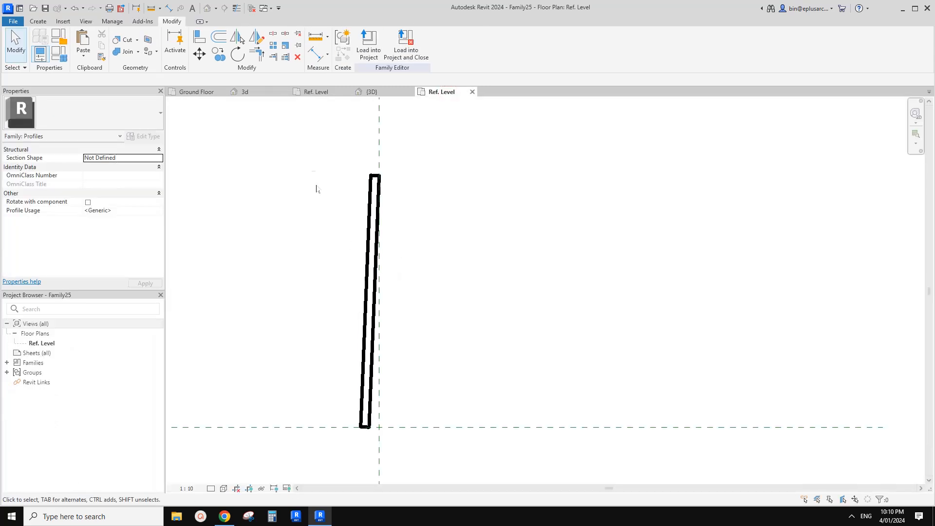
left_click_drag(304, 171, 475, 466)
key("m")
key("m")
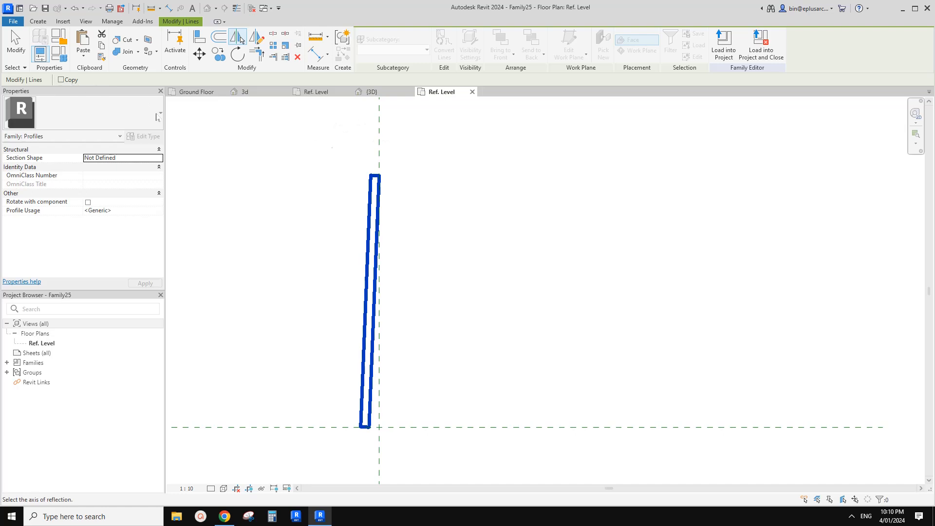
left_click(379, 139)
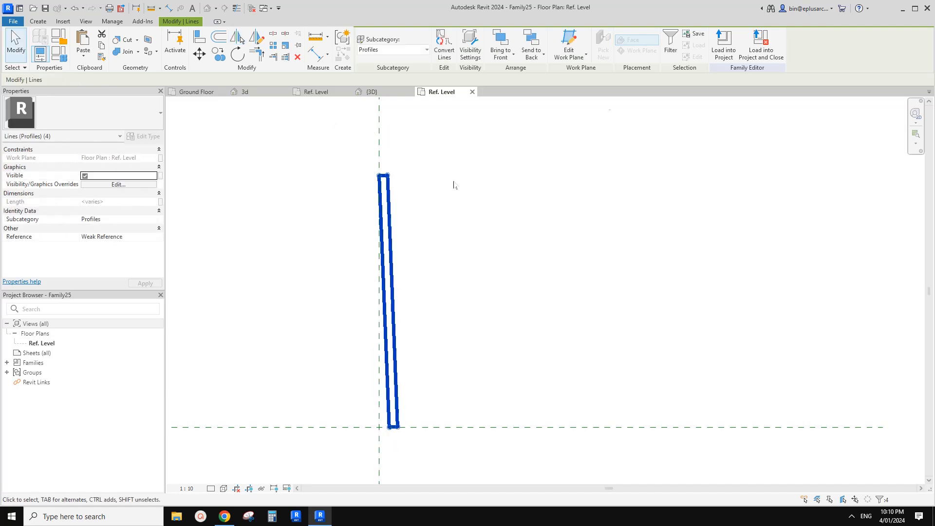
- Load the mirrored profile family into Project5, overwriting the existing version
left_click(723, 46)
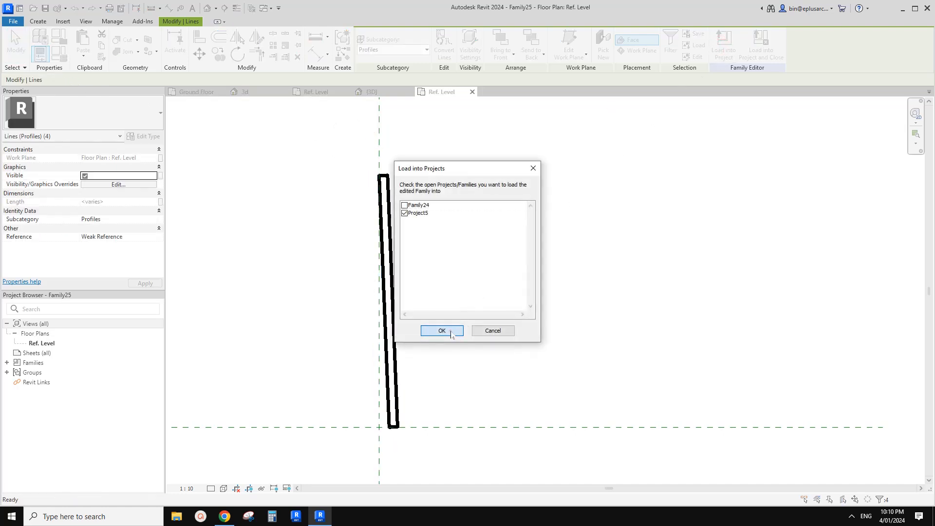
left_click(452, 333)
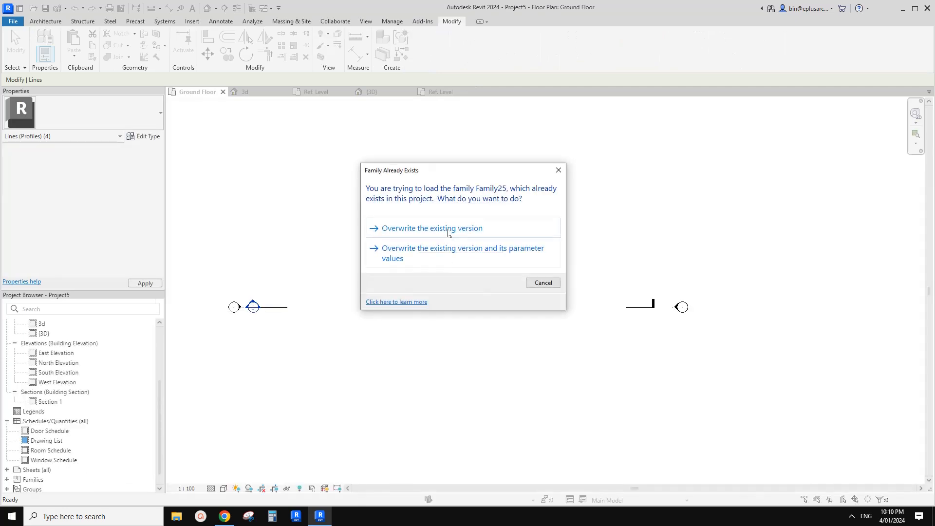
left_click(448, 229)
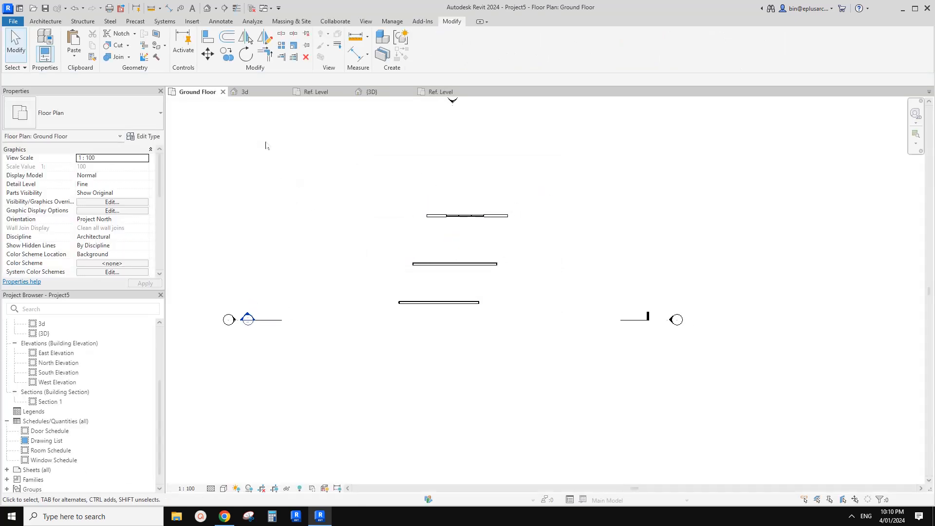
- In the default 3D view, draw a new timber 2 wall about 10100 mm long in front of the storefront facade wall
left_click(207, 7)
middle_click_drag(565, 312, 587, 262)
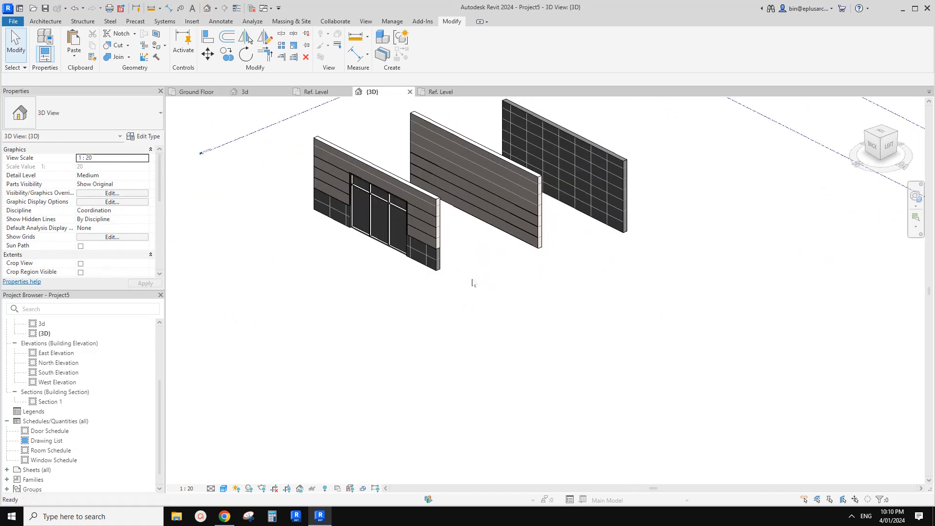
key("w")
key("a")
left_click(275, 265)
left_click(409, 332)
key("Escape")
key("Escape")
- Examine the new timber 2 wall and the tilted board sweep along its base from close up
left_click(382, 300)
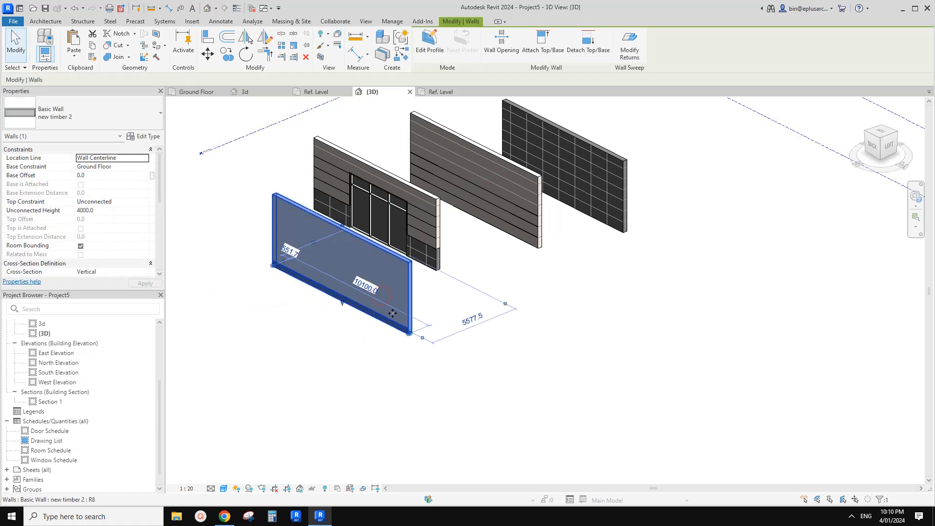
key("Escape")
scroll(395, 301, "up", 2)
left_click(370, 287)
scroll(369, 286, "down", 1)
mouse_move(365, 296)
middle_mouse_down()
mouse_move(391, 302)
mouse_move(353, 270)
mouse_move(309, 279)
mouse_move(332, 283)
mouse_move(292, 300)
mouse_move(255, 235)
mouse_move(375, 355)
mouse_move(421, 361)
mouse_move(451, 407)
mouse_move(377, 303)
middle_mouse_up()
scroll(353, 271, "up", 4)
left_click(270, 281)
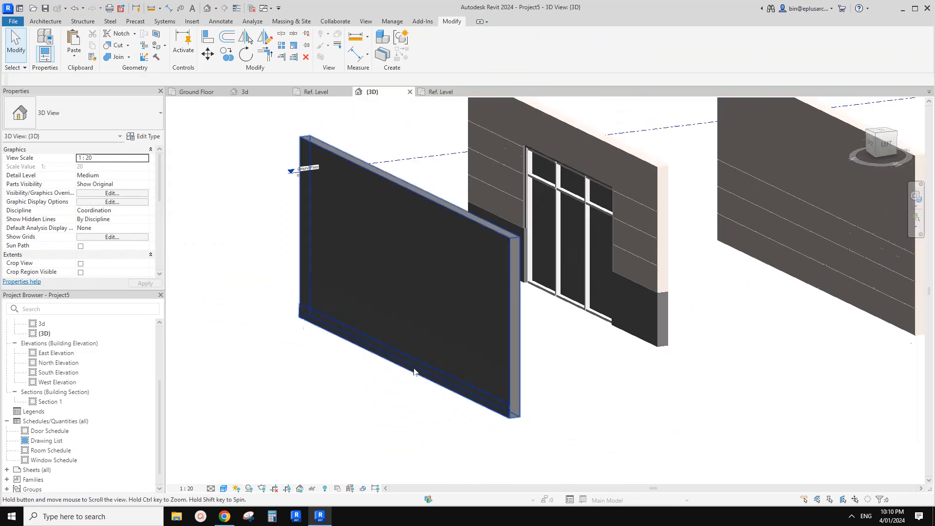
- In the structure of new timber 2, duplicate the Family25 wall sweep seven times
left_click(378, 303)
left_click(144, 137)
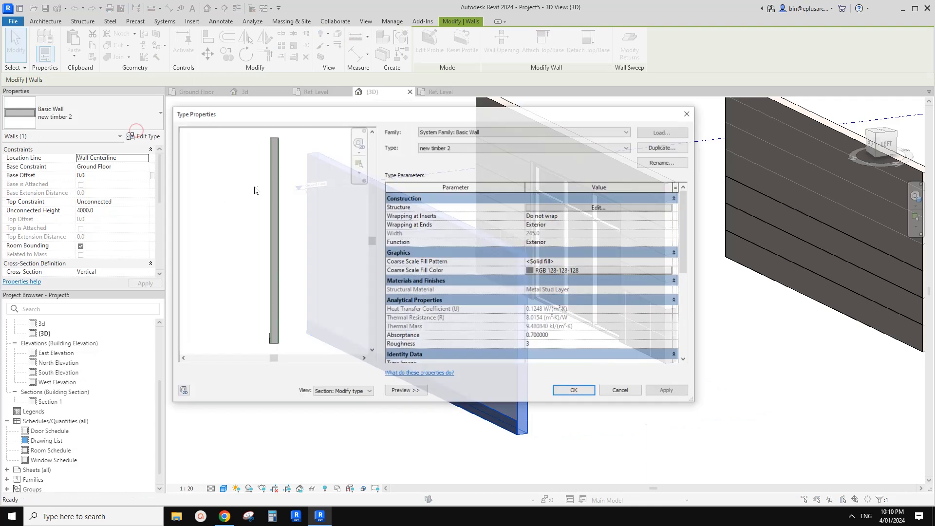
left_click(589, 209)
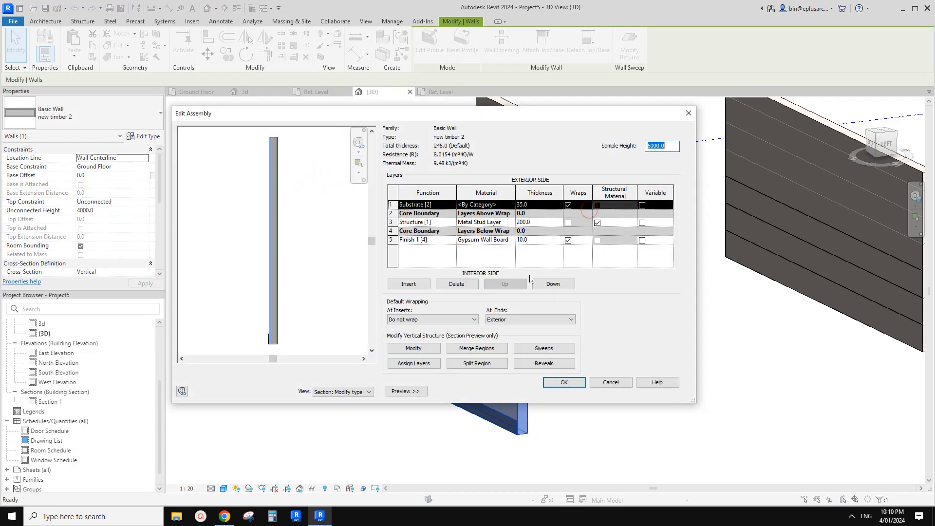
left_click(544, 347)
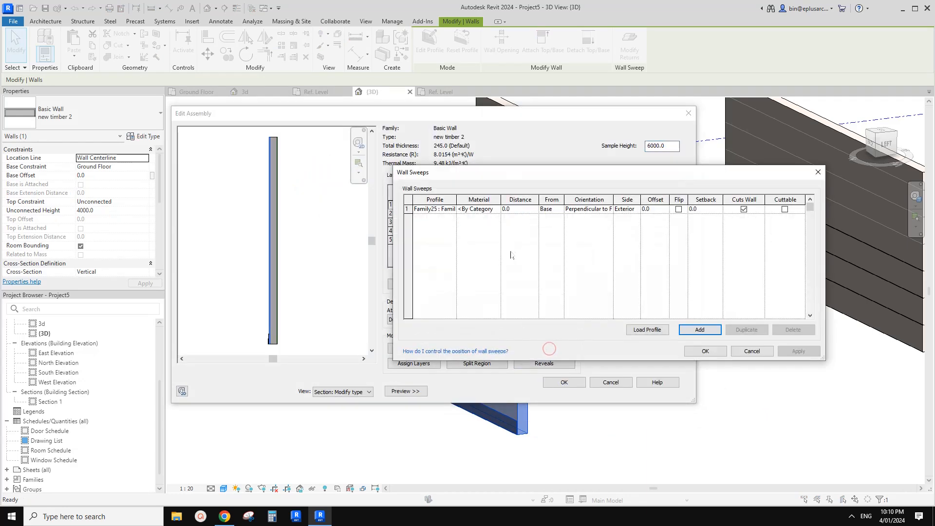
left_click(415, 212)
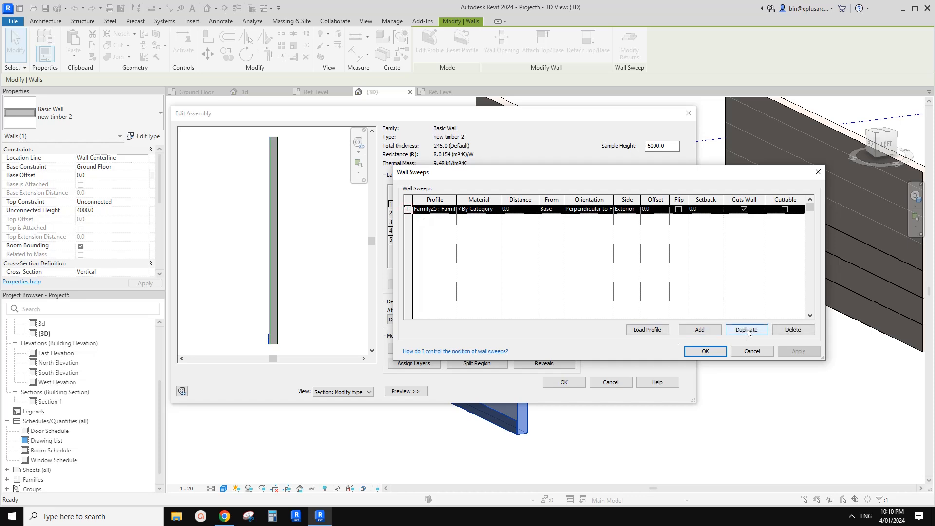
left_click(746, 330)
left_click(747, 330)
left_click(746, 330)
left_click(746, 330)
left_click(746, 330)
left_click(746, 330)
left_click(746, 330)
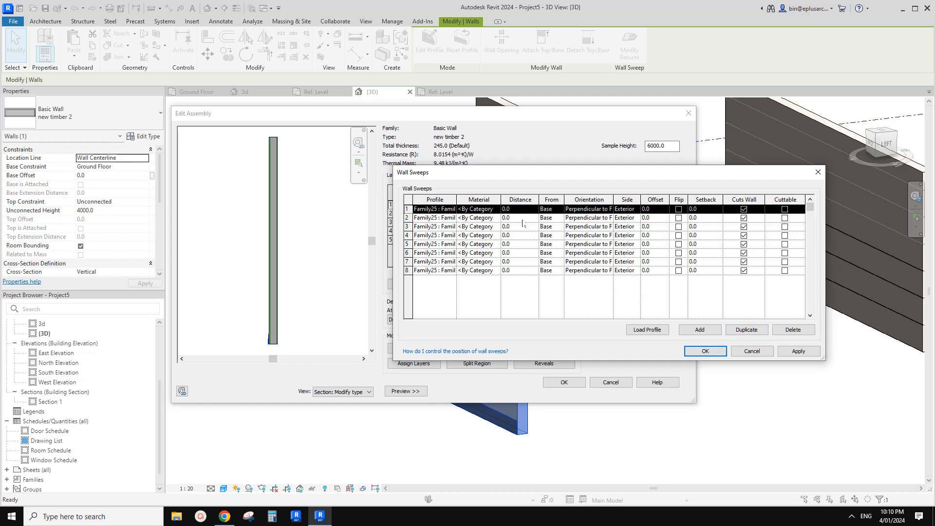
- Space the duplicated sweeps every 300 mm above the base, starting with 300, 600, 900, 1200, 1500 and 1800 mm, and accept the wall type changes
left_click(517, 220)
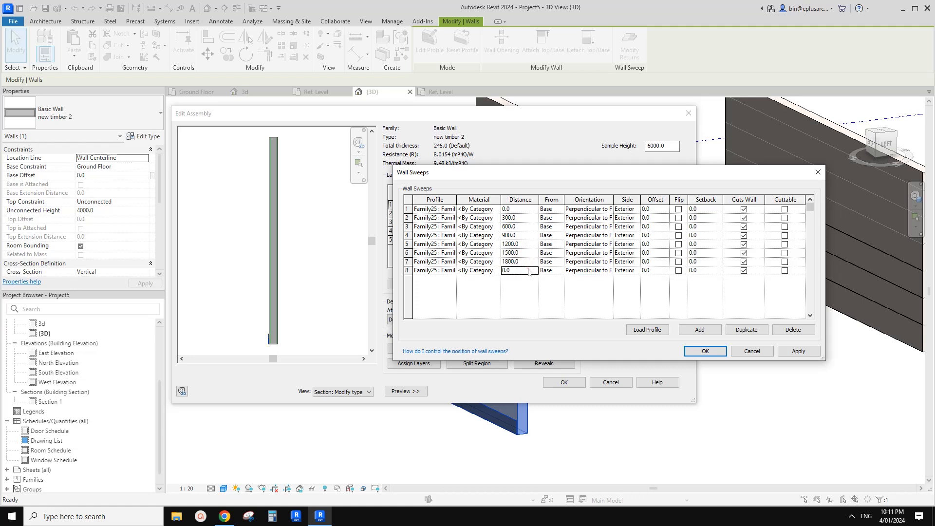
left_click(706, 351)
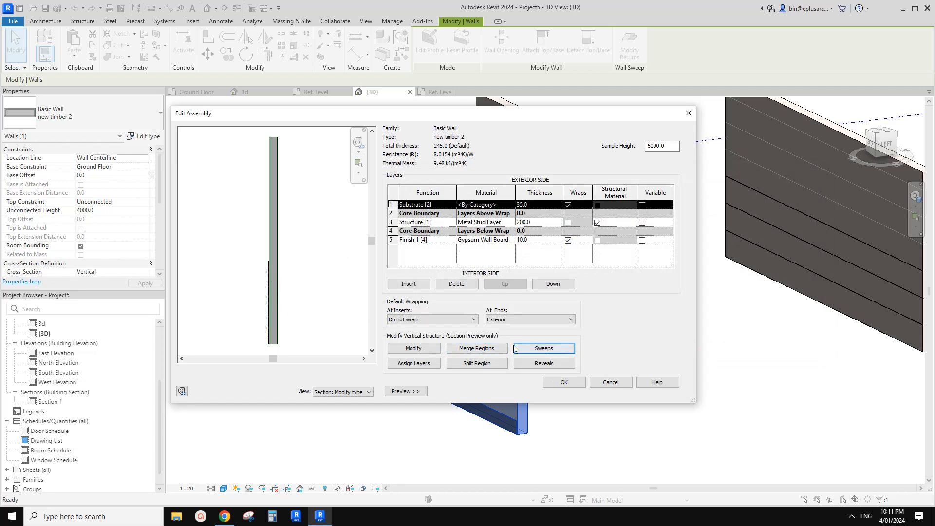
left_click(564, 382)
left_click(568, 385)
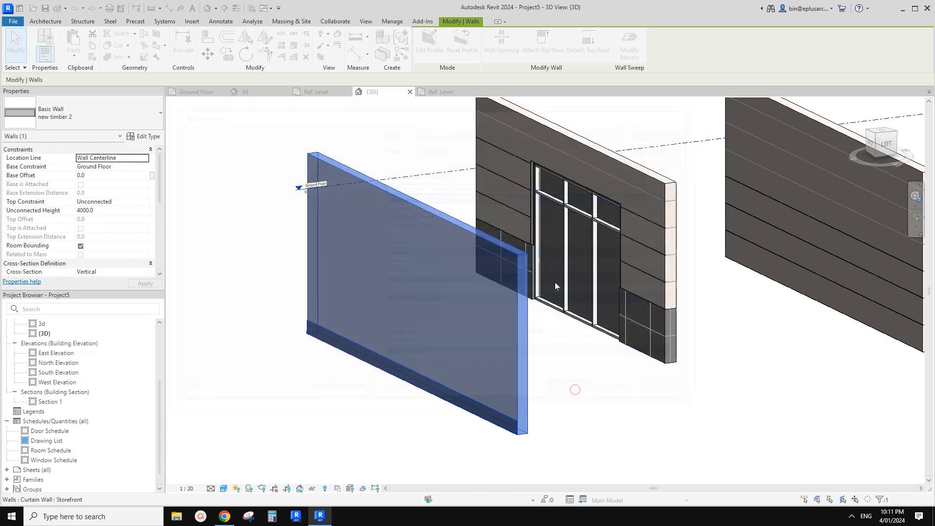
- Examine the stacked tilted board sweeps along the new timber 2 wall
key("Escape")
scroll(516, 380, "up", 6)
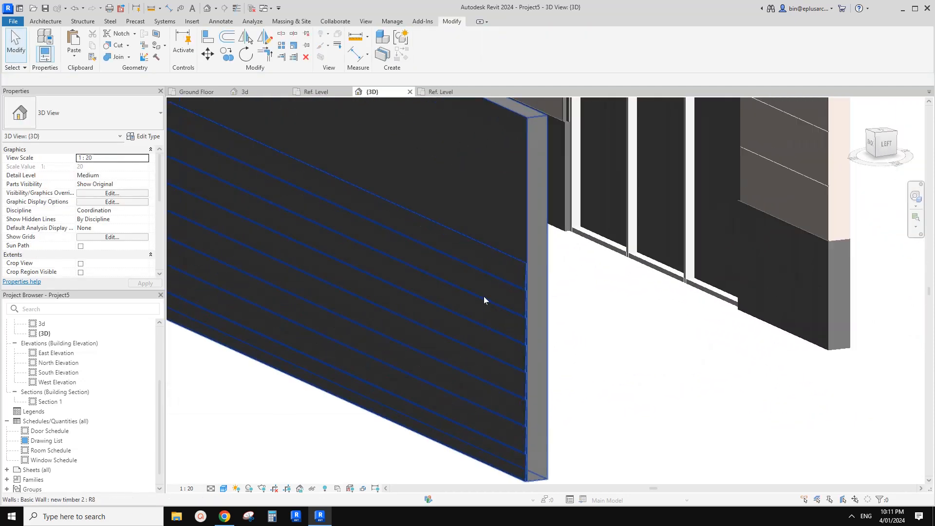
mouse_move(472, 290)
middle_mouse_down("shift")
mouse_move(444, 297)
mouse_move(492, 303)
mouse_move(403, 287)
mouse_move(388, 267)
mouse_move(356, 260)
mouse_move(415, 292)
mouse_move(422, 267)
mouse_move(443, 300)
mouse_move(426, 283)
mouse_move(431, 298)
middle_mouse_up("shift")
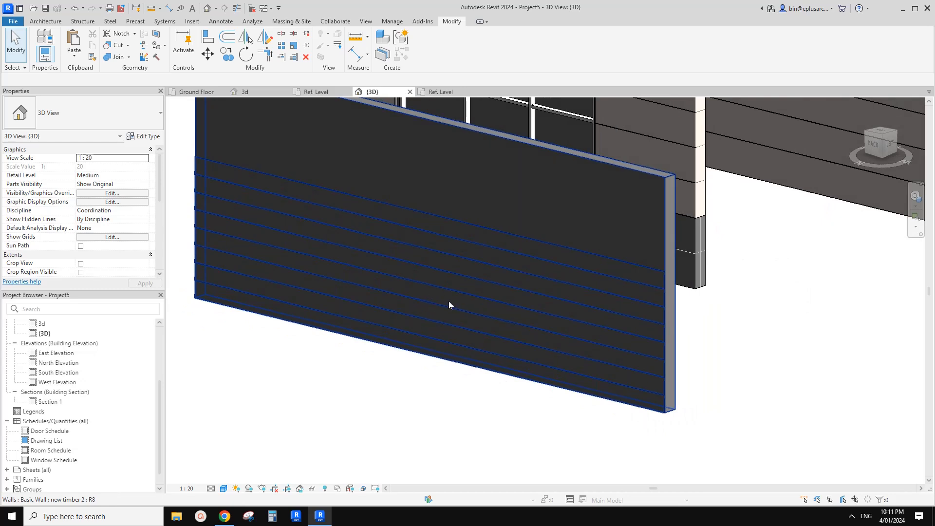
middle_click_drag(442, 300, 476, 329, "shift")
scroll(489, 328, "up", 2)
left_click(409, 283)
key("Escape")
key("w")
key("a")
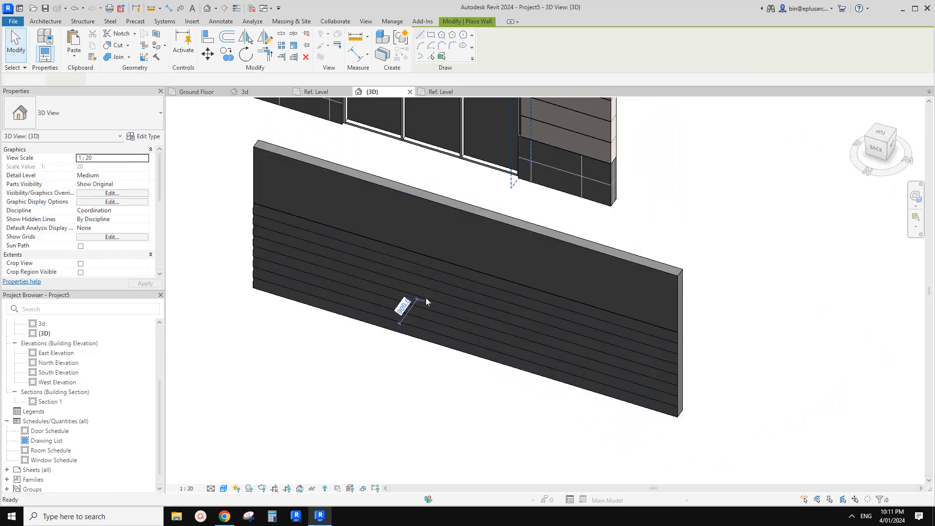
key("Escape")
- Create a similar Storefront curtain wall about 2550 mm long inside the new timber 2 wall
scroll(432, 204, "down", 1)
middle_click_drag(432, 204, 447, 244)
left_click(445, 182)
key("c")
key("s")
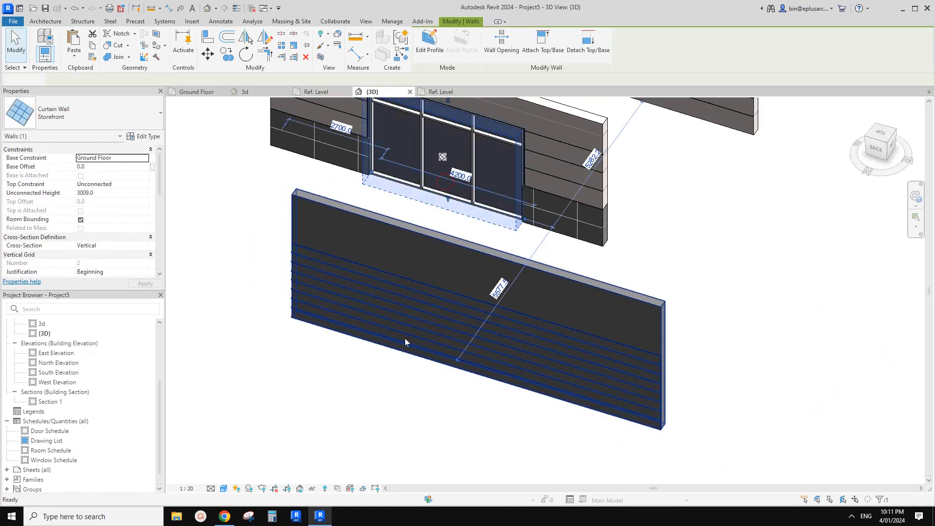
middle_click_drag(405, 338, 392, 353, "shift")
left_click(382, 331)
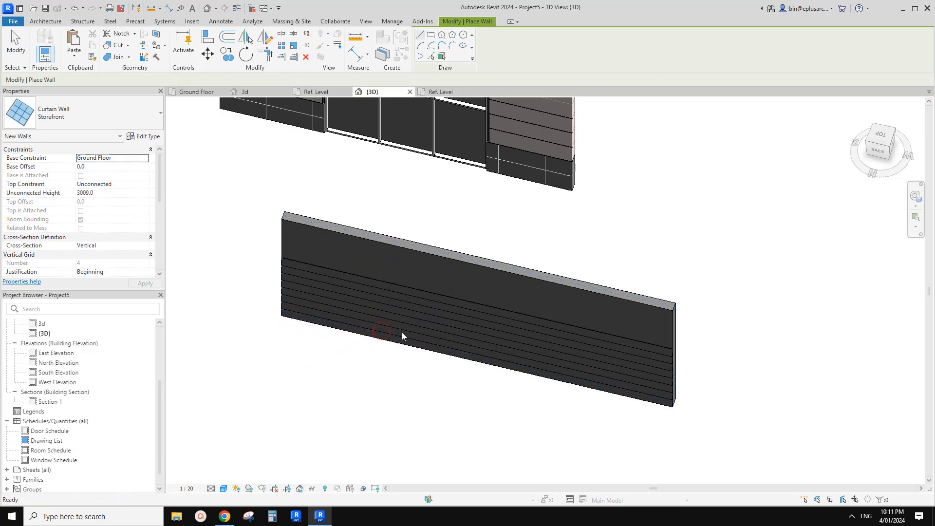
left_click(479, 356)
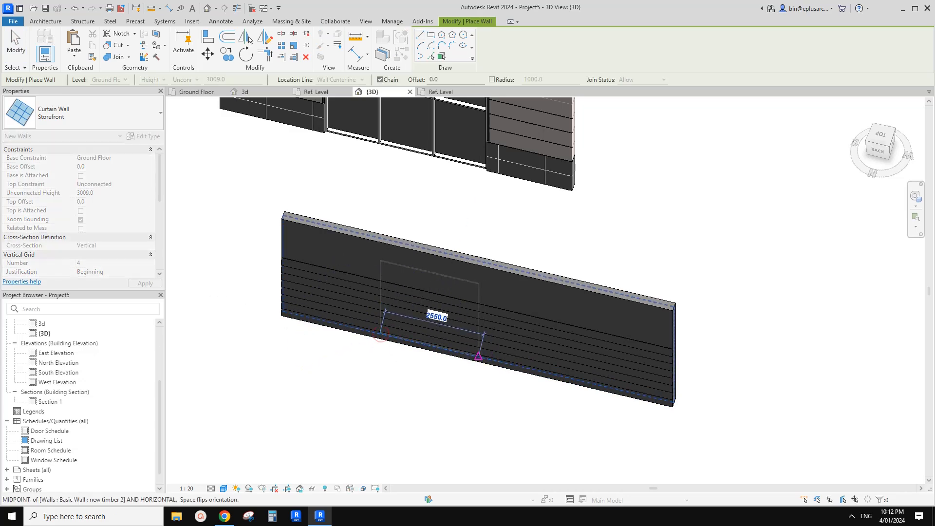
key("Escape")
key("Escape")
- Place a Single - Steel Frame (AUS) 820 door in the new timber 2 wall, between the storefront and the wall's end
scroll(515, 366, "up", 1)
middle_click_drag(491, 322, 520, 362, "shift")
key("d")
key("r")
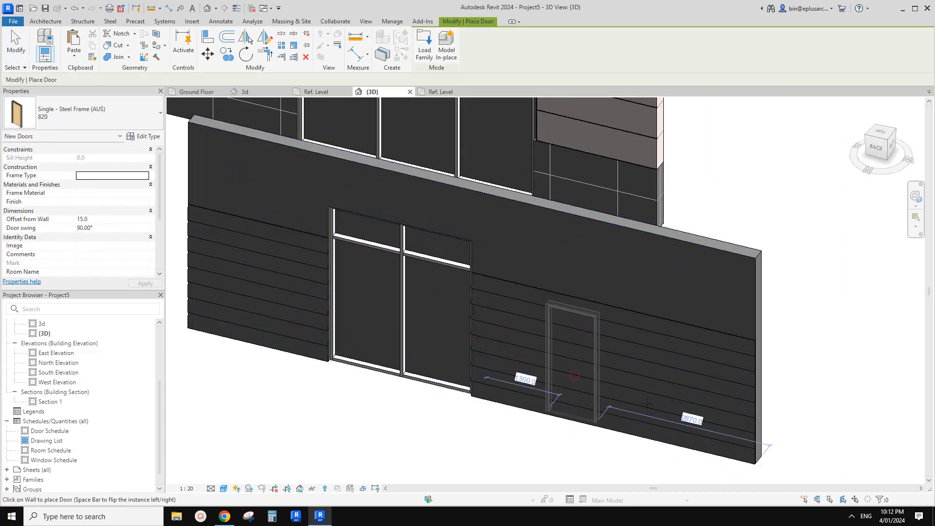
left_click(620, 384)
key("Escape")
key("Escape")
- Switch to Chrome to check the facade reference photo in the Google Docs document, and return to Revit
middle_click_drag(609, 375, 356, 414, "shift")
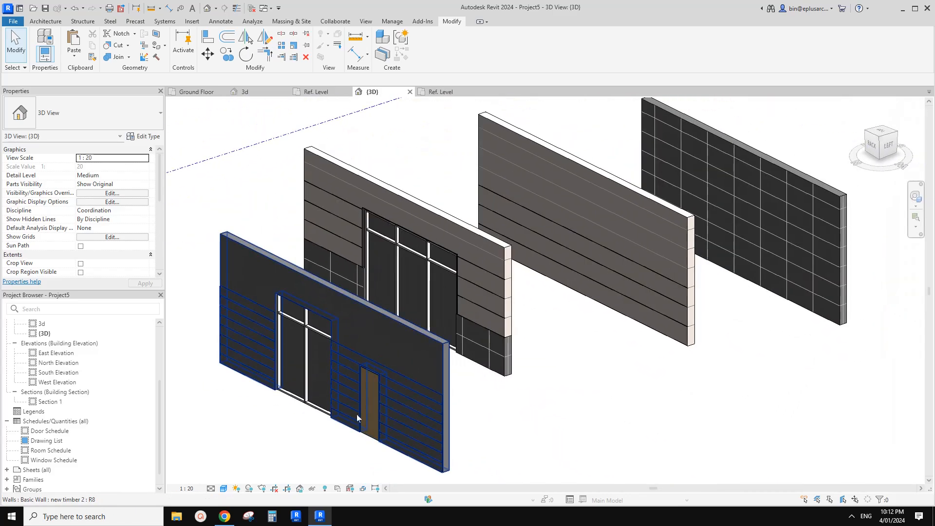
left_click(224, 516)
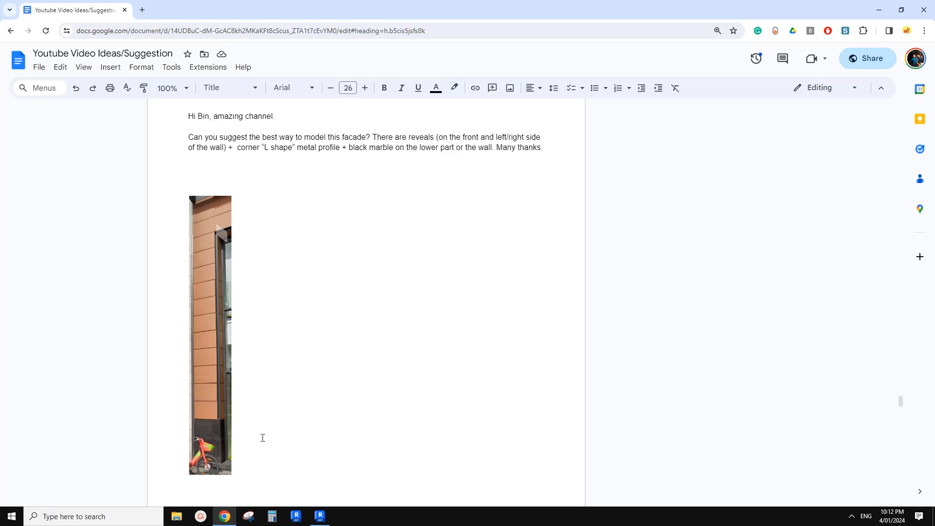
left_click(319, 515)
- Examine the new stacked wall and the new timber wall behind it, comparing their reveals and stone base
middle_click_drag(428, 389, 481, 326, "shift")
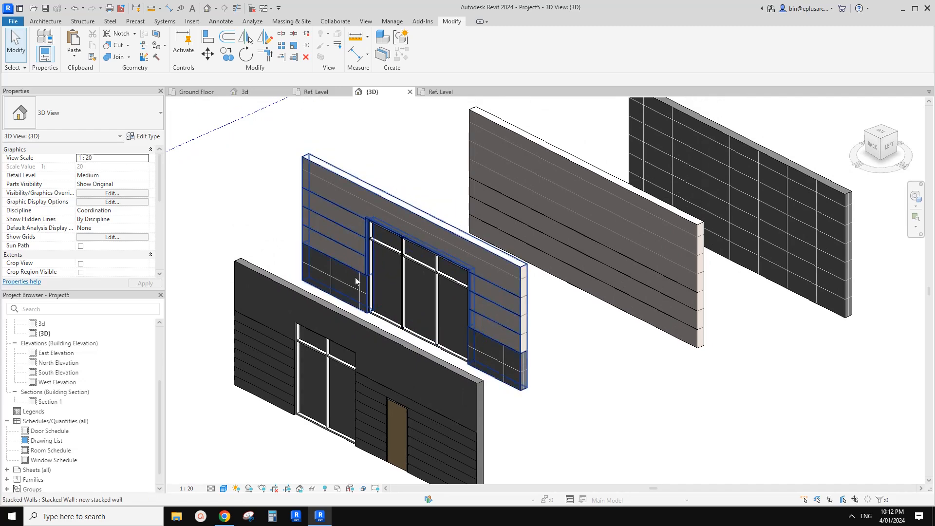
left_click(343, 288)
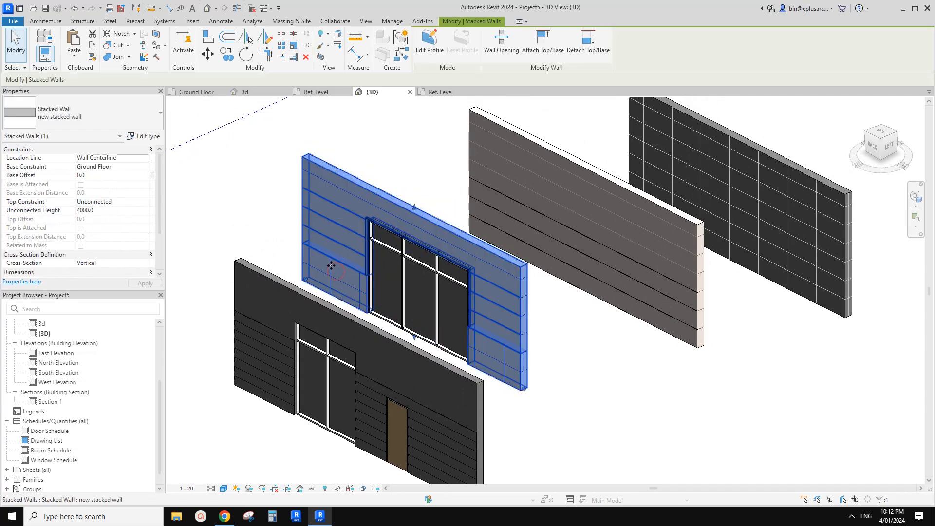
left_click(375, 168)
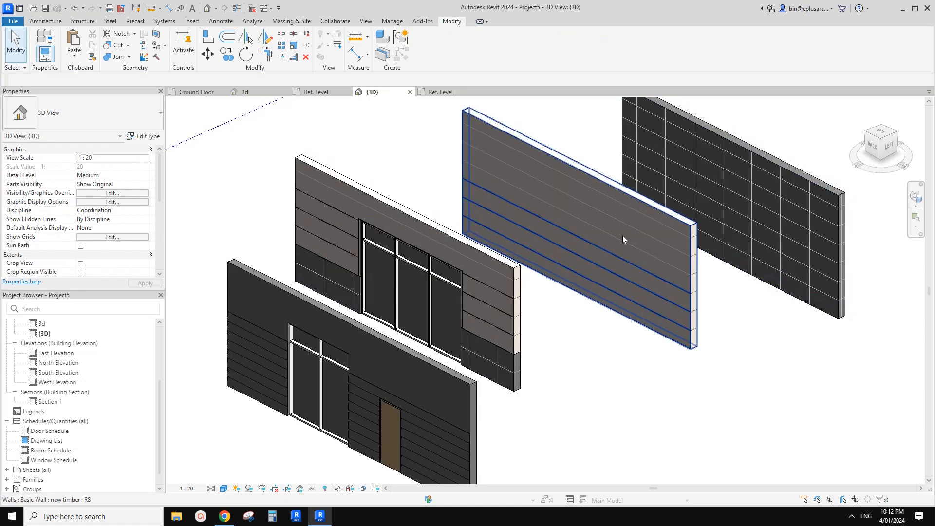
scroll(623, 235, "up", 2)
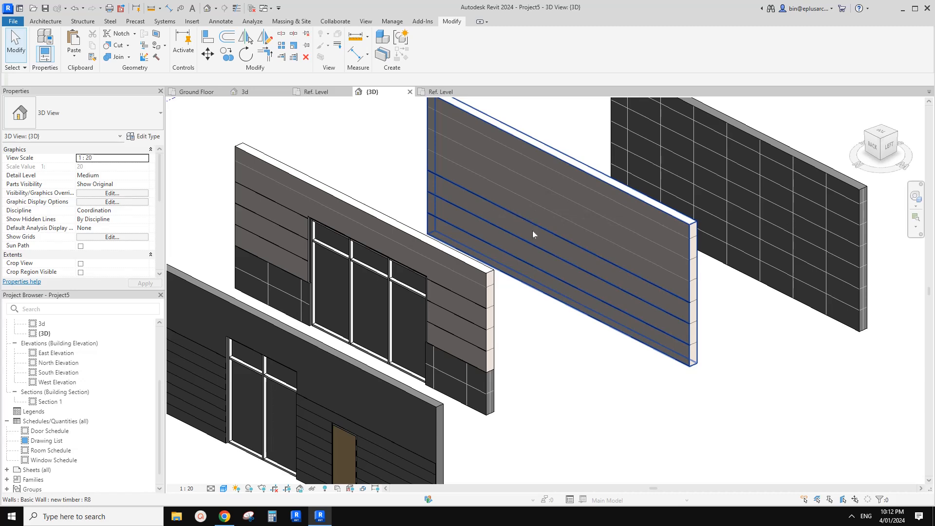
scroll(518, 224, "down", 1)
middle_click_drag(524, 238, 531, 224)
middle_click_drag(574, 332, 593, 317)
scroll(588, 295, "down", 1)
scroll(405, 246, "up", 3)
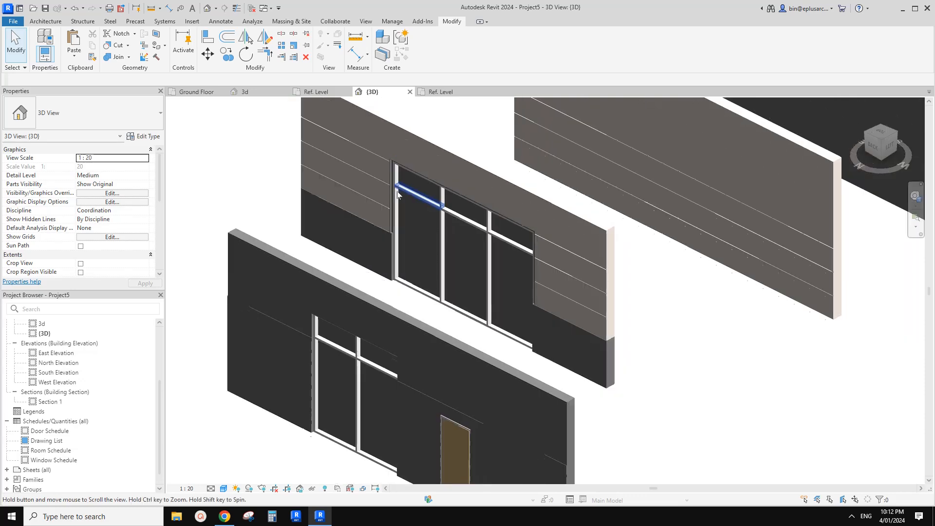
scroll(395, 183, "up", 3)
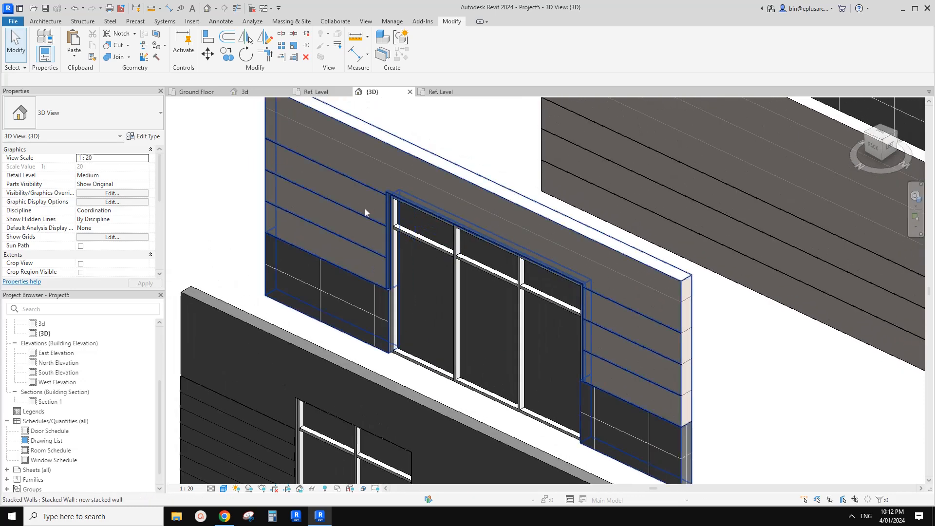
- Try placing a vertical wall reveal on the timber part of the new stacked wall beside the storefront
middle_click_drag(349, 207, 358, 229)
left_click(38, 22)
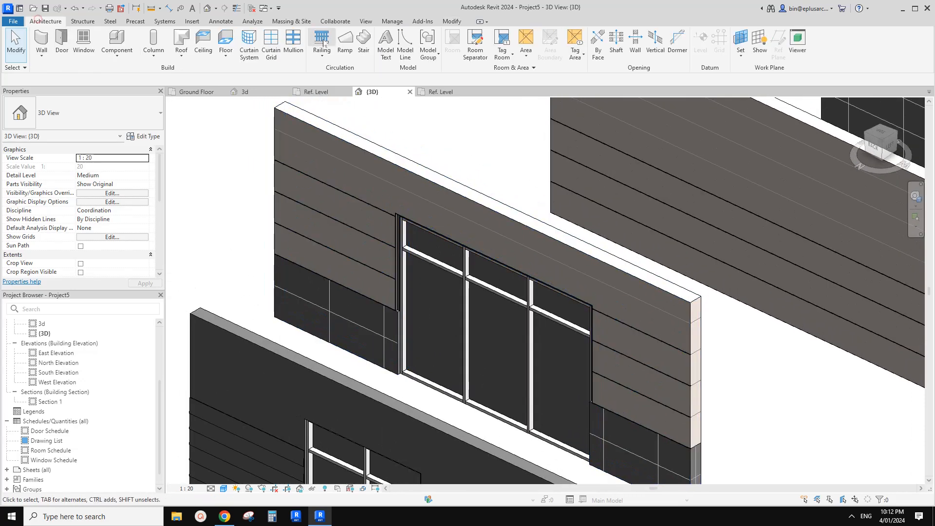
left_click(42, 55)
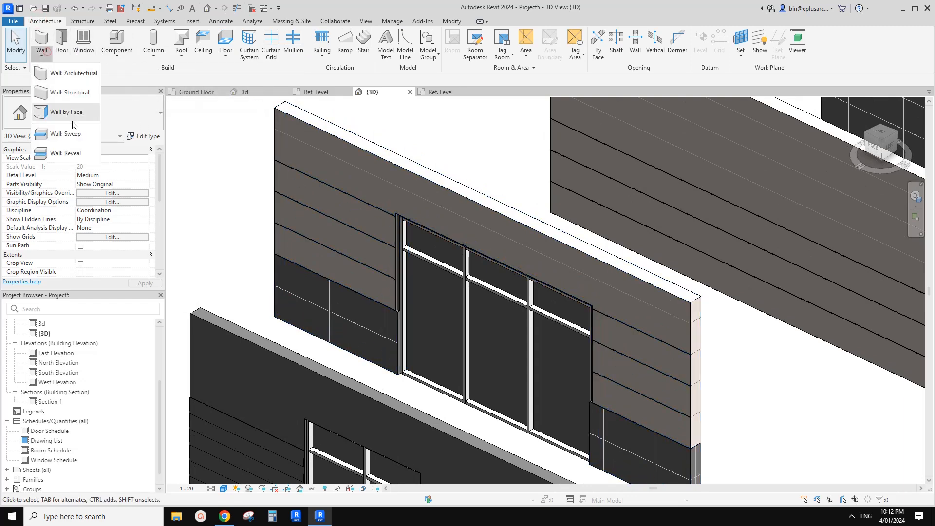
left_click(66, 154)
scroll(356, 250, "up", 2)
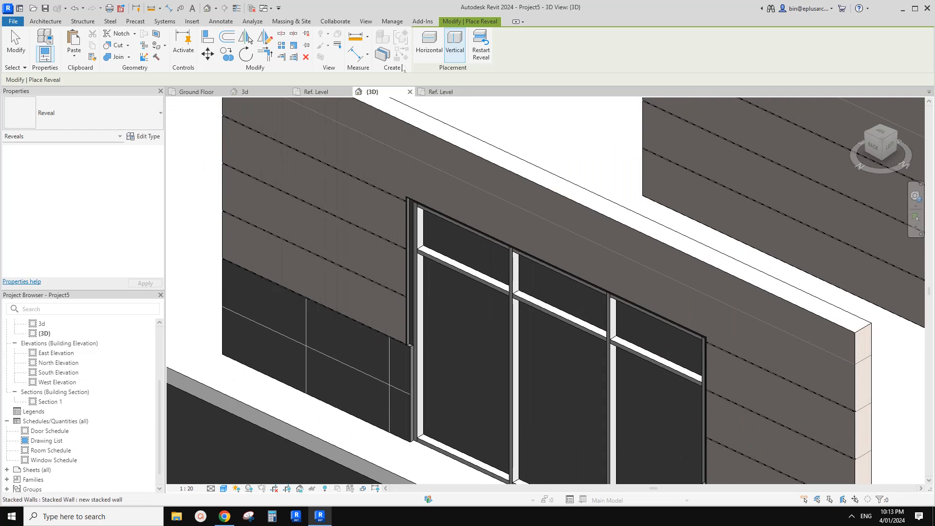
left_click(72, 115)
left_click(80, 113)
left_click(330, 263)
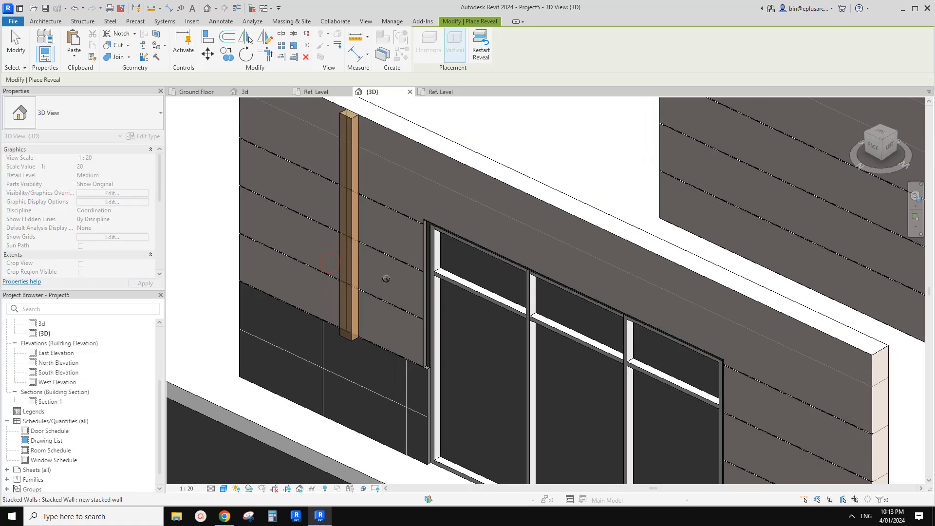
key("Escape")
key("Escape")
- Delete the trial vertical reveal from the new stacked wall
mouse_move(378, 258)
middle_mouse_down("shift")
mouse_move(250, 236)
mouse_move(435, 266)
mouse_move(355, 264)
mouse_move(366, 217)
mouse_move(403, 254)
mouse_move(375, 248)
middle_mouse_up("shift")
scroll(434, 266, "down", 3)
left_click(352, 202)
scroll(341, 247, "down", 3)
key("Delete")
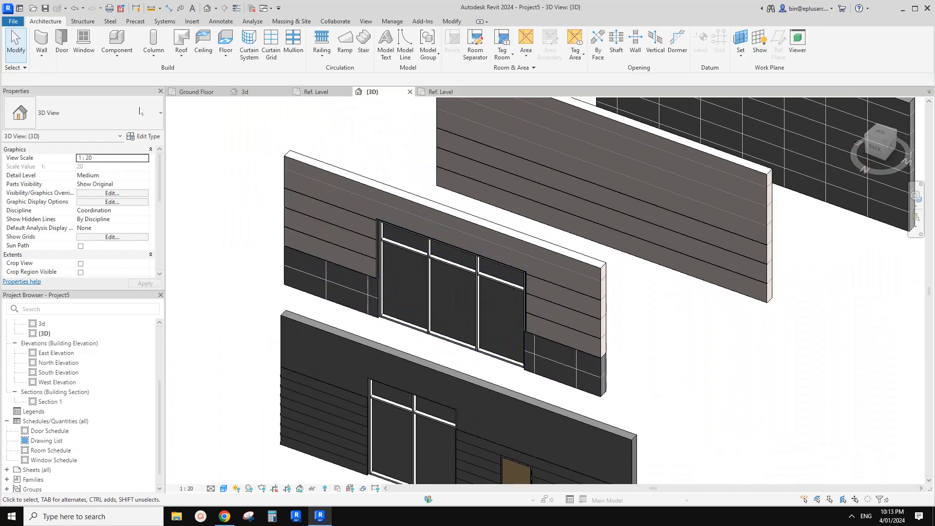
left_click(40, 57)
scroll(401, 246, "up", 4)
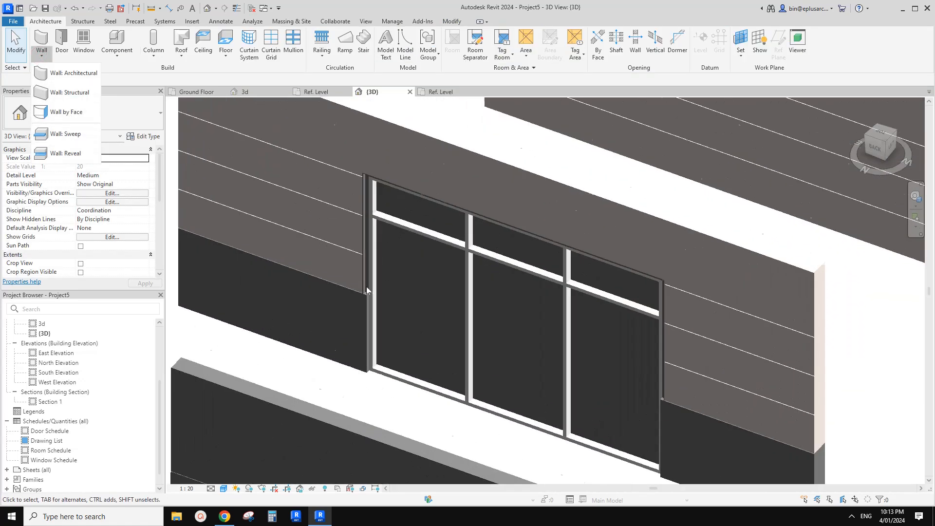
left_click(436, 118)
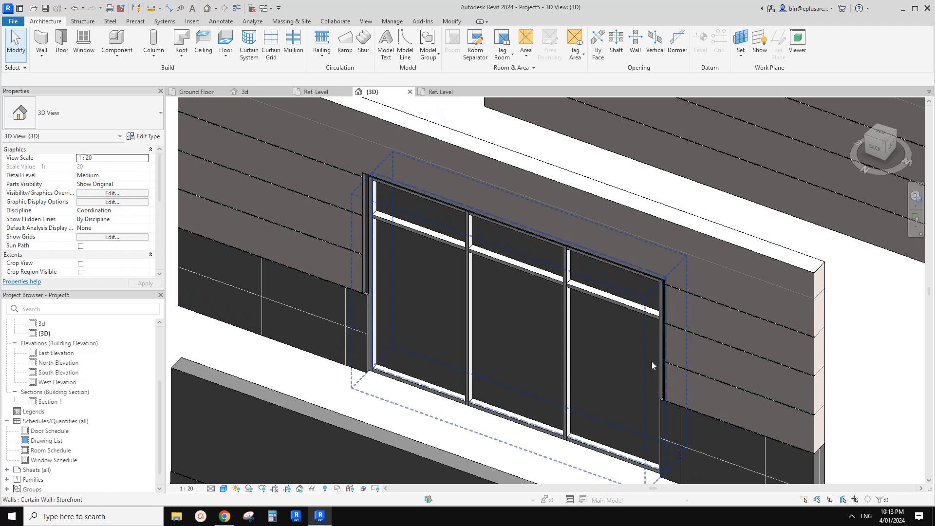
- Examine the corner profile running around the storefront opening in the new stacked wall
scroll(354, 209, "down", 1)
middle_click_drag(396, 240, 394, 237)
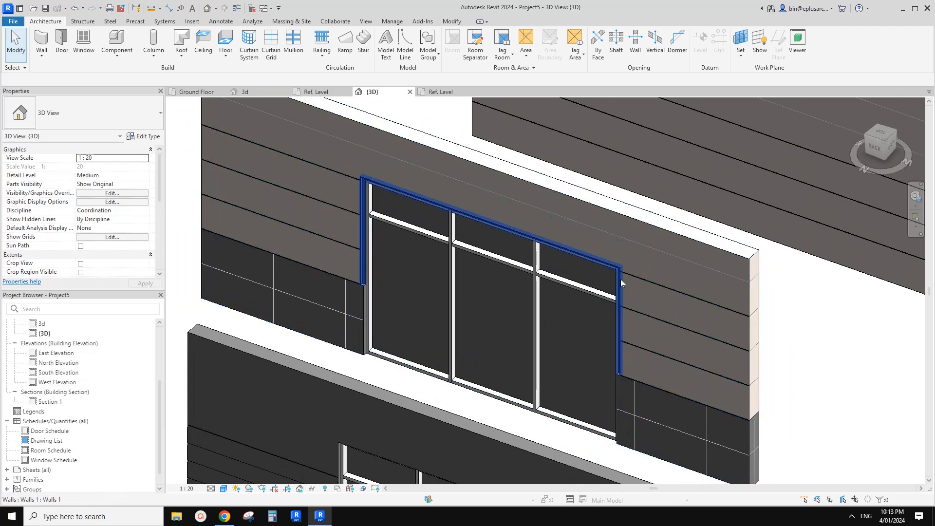
mouse_move(367, 174)
middle_mouse_down("shift")
mouse_move(381, 162)
mouse_move(364, 176)
middle_mouse_up("shift")
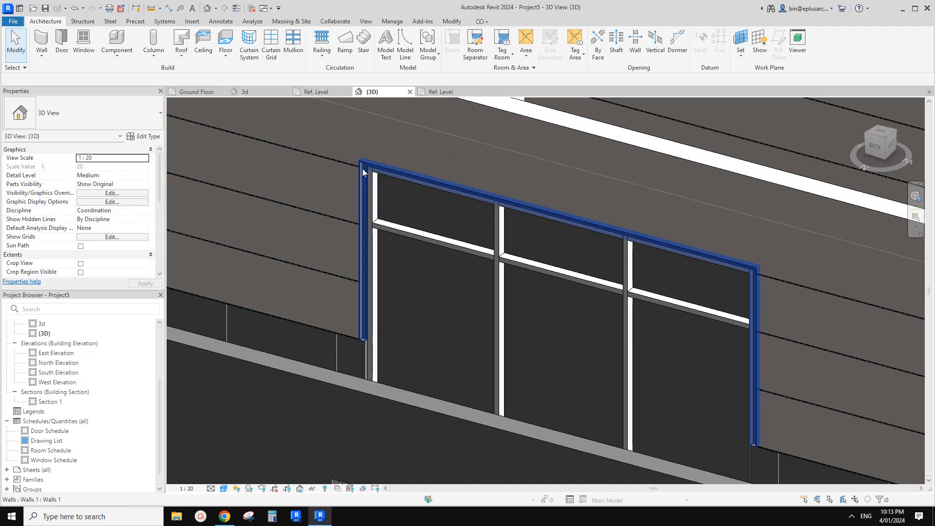
left_click(364, 184)
key("Escape")
scroll(382, 188, "down", 4)
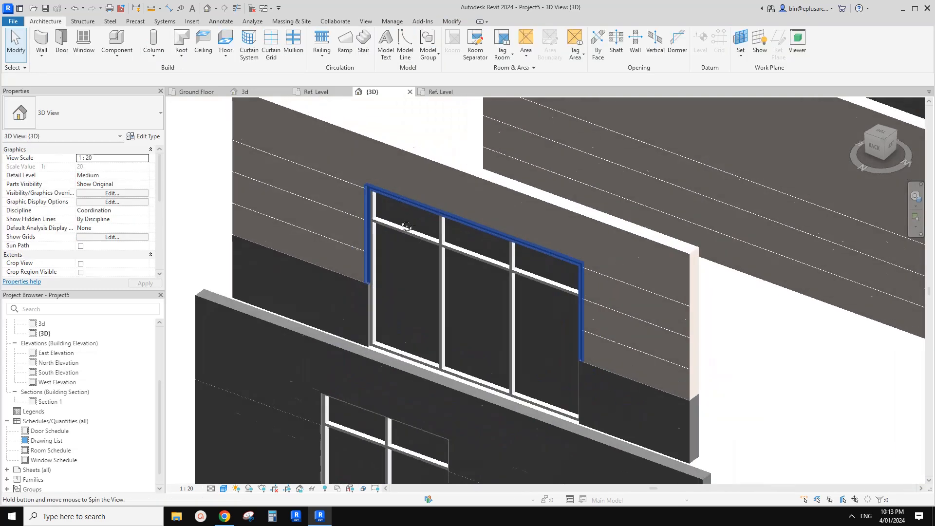
middle_click_drag(400, 227, 458, 214, "shift")
scroll(543, 240, "up", 1)
middle_click_drag(599, 245, 571, 253)
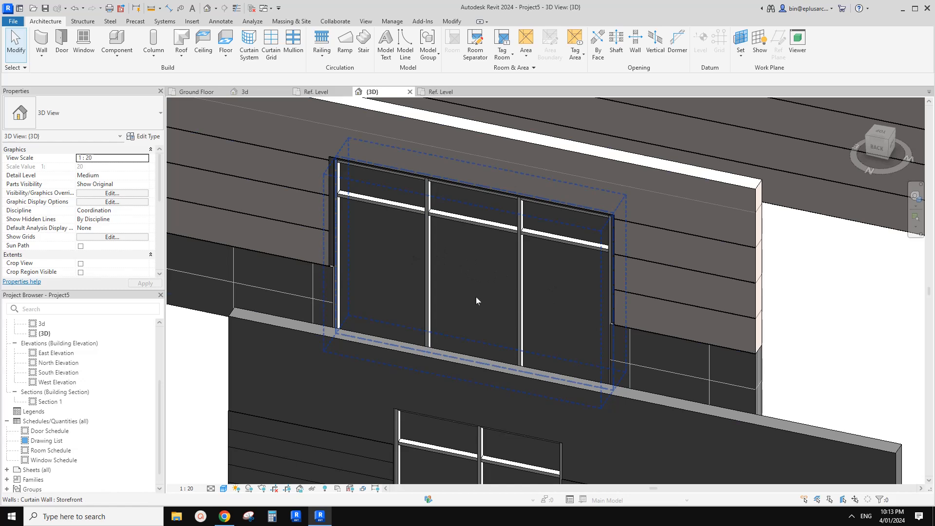
scroll(443, 278, "down", 2)
middle_click_drag(489, 298, 457, 233, "shift")
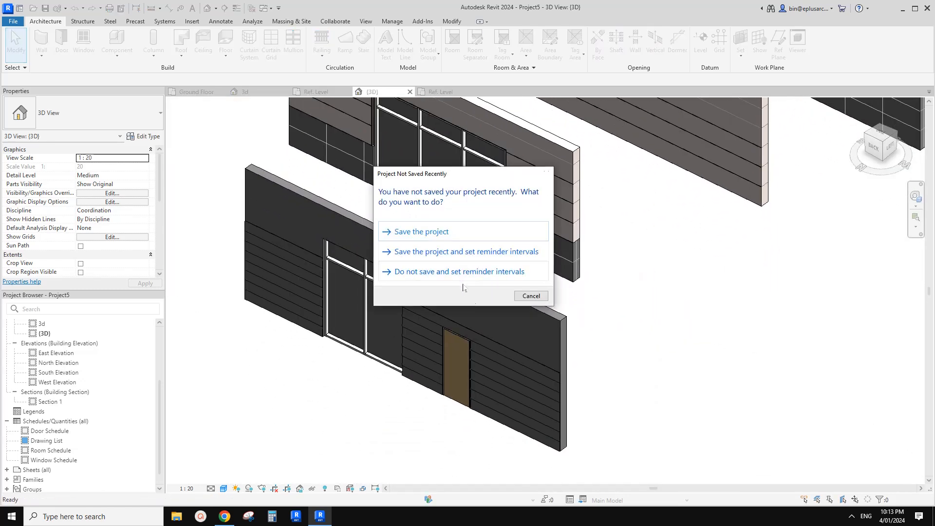
- Dismiss the save reminder and examine how the new timber 2 board sweeps meet the storefront and door openings
key("Escape")
scroll(529, 376, "up", 2)
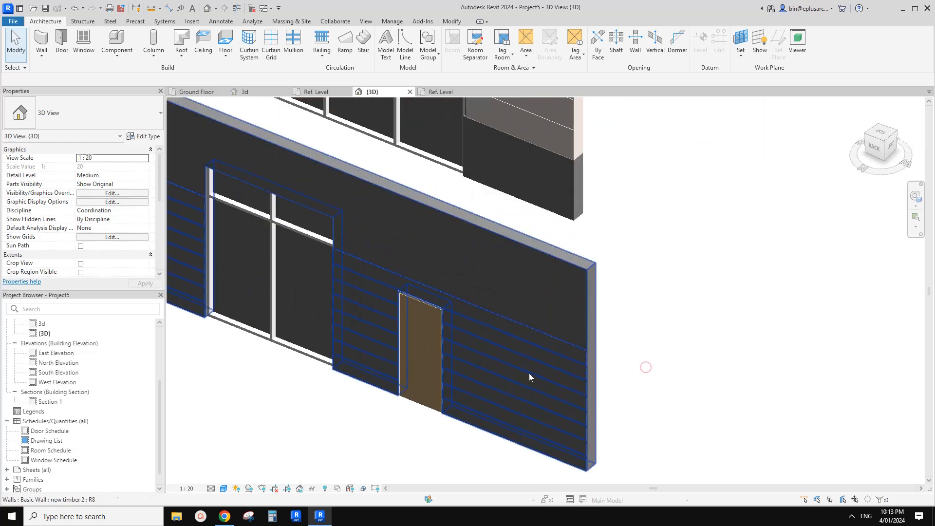
left_click(501, 358)
middle_click_drag(500, 359, 462, 326, "shift")
scroll(506, 351, "down", 2)
key("Escape")
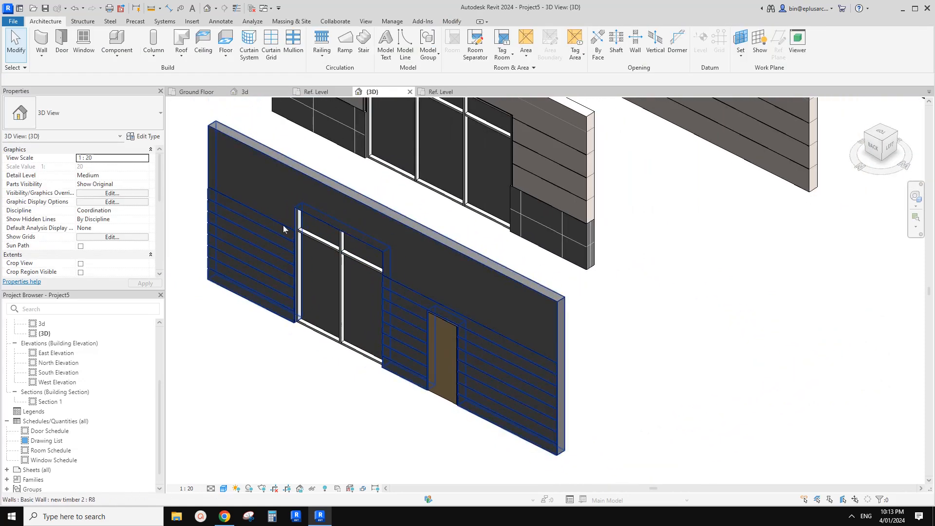
middle_click_drag(273, 229, 378, 299, "shift")
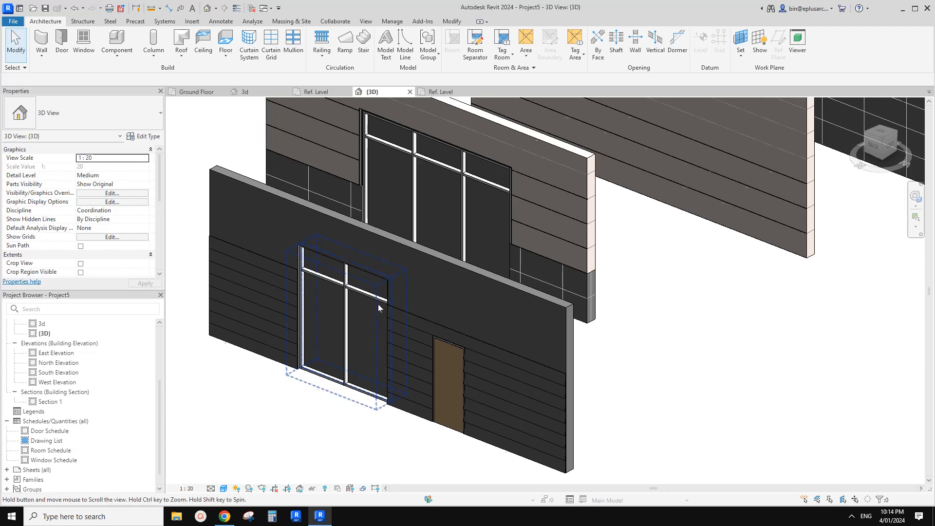
scroll(494, 358, "down", 1)
mouse_move(489, 356)
middle_mouse_down("shift")
mouse_move(429, 277)
mouse_move(473, 364)
mouse_move(553, 376)
mouse_move(555, 329)
mouse_move(564, 336)
mouse_move(552, 341)
middle_mouse_up("shift")
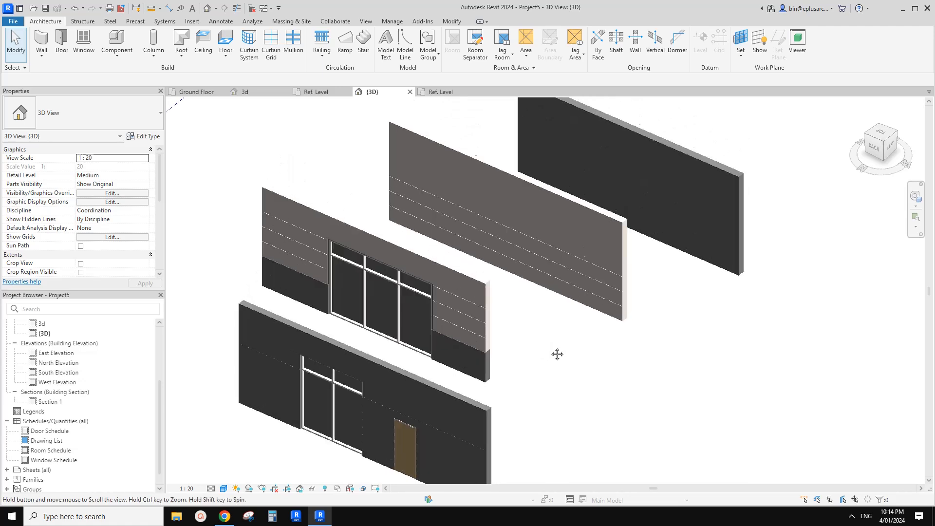
middle_click_drag(553, 340, 541, 325)
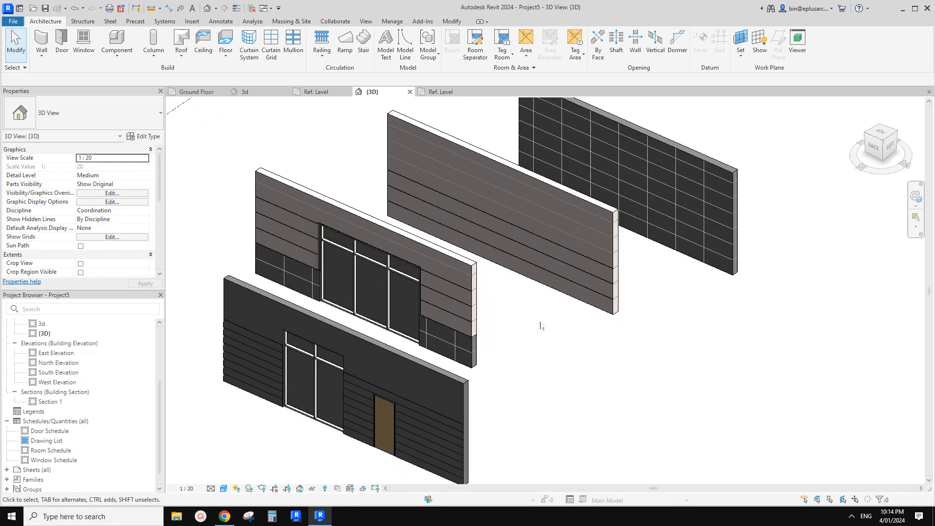